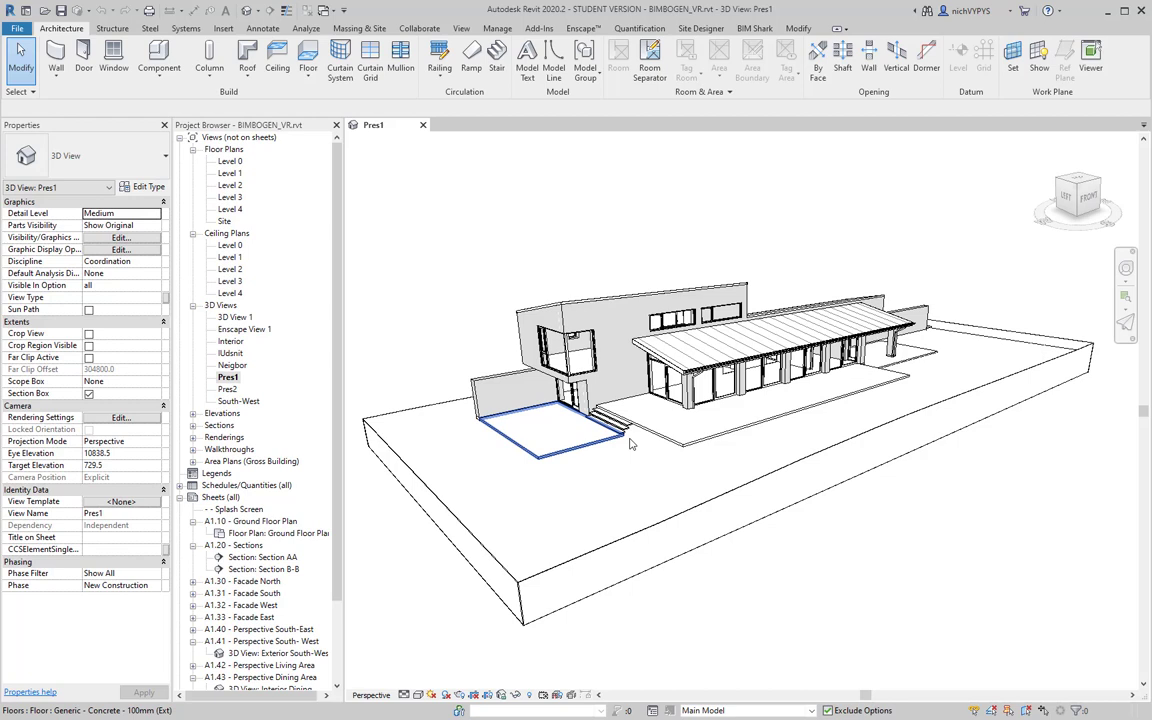
Step: Examine the house exterior from several angles, covering the upper storey, the terraces and the entrance side
scroll(630, 444, up, 5)
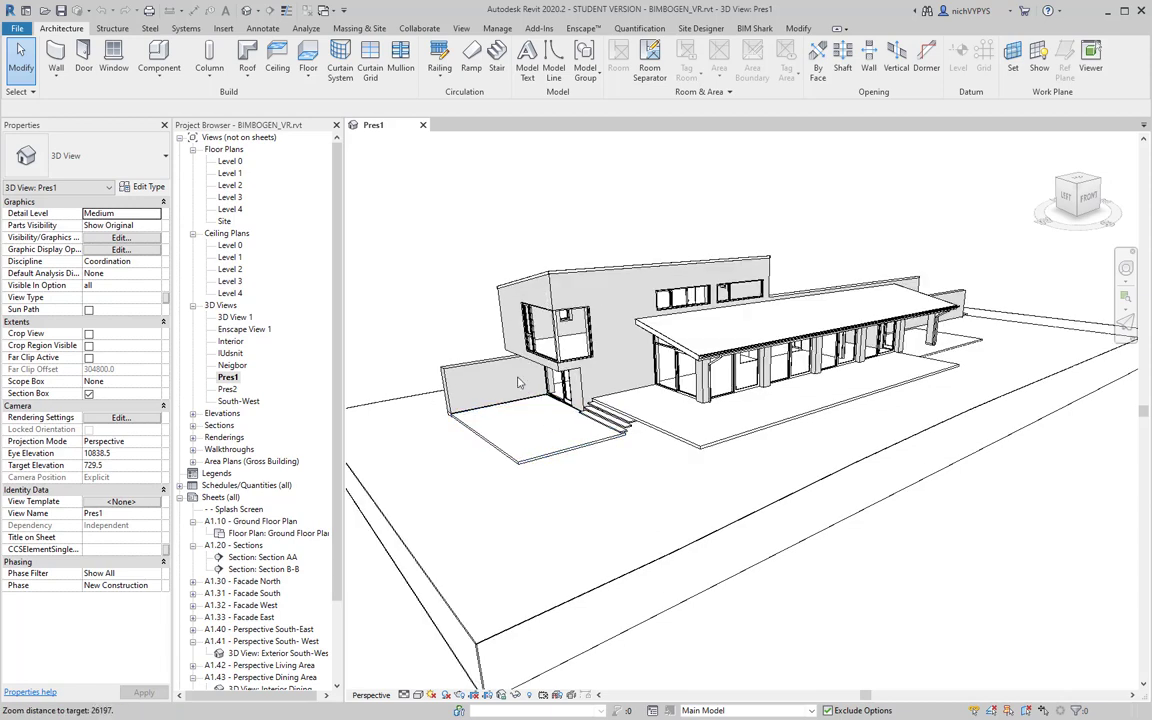
middle_drag(653, 394, 656, 411)
scroll(656, 411, down, 5)
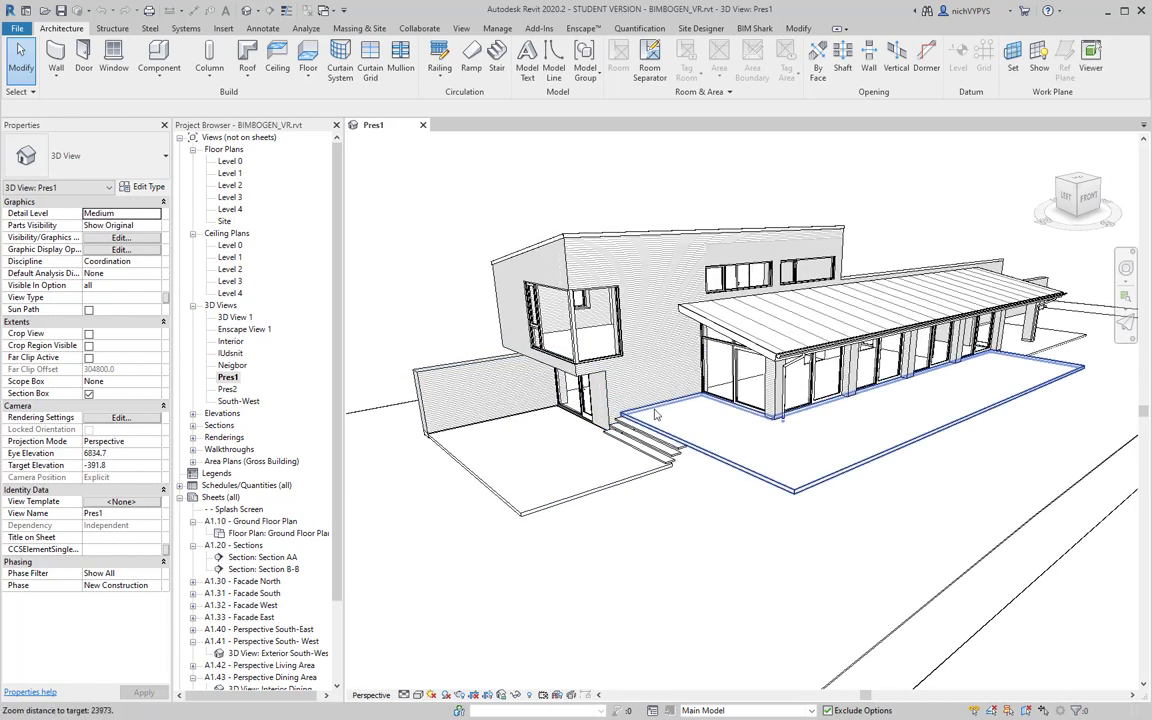
scroll(756, 381, up, 5)
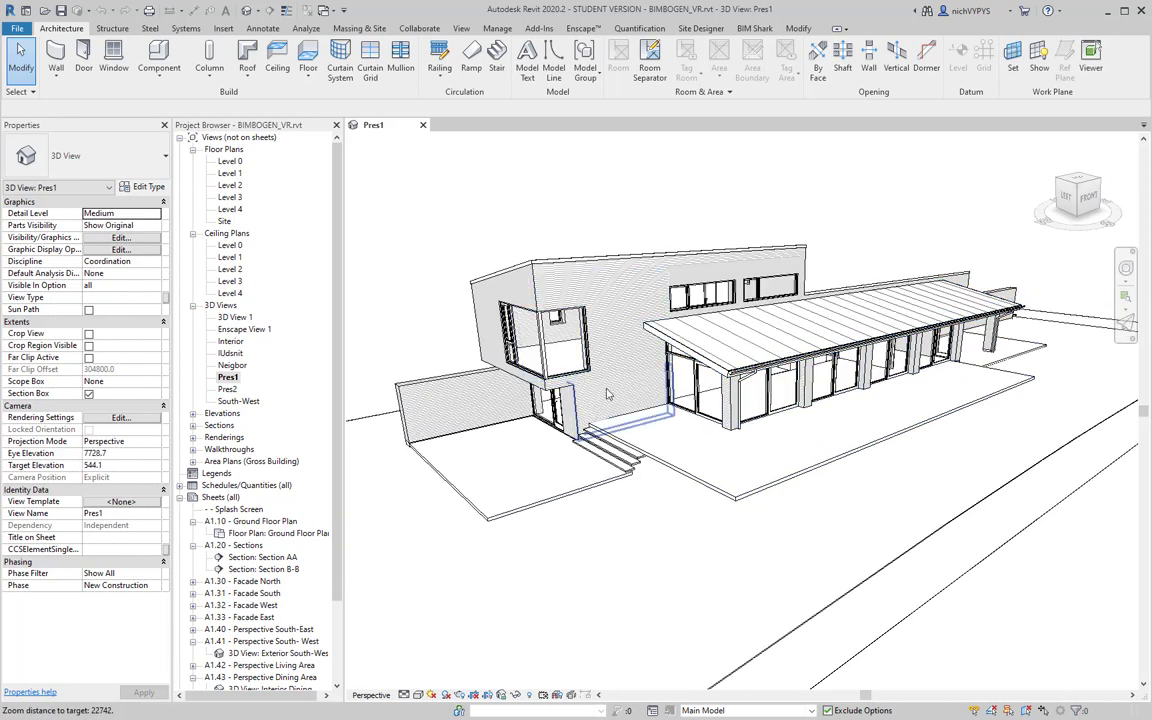
scroll(626, 398, down, 3)
scroll(640, 412, up, 4)
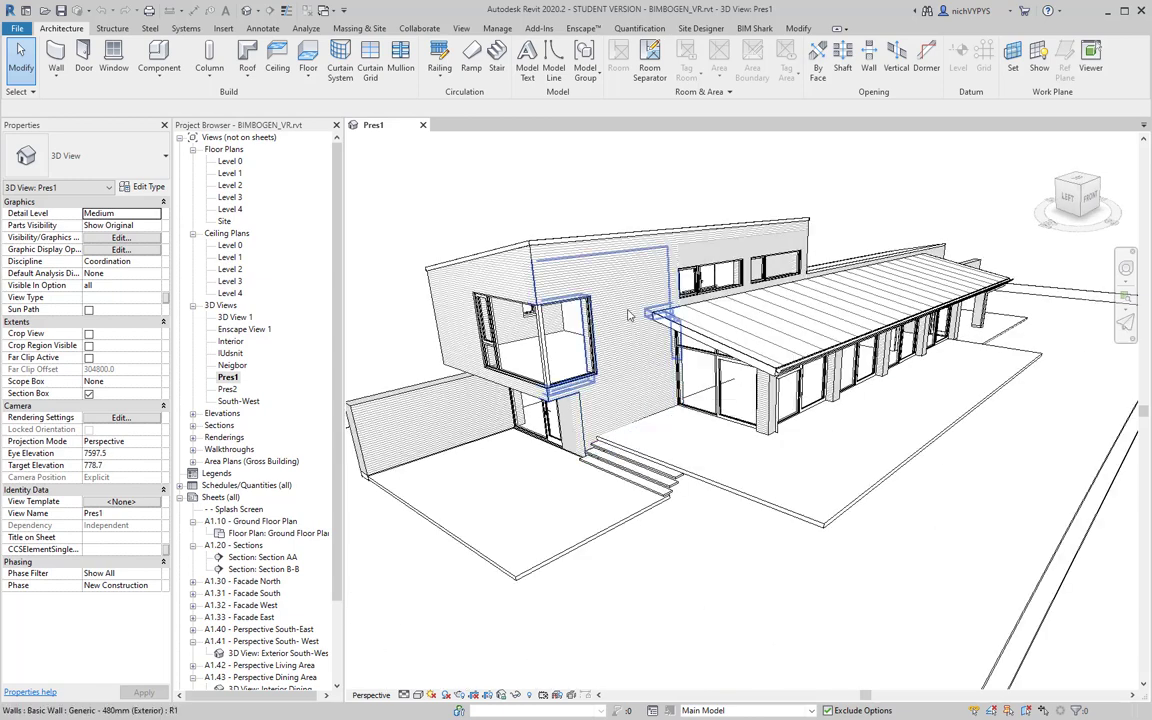
key(Tab)
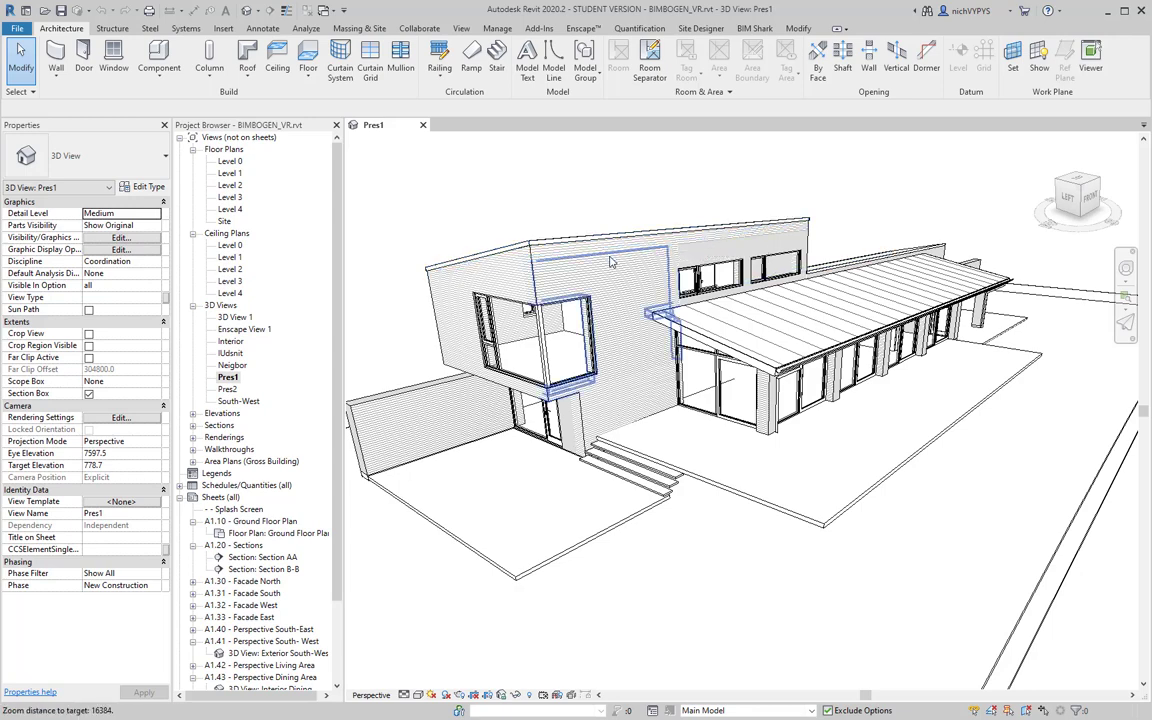
scroll(489, 314, up, 3)
shift+middle_drag(638, 398, 758, 320)
scroll(759, 321, down, 1)
middle_drag(606, 308, 651, 306)
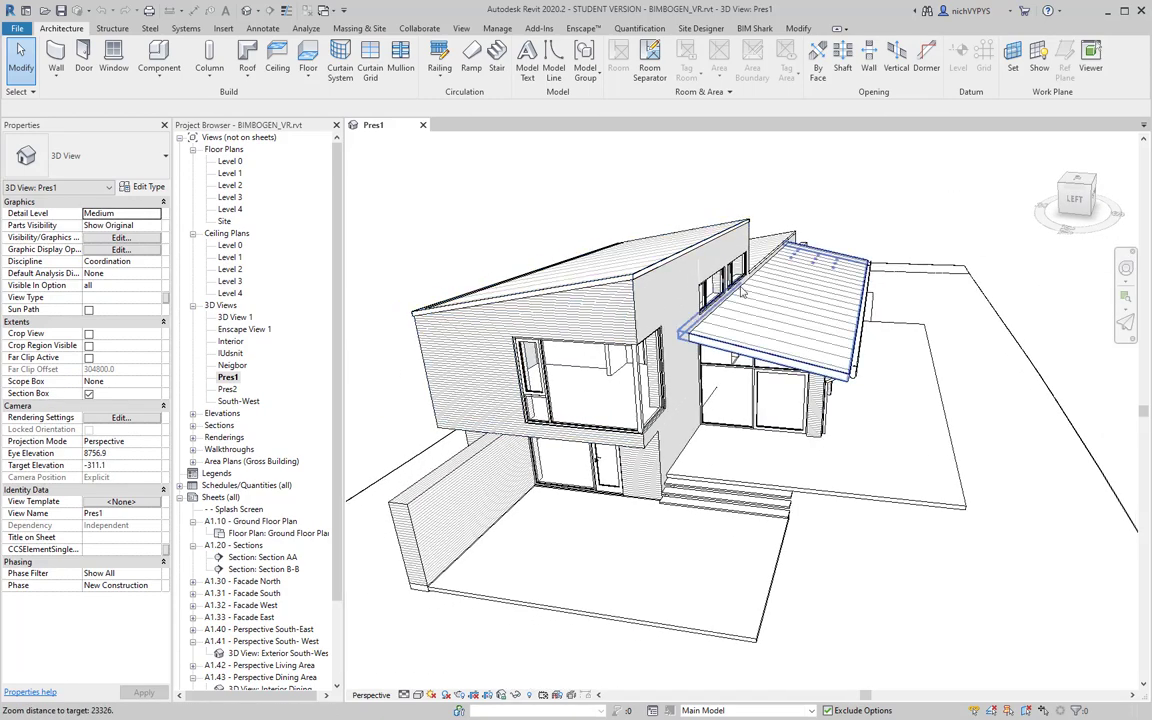
Step: Inspect the parapet fascia running around the upper roof's edge, including its properties and the front corner seen from above
scroll(507, 311, up, 4)
click(545, 290)
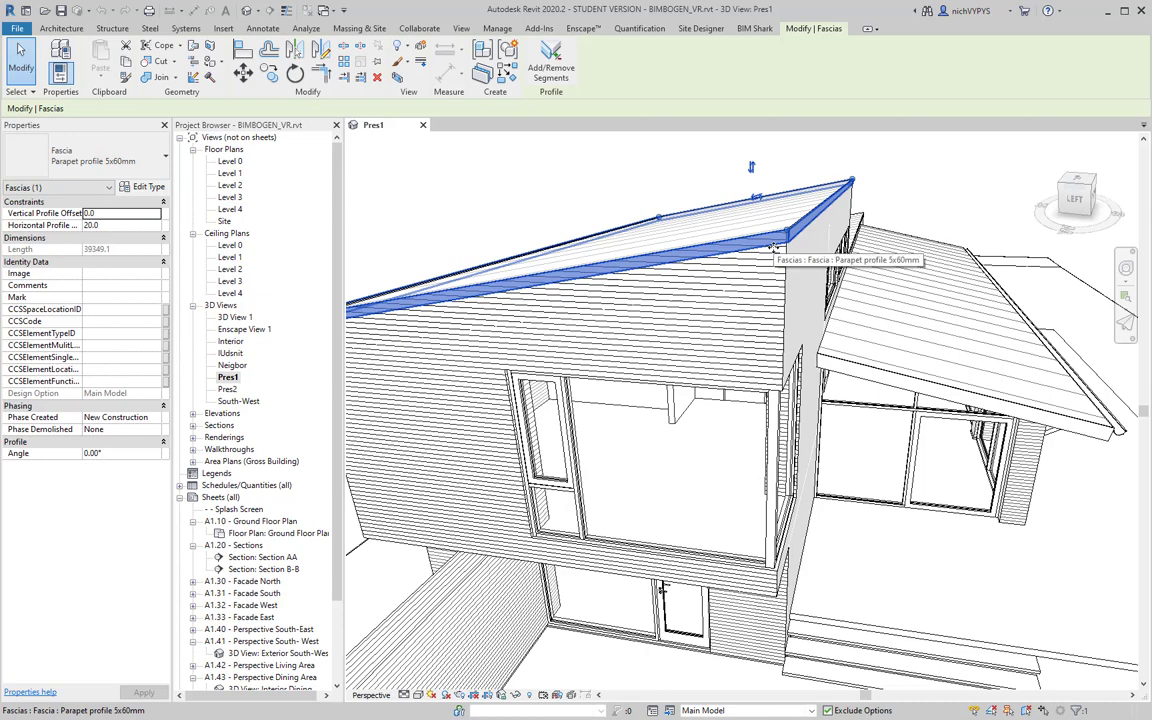
key(Escape)
shift+middle_drag(764, 294, 679, 368)
scroll(679, 368, down, 2)
scroll(783, 293, up, 3)
shift+middle_drag(783, 293, 648, 260)
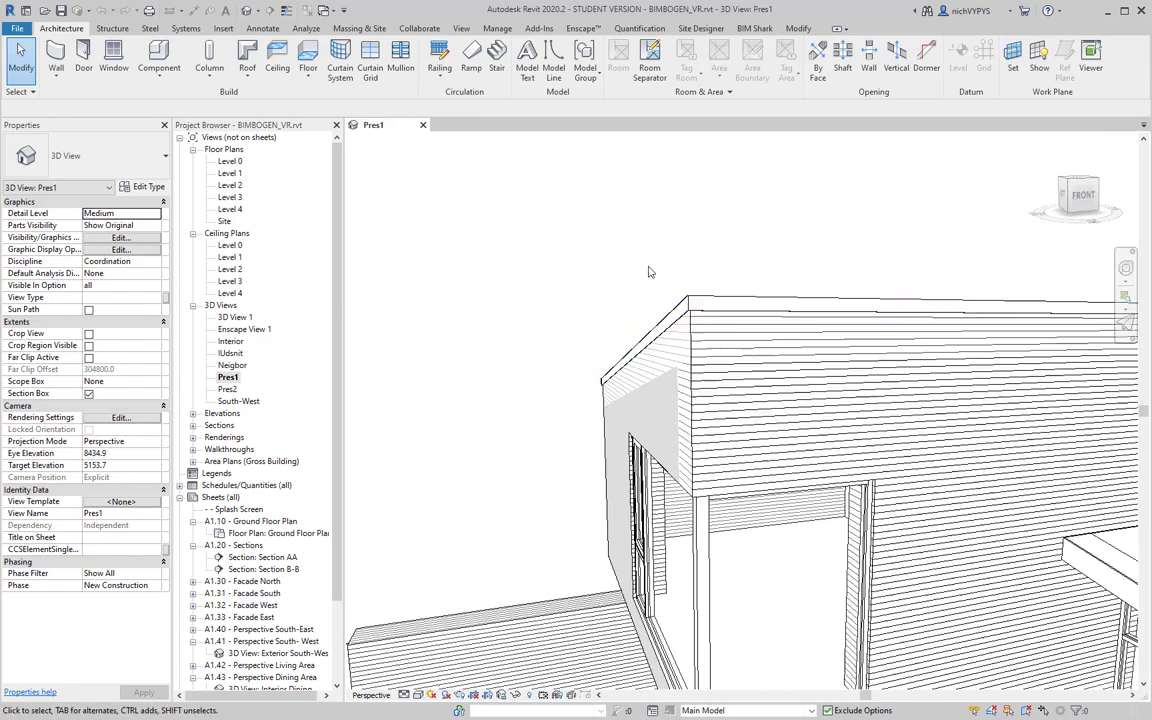
scroll(687, 332, up, 2)
click(678, 306)
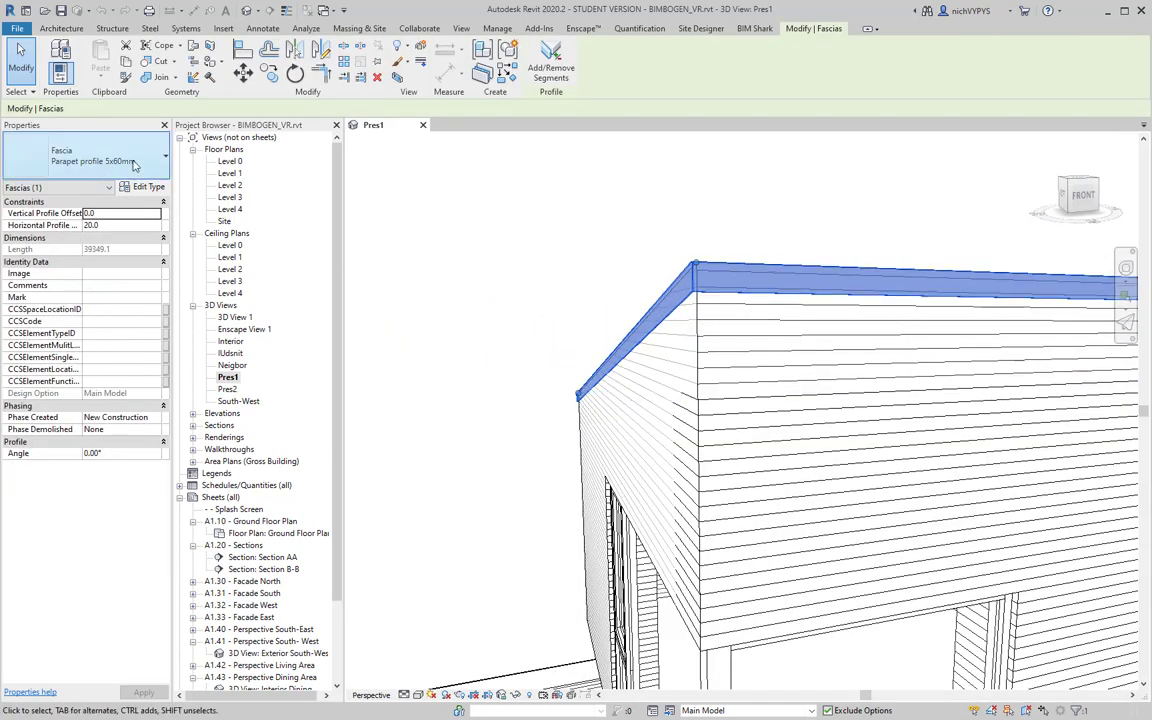
shift+middle_drag(705, 330, 848, 440)
scroll(848, 440, up, 5)
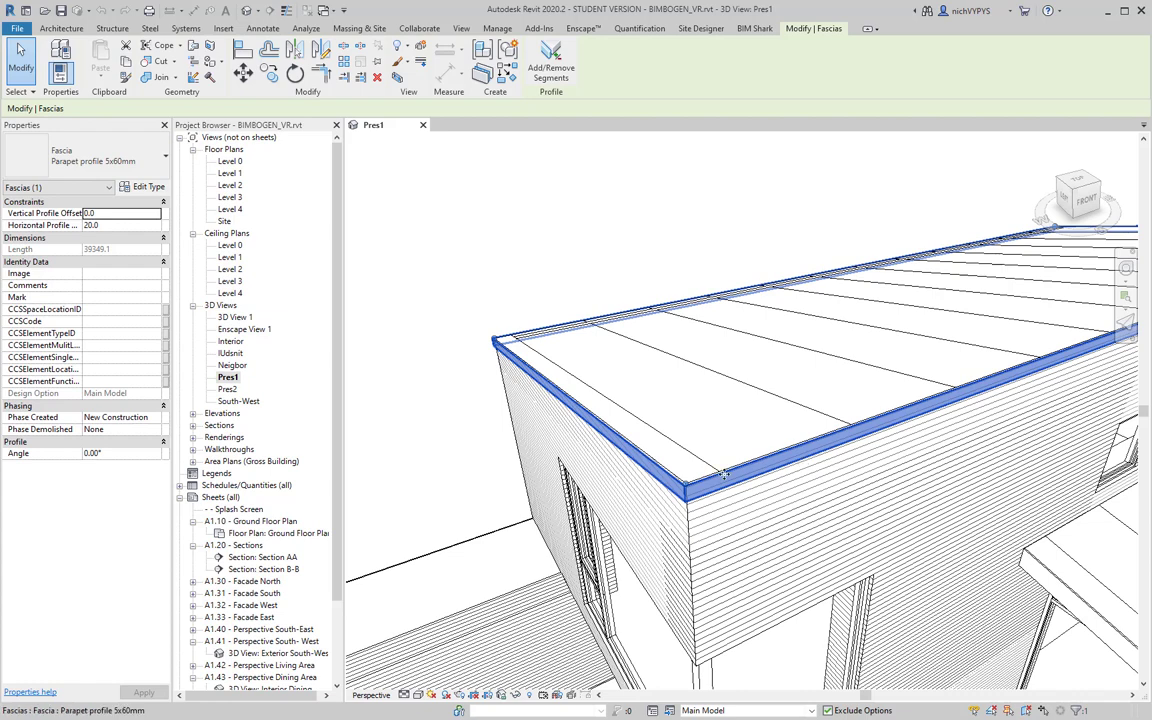
scroll(724, 474, up, 1)
scroll(724, 476, down, 6)
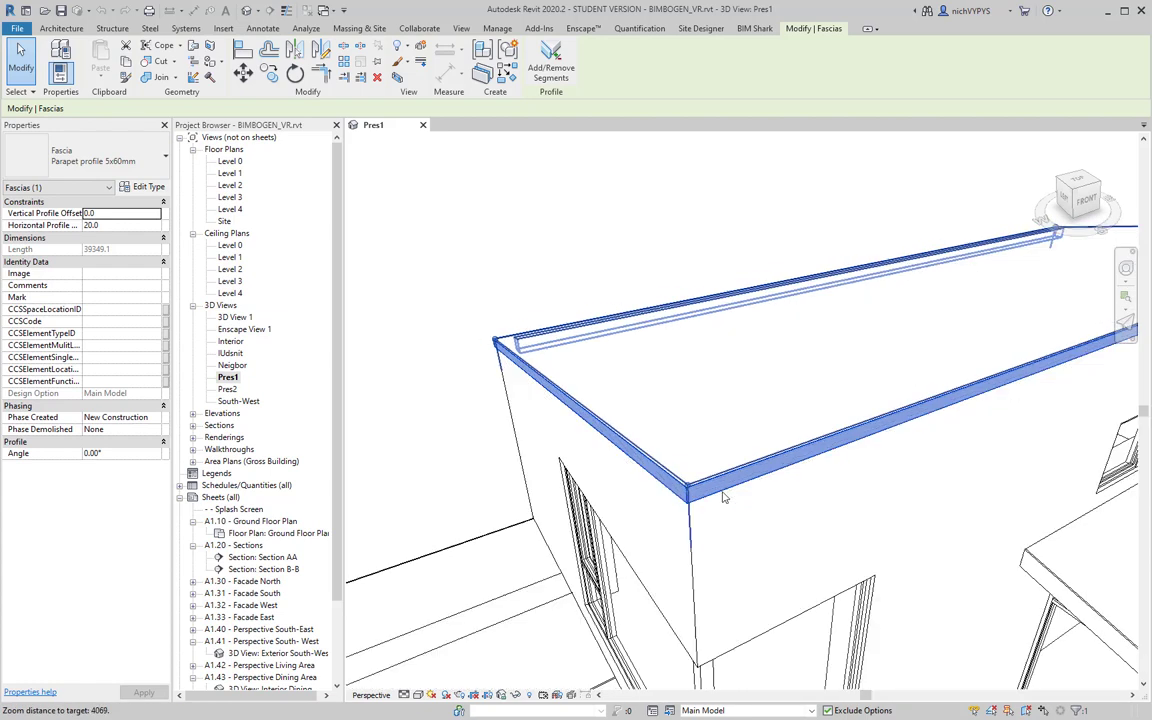
shift+middle_drag(689, 494, 728, 468)
scroll(728, 468, up, 4)
Step: Try a Fascia 25x250mm along the upper roof's long front edge and delete it again
click(61, 28)
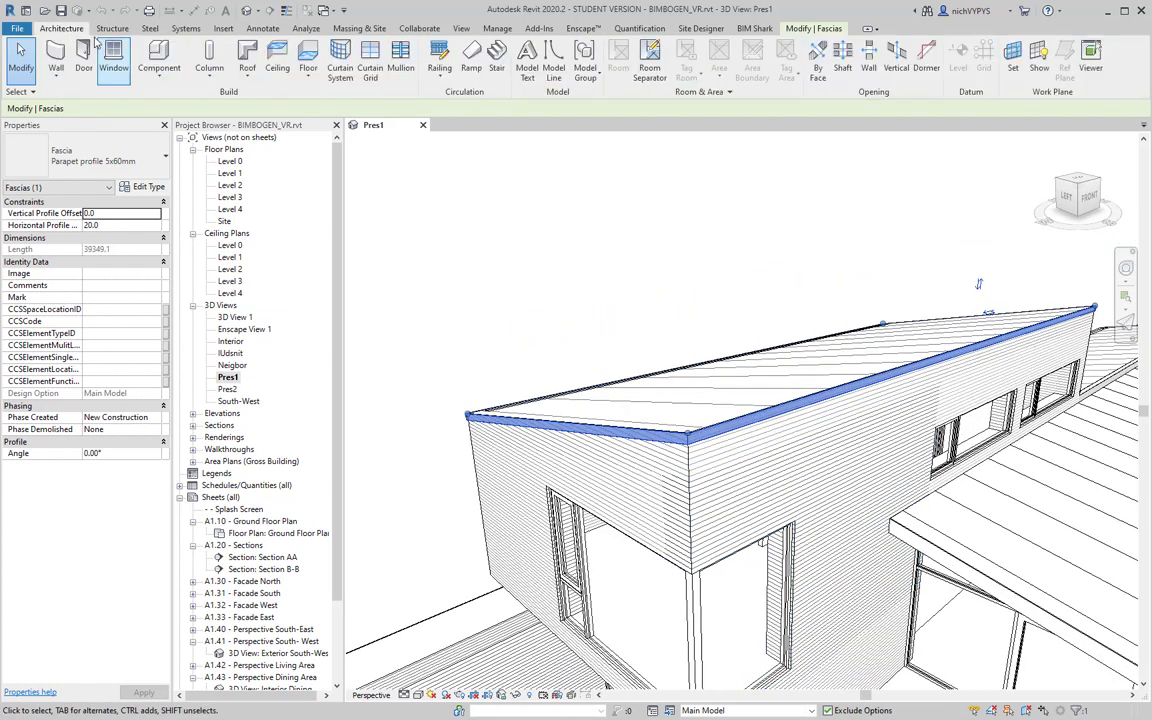
click(247, 75)
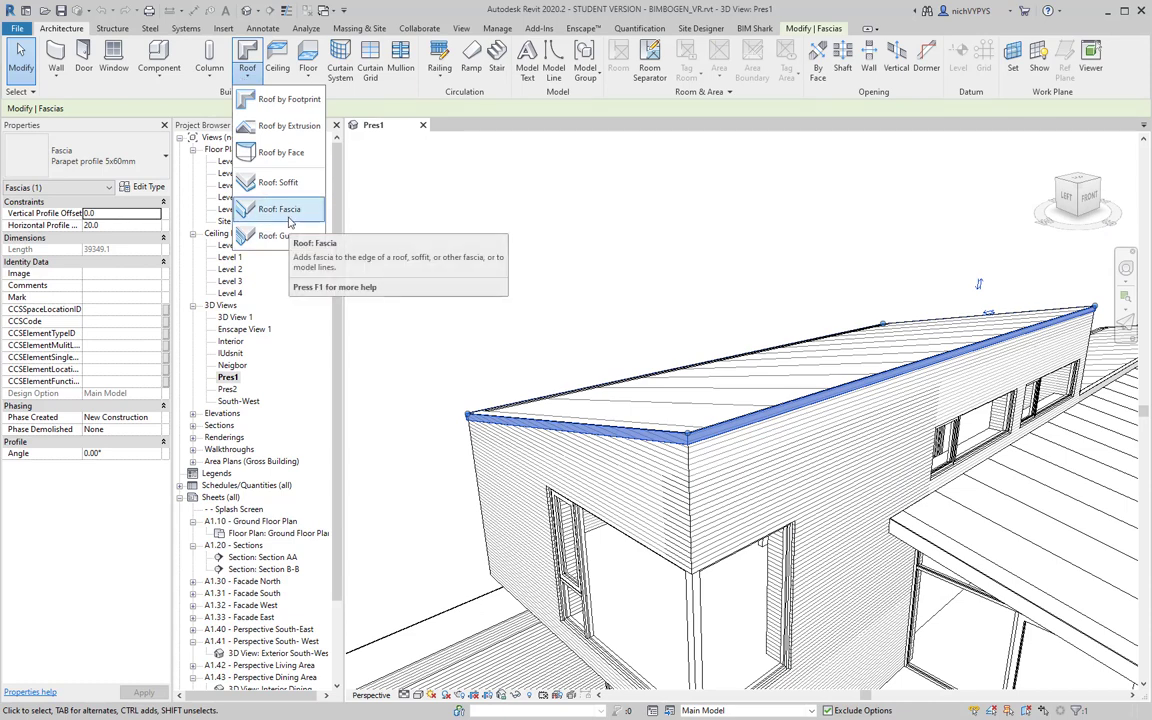
click(518, 292)
click(168, 82)
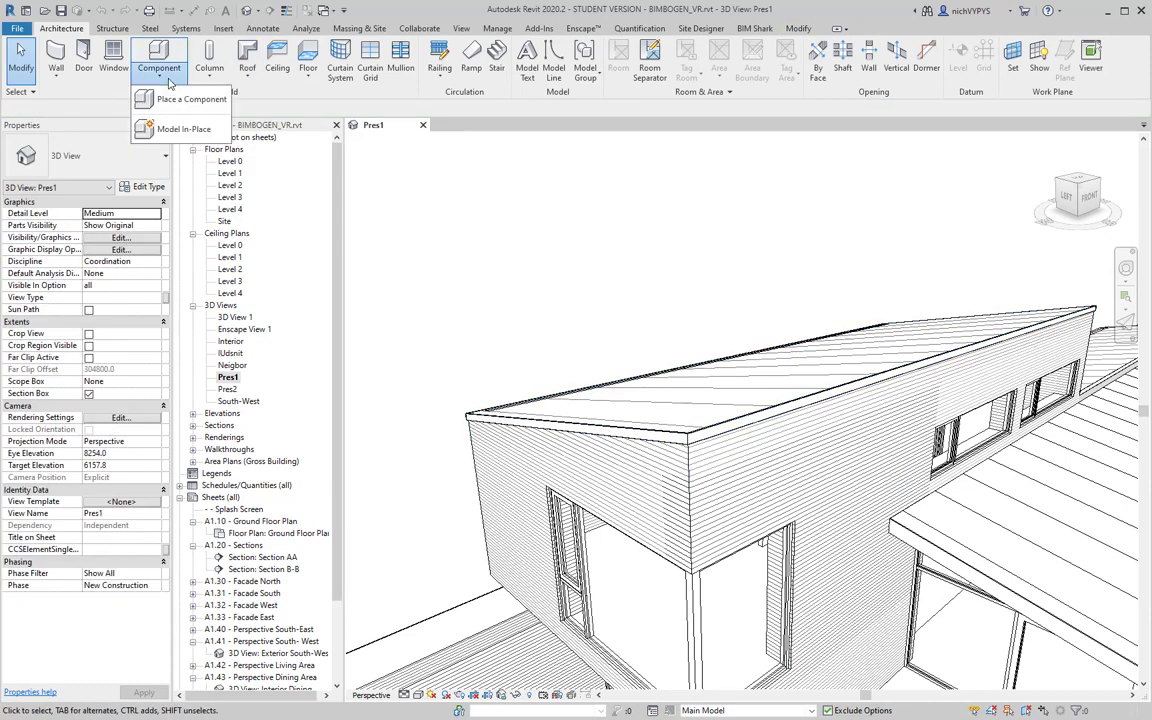
click(247, 82)
click(275, 216)
click(138, 162)
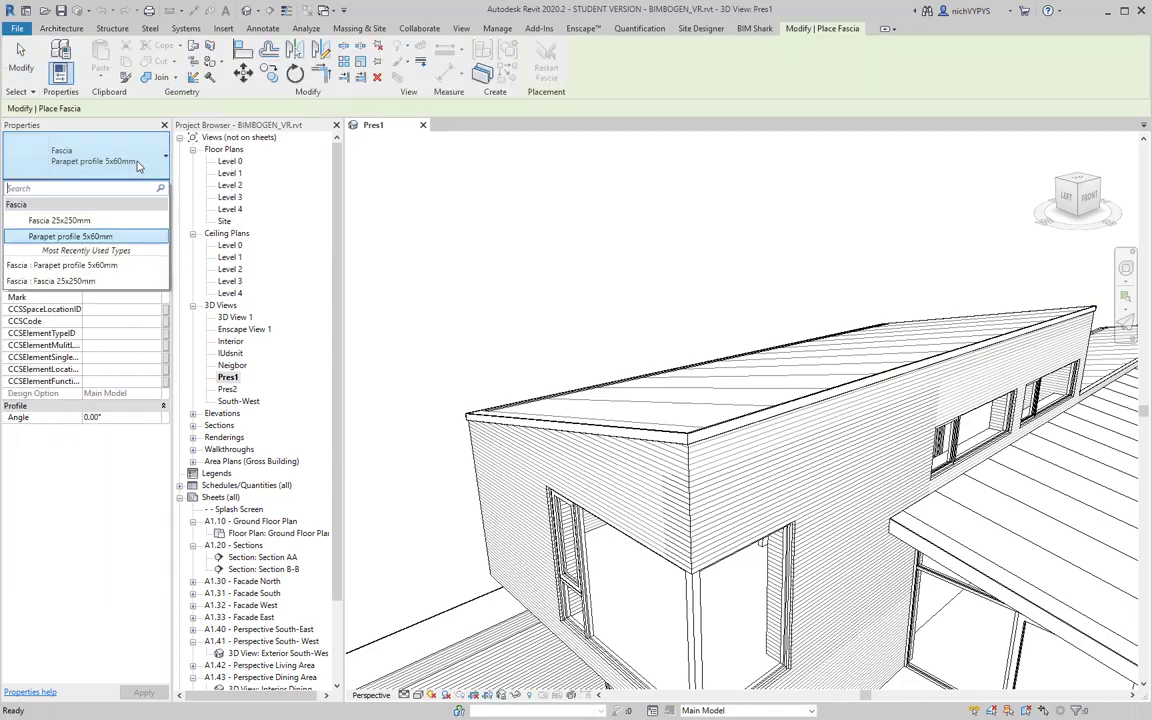
click(74, 218)
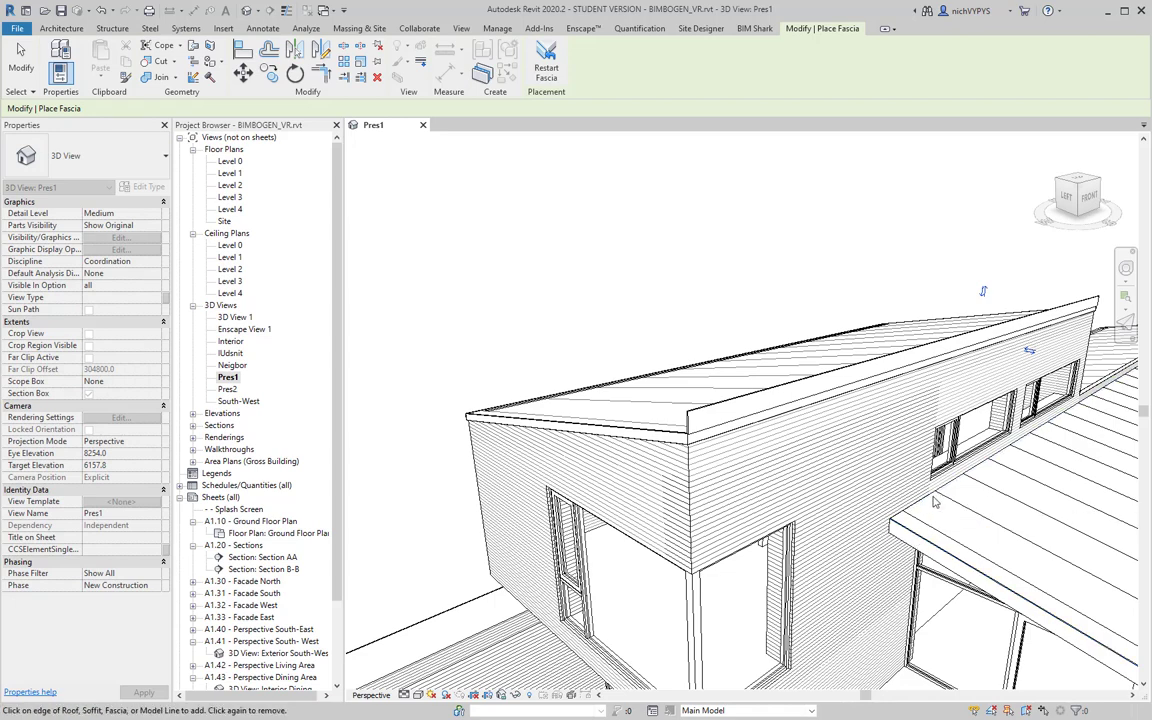
click(731, 407)
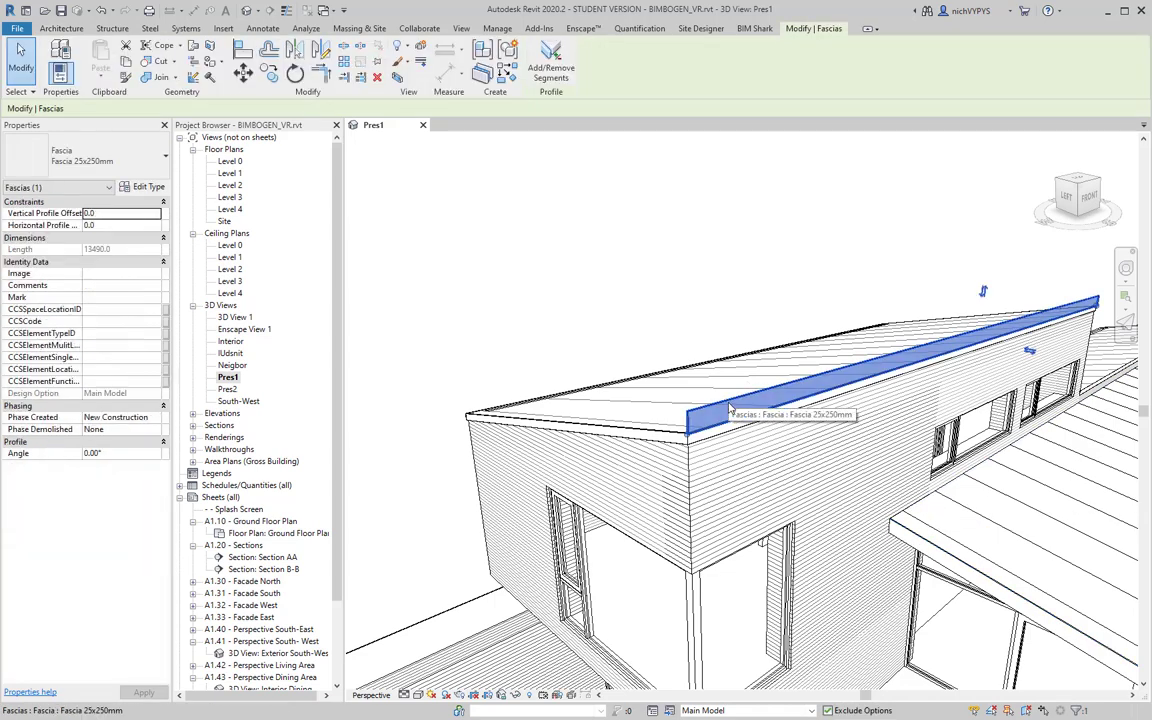
key(Delete)
Step: Check the profile and material assigned in the type properties of the upper roof's parapet fascia
click(716, 436)
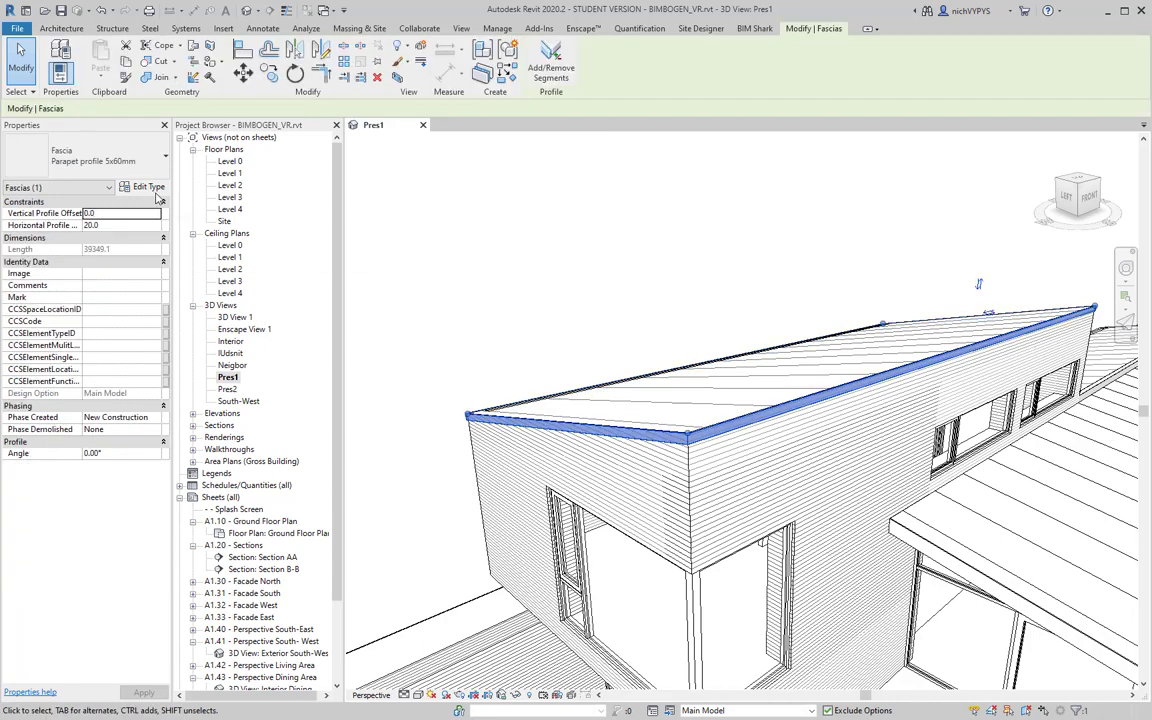
click(154, 189)
drag(1150, 159, 531, 176)
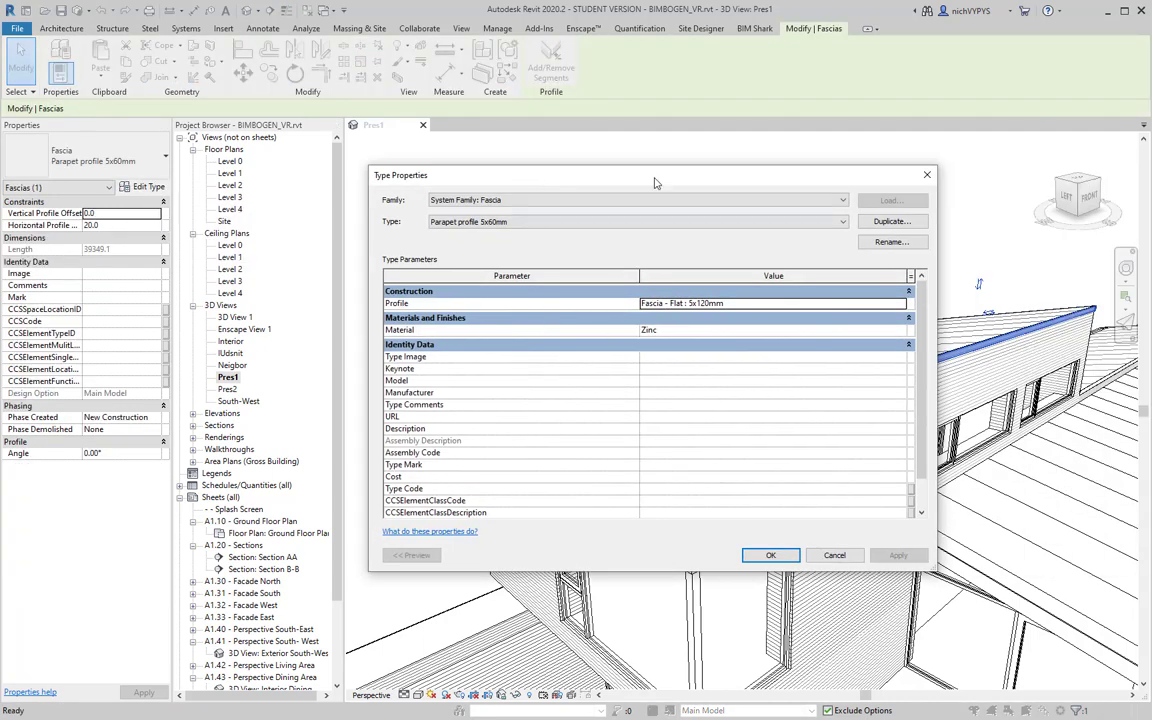
drag(655, 183, 711, 130)
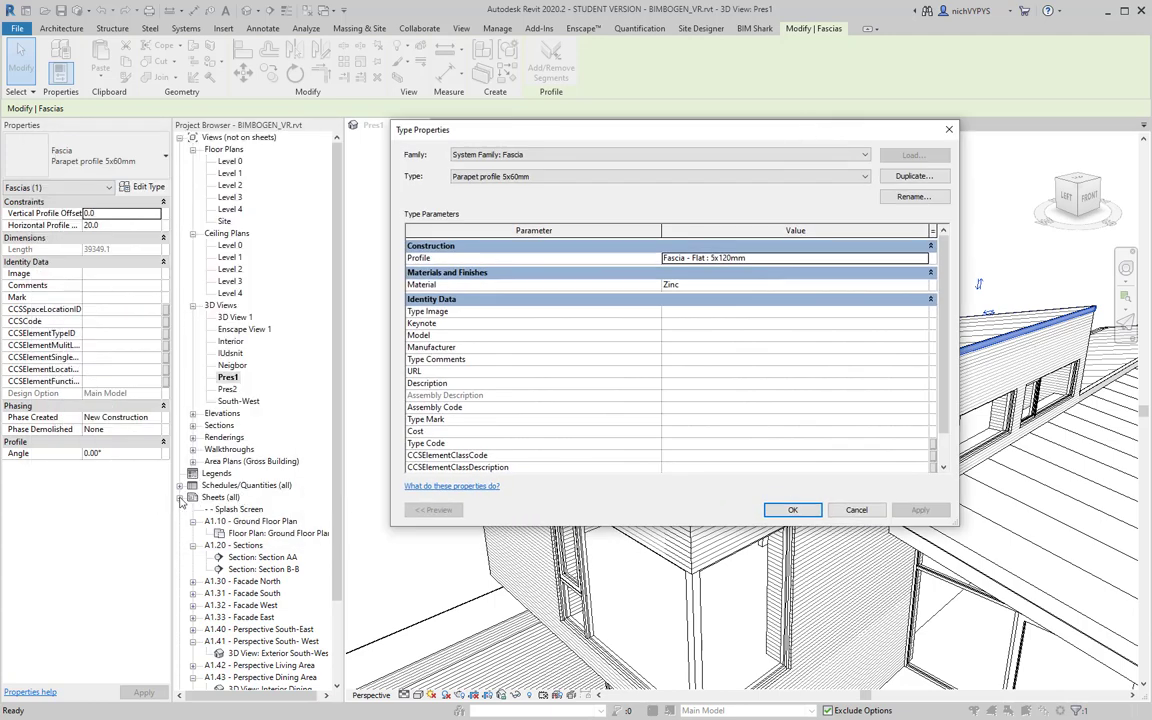
key(Escape)
Step: Locate the Parapet profile 5x60mm fascia type among the project's roof families and review its type properties
click(180, 498)
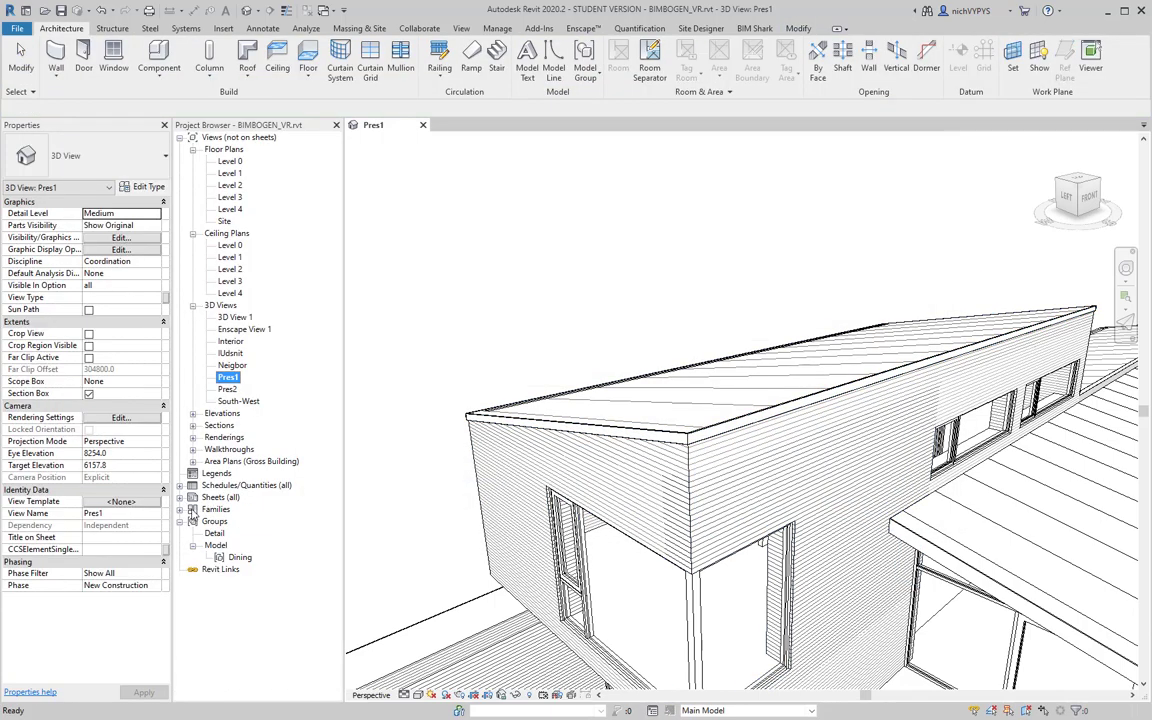
click(192, 509)
scroll(261, 540, down, 2)
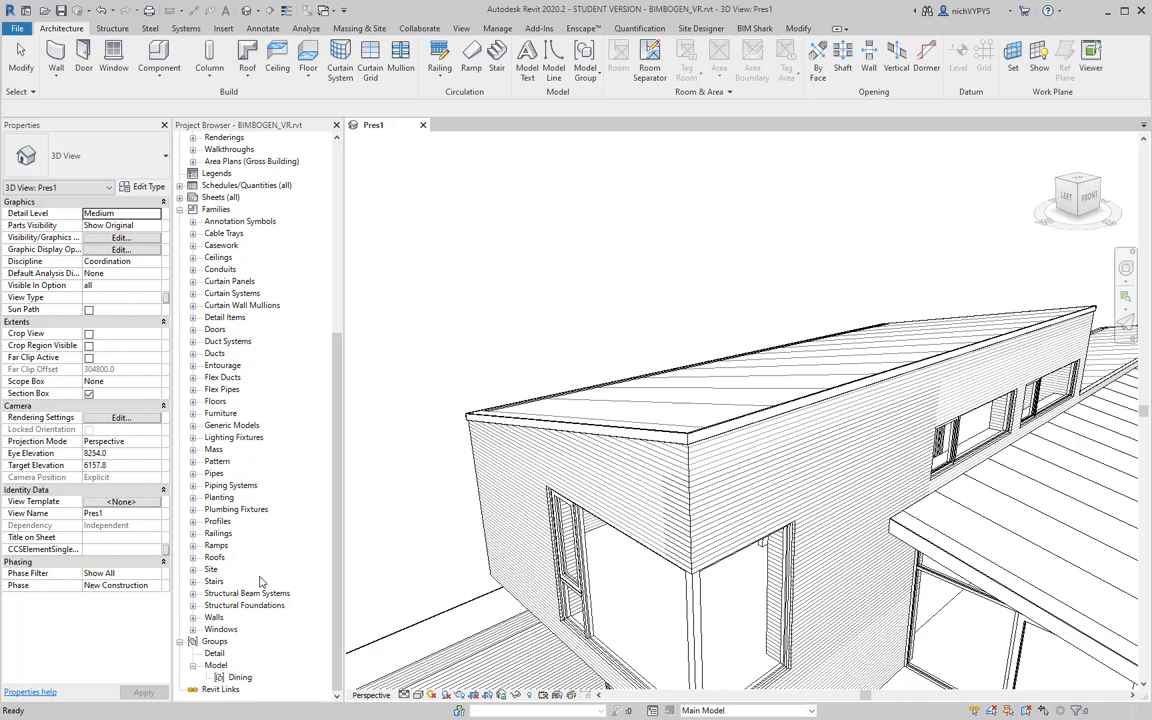
click(193, 558)
click(206, 582)
click(284, 606)
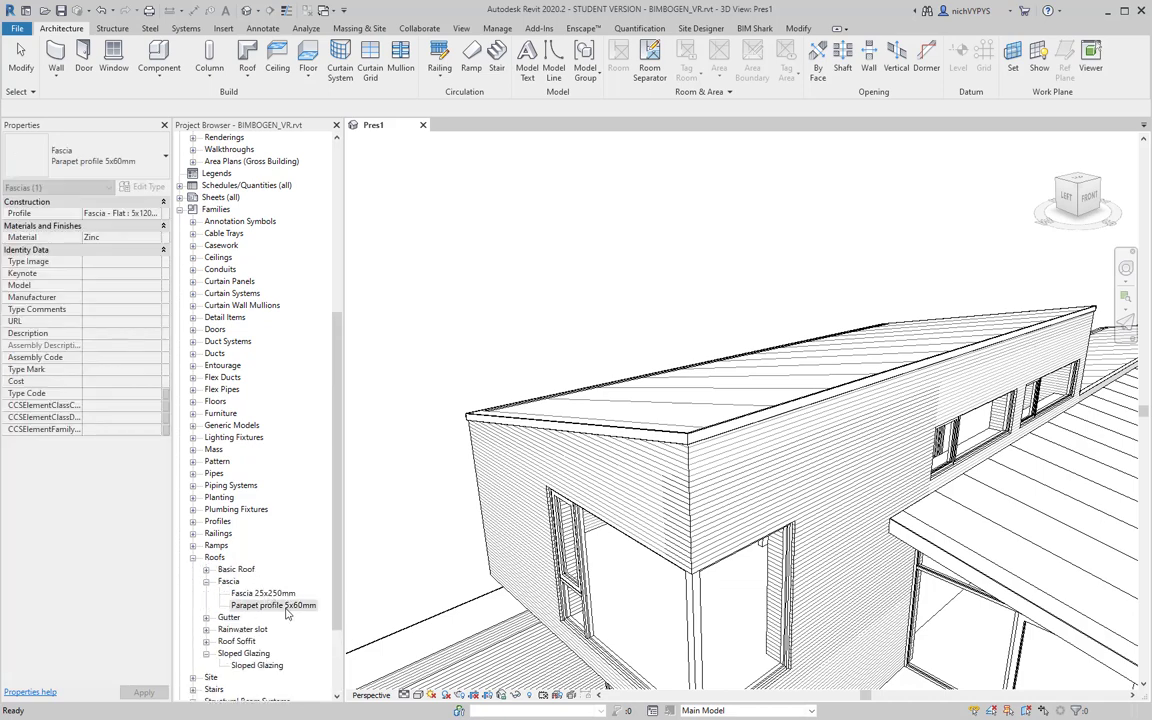
right_click(286, 607)
click(335, 718)
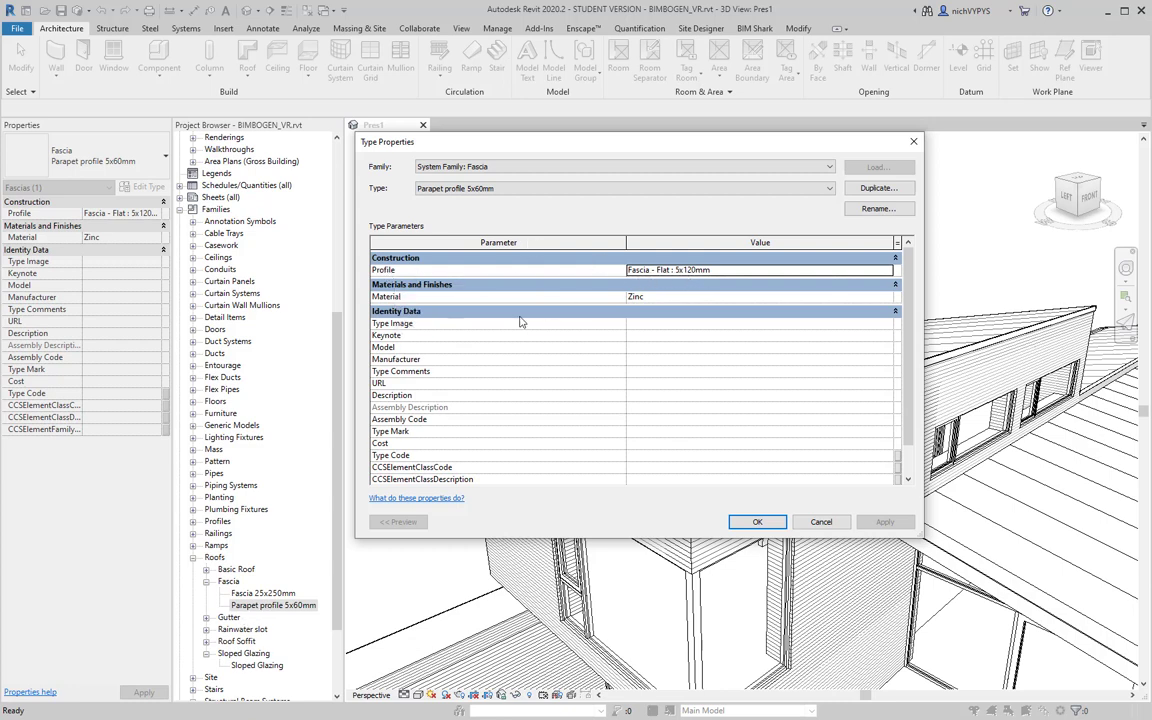
click(821, 521)
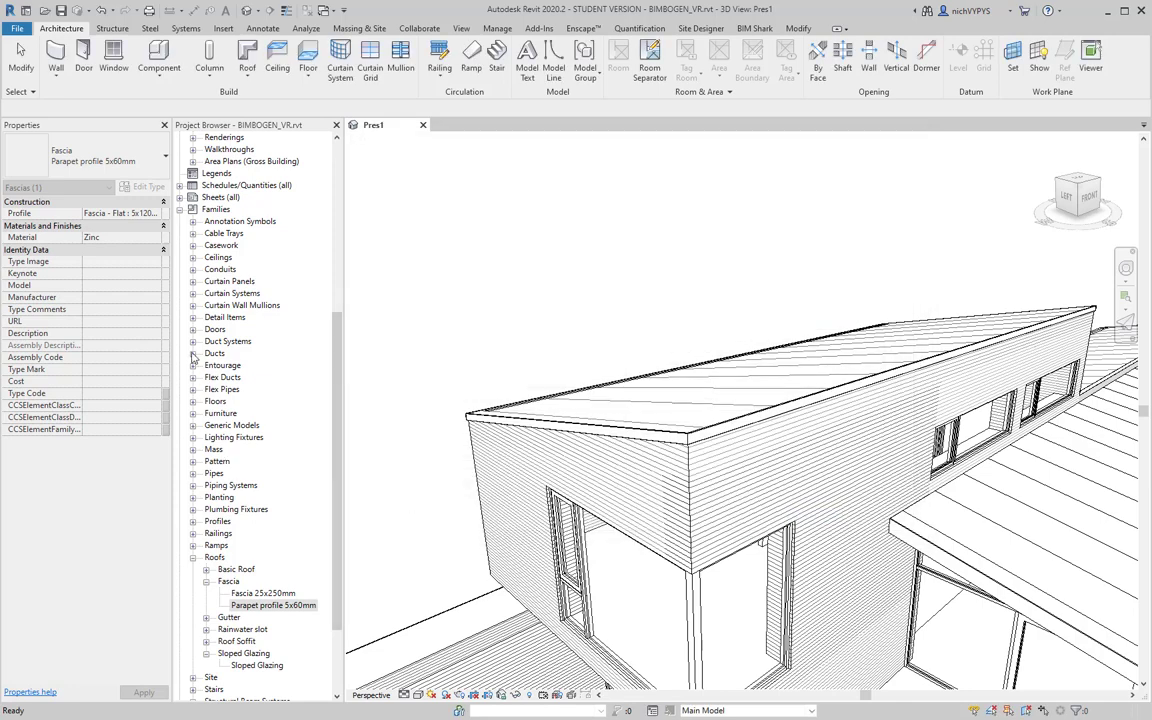
Step: Find the Fascia - Flat family among the project's profile families and open it for editing
click(193, 521)
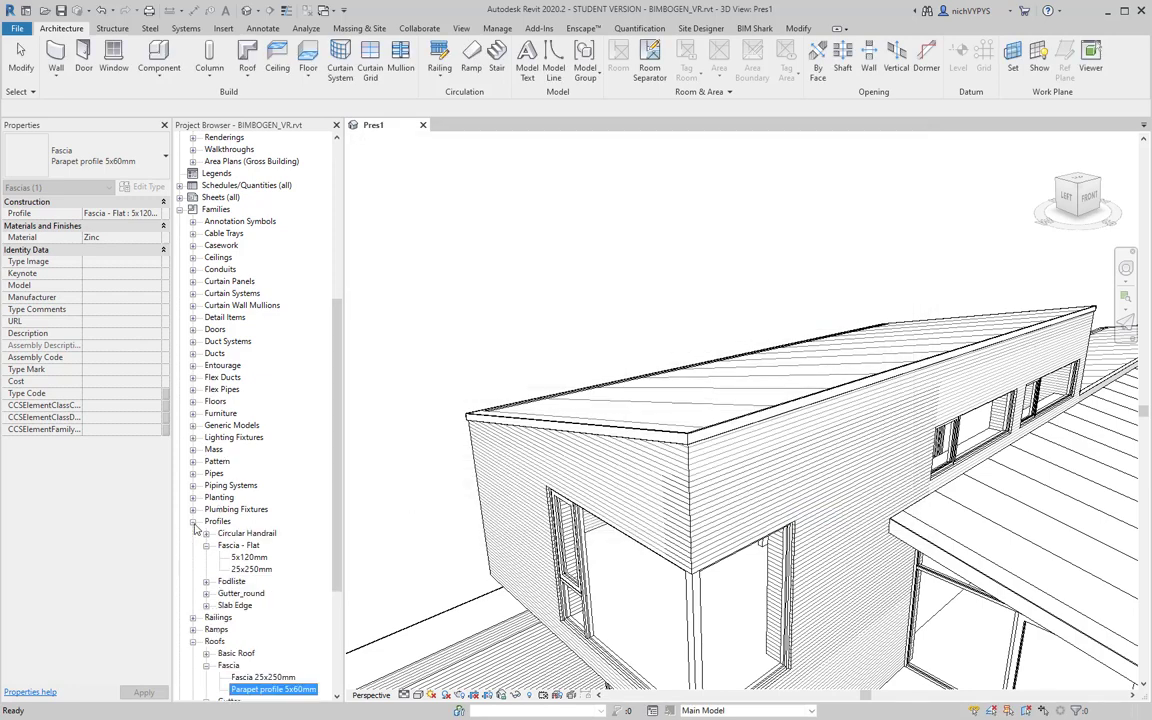
right_click(260, 558)
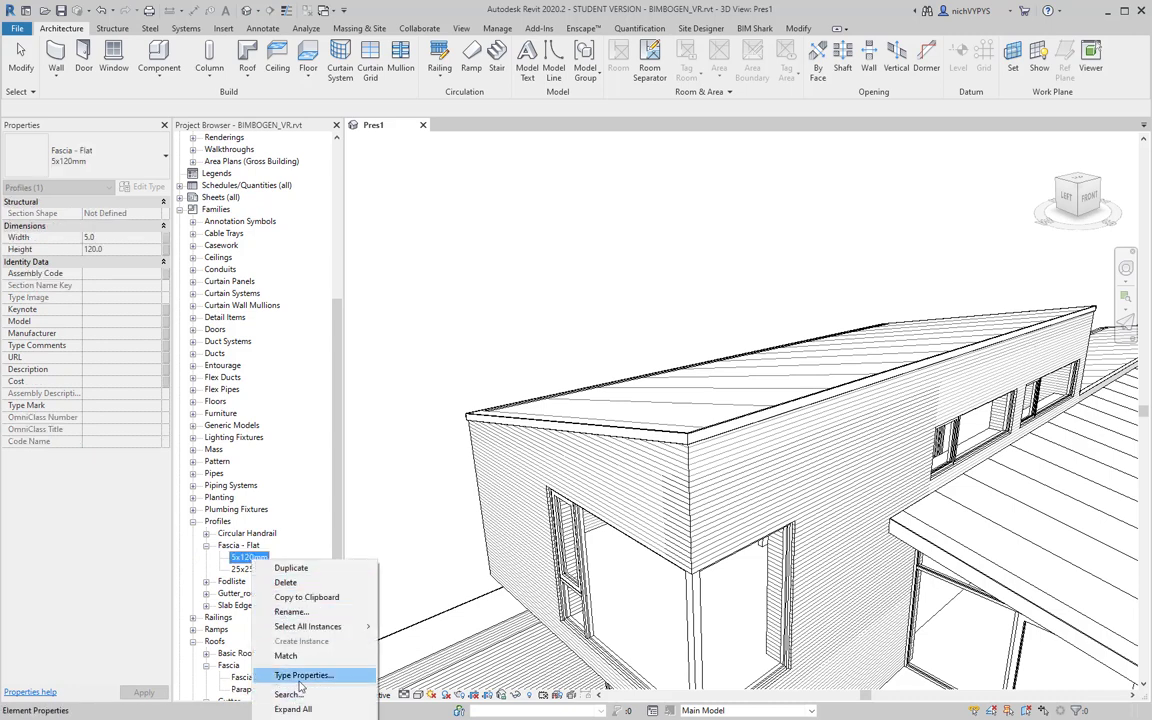
right_click(240, 547)
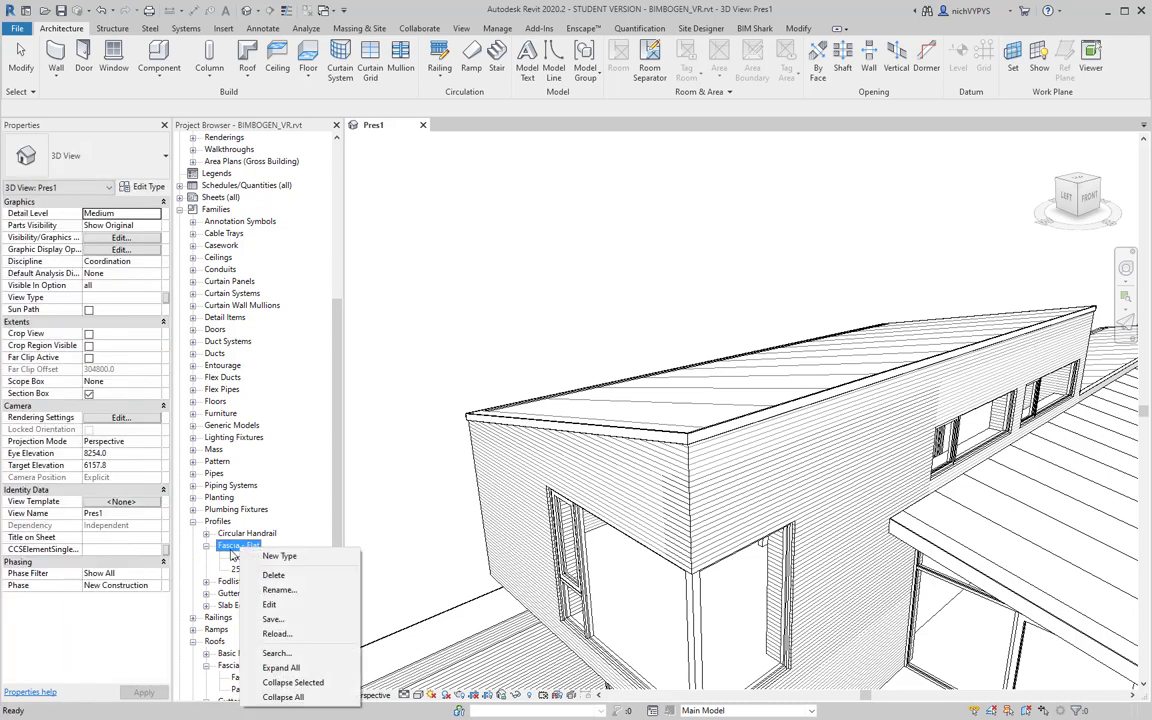
click(269, 604)
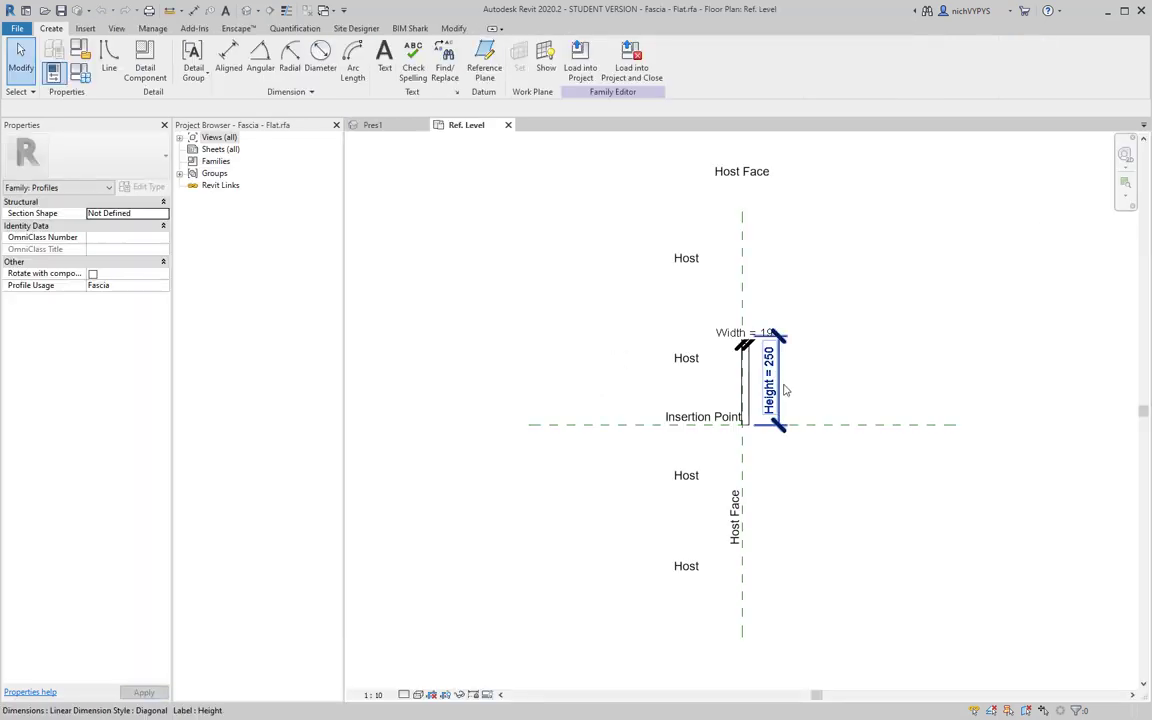
Step: Inspect the outline of the Fascia - Flat profile and close the family without saving changes
scroll(785, 390, up, 3)
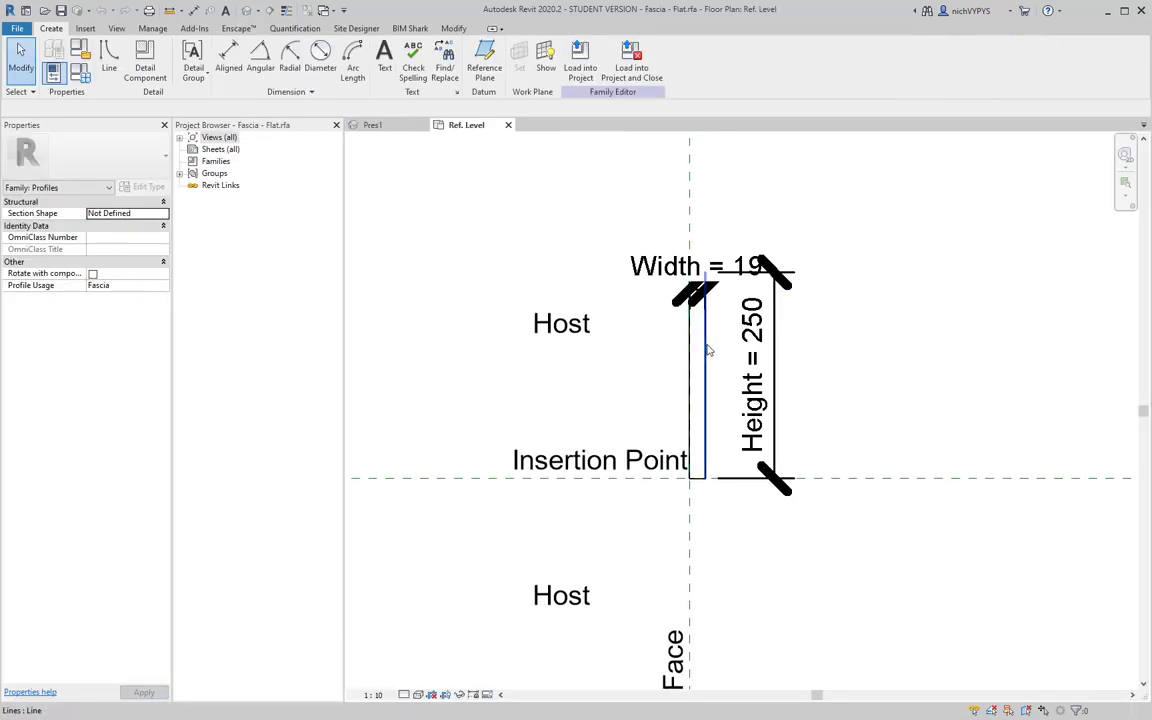
click(705, 385)
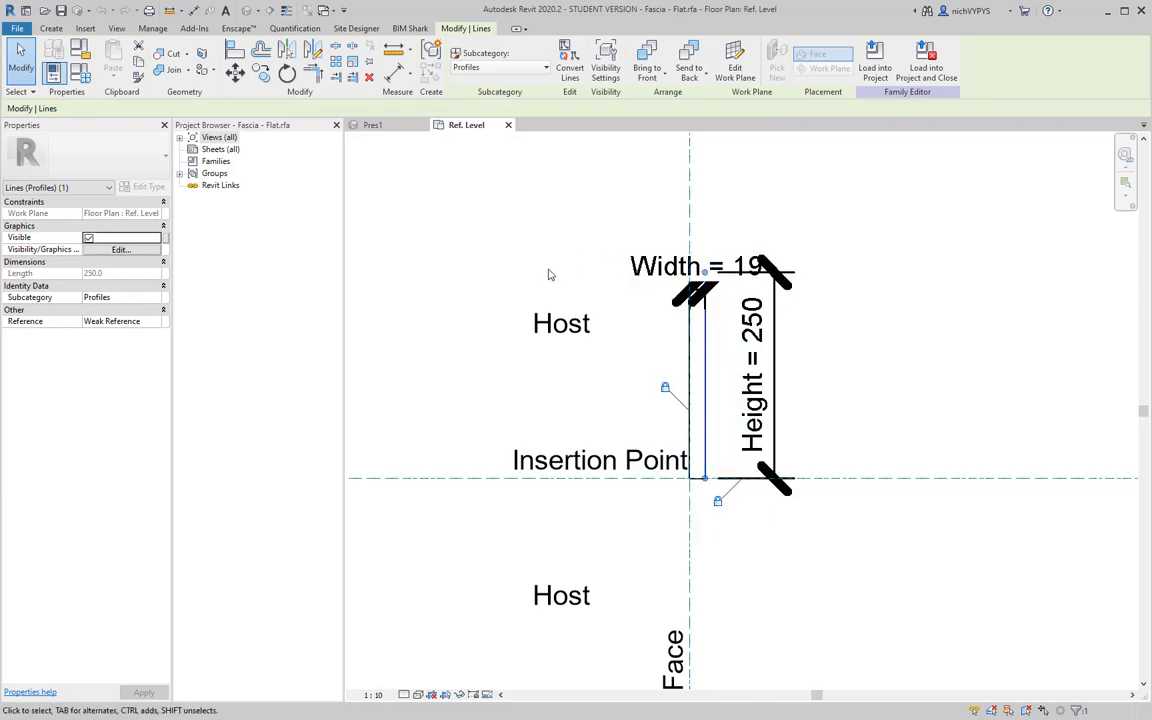
click(508, 125)
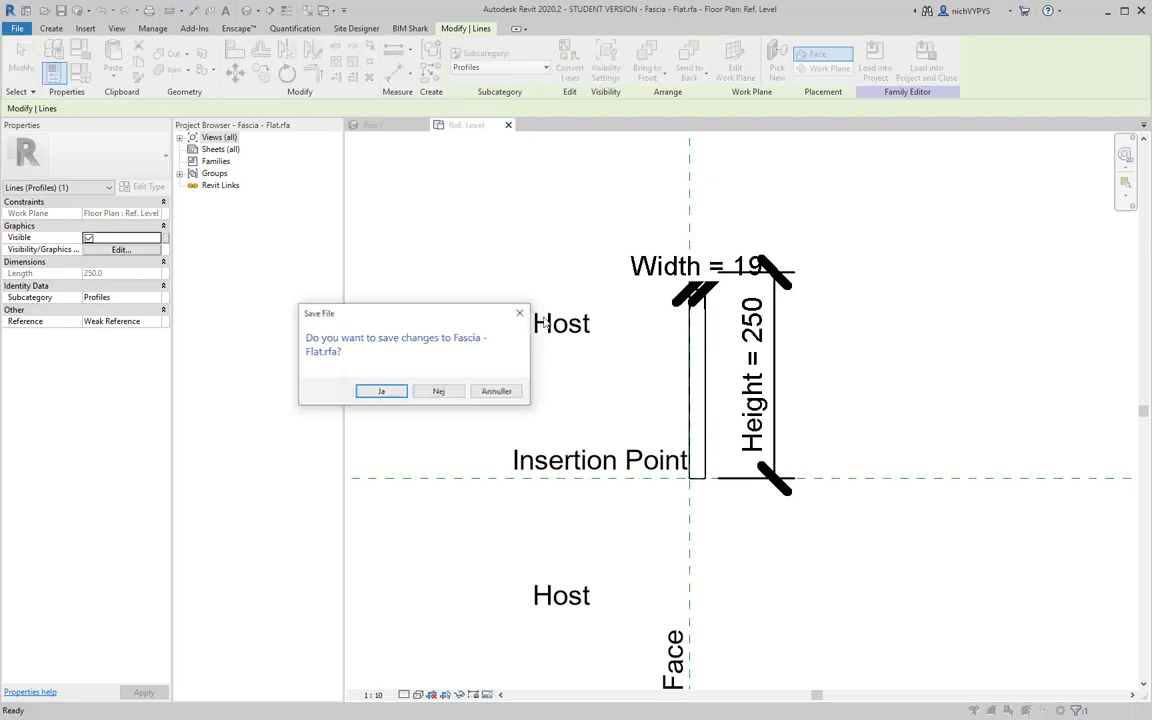
click(441, 392)
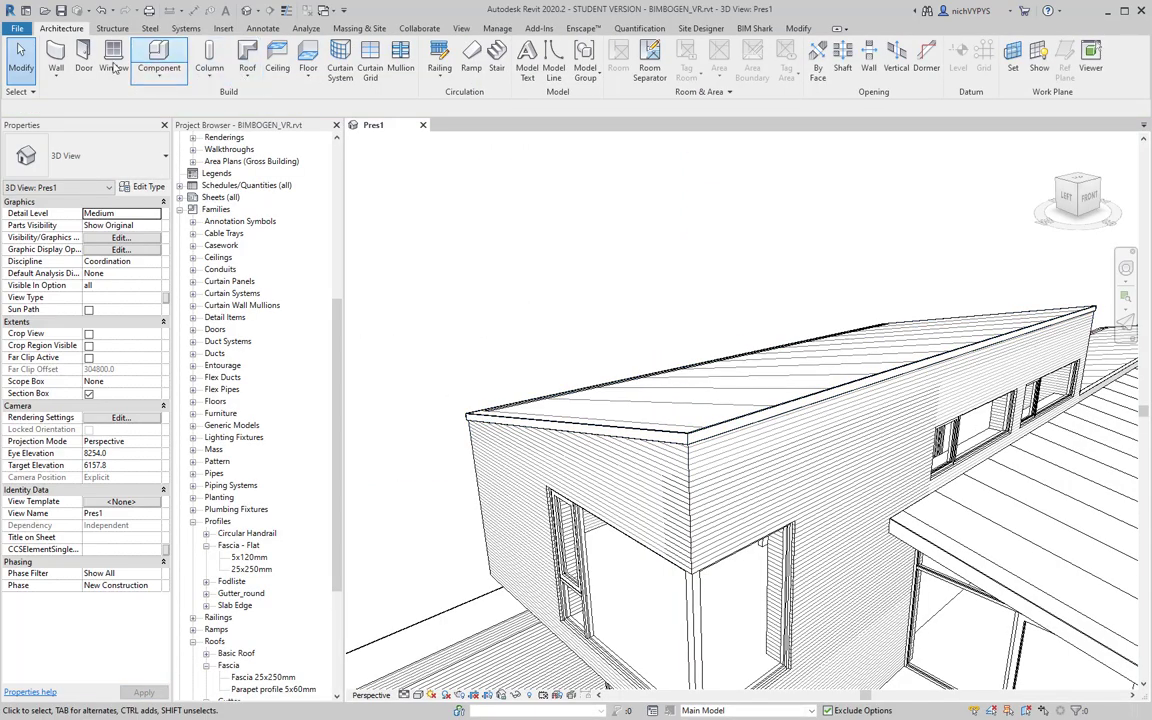
Step: Review the profile setting in the wall reveal's type properties and leave the command without placing a reveal
click(62, 74)
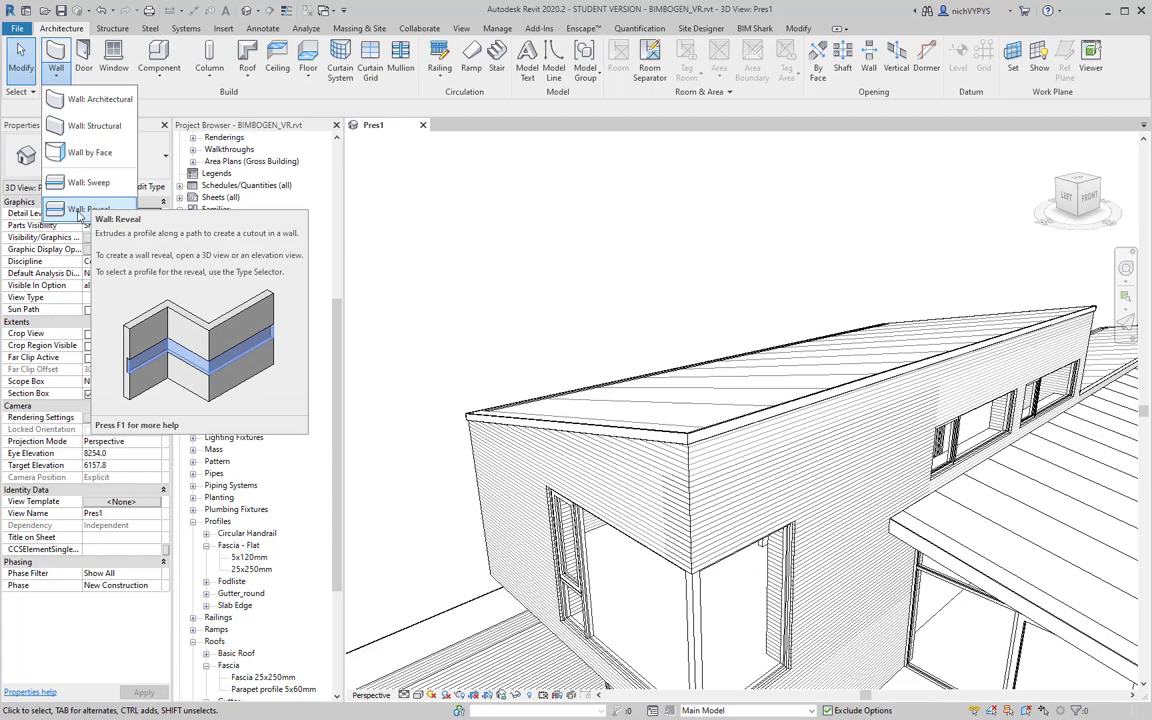
click(80, 212)
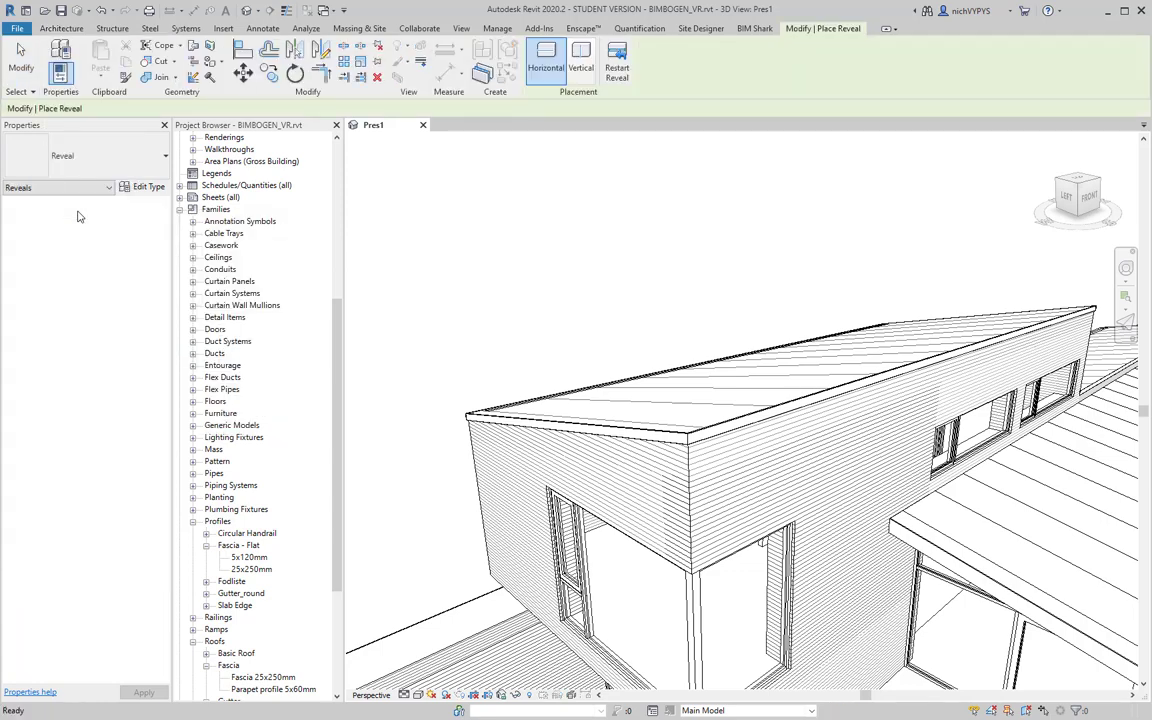
click(148, 187)
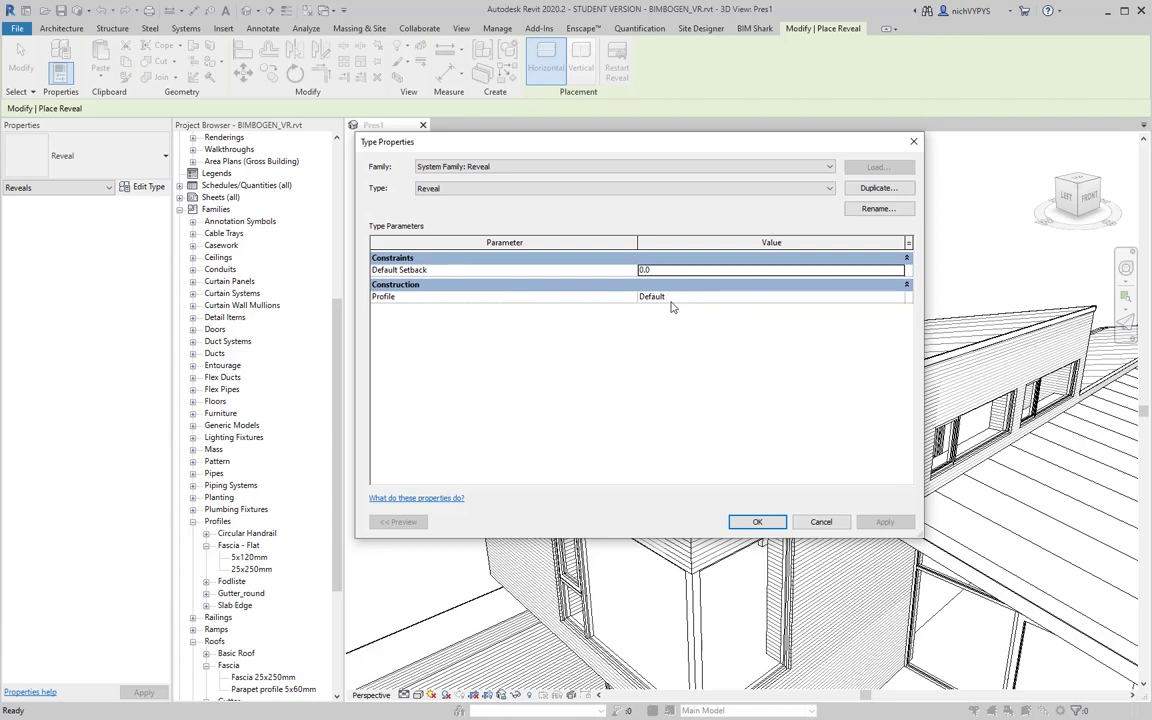
click(819, 522)
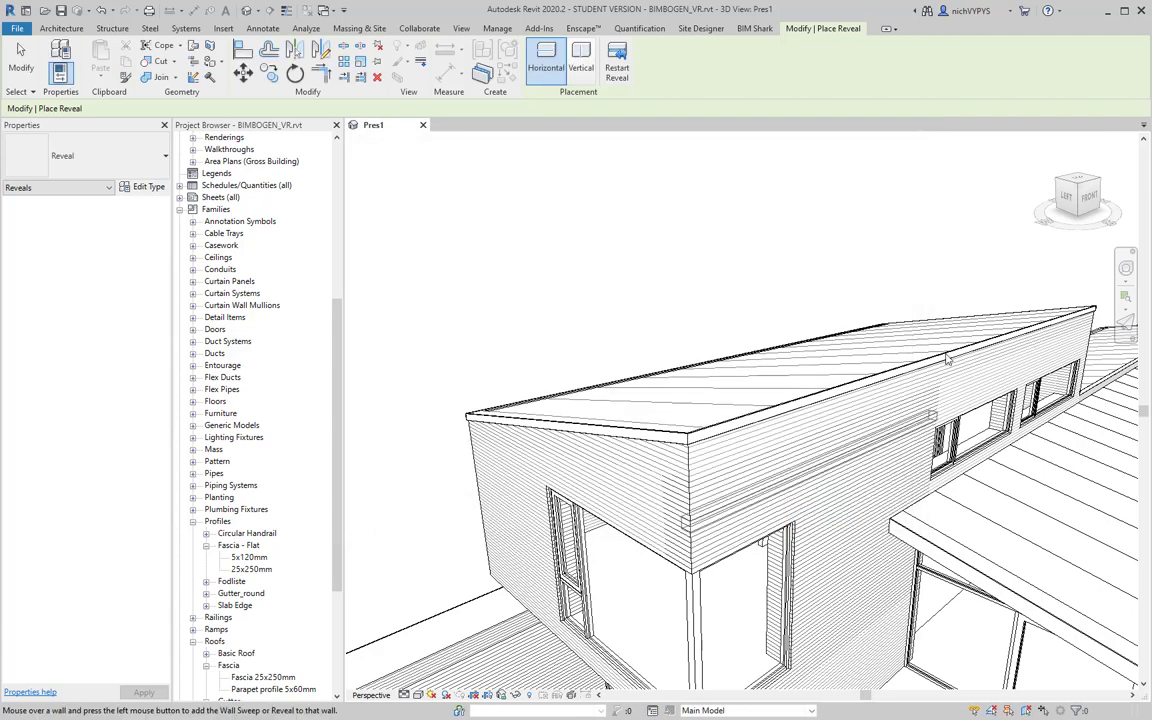
scroll(693, 421, down, 3)
scroll(694, 420, down, 2)
middle_drag(694, 420, 666, 347)
shift+middle_drag(882, 518, 874, 501)
scroll(663, 504, down, 3)
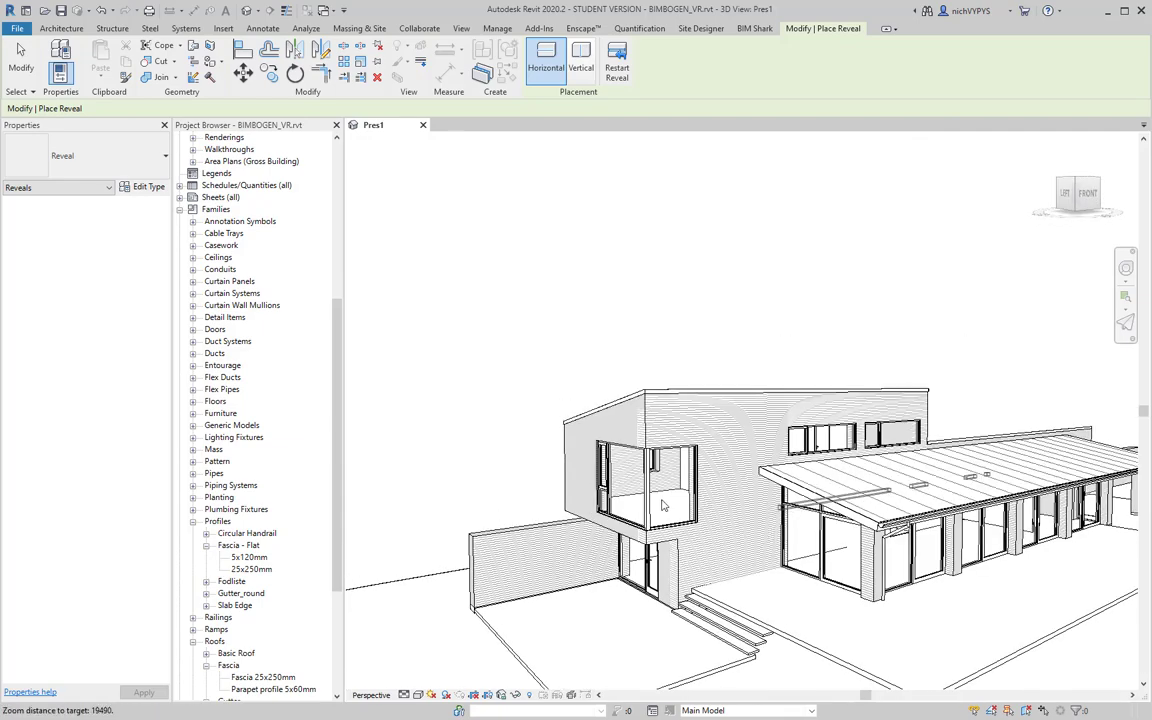
scroll(869, 563, up, 5)
key(Escape)
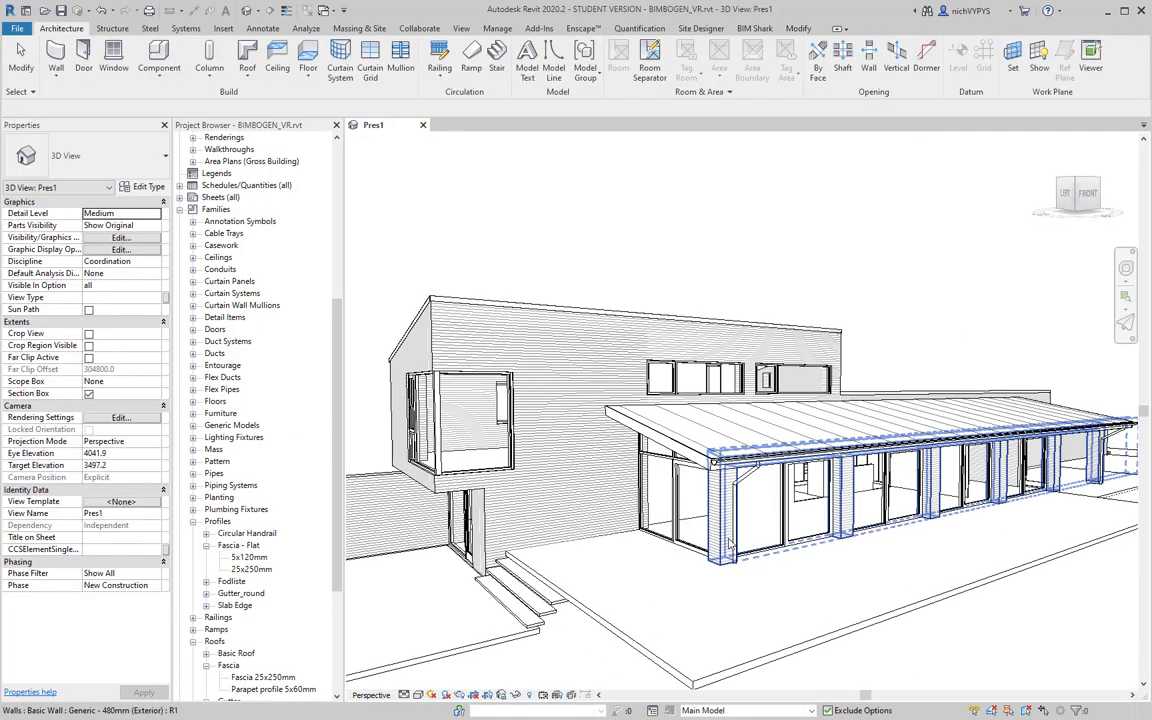
Step: Reveal the hidden section box, pull its left face inward to cut through the house, and turn off the hidden-element display
scroll(712, 528, down, 5)
shift+middle_drag(714, 530, 720, 549)
scroll(720, 549, up, 3)
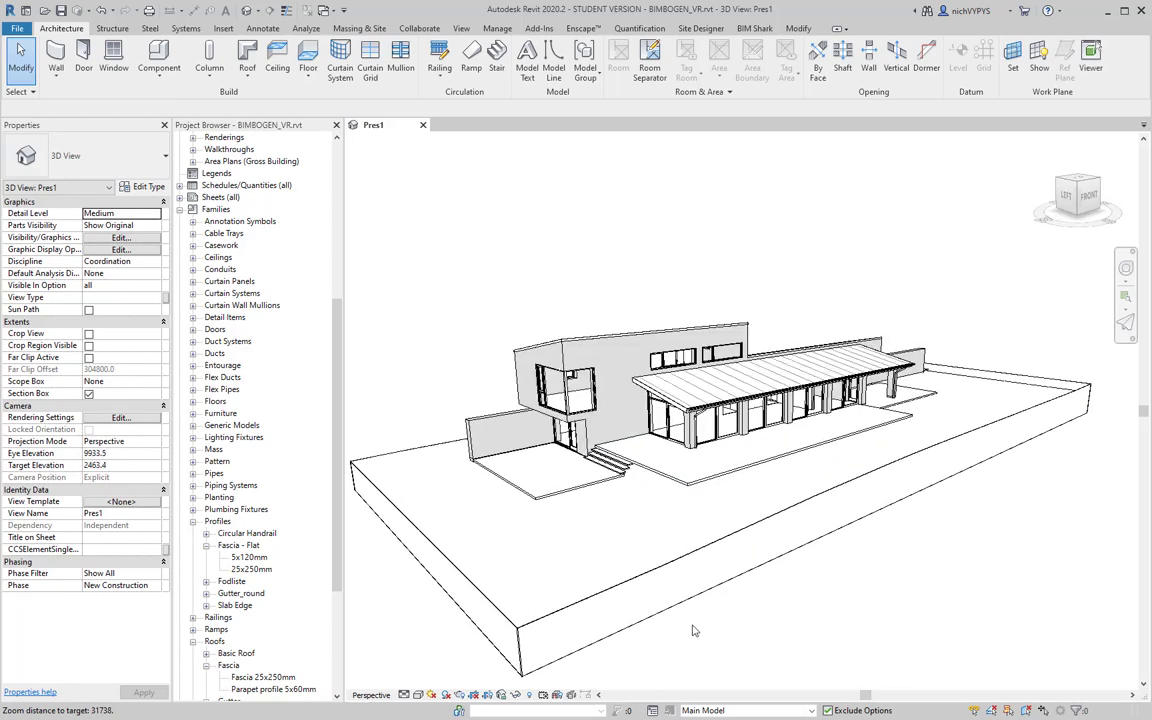
click(530, 695)
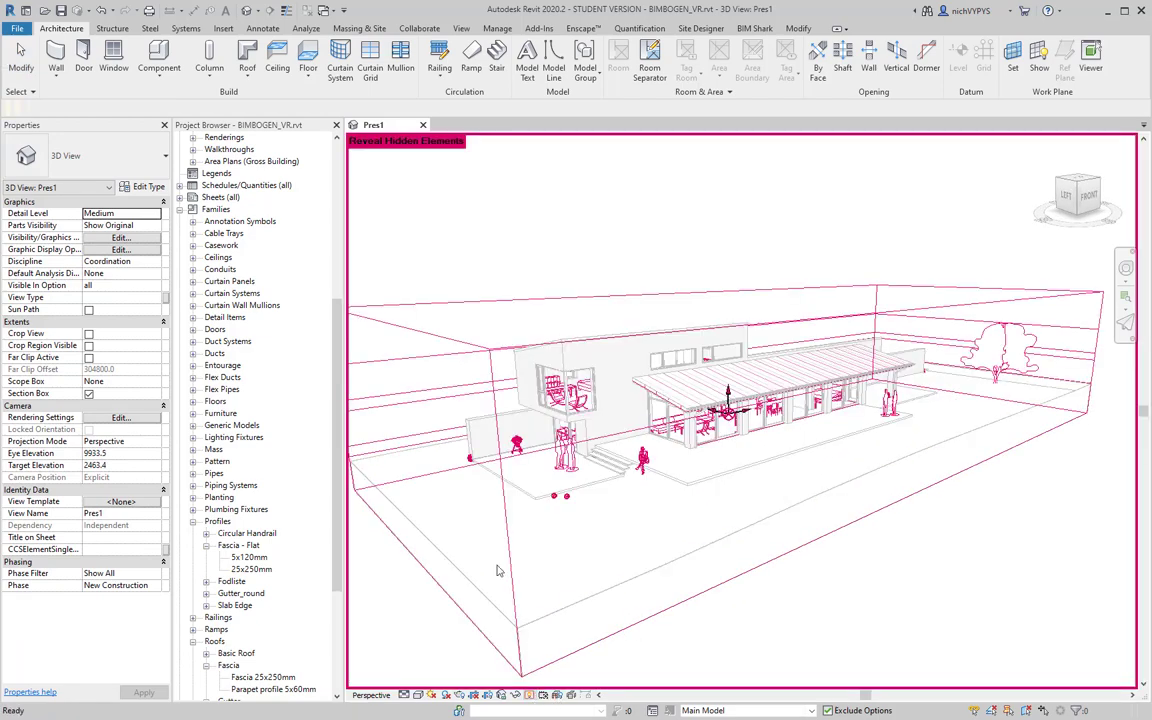
click(728, 410)
drag(399, 444, 679, 385)
scroll(679, 385, up, 6)
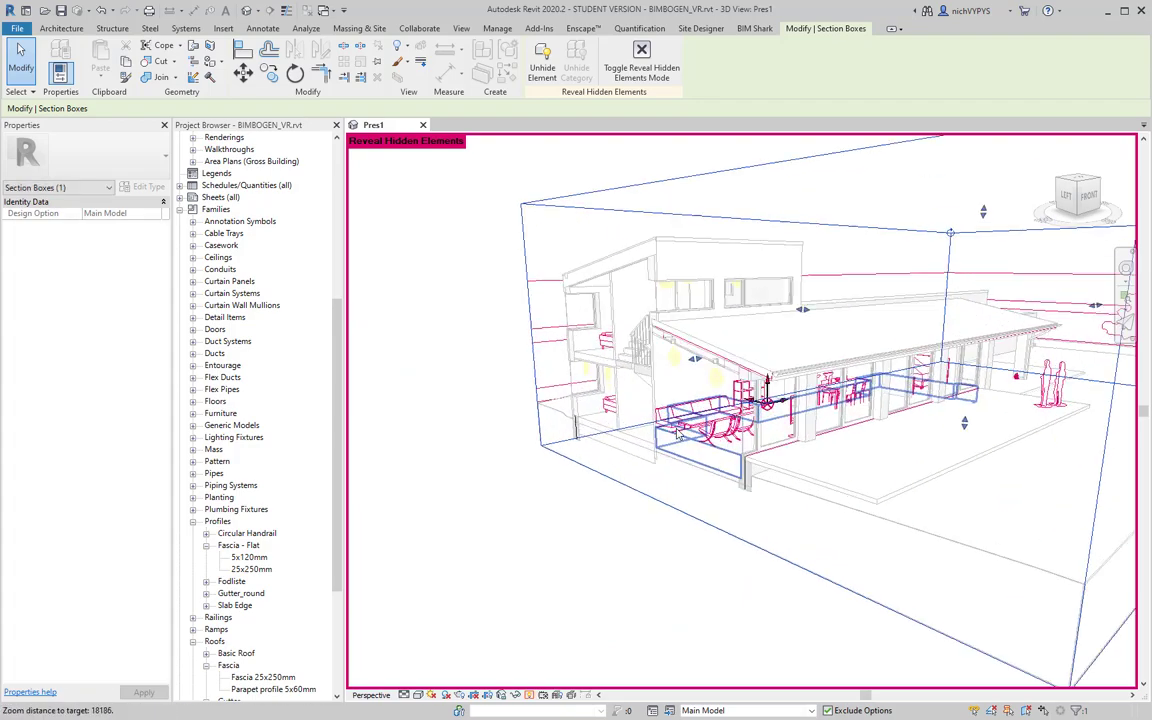
middle_drag(671, 433, 632, 453)
scroll(850, 350, up, 4)
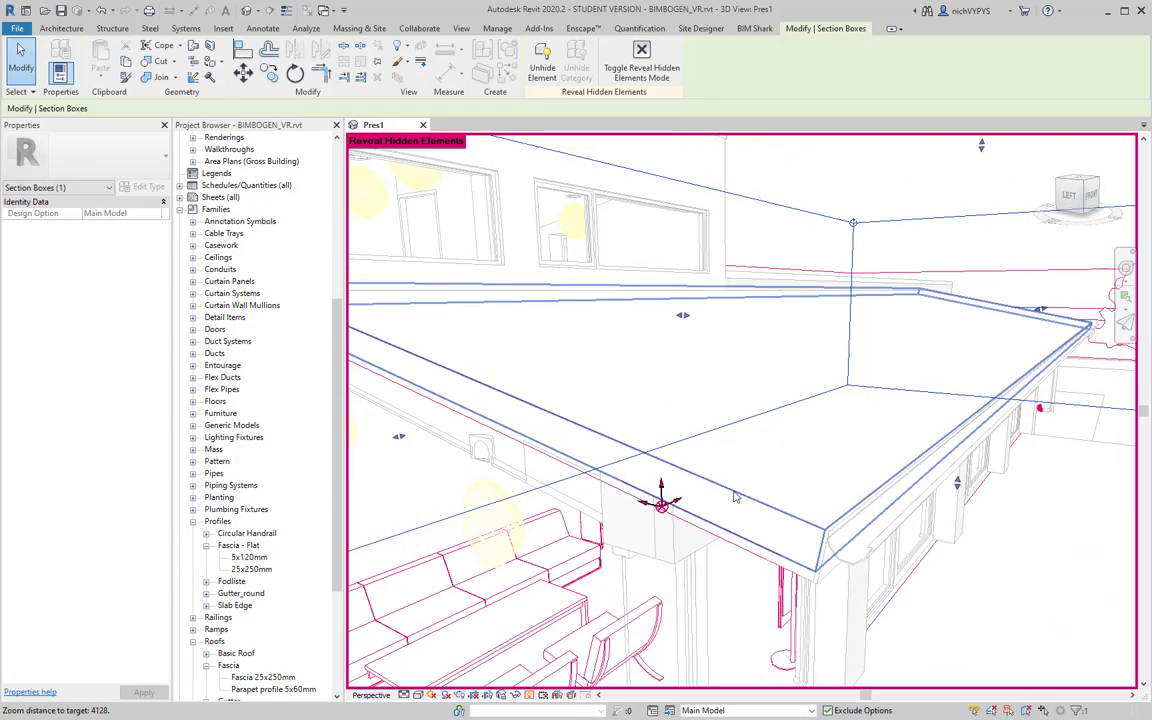
scroll(737, 496, down, 1)
click(530, 695)
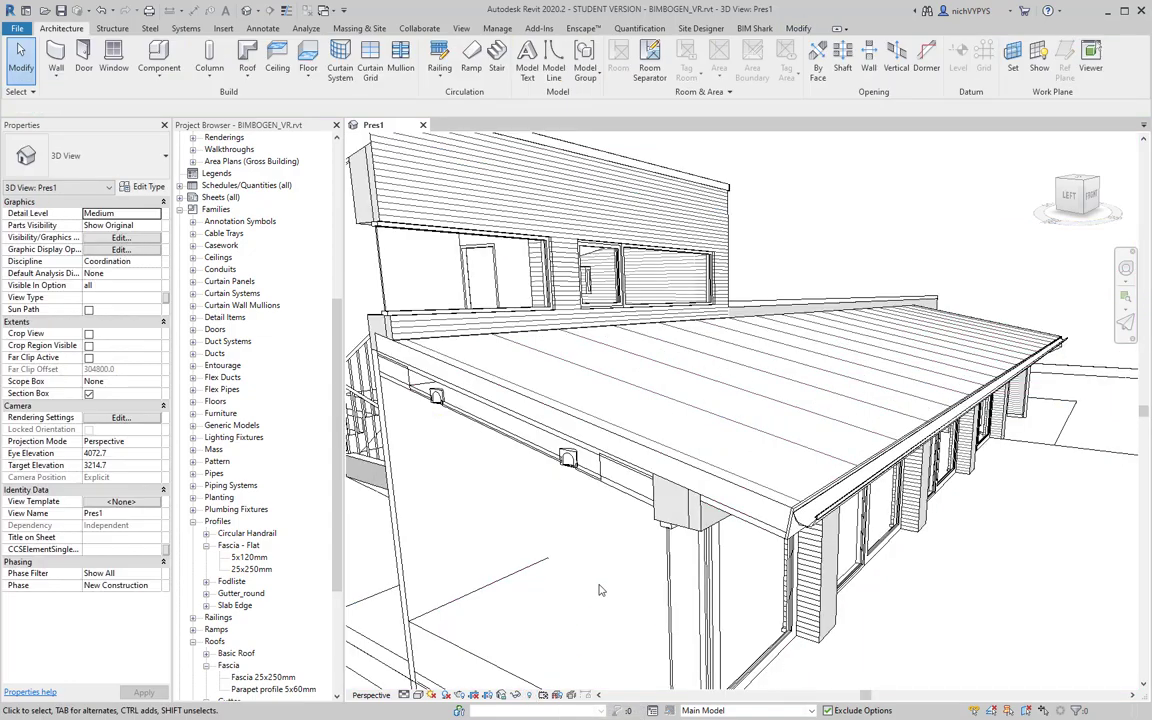
Step: Inspect the footprint sketch of the Generic Asphalt - 250mm roof bordering the sloped ceiling and cancel the edit
click(560, 456)
shift+middle_drag(622, 551, 838, 338)
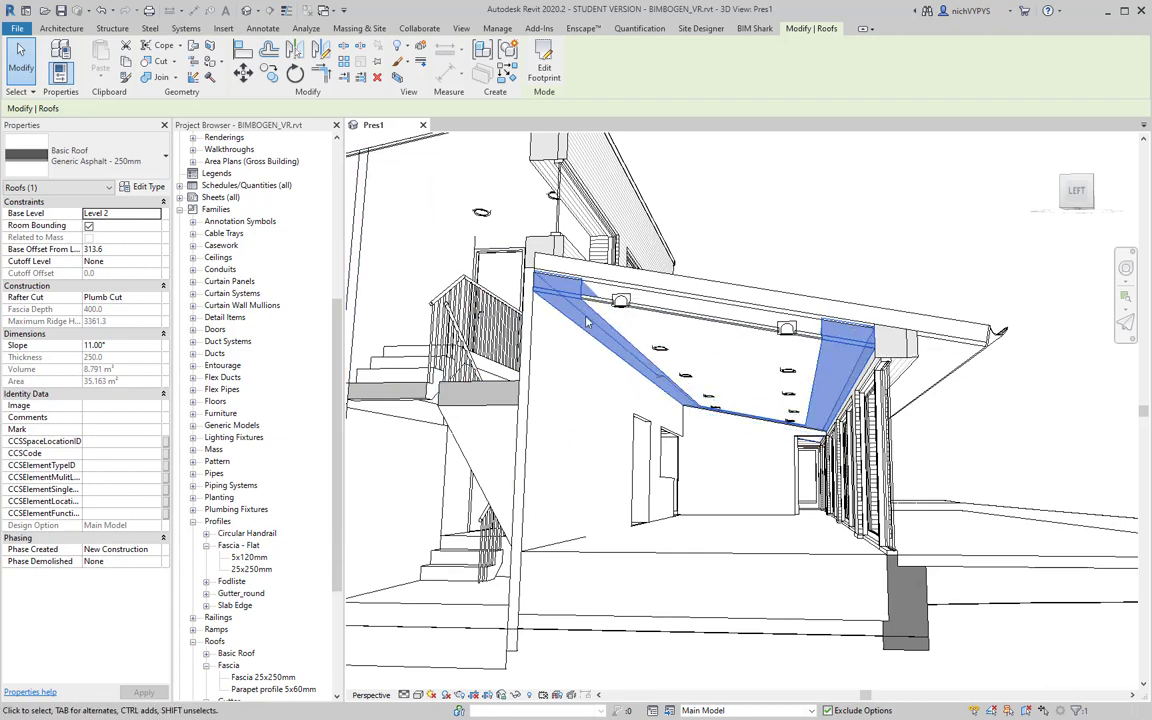
click(716, 327)
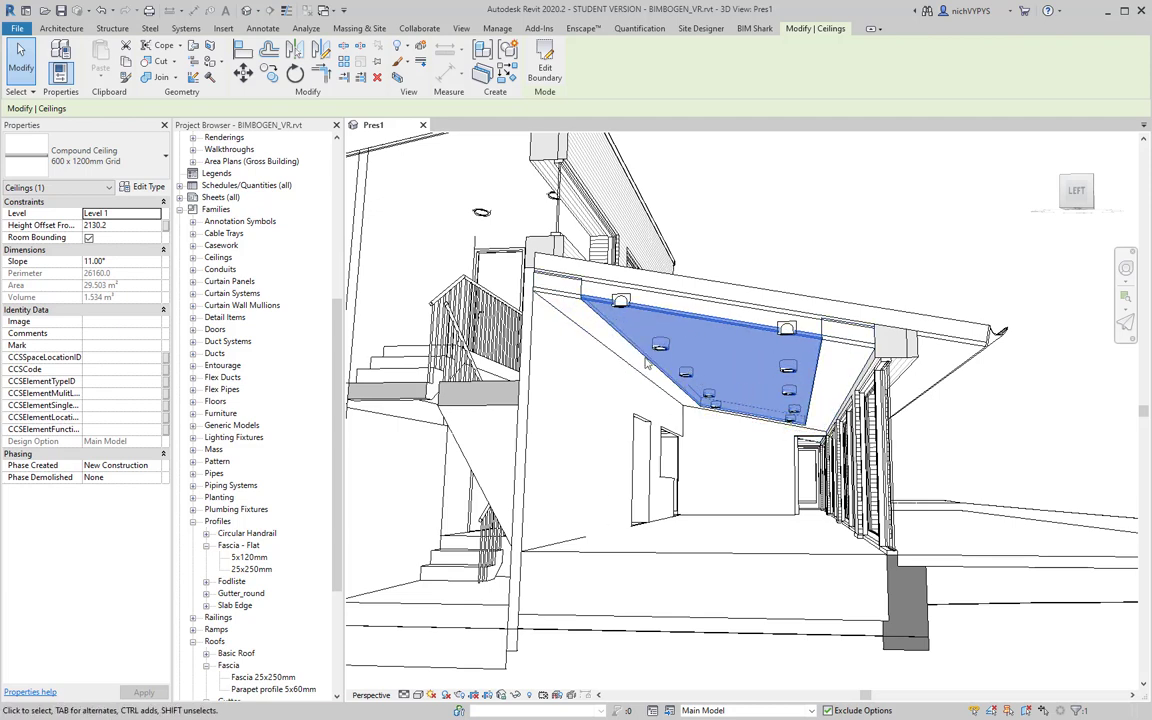
click(857, 343)
click(545, 68)
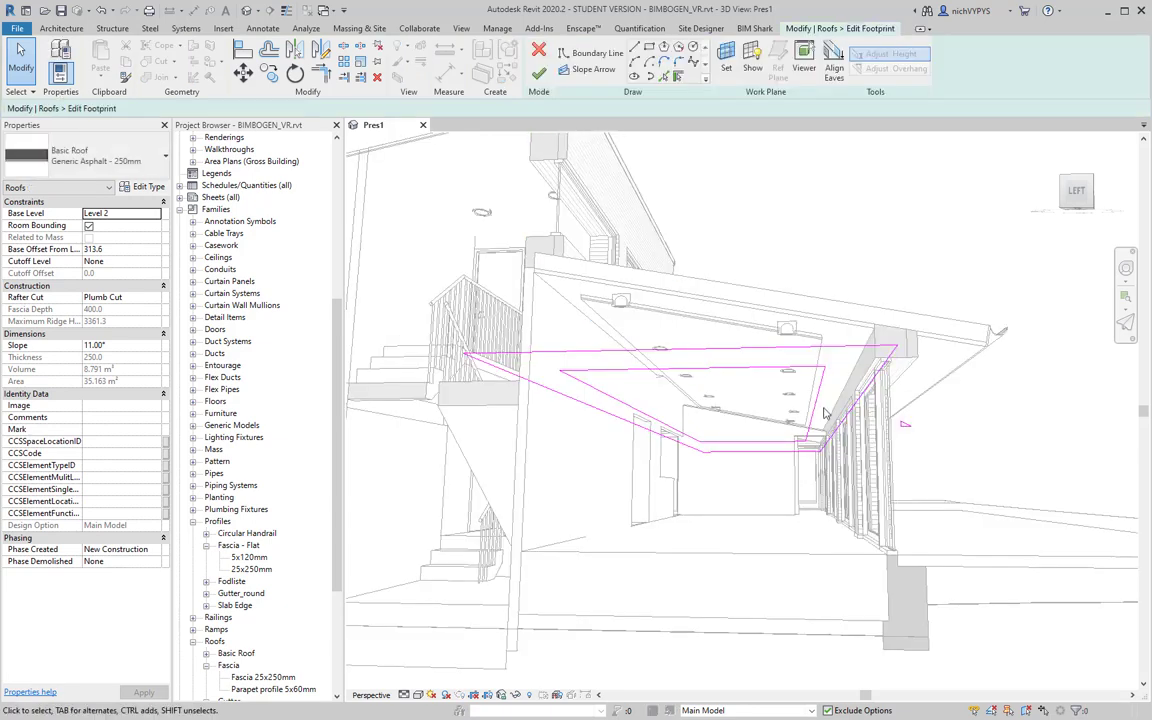
mouse_move(826, 413)
shift+middle_down()
mouse_move(802, 464)
mouse_move(707, 494)
shift+middle_up()
scroll(707, 494, down, 3)
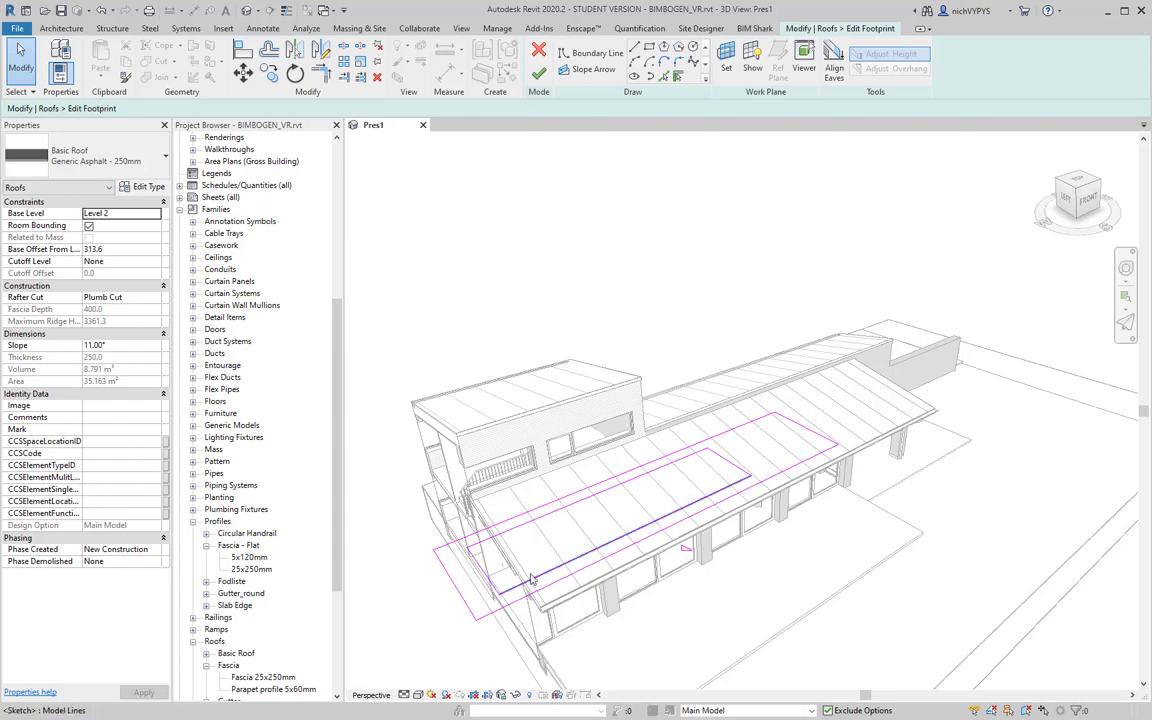
click(538, 73)
Step: Inspect the boundary sketch and slope arrow of the 600 x 1200mm Grid ceiling and cancel the edit
shift+middle_drag(615, 515, 530, 437)
click(530, 433)
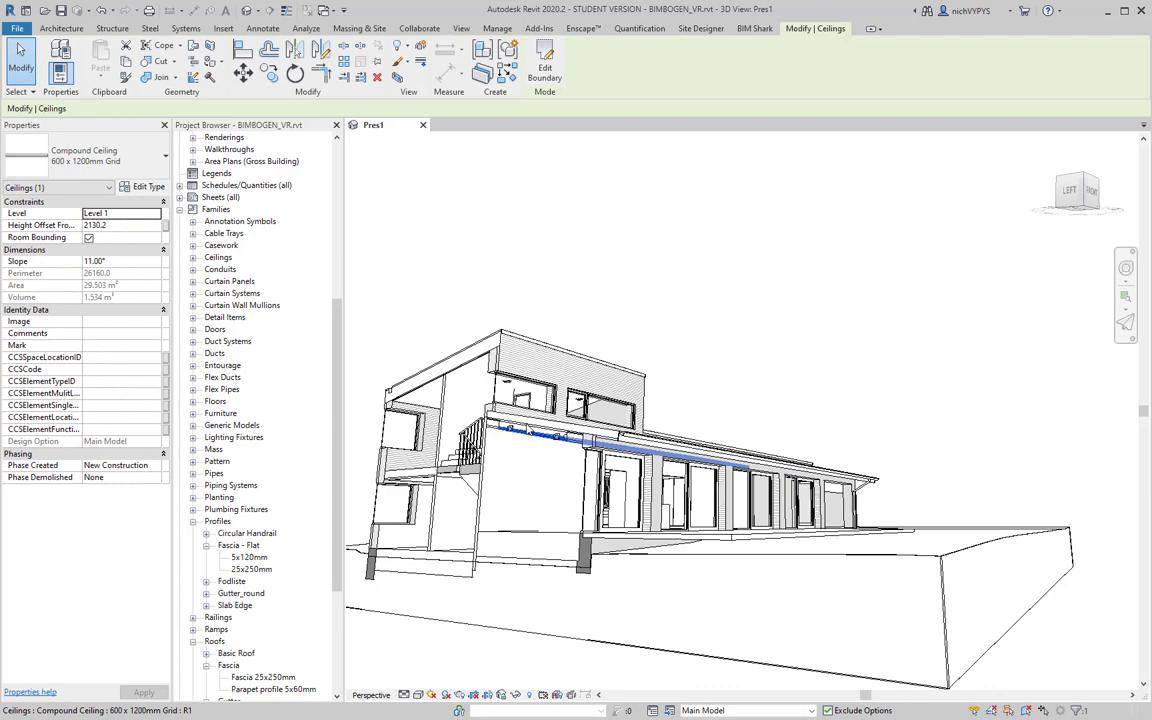
click(544, 70)
mouse_move(582, 369)
shift+middle_down()
mouse_move(643, 463)
mouse_move(694, 443)
shift+middle_up()
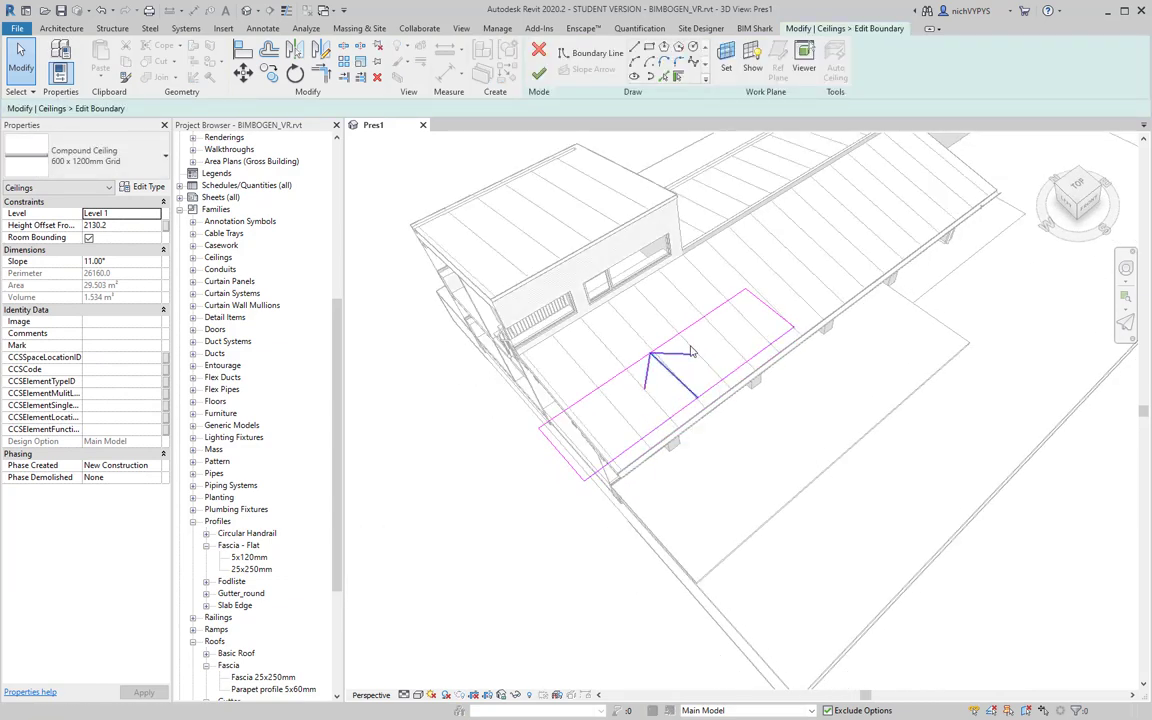
click(538, 73)
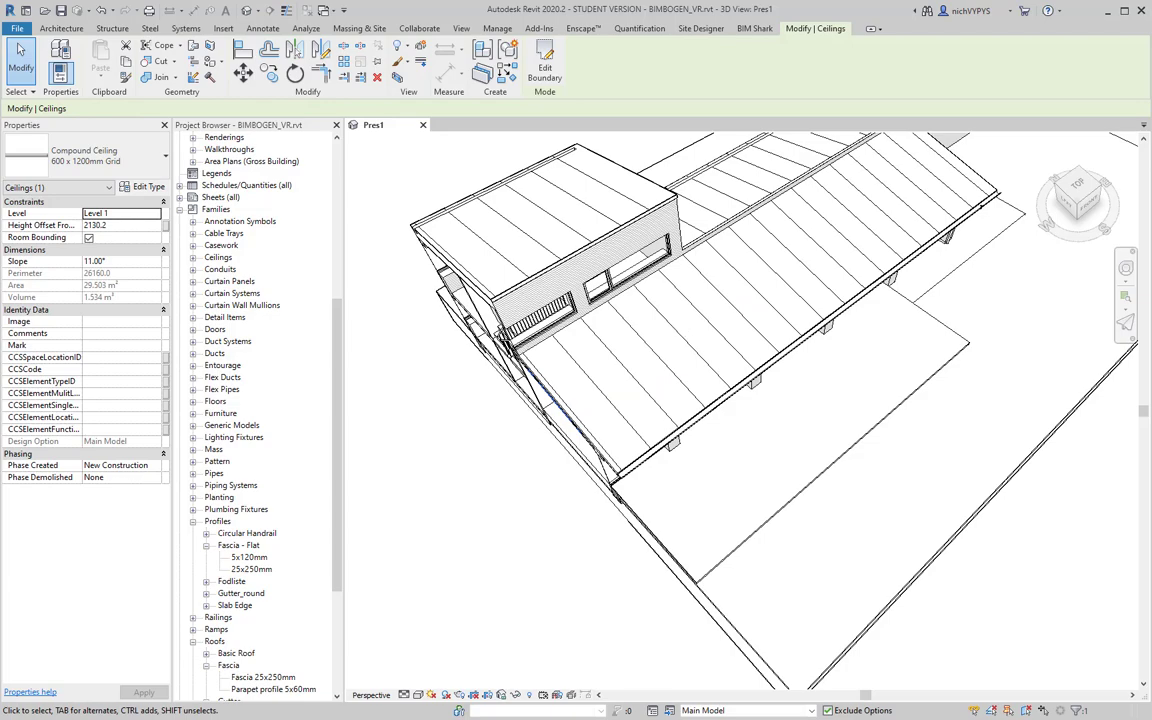
Step: Examine the sloped ceiling and its recessed lights from inside the sectioned room
shift+middle_drag(715, 392, 663, 407)
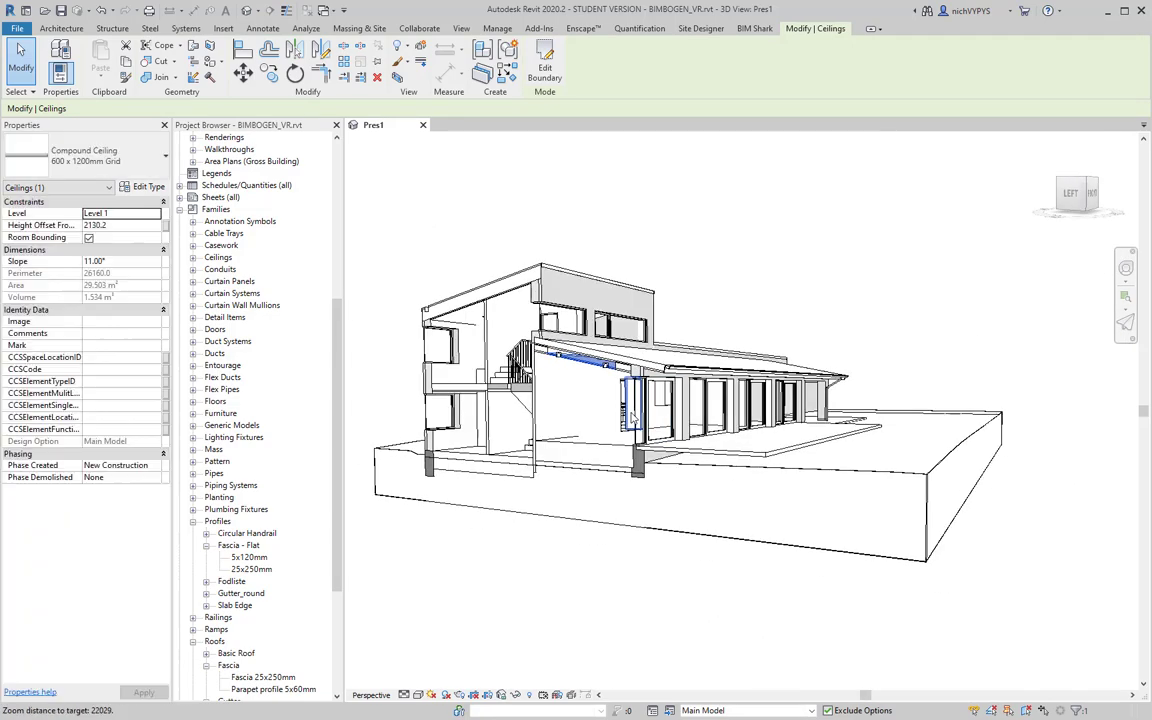
scroll(663, 407, up, 6)
scroll(663, 407, up, 4)
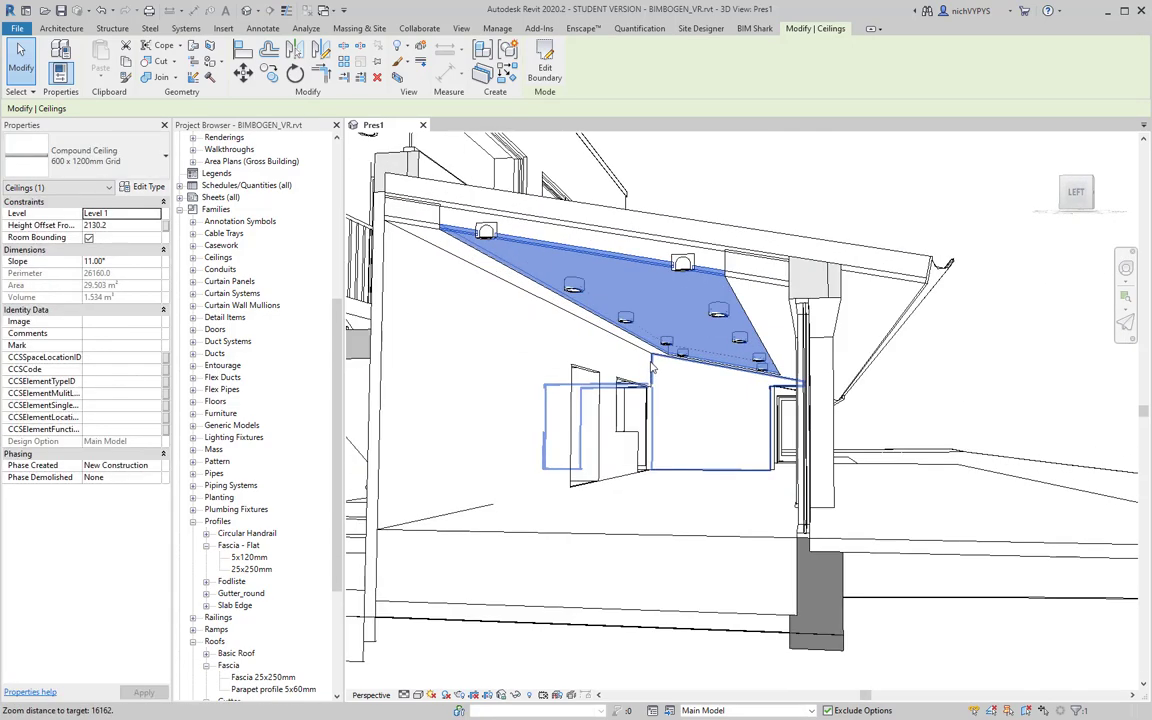
key(Escape)
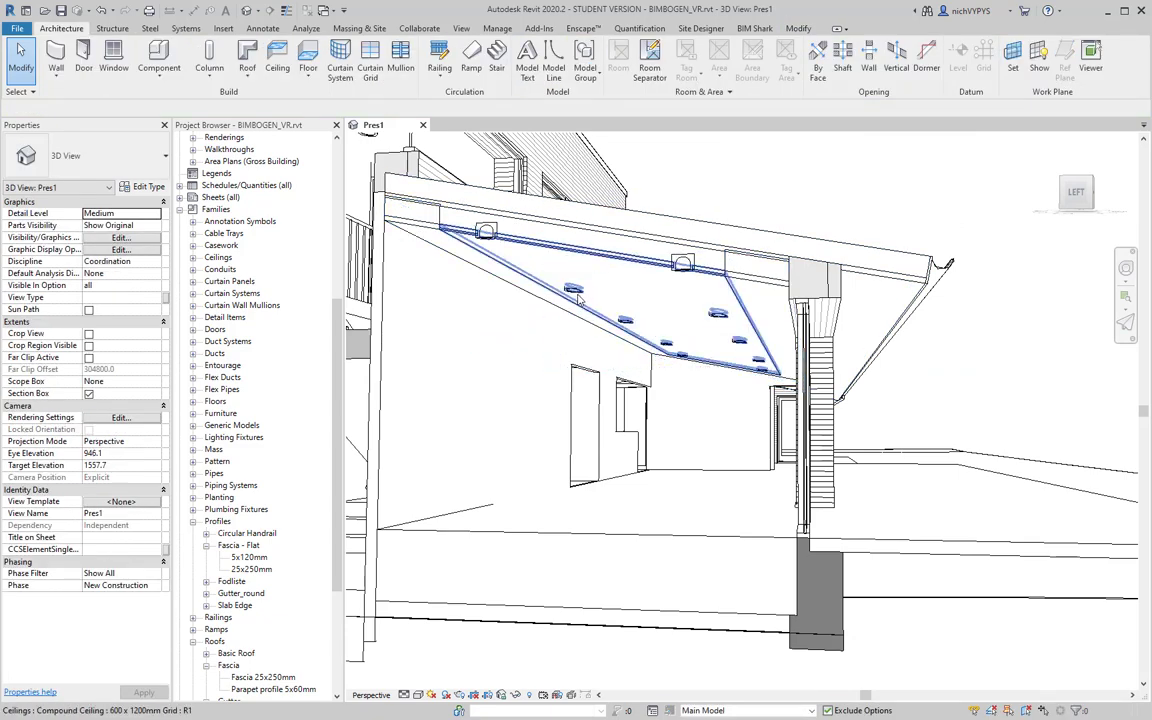
click(637, 358)
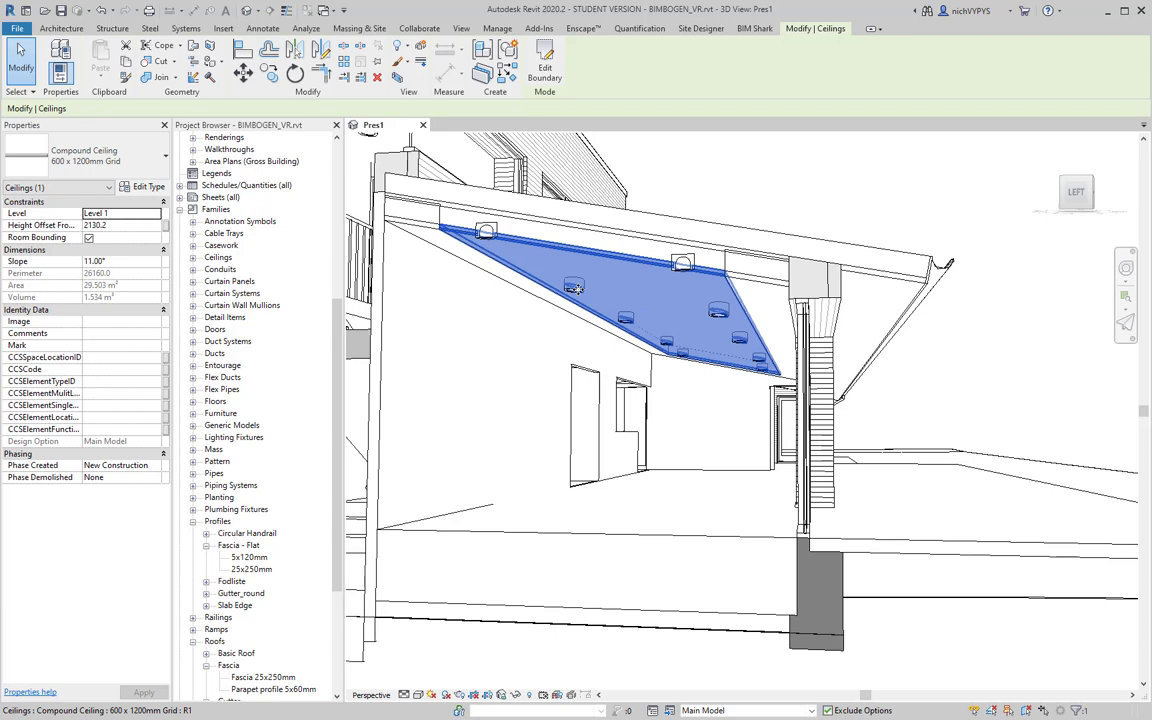
key(Escape)
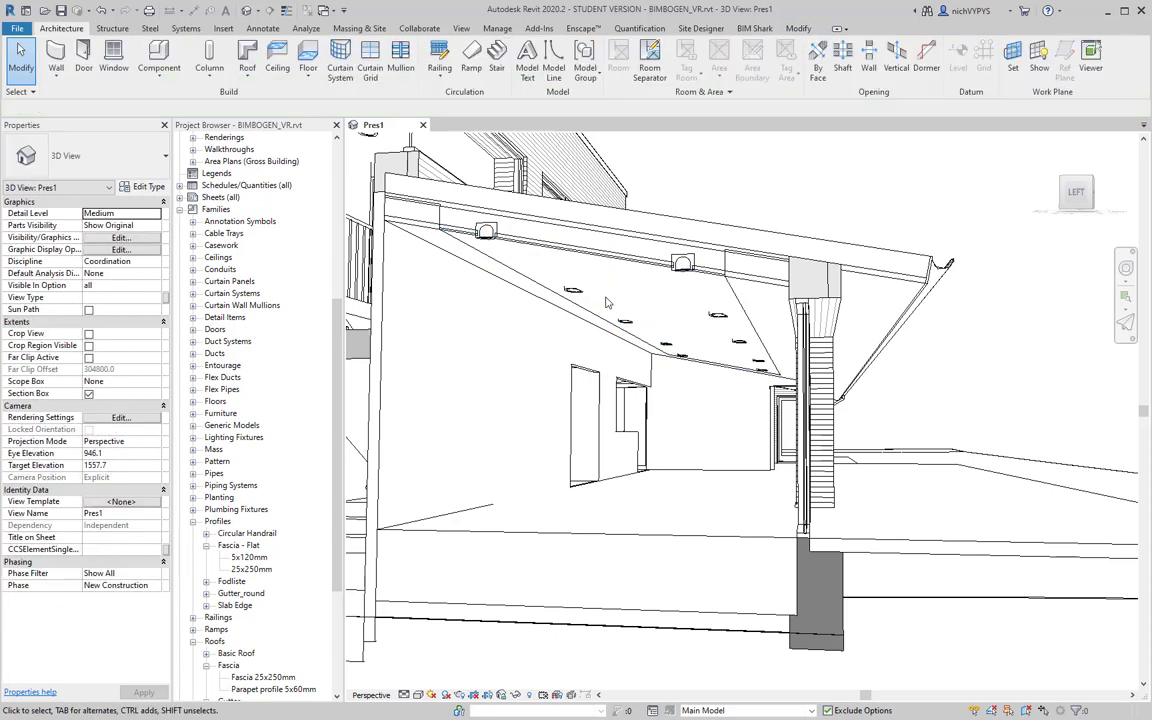
Step: Locate the electrical system tools and open the Level 1 ceiling plan
click(112, 28)
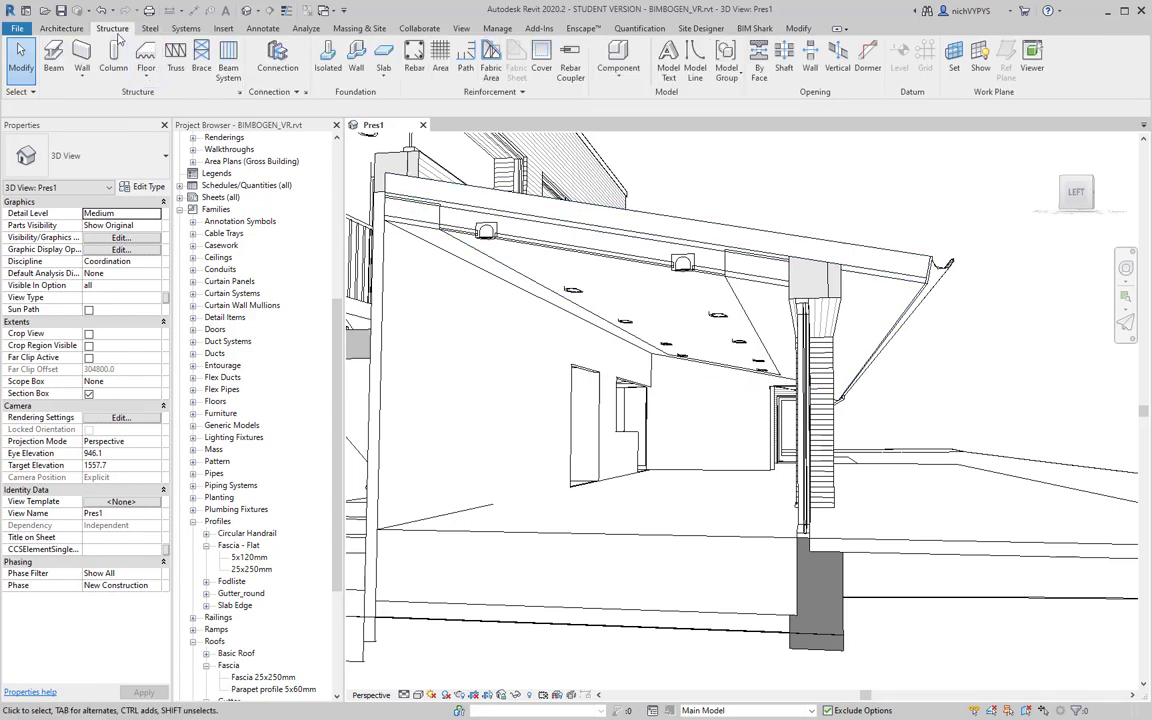
click(184, 28)
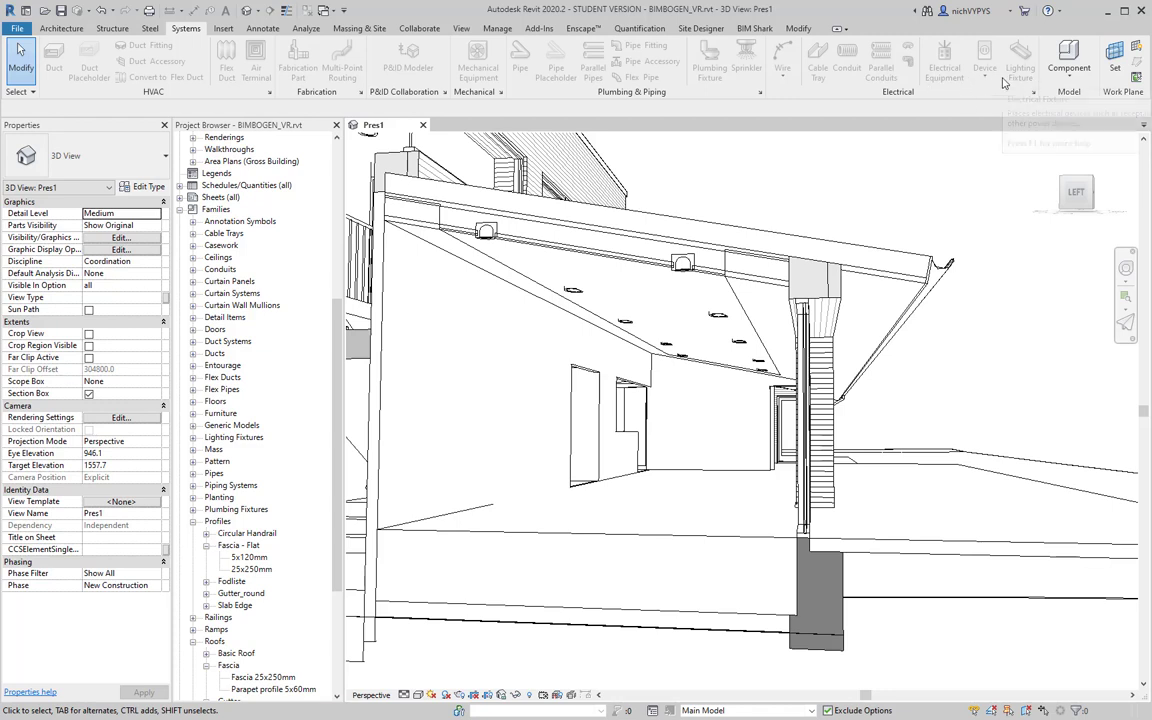
click(180, 209)
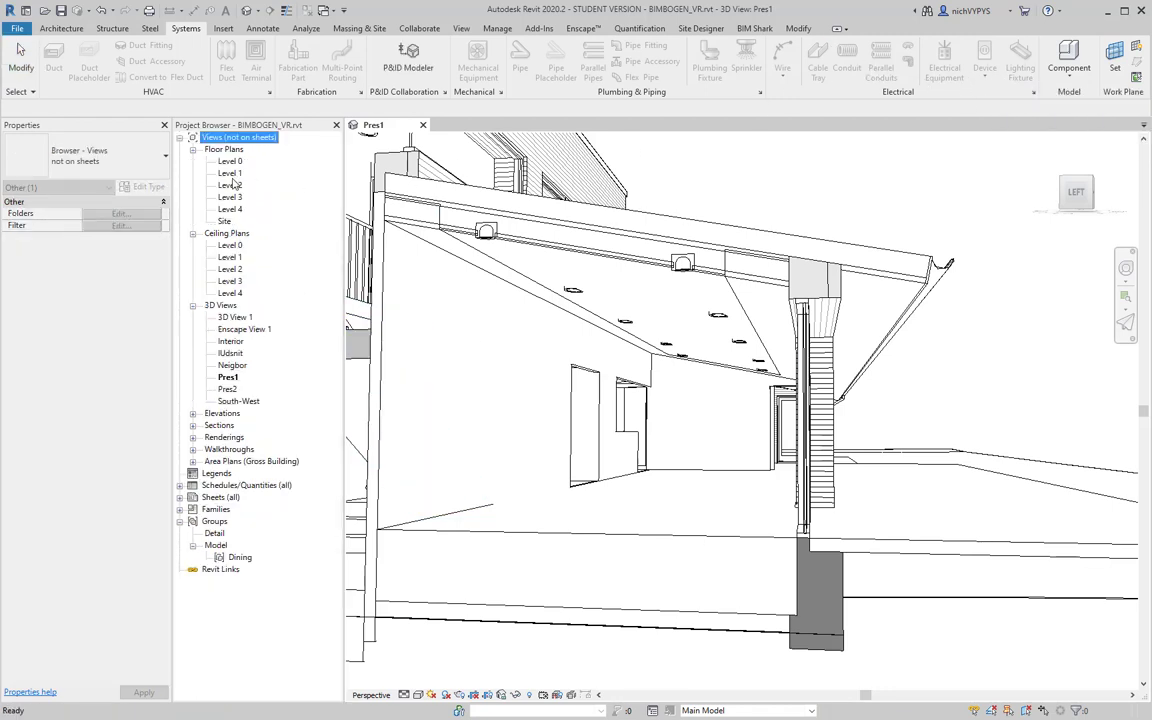
double_click(228, 258)
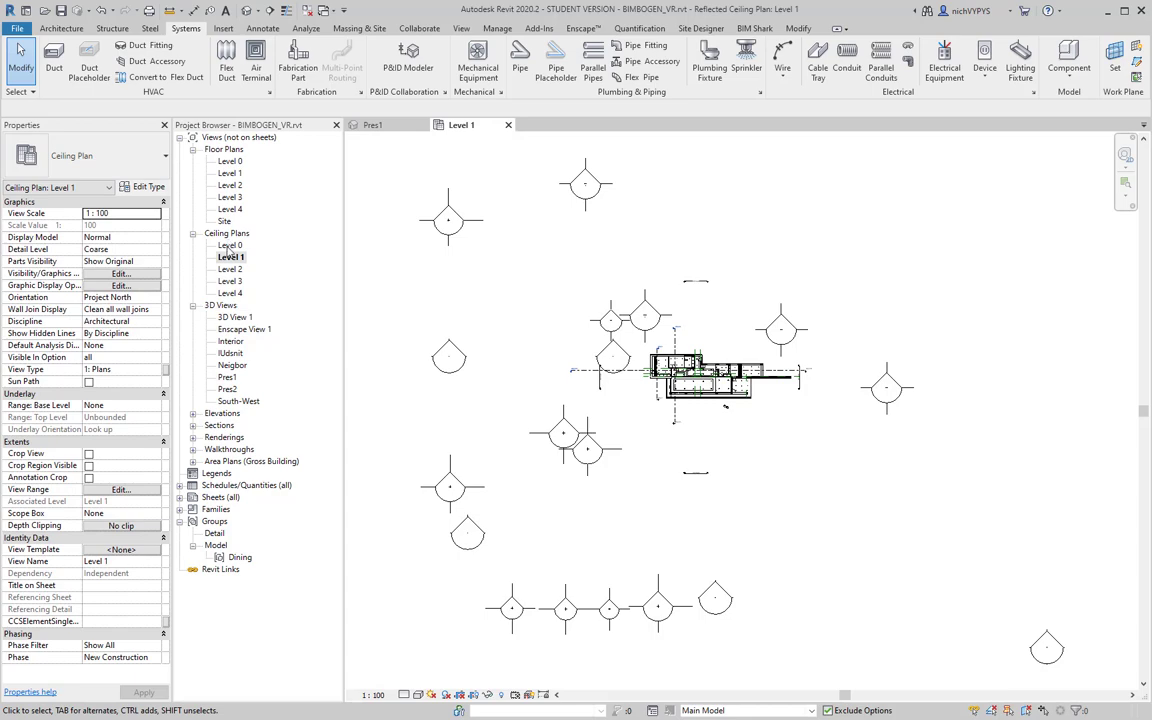
Step: Start placing a lighting fixture in the ceiling plan with placement set to Place on Face
scroll(716, 381, up, 6)
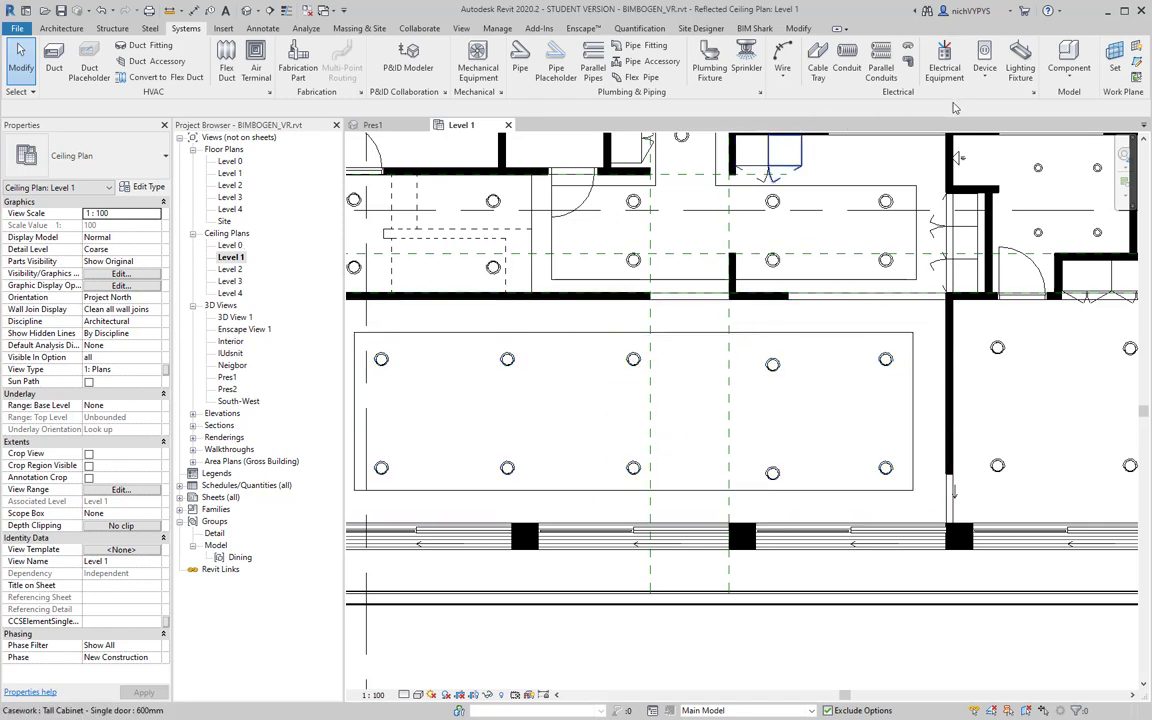
click(1020, 58)
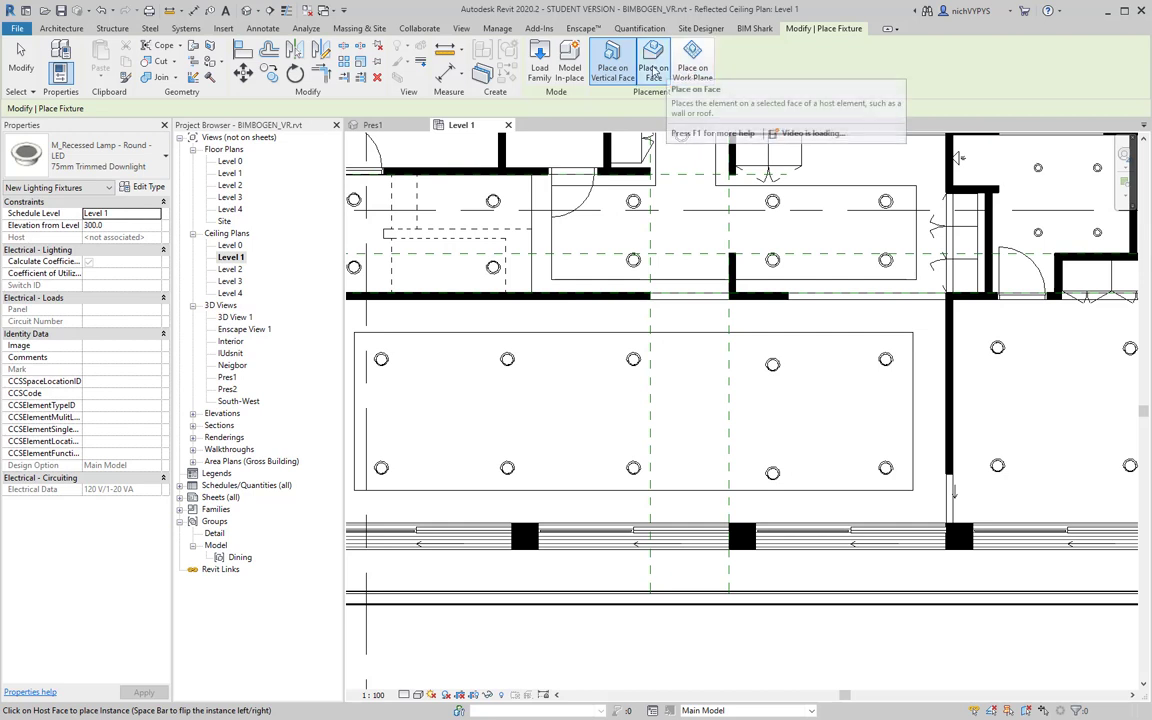
click(652, 72)
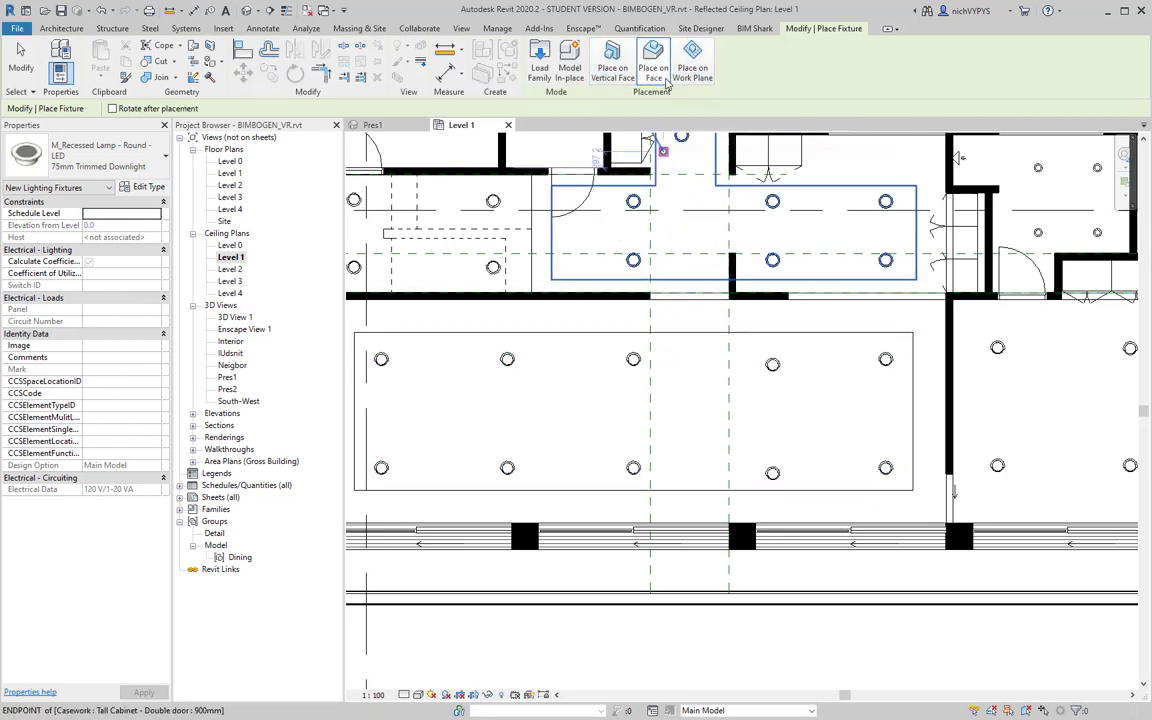
Step: Browse the loadable families in the Denmark library's Lighting > Architectural > Internal folder, preview M_Downlight - Strip.rfa, and cancel loading
click(541, 68)
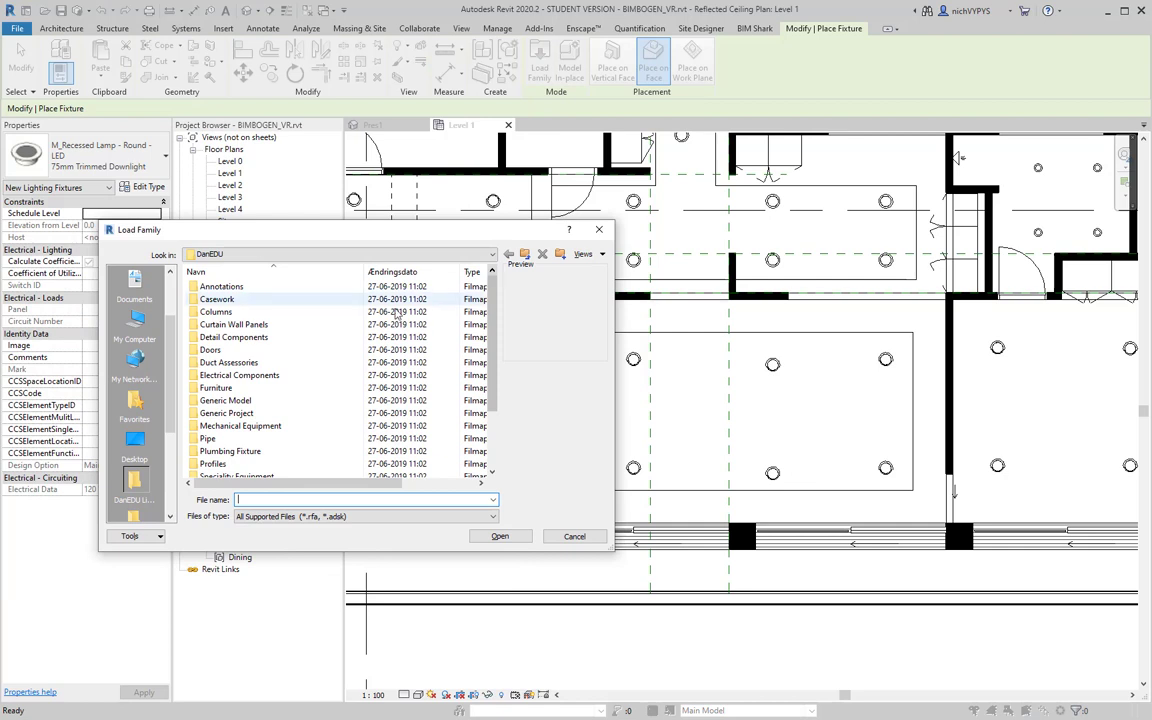
scroll(283, 411, down, 3)
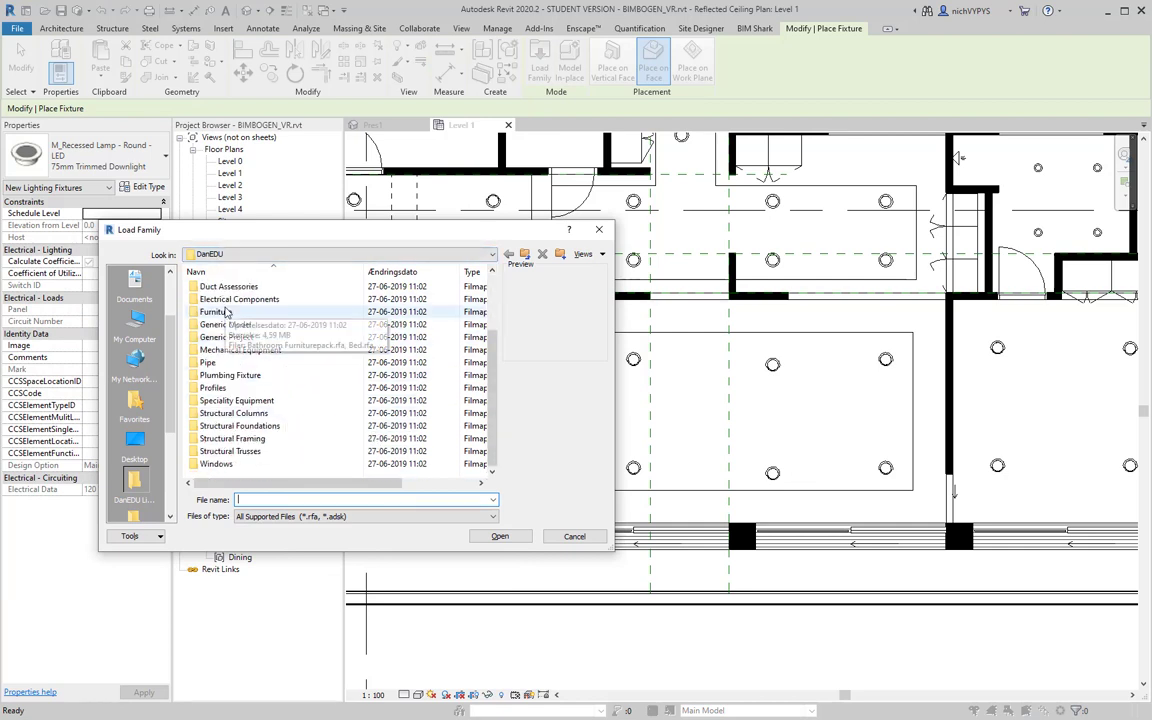
click(524, 254)
double_click(240, 300)
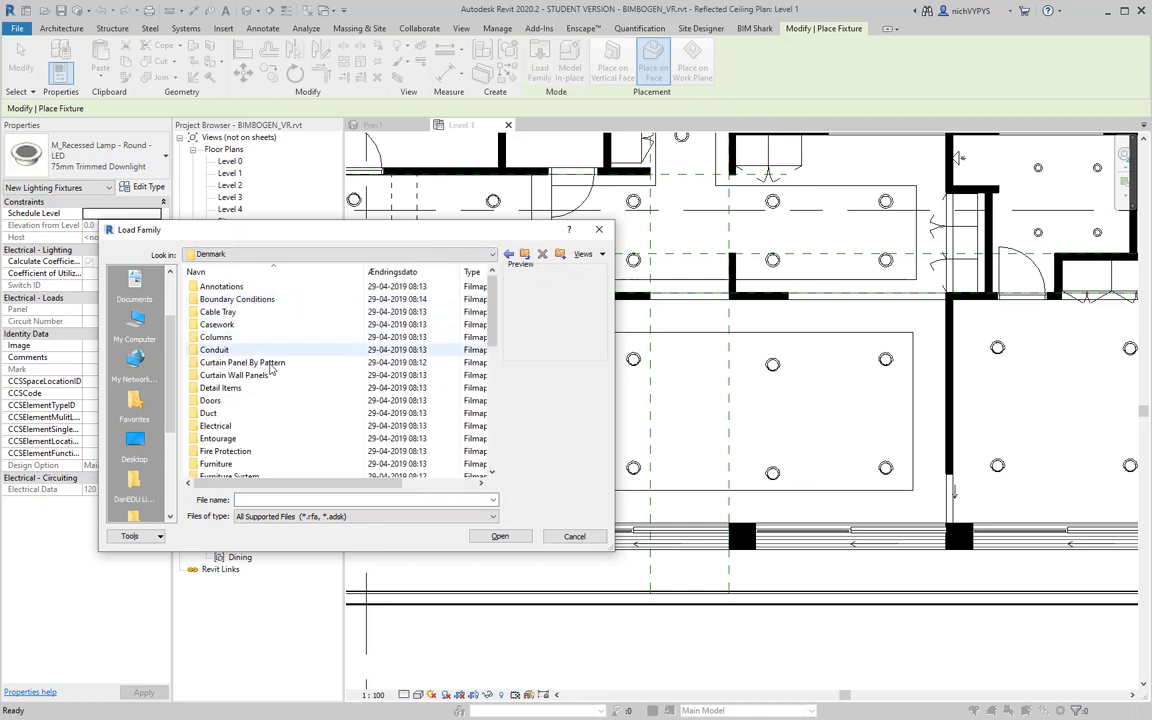
scroll(262, 405, down, 2)
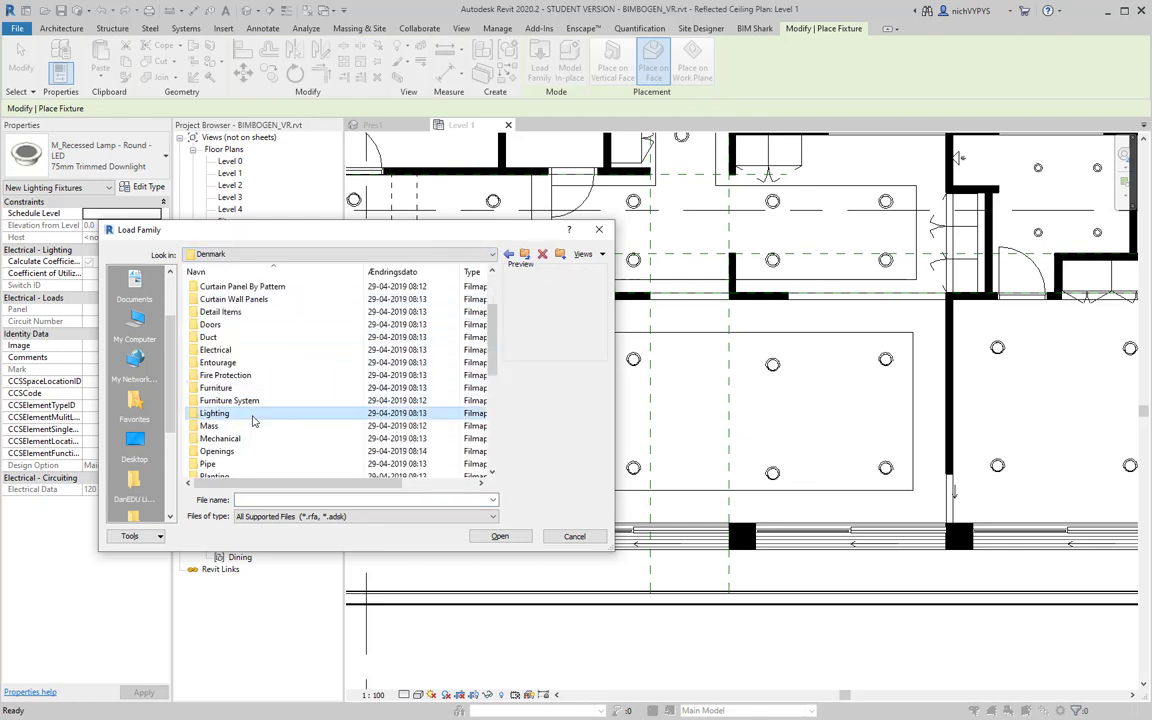
double_click(250, 415)
double_click(225, 288)
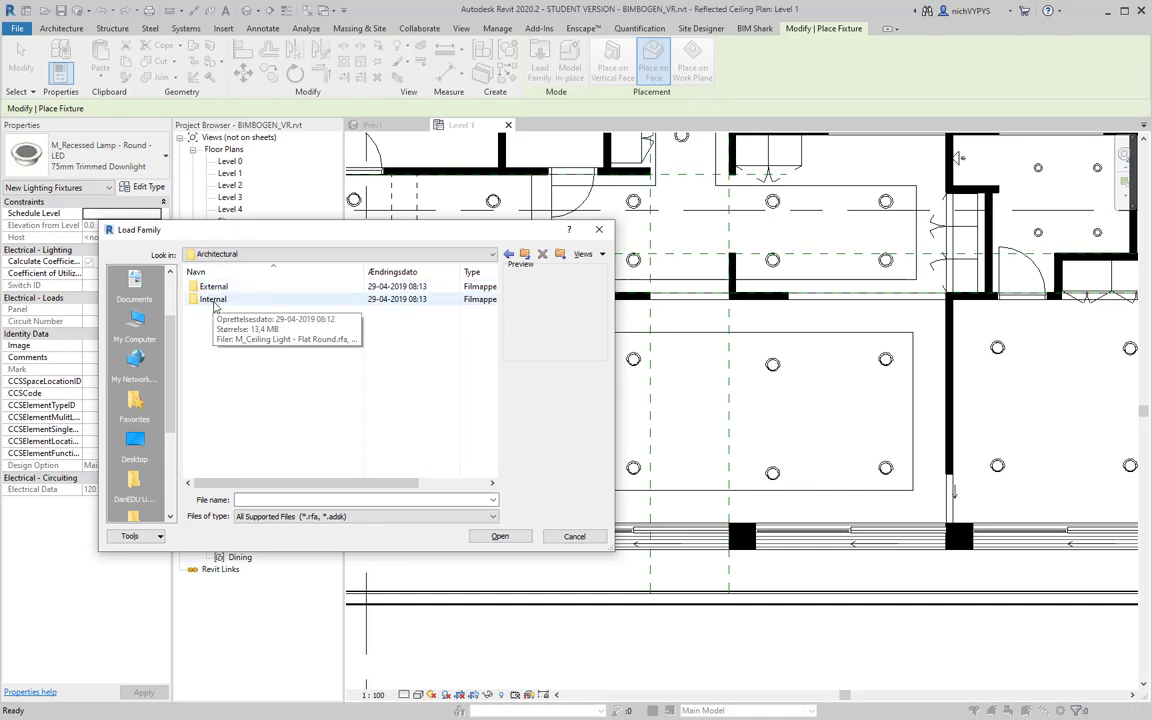
double_click(213, 300)
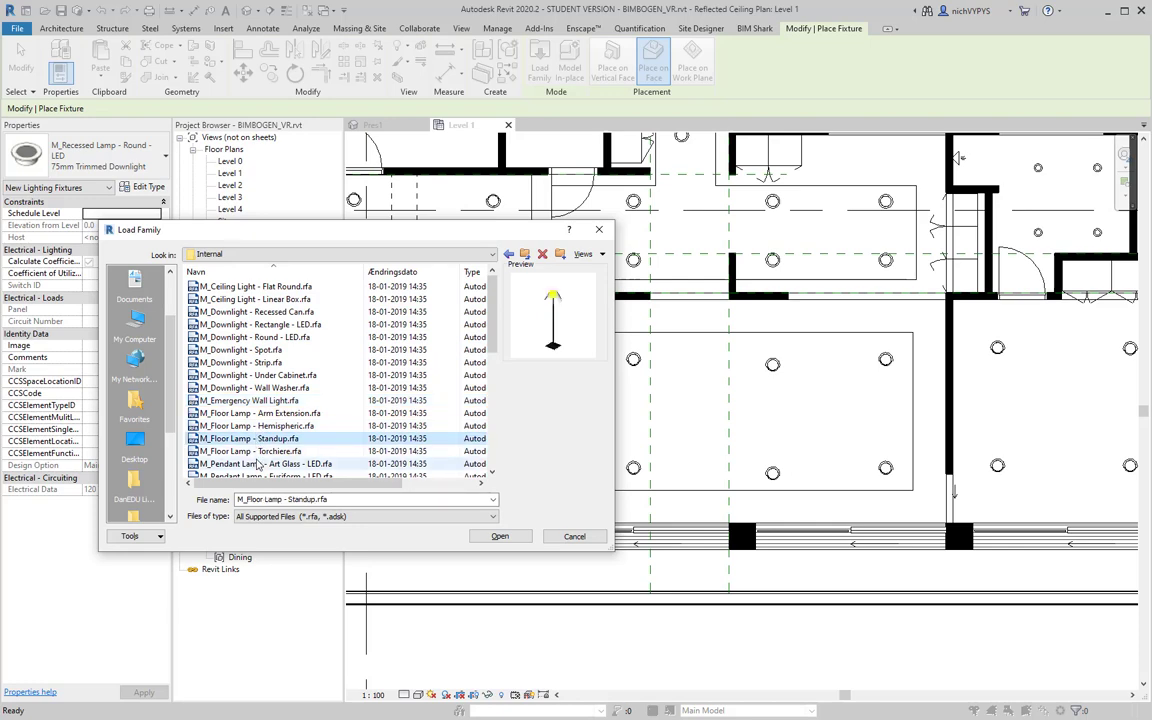
click(240, 362)
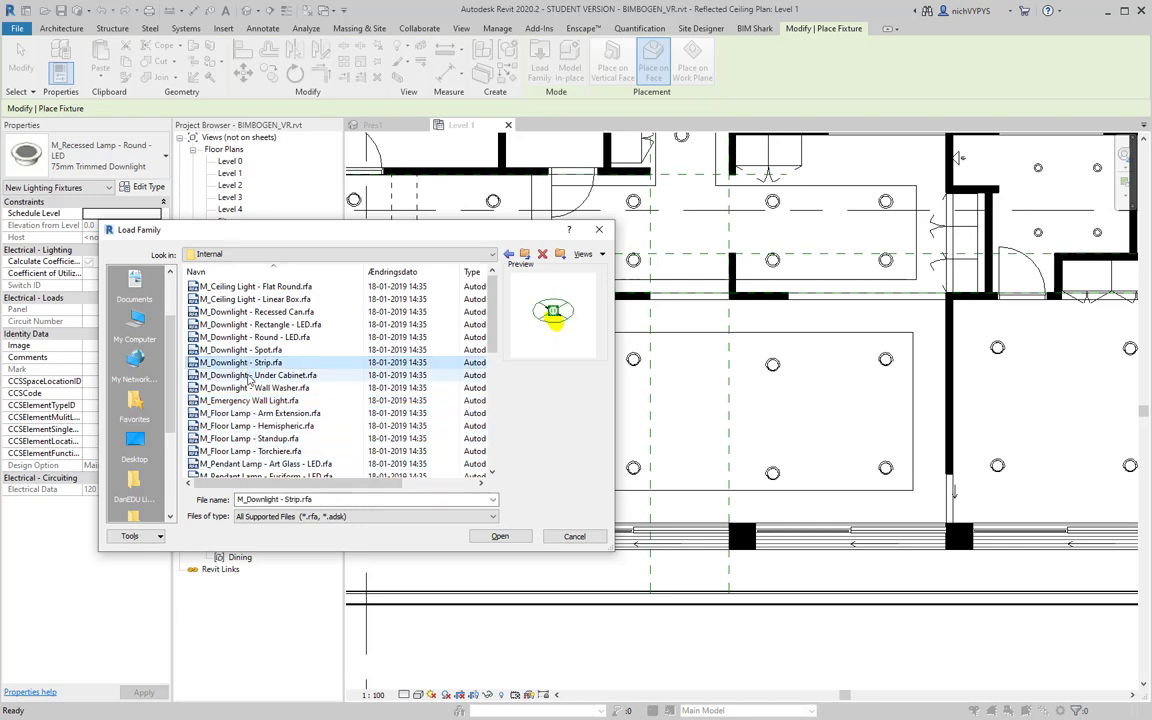
click(588, 538)
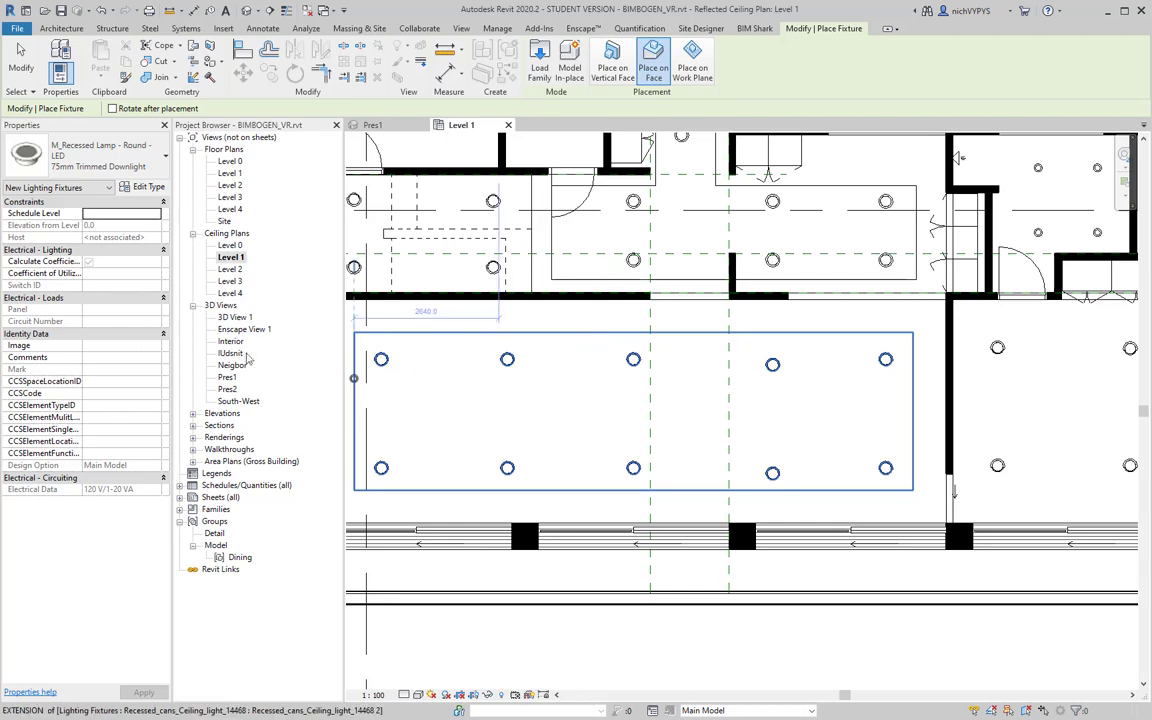
Step: Return to the Pres1 3D view and inspect the angled downpipe under the eave at the far end of the terrace
click(372, 124)
scroll(579, 406, down, 2)
shift+middle_drag(579, 406, 440, 470)
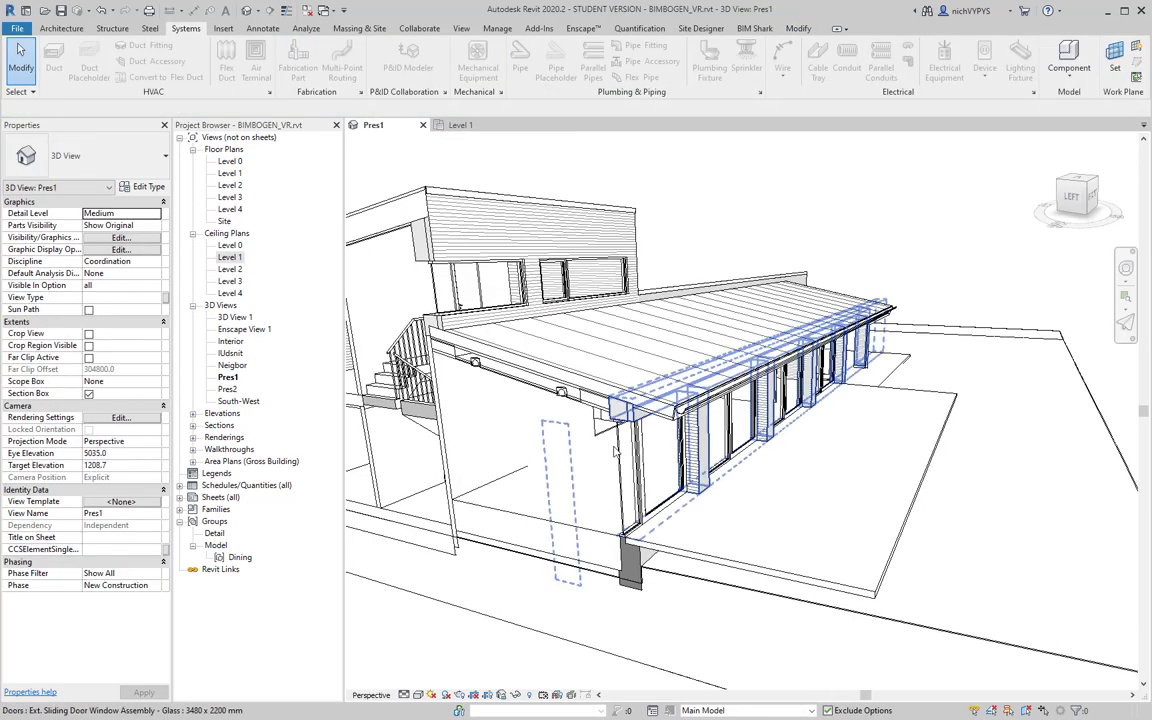
shift+middle_drag(810, 471, 902, 444)
scroll(905, 440, up, 5)
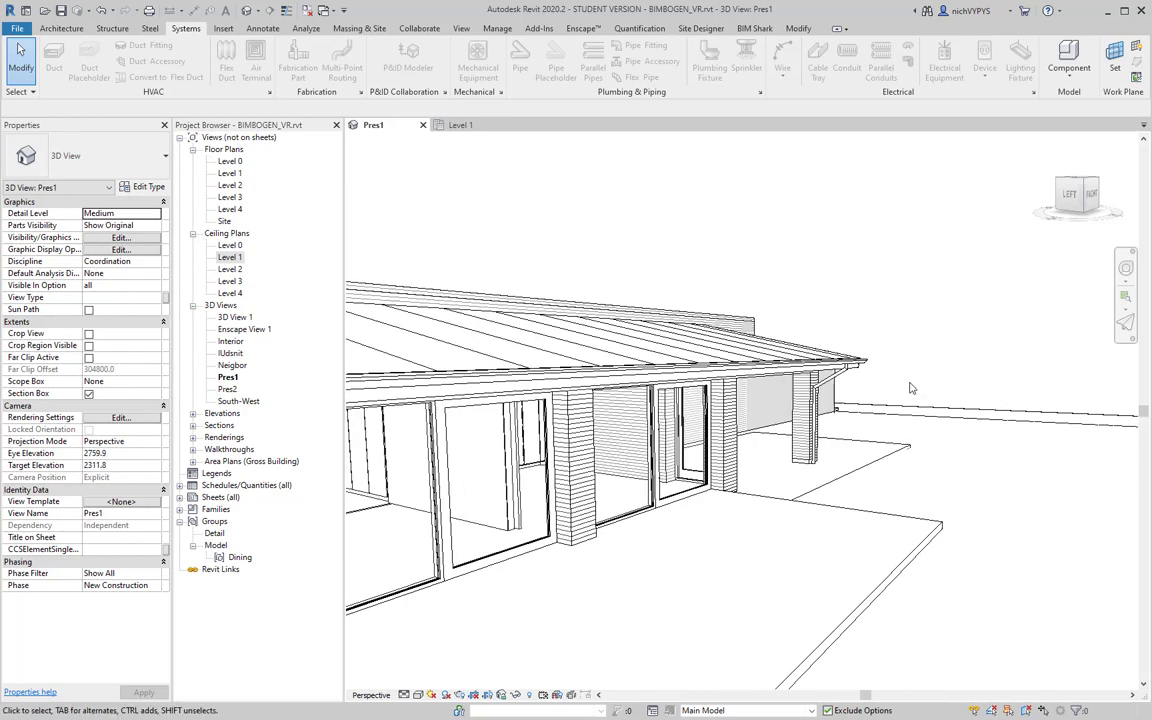
click(848, 368)
click(817, 390)
scroll(912, 400, down, 4)
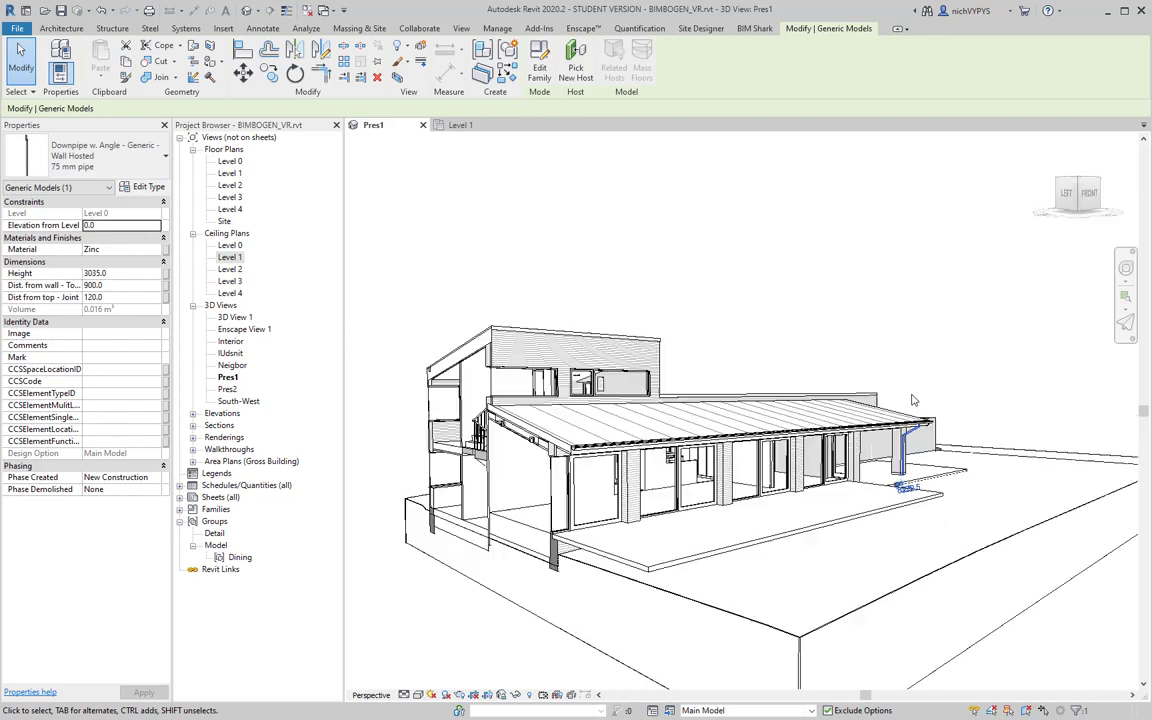
Step: Reveal hidden elements in Pres1, extend the section box outward past the cut end of the house to include the whole building, and stop revealing
click(528, 695)
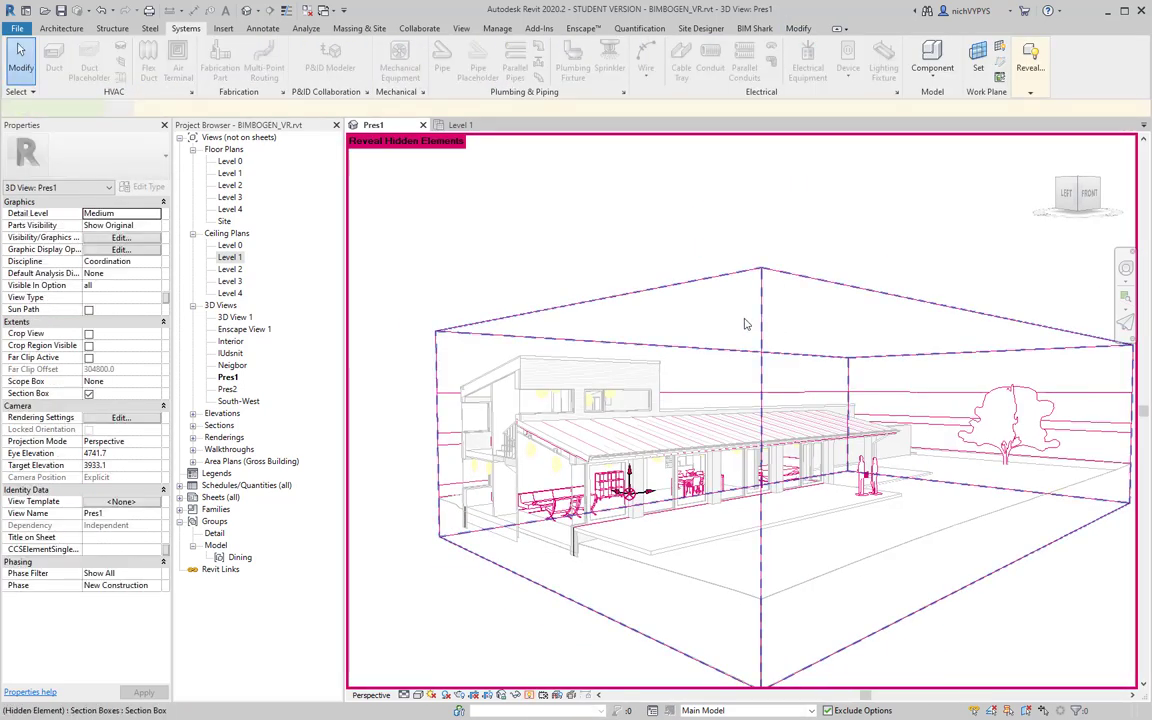
click(756, 326)
scroll(419, 487, up, 2)
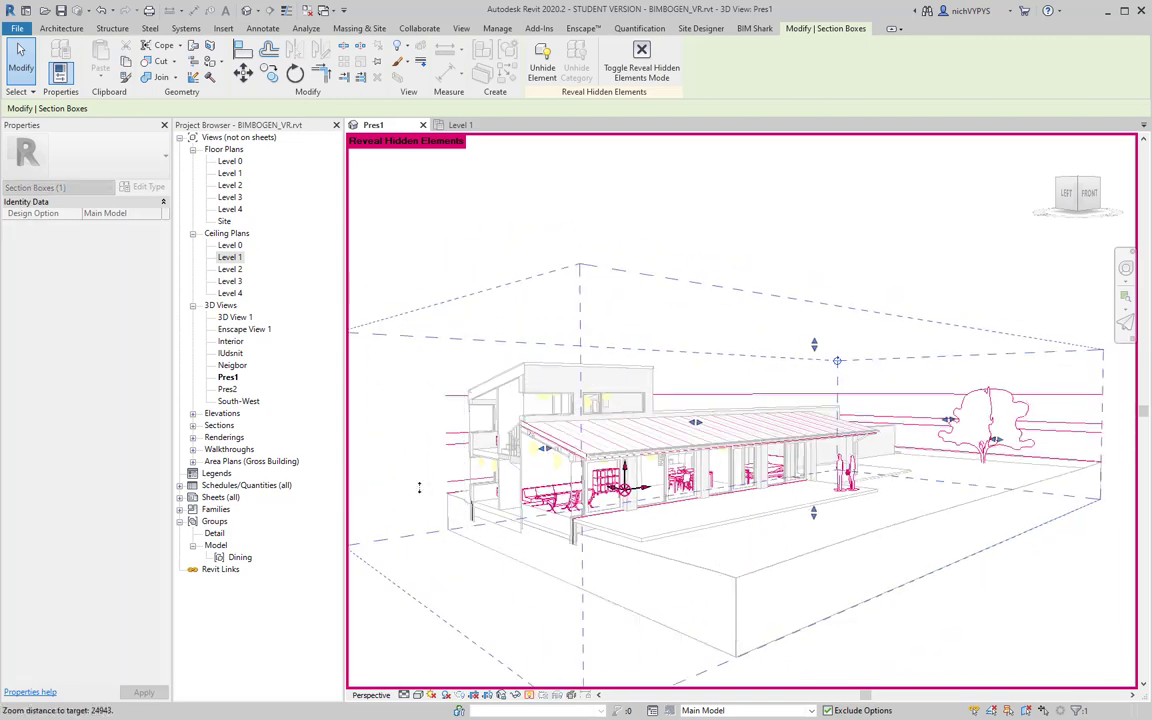
scroll(419, 487, down, 3)
shift+middle_drag(440, 494, 616, 530)
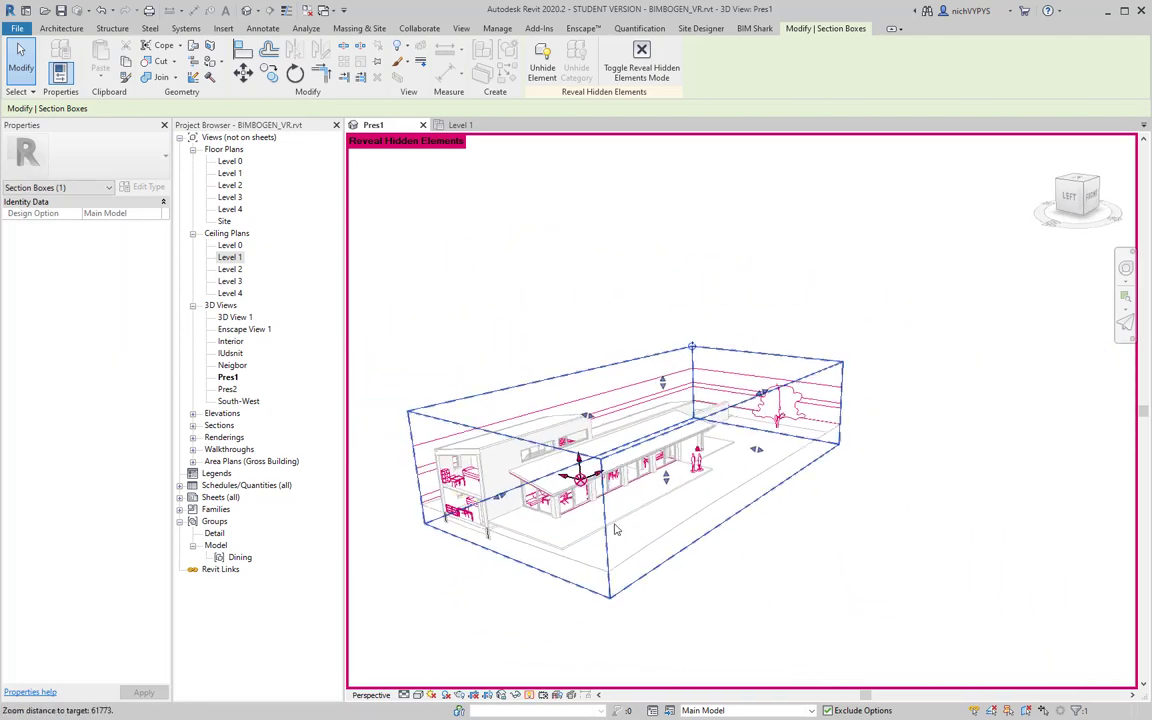
scroll(615, 524, down, 1)
drag(499, 495, 398, 578)
scroll(611, 525, down, 3)
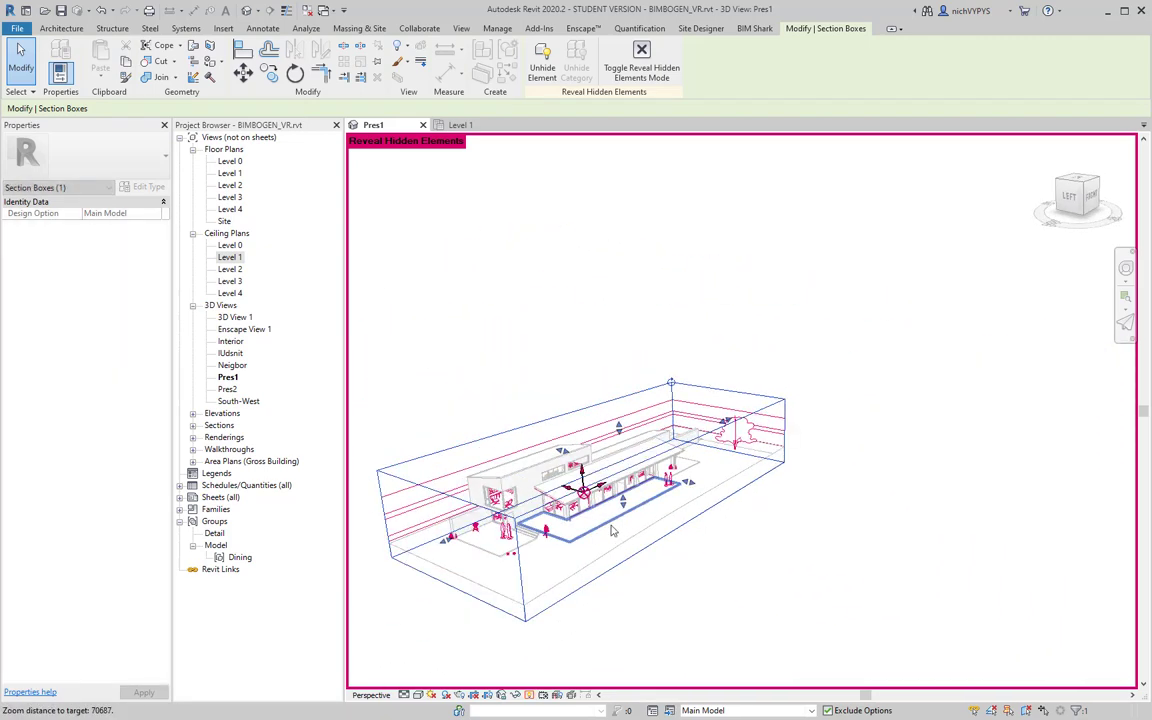
scroll(474, 523, up, 5)
click(529, 695)
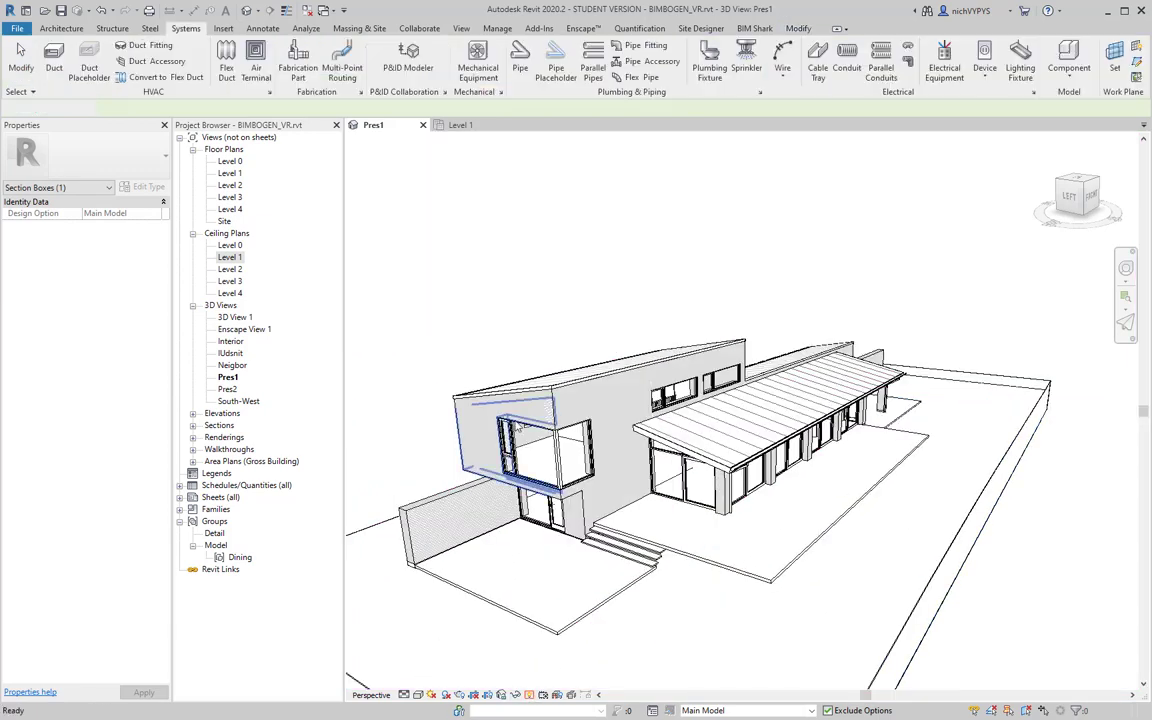
Step: Set the visual style of the Pres2 3D view to Realistic
scroll(531, 492, up, 6)
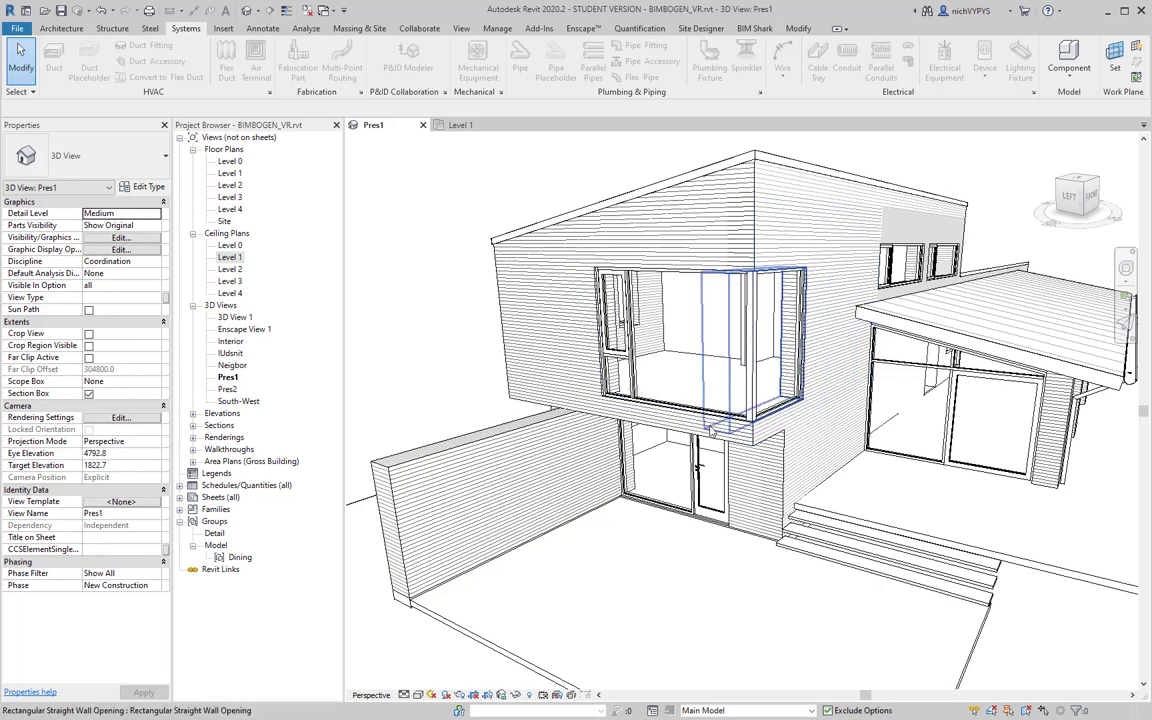
scroll(617, 392, down, 5)
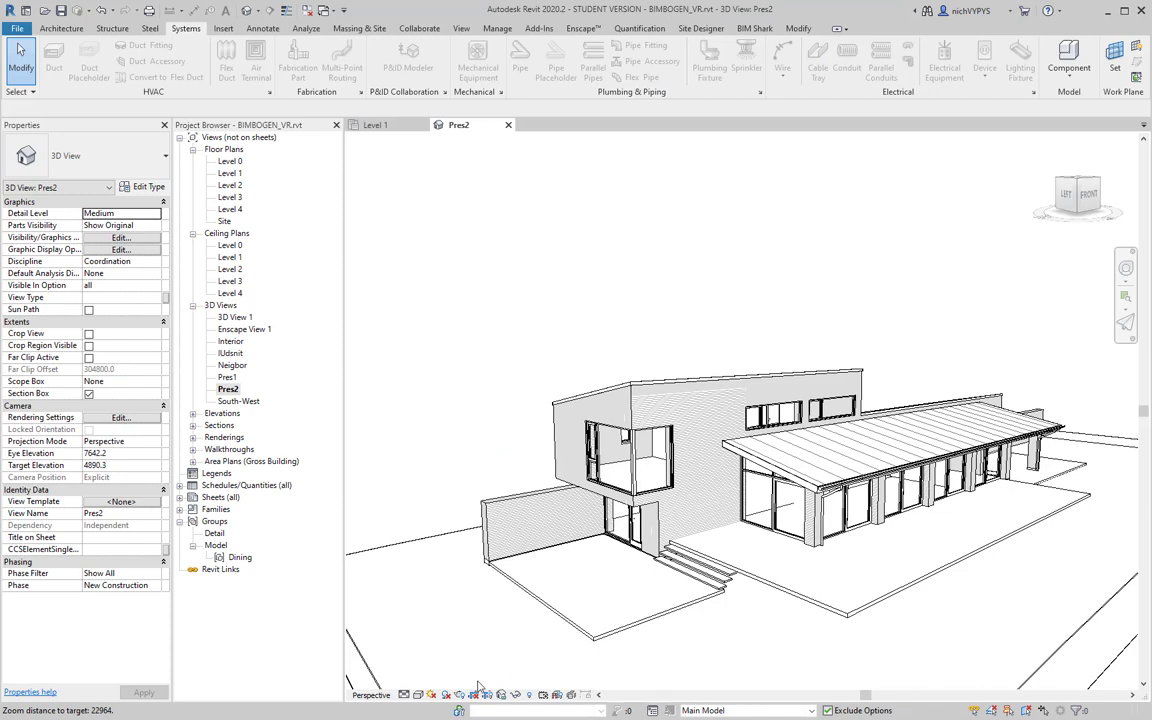
click(417, 696)
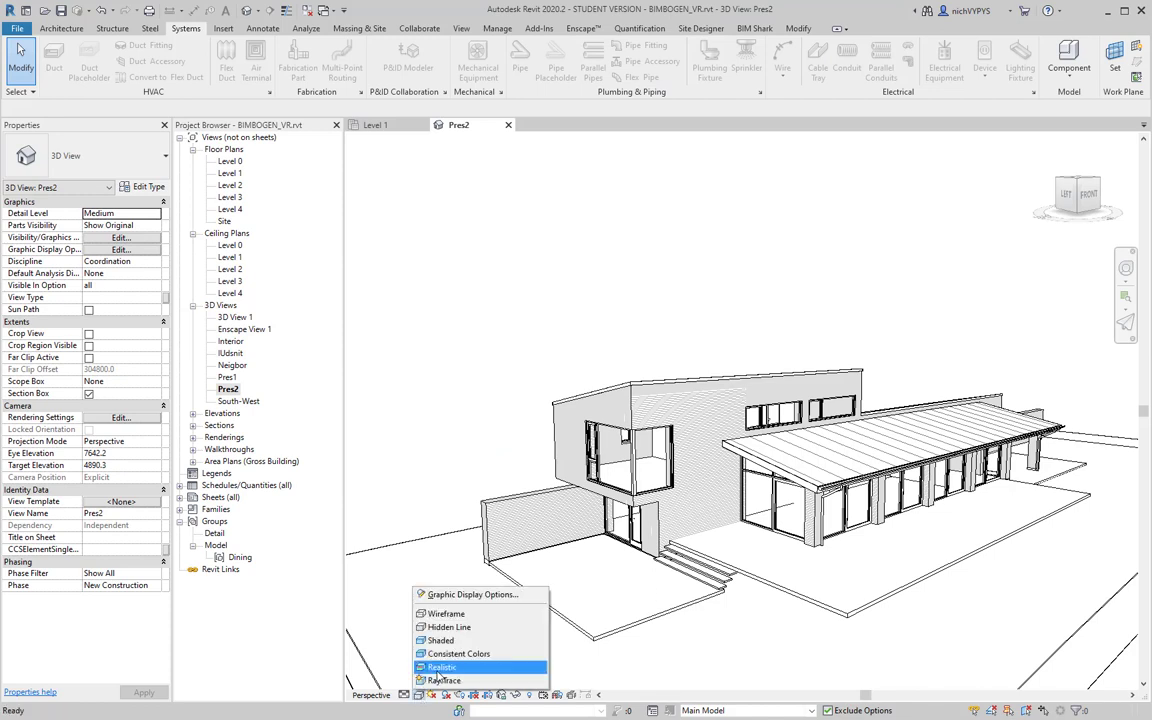
click(437, 668)
Step: Examine the realistic materials on the house's brick walls, sloped roof, glazing, terrace and paving
scroll(714, 470, up, 3)
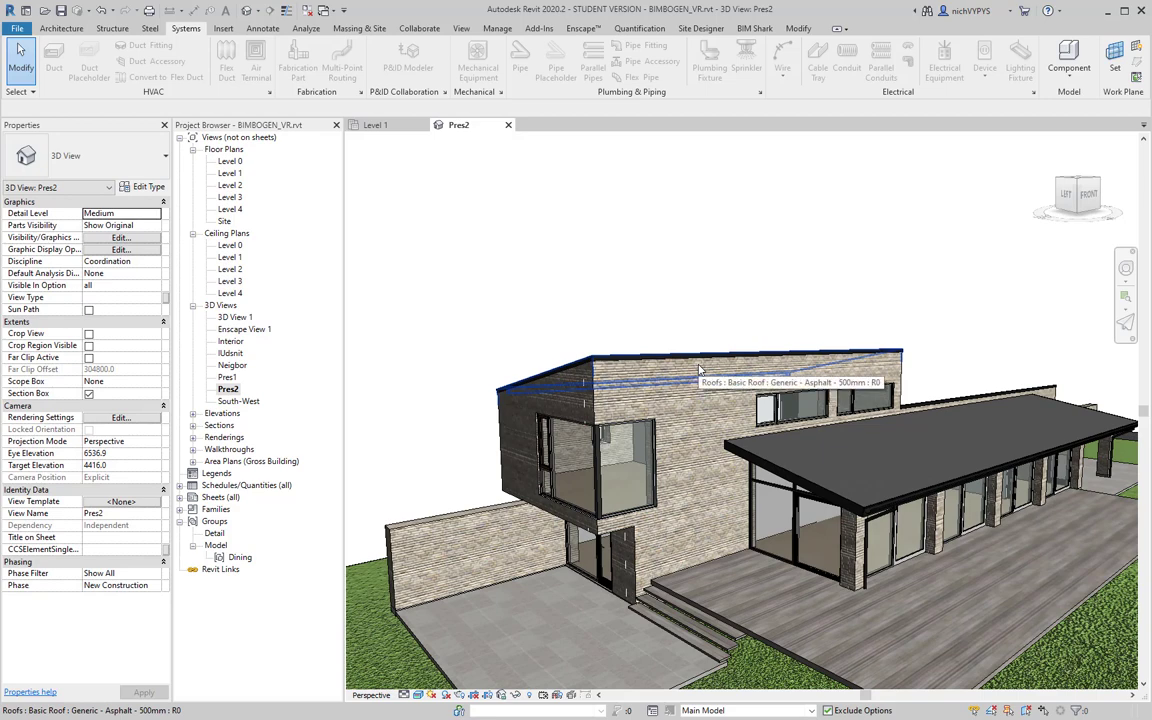
scroll(700, 370, down, 2)
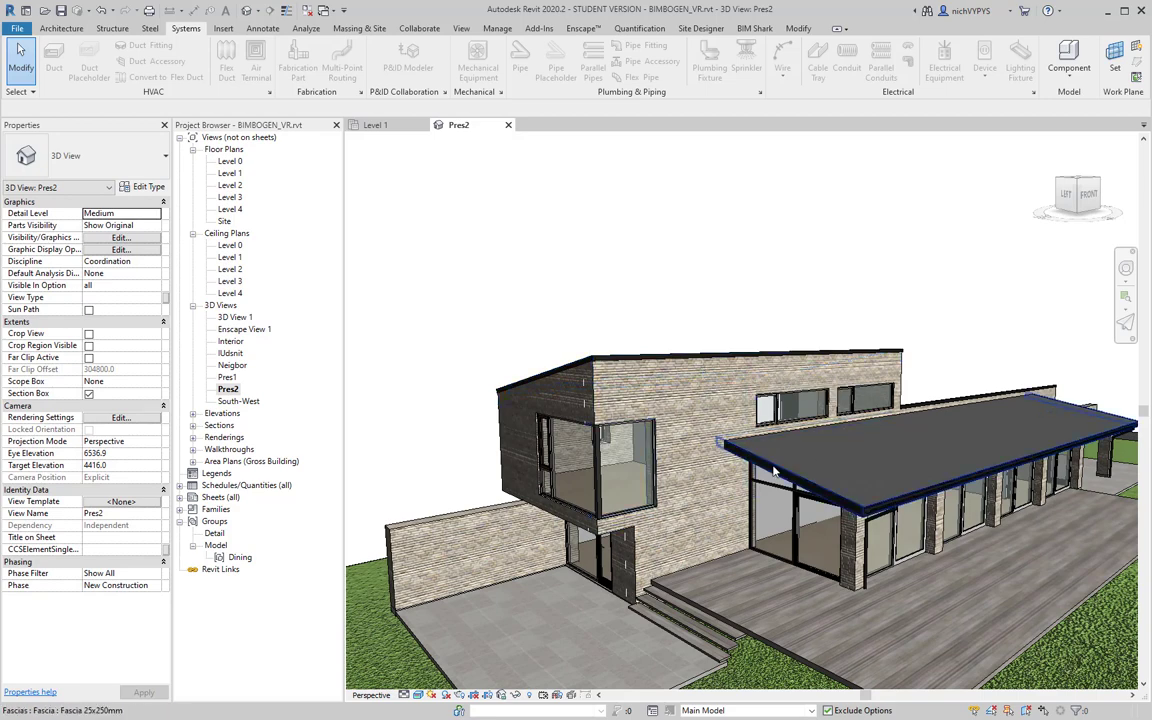
scroll(643, 510, down, 2)
scroll(643, 508, down, 1)
scroll(822, 619, up, 2)
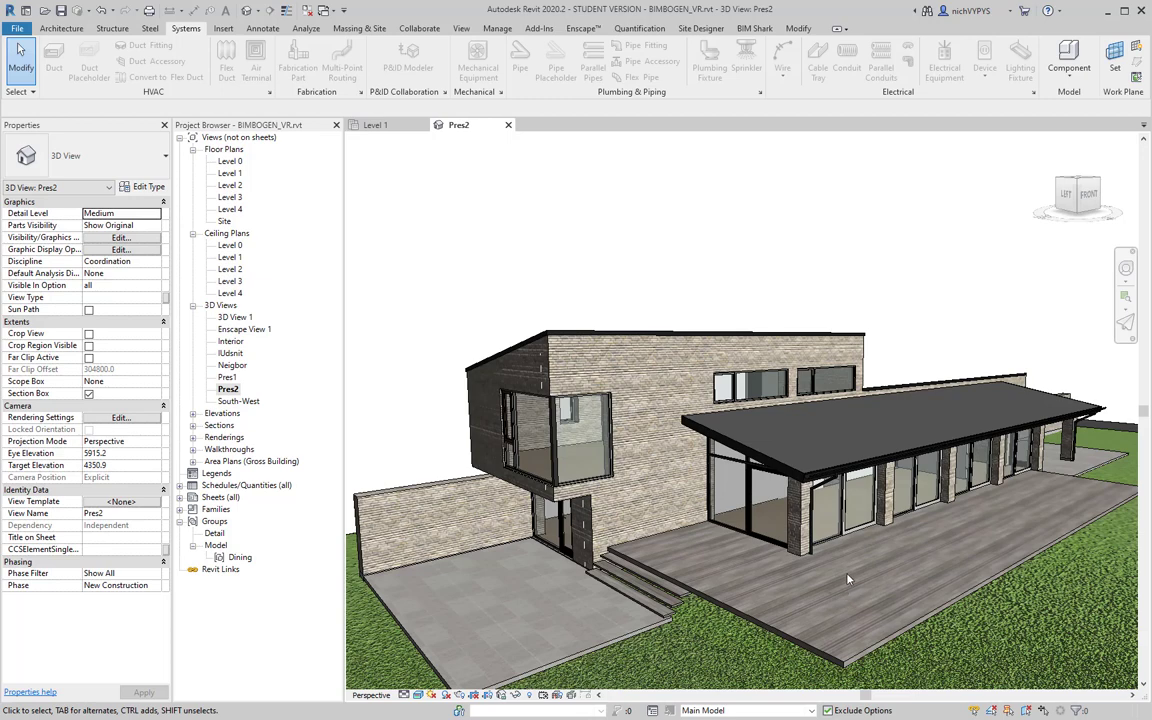
scroll(847, 577, up, 1)
scroll(847, 577, down, 1)
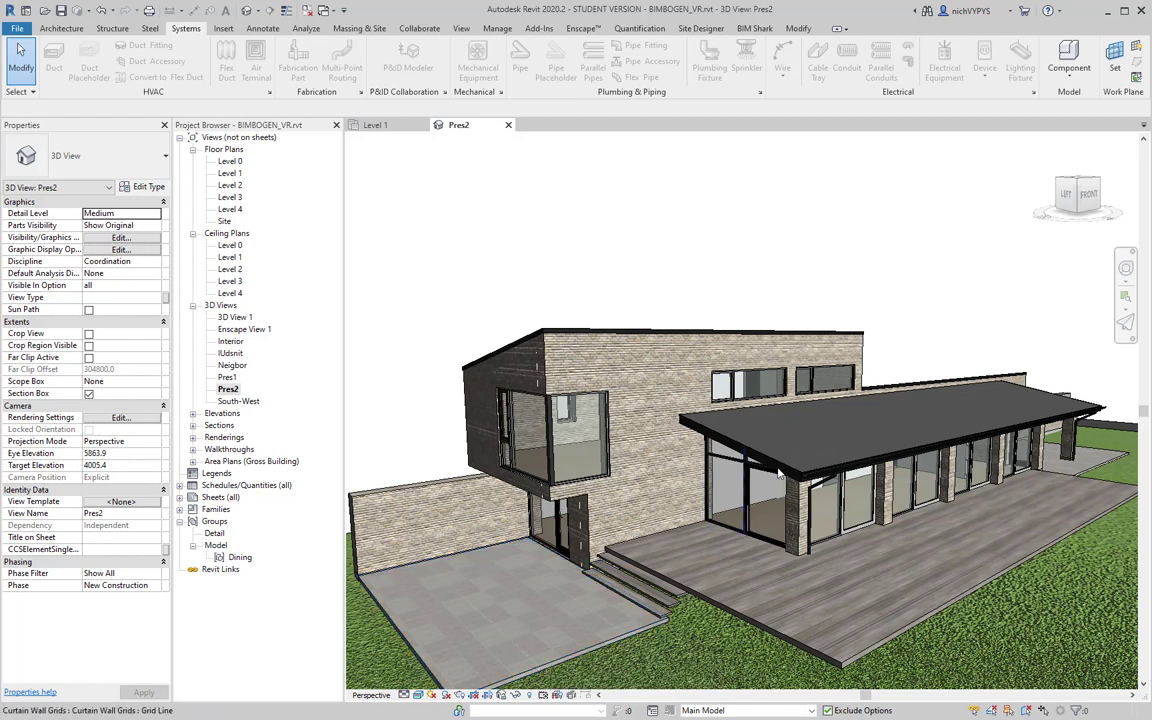
scroll(800, 430, up, 5)
middle_drag(832, 475, 805, 555)
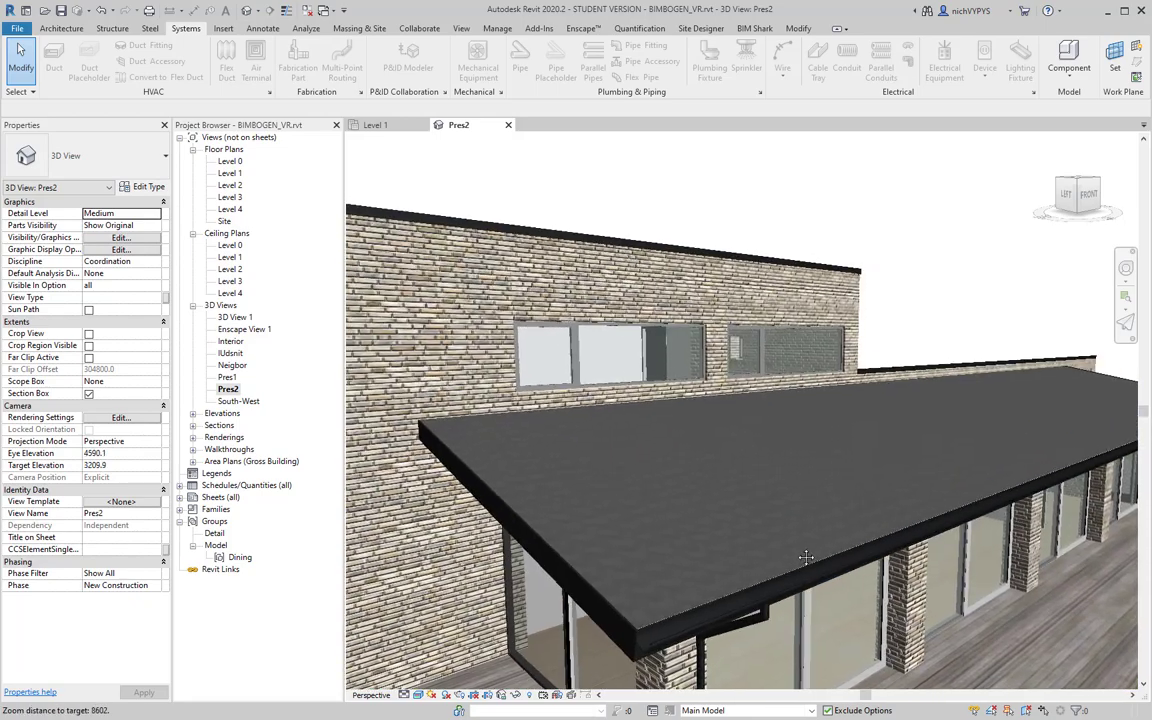
scroll(536, 641, down, 2)
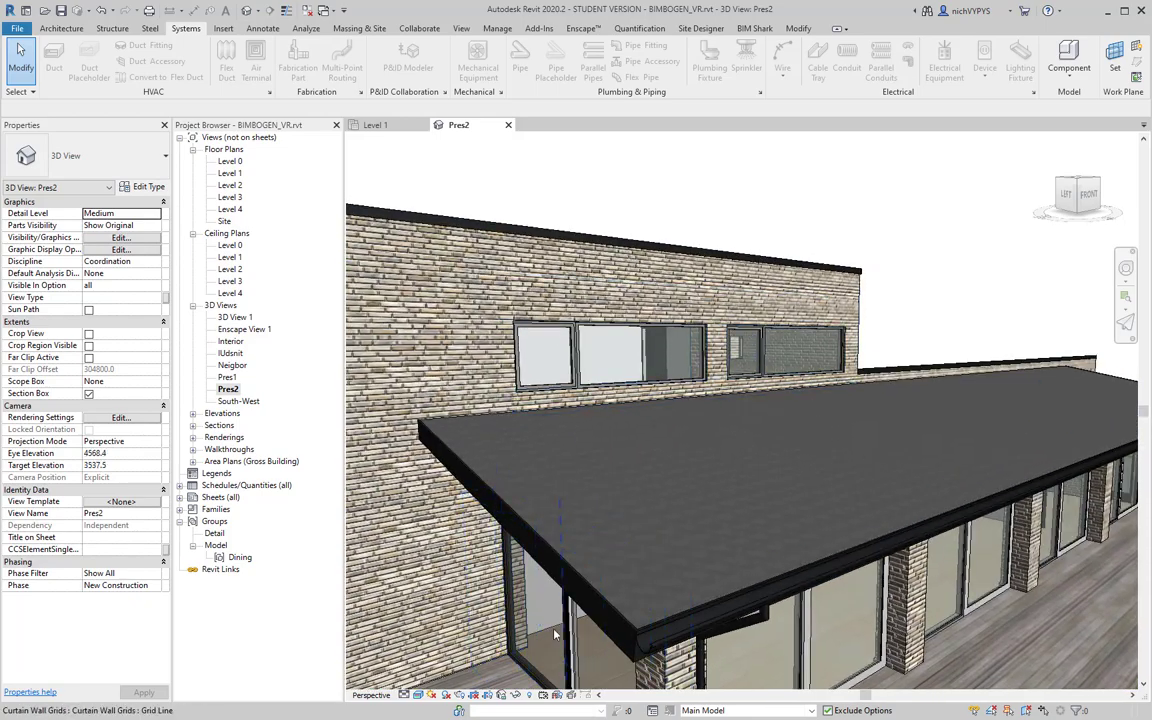
scroll(803, 539, down, 3)
scroll(803, 539, down, 3)
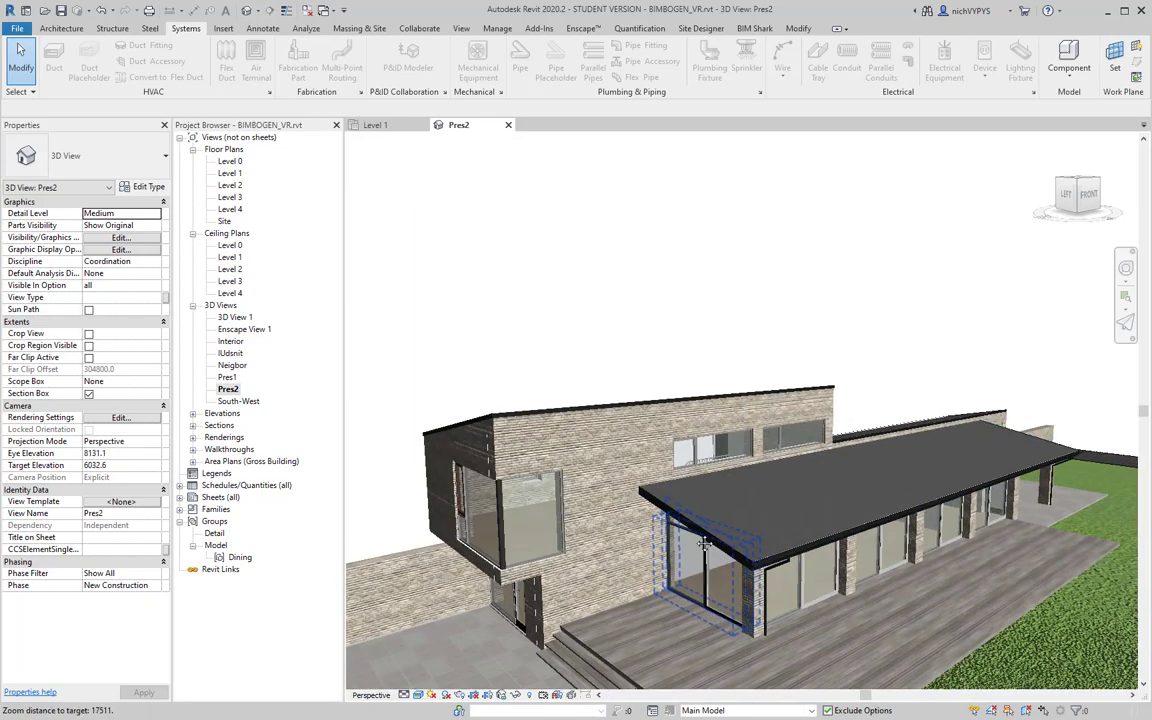
Step: Reveal hidden elements in Pres2, pull the section box's side inward to cut through the house, and stop revealing
click(530, 695)
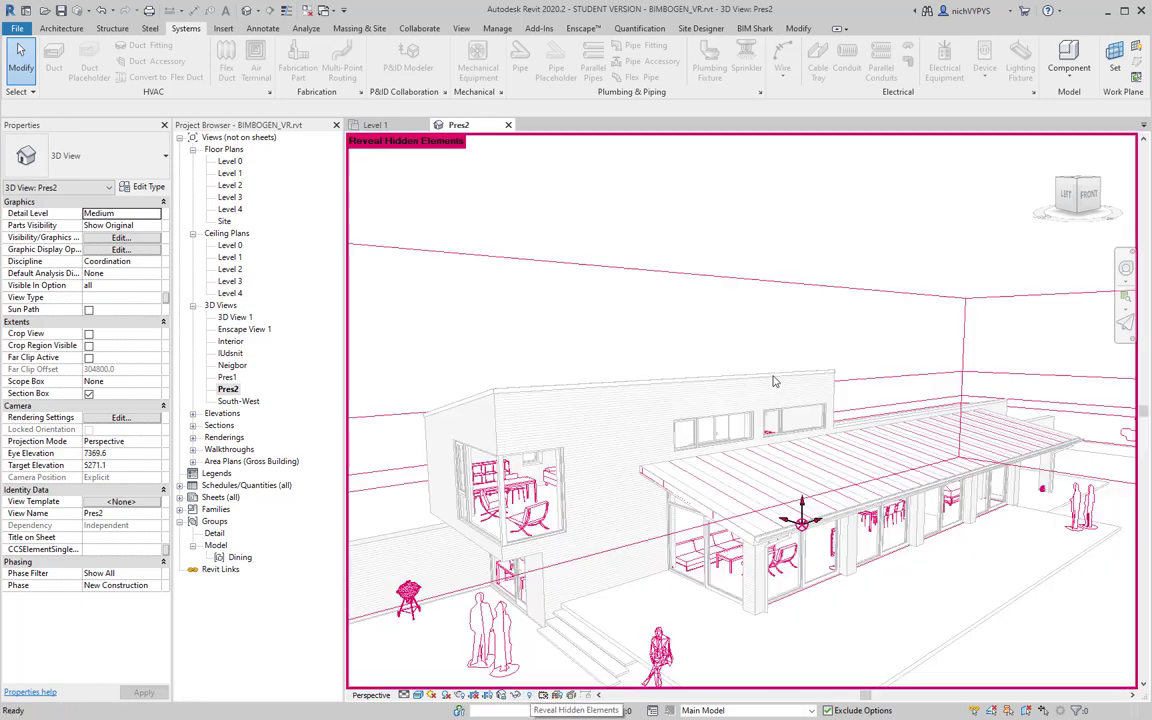
scroll(774, 380, down, 4)
click(702, 333)
shift+middle_drag(491, 469, 735, 418)
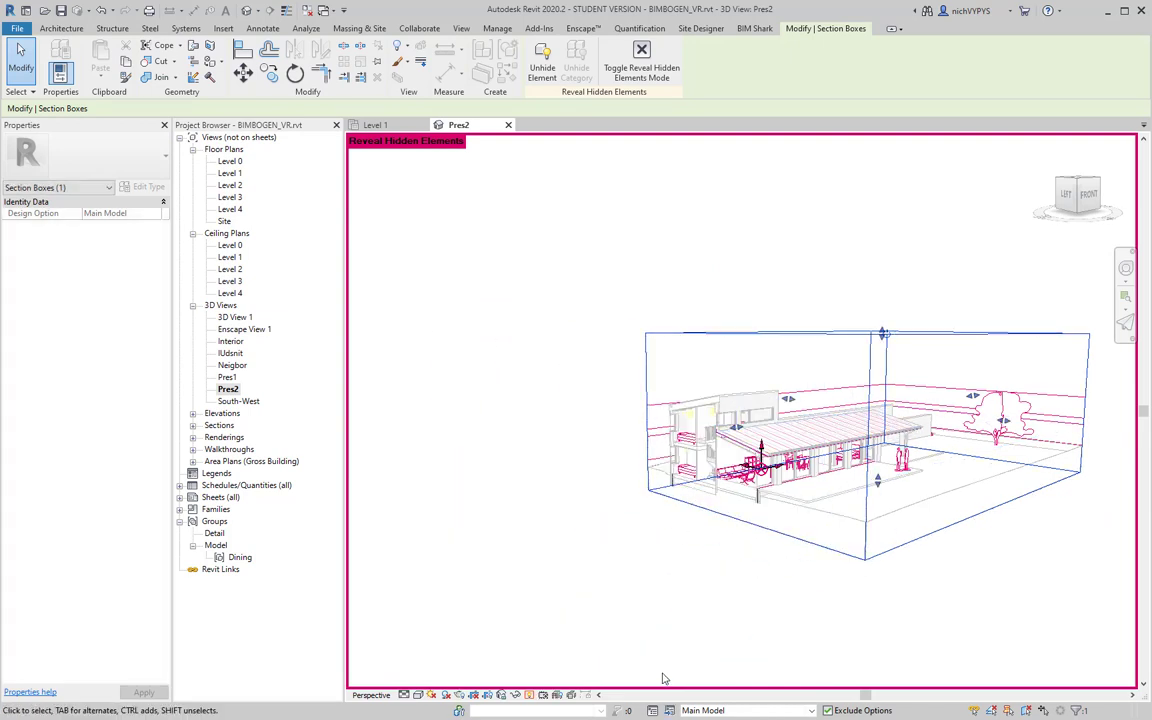
click(530, 695)
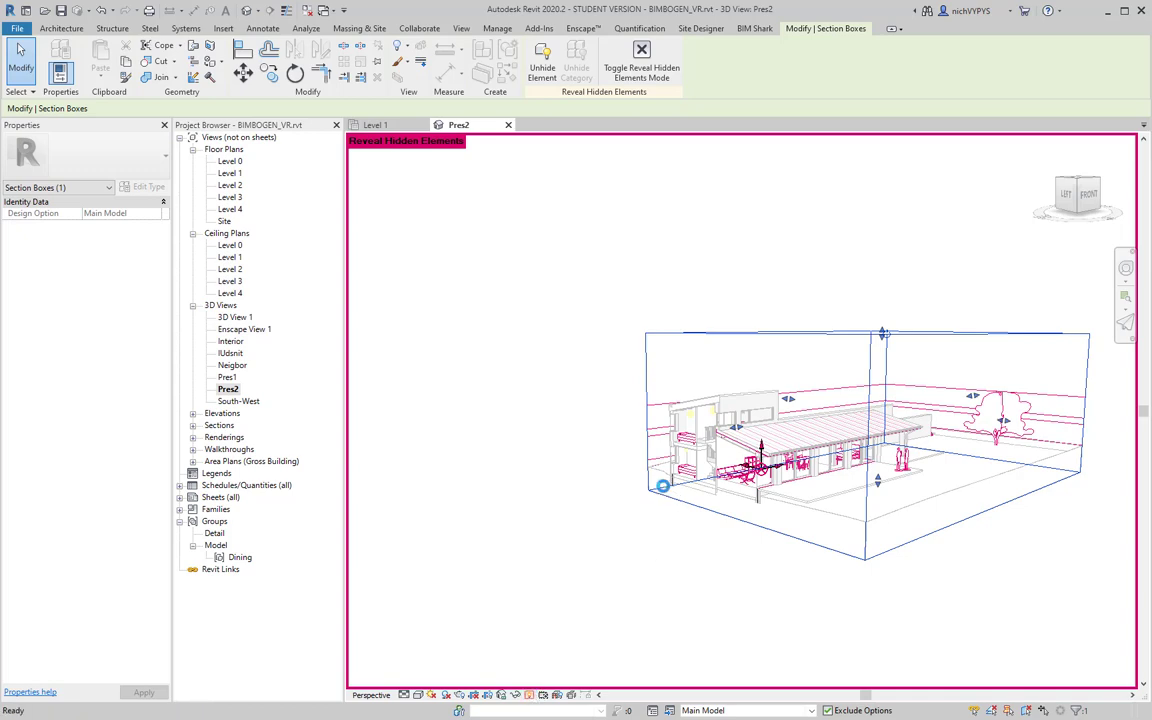
Step: Inspect which material the structure layer of the interior wall's type uses and its graphics settings, leaving the assembly unchanged
scroll(663, 462, up, 6)
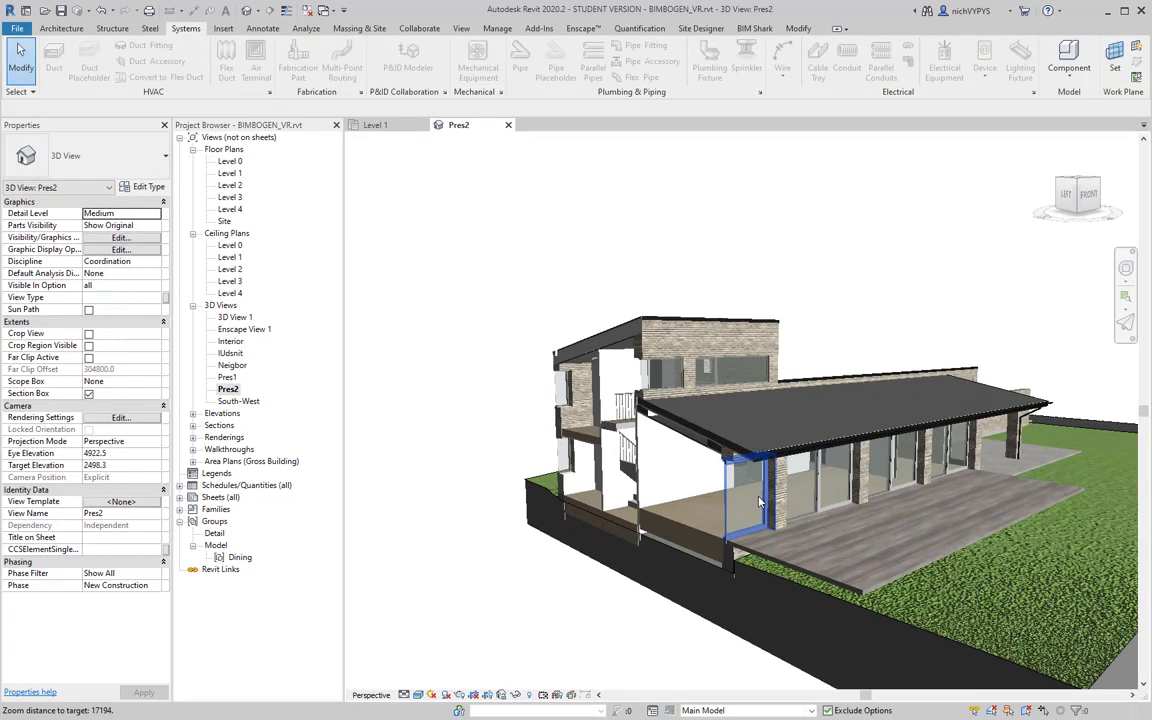
scroll(663, 462, up, 2)
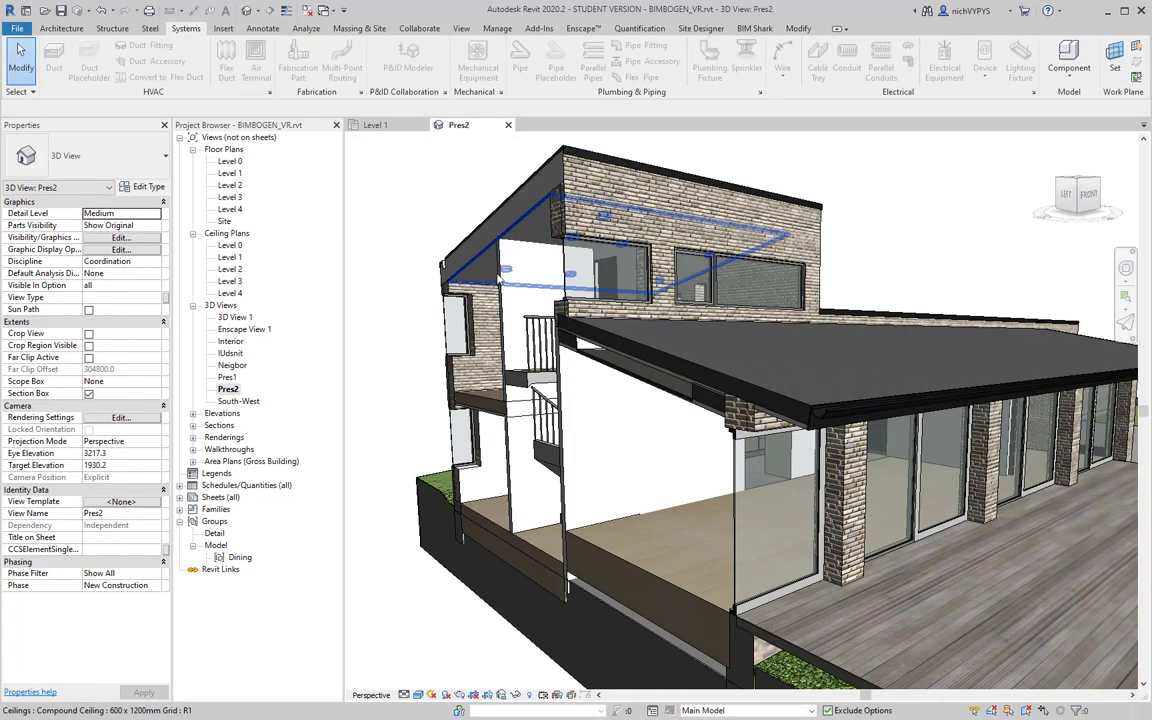
click(597, 497)
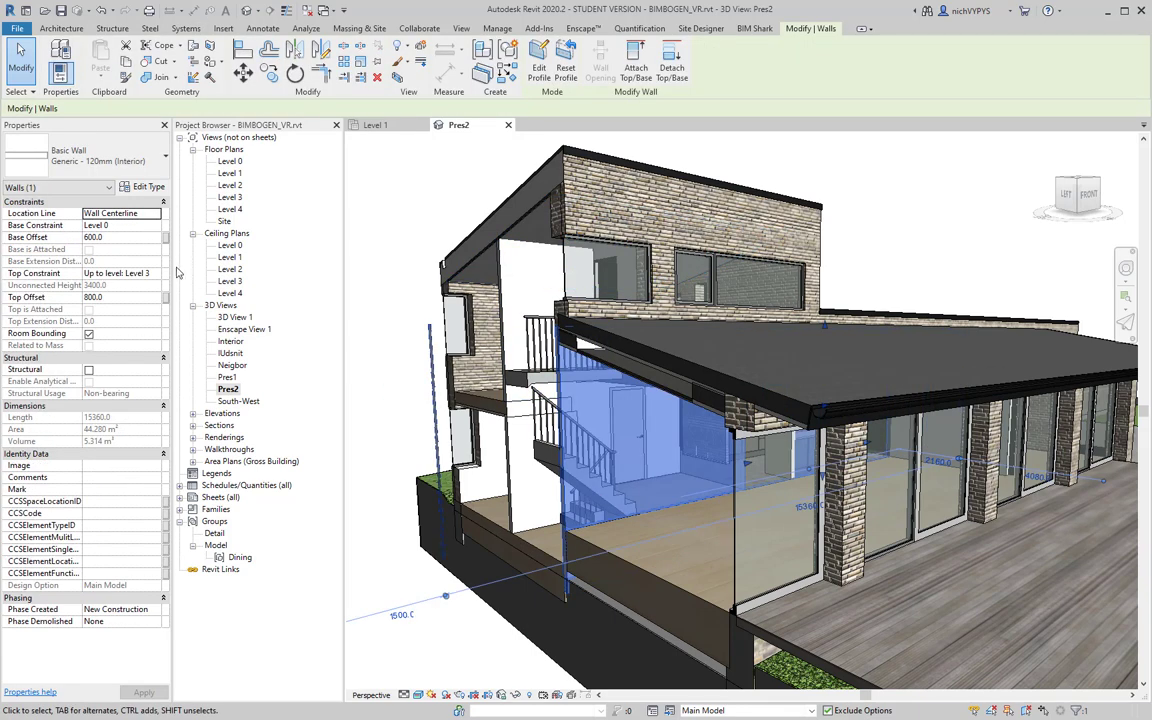
click(148, 187)
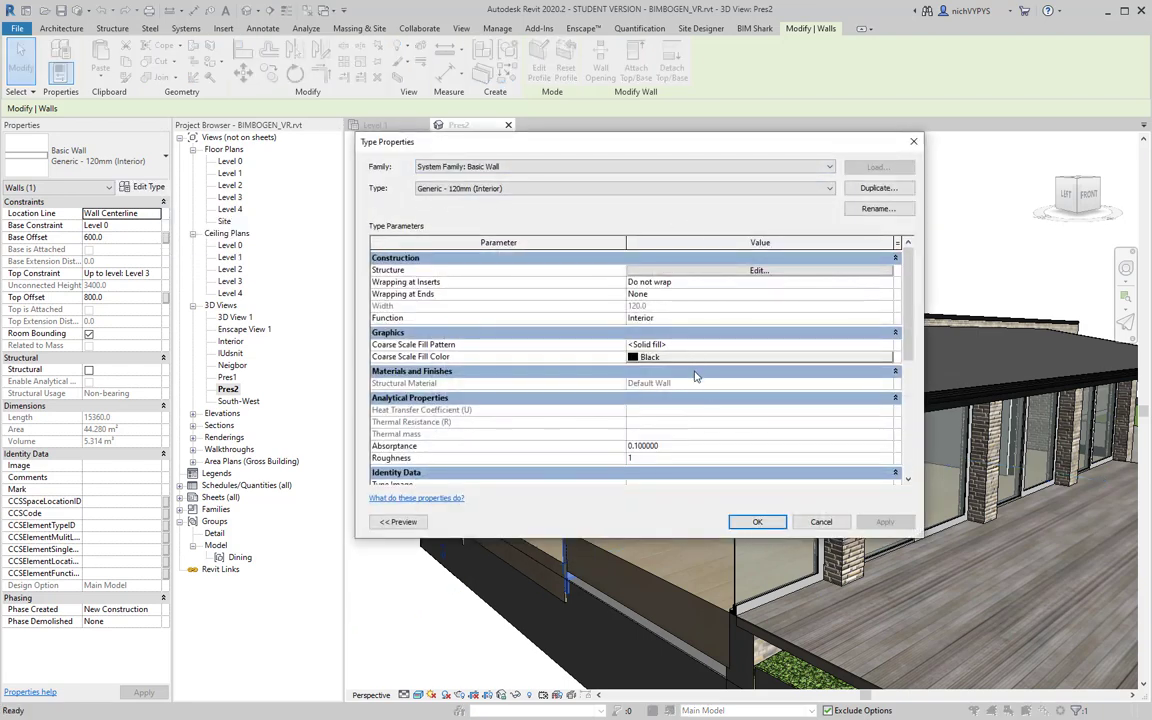
click(725, 274)
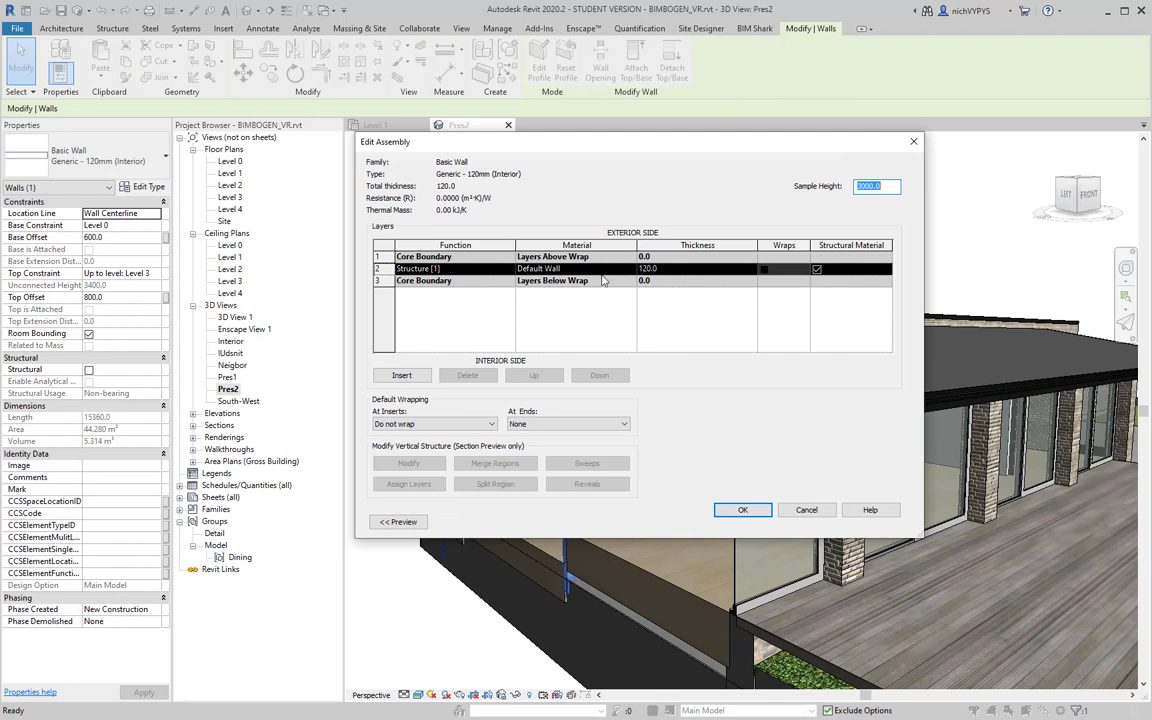
click(570, 269)
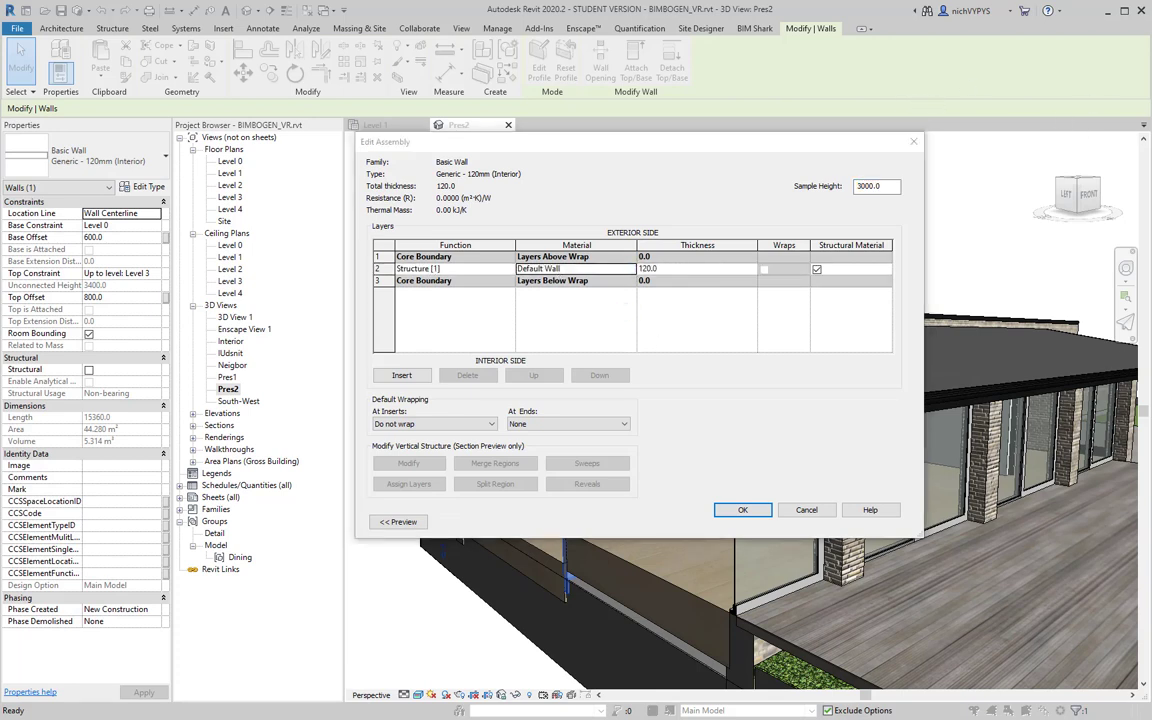
drag(1014, 134, 940, 77)
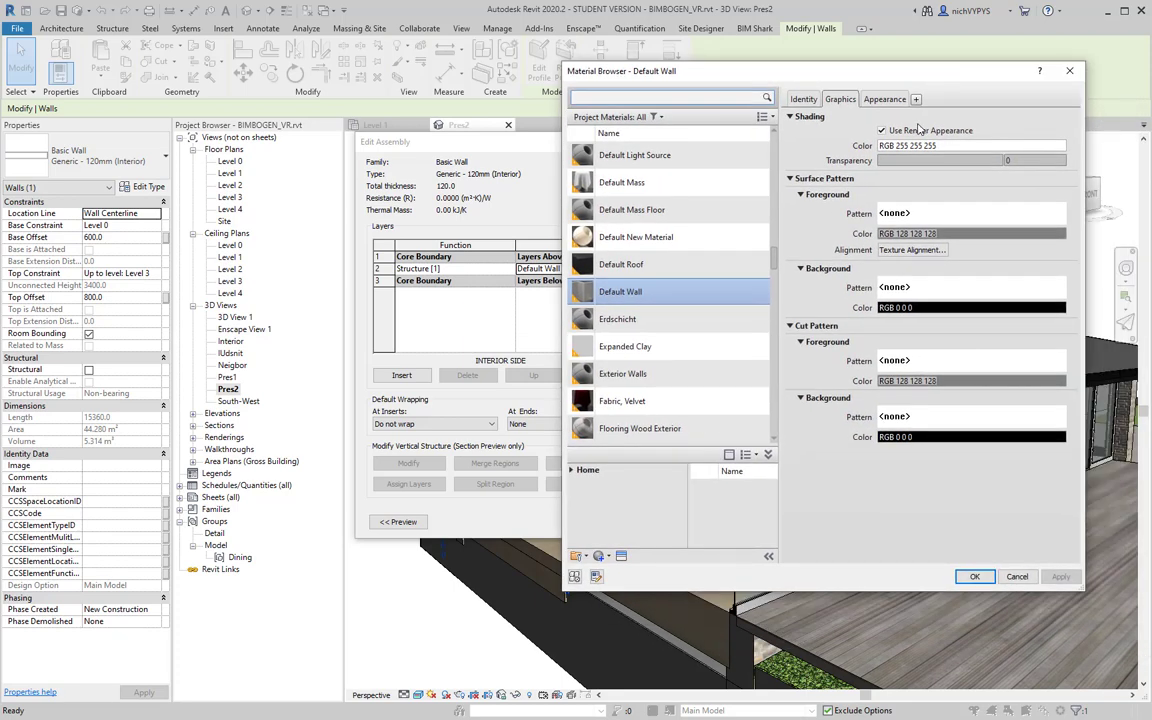
key(Escape)
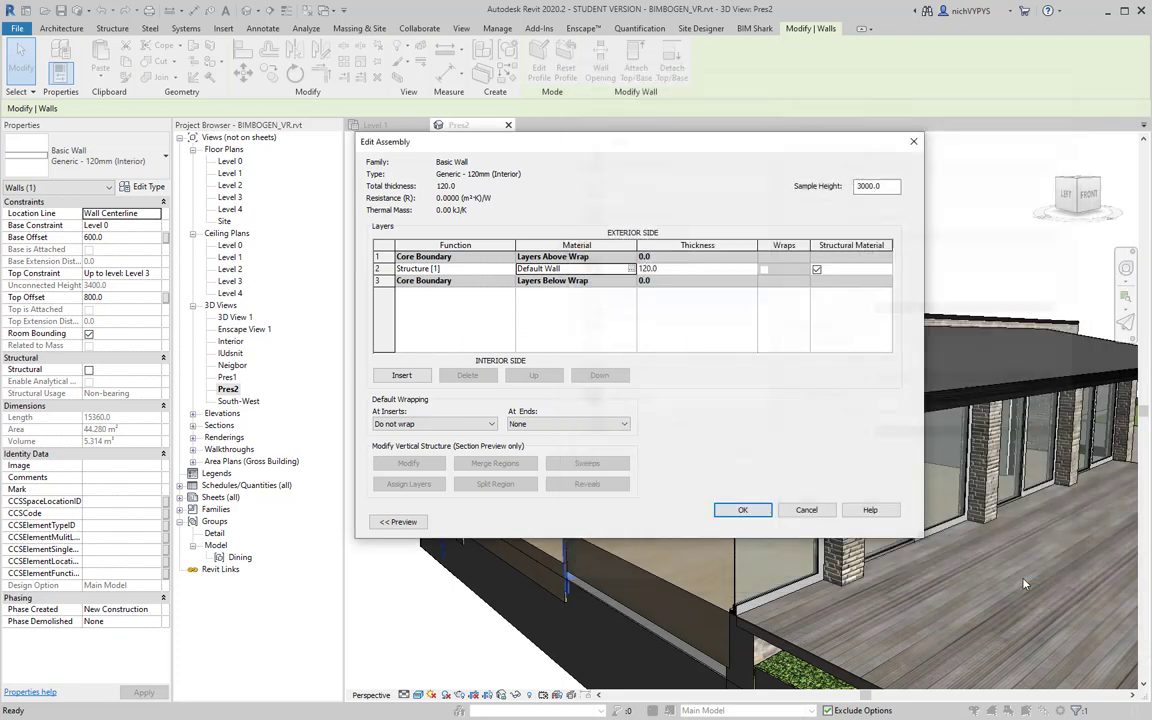
click(809, 511)
click(819, 449)
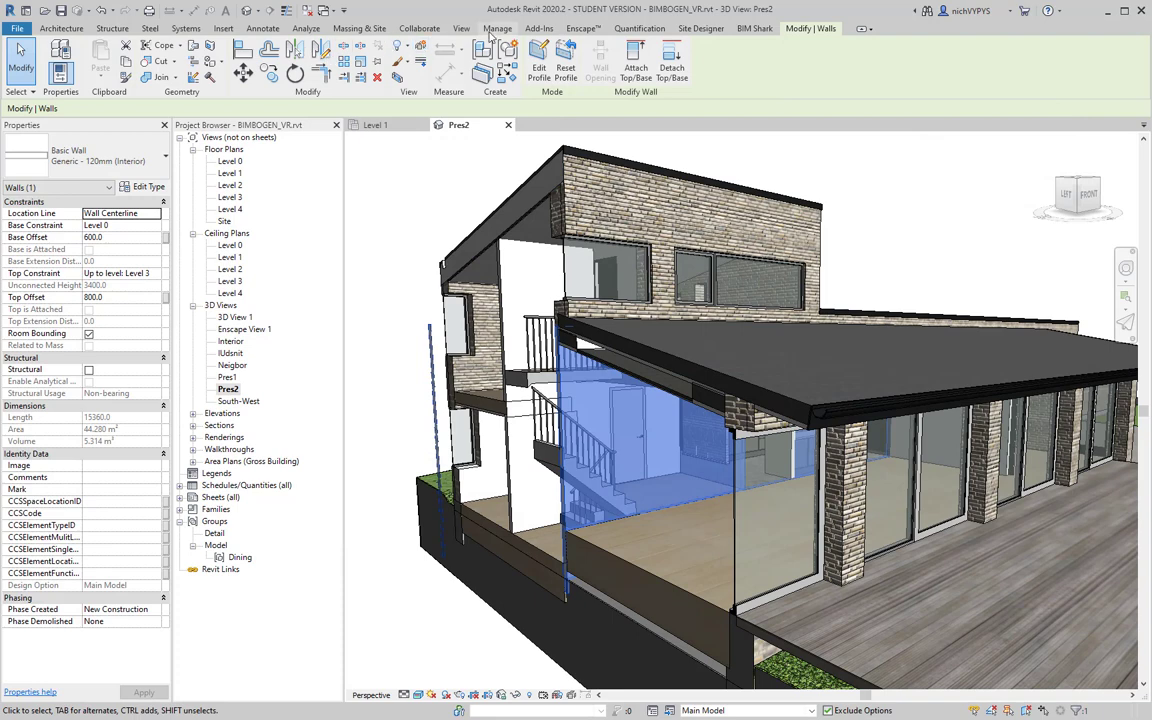
Step: Open the project's Material Browser, select the Default Wall material, and place the browser clear of the interior wall
click(496, 29)
click(59, 55)
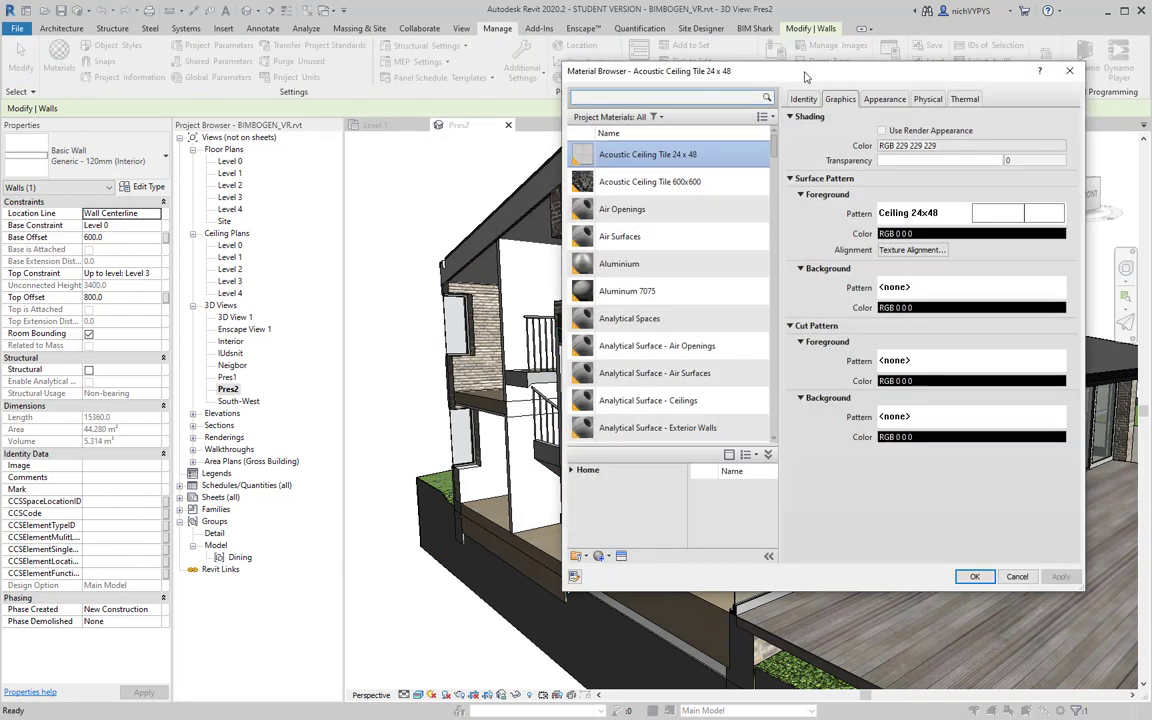
drag(810, 88, 645, 92)
drag(613, 160, 611, 259)
scroll(545, 300, down, 3)
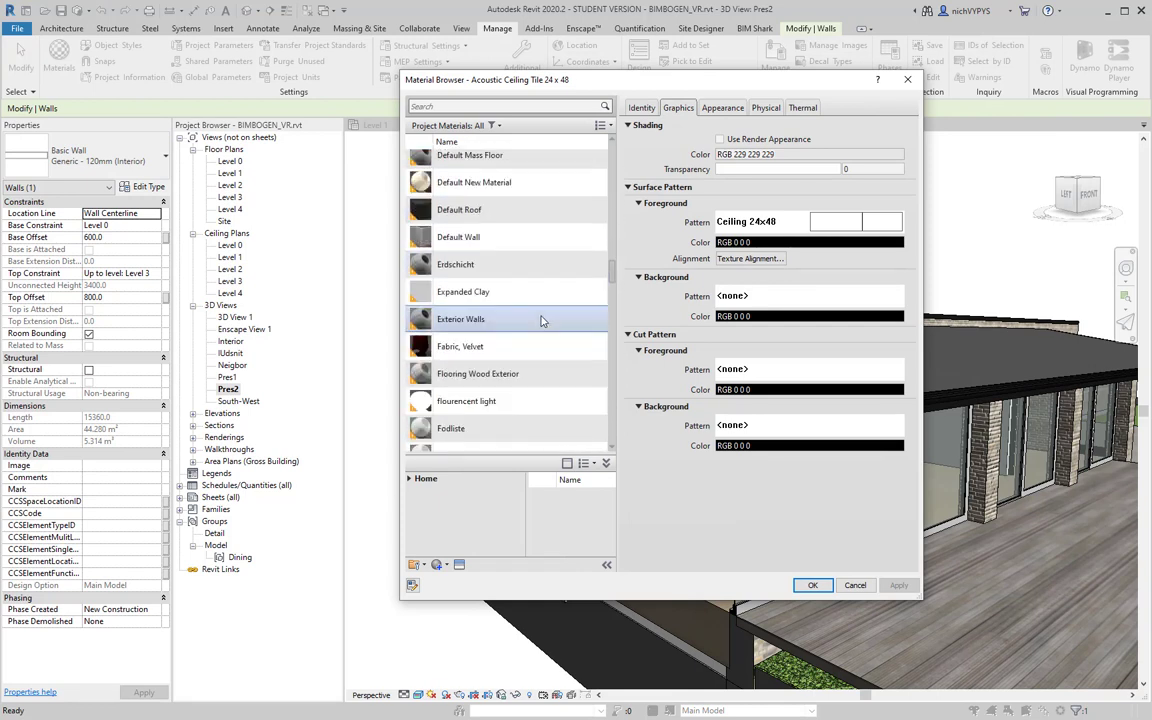
click(490, 237)
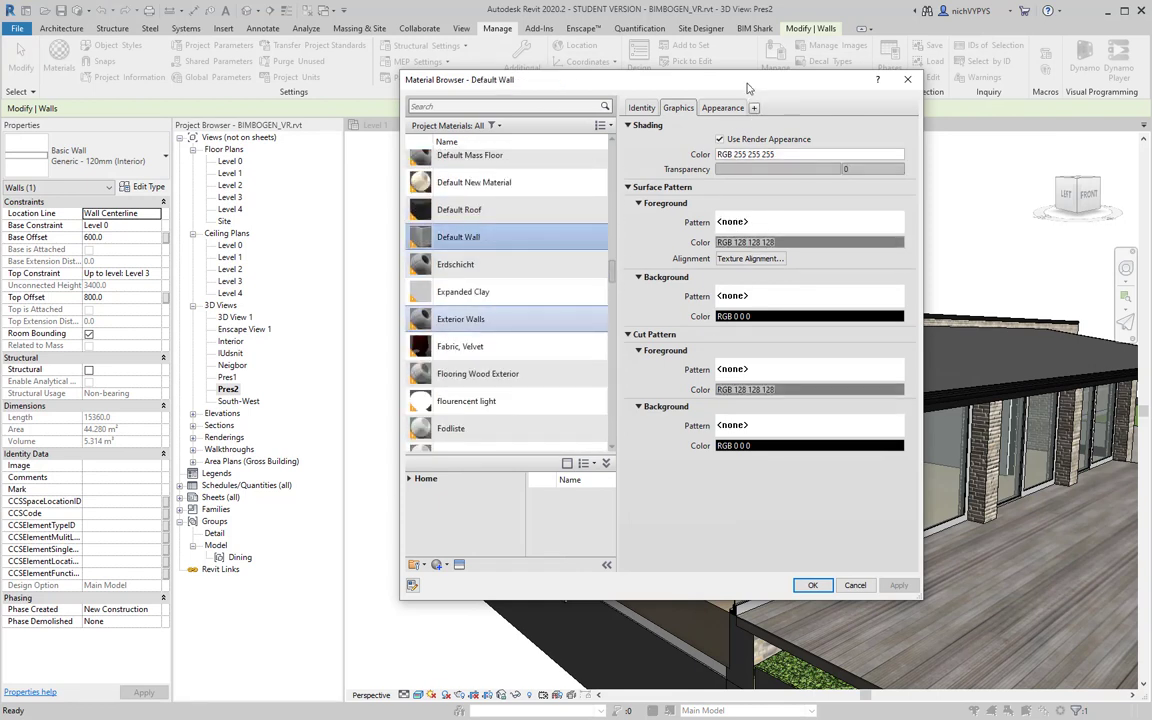
drag(740, 86, 359, 117)
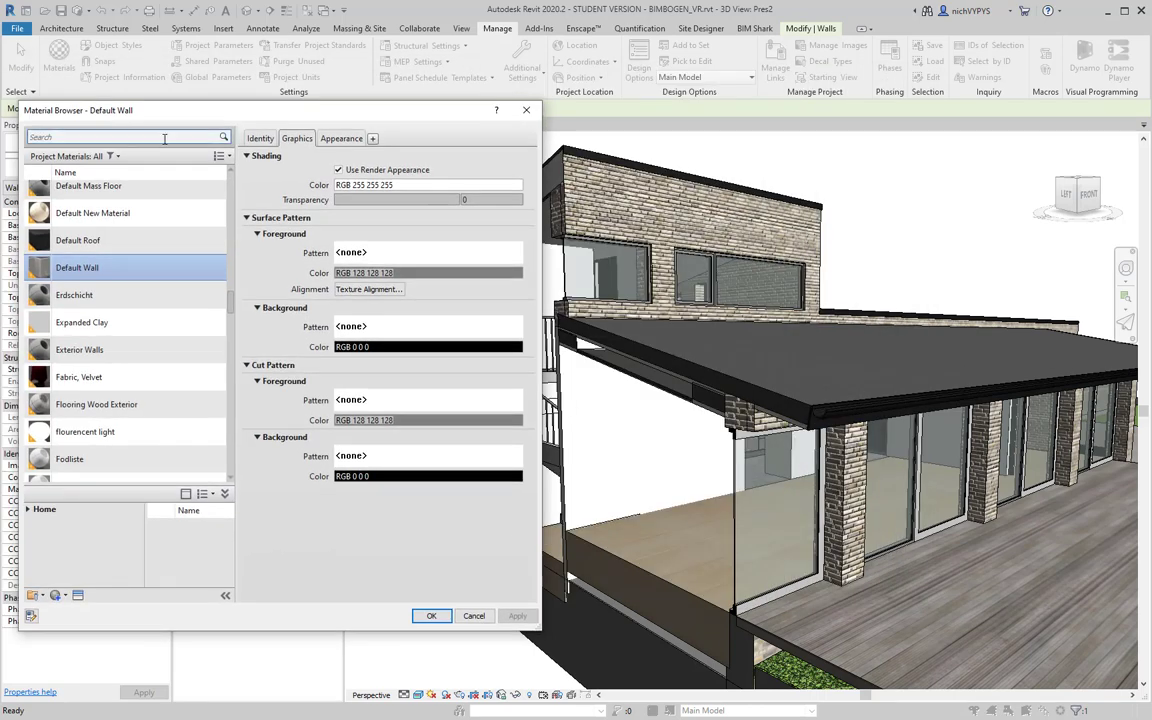
scroll(98, 285, up, 1)
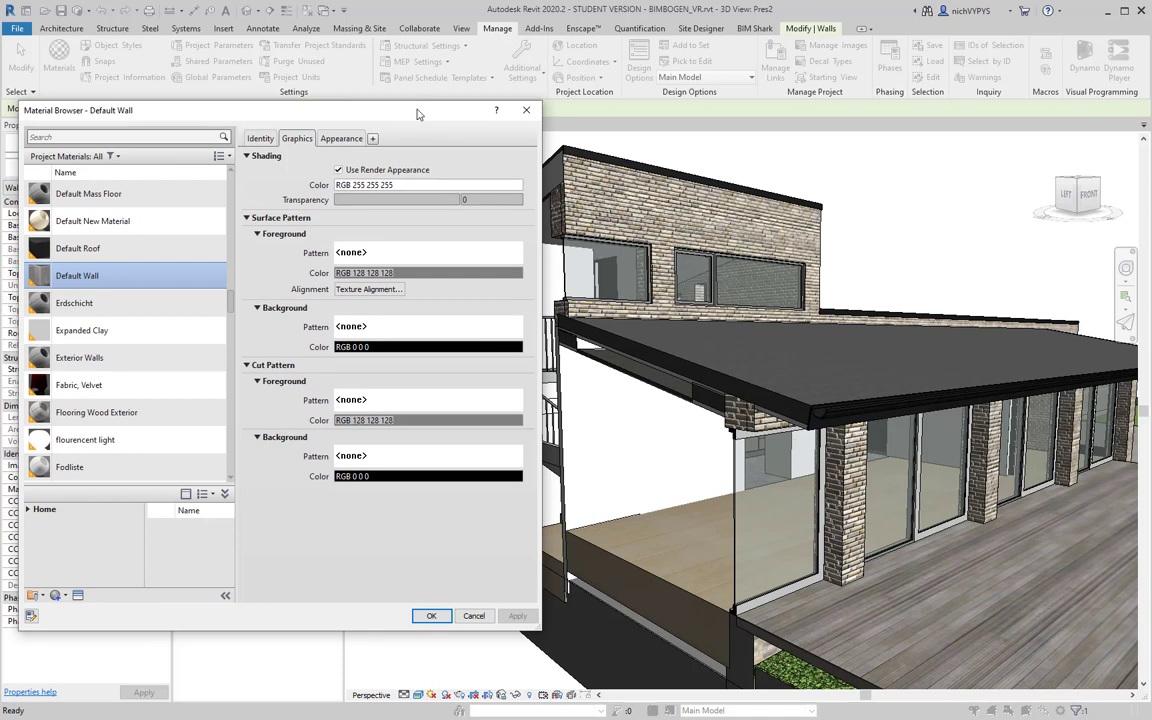
drag(418, 113, 419, 93)
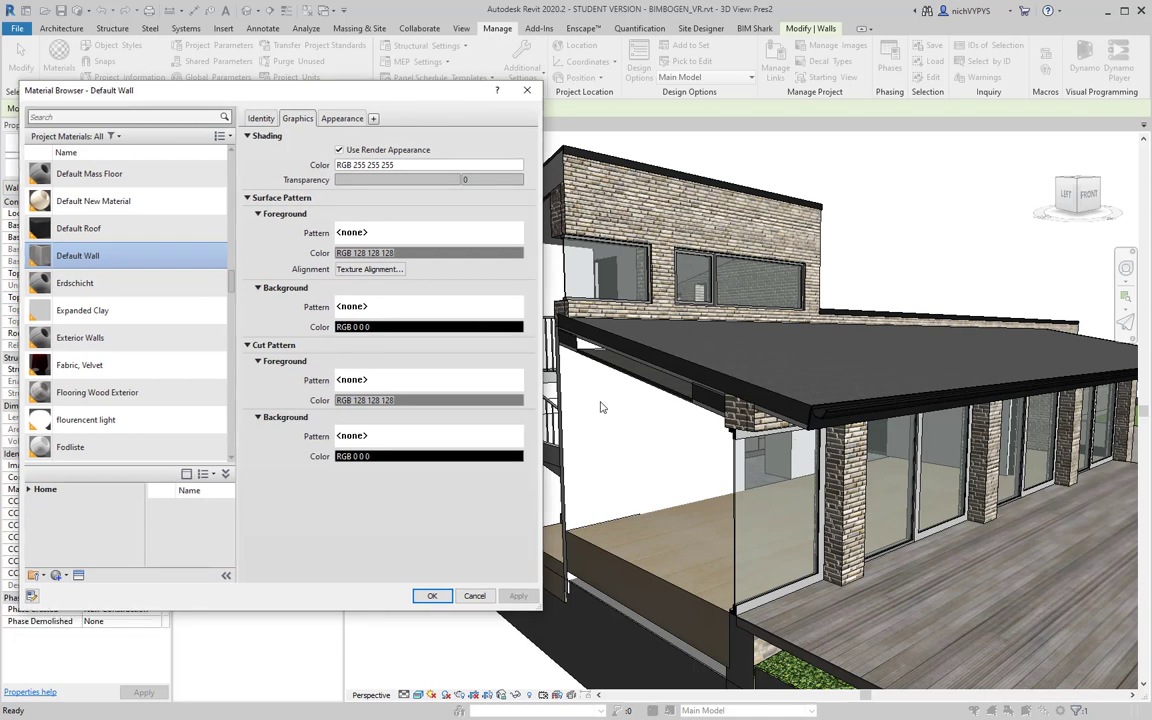
Step: Examine the Default Wall material's appearance, including its preview scene options and the wall paint application choices
click(340, 118)
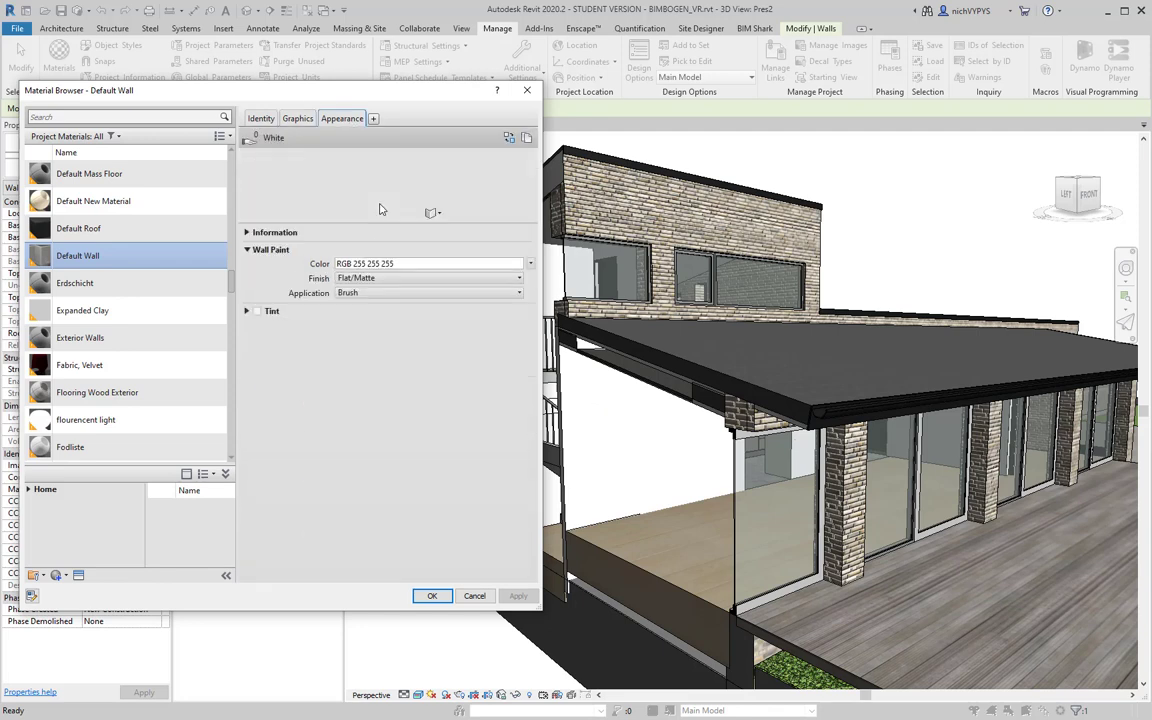
click(437, 213)
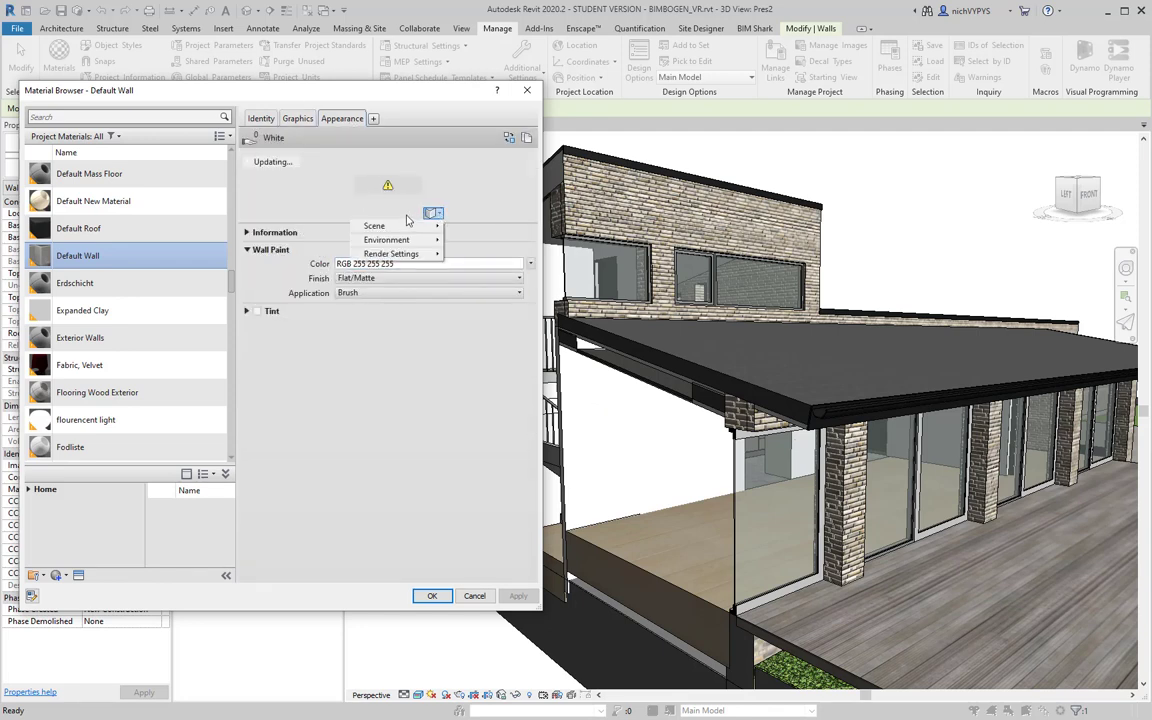
click(395, 214)
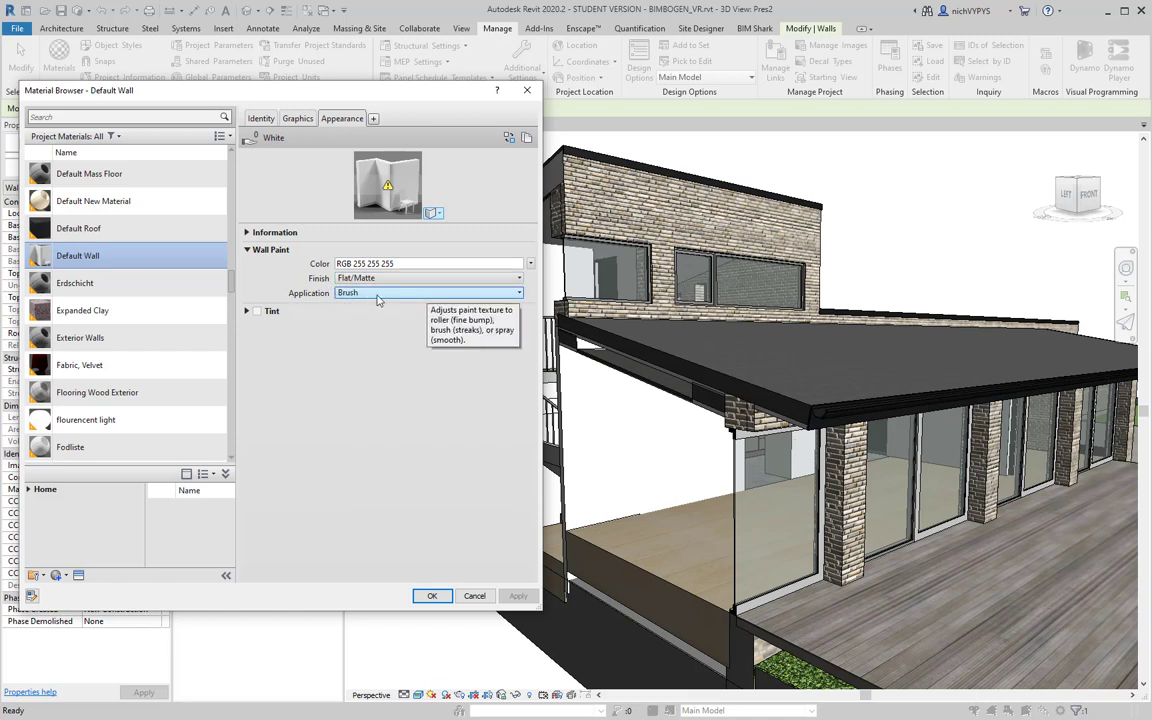
click(378, 299)
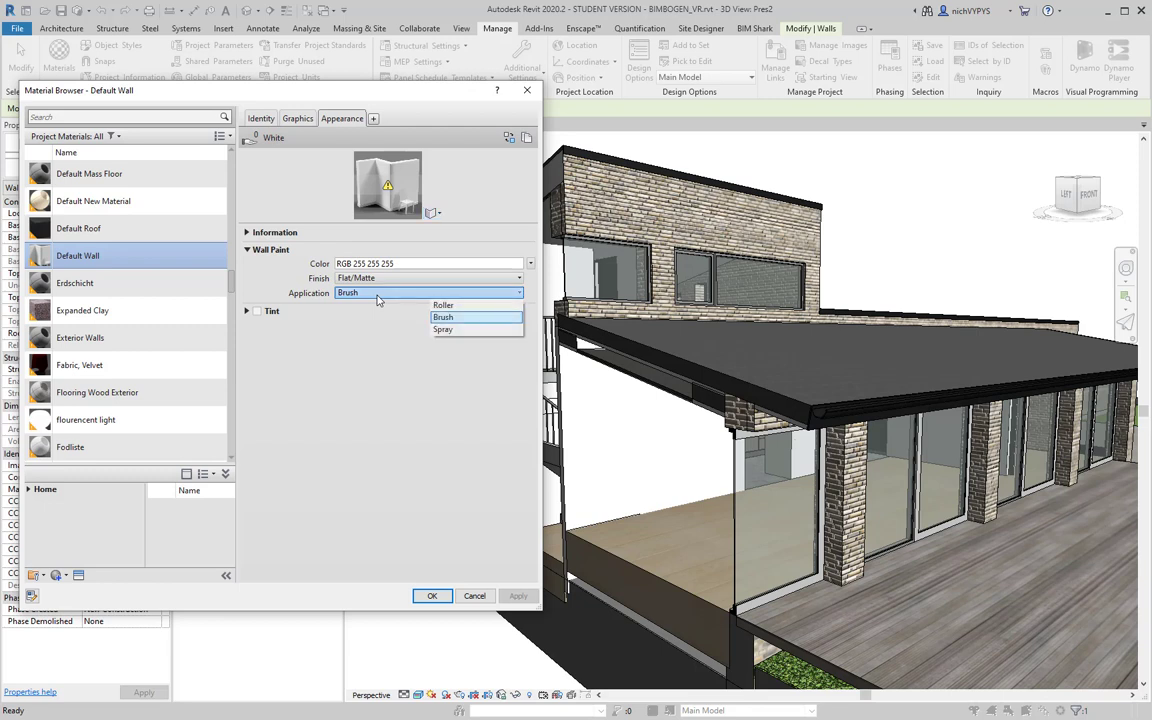
click(365, 341)
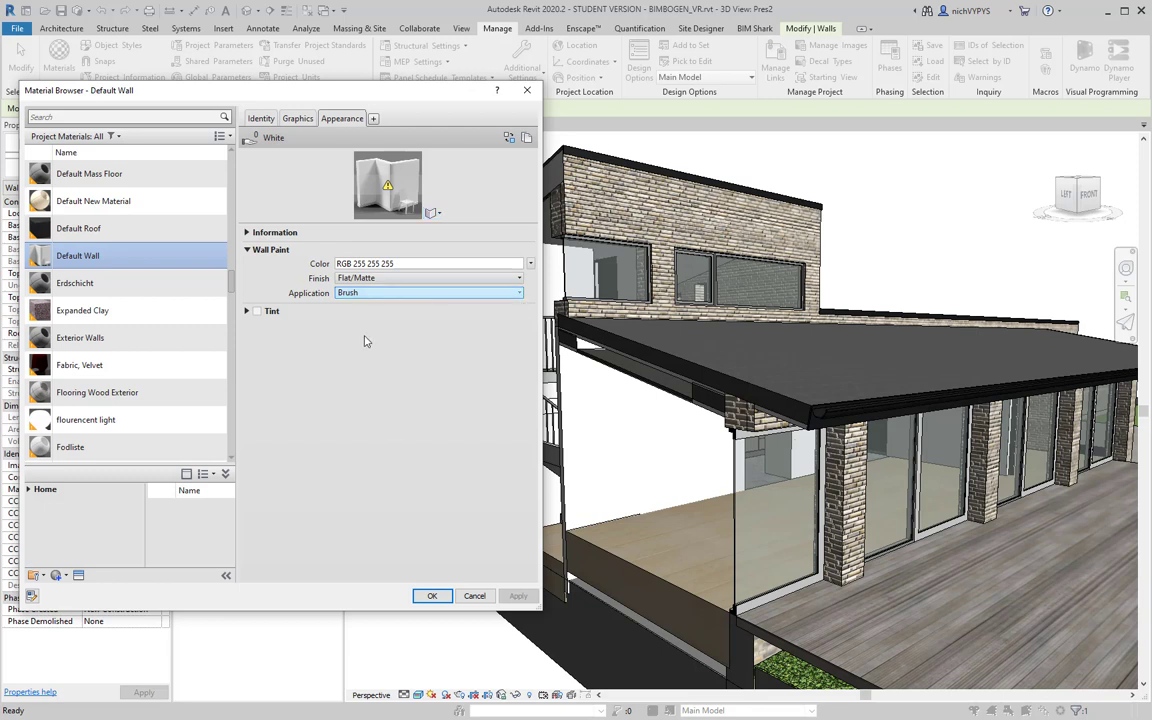
drag(364, 86, 359, 66)
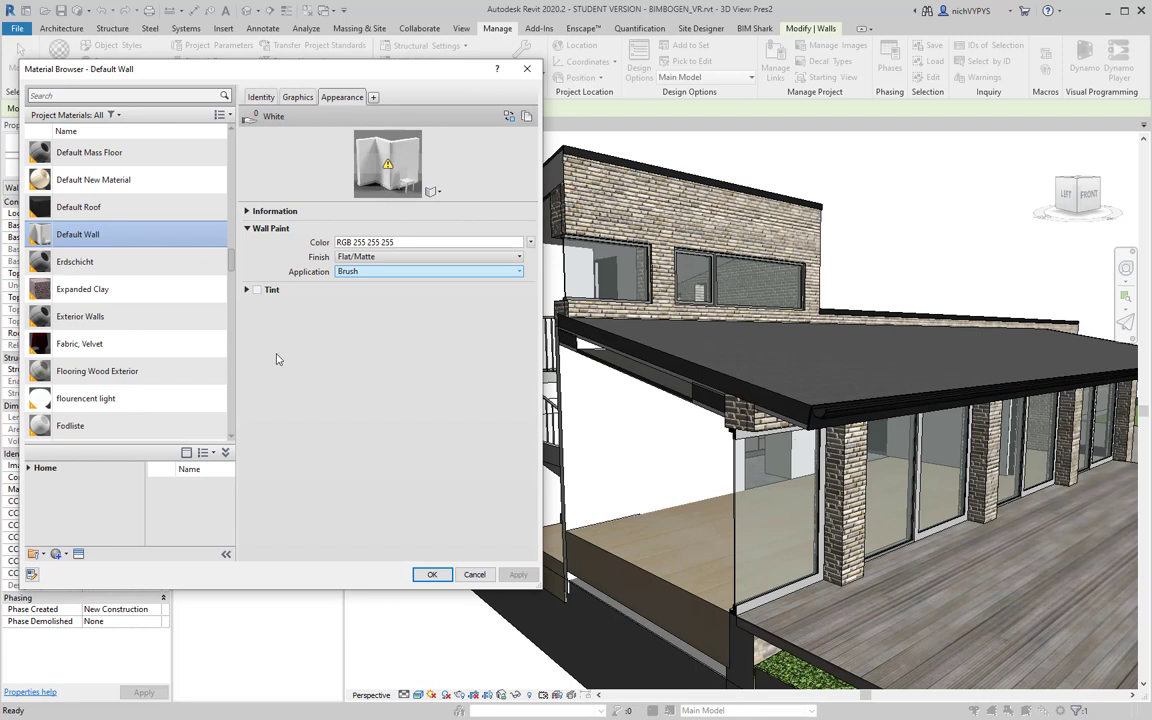
Step: Open the Asset Browser and browse the Matte wall paints in the Appearance Library
click(80, 555)
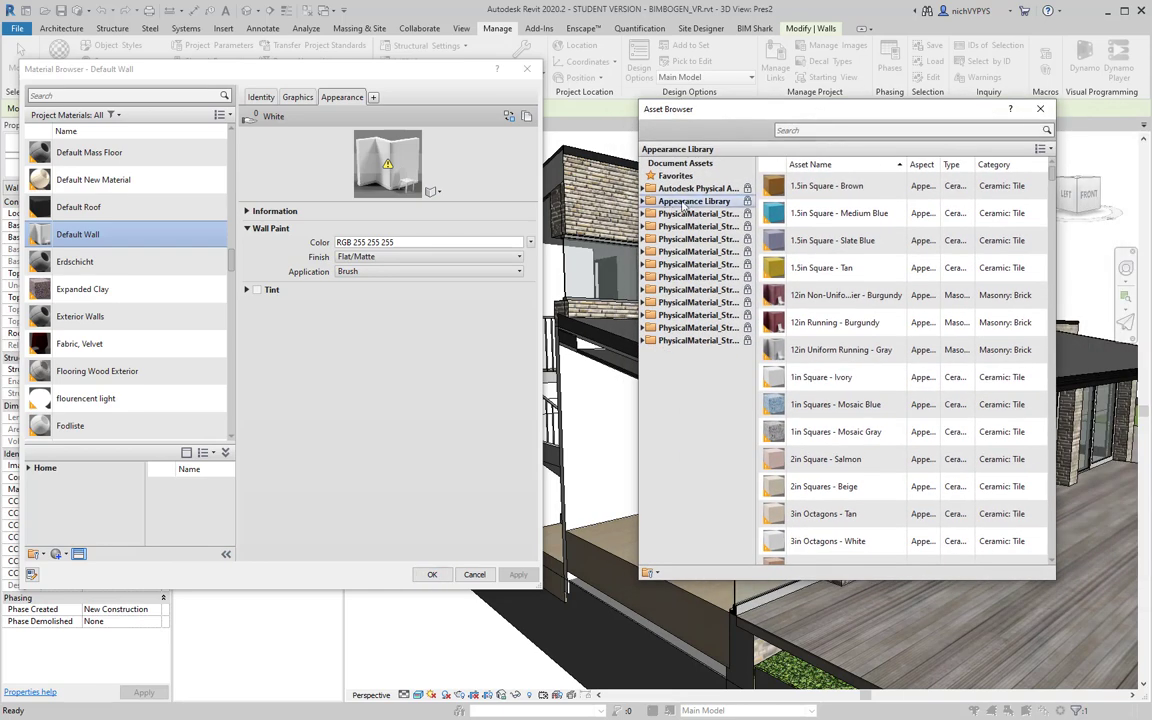
click(645, 201)
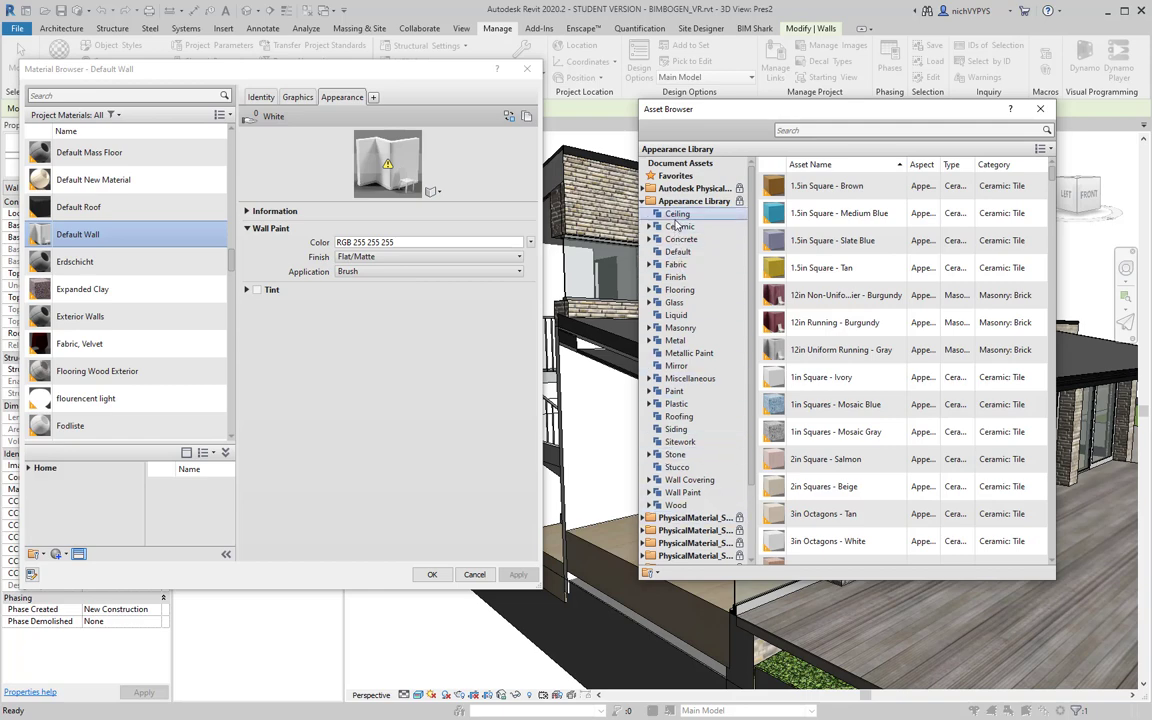
drag(668, 104, 657, 76)
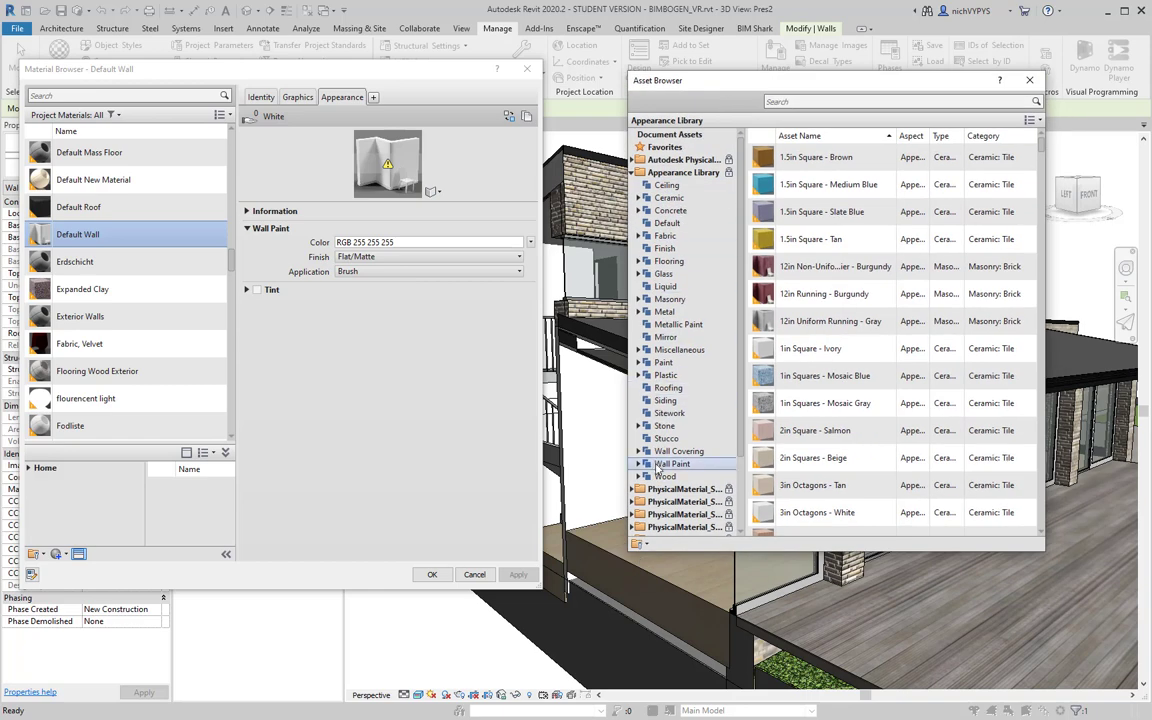
click(639, 465)
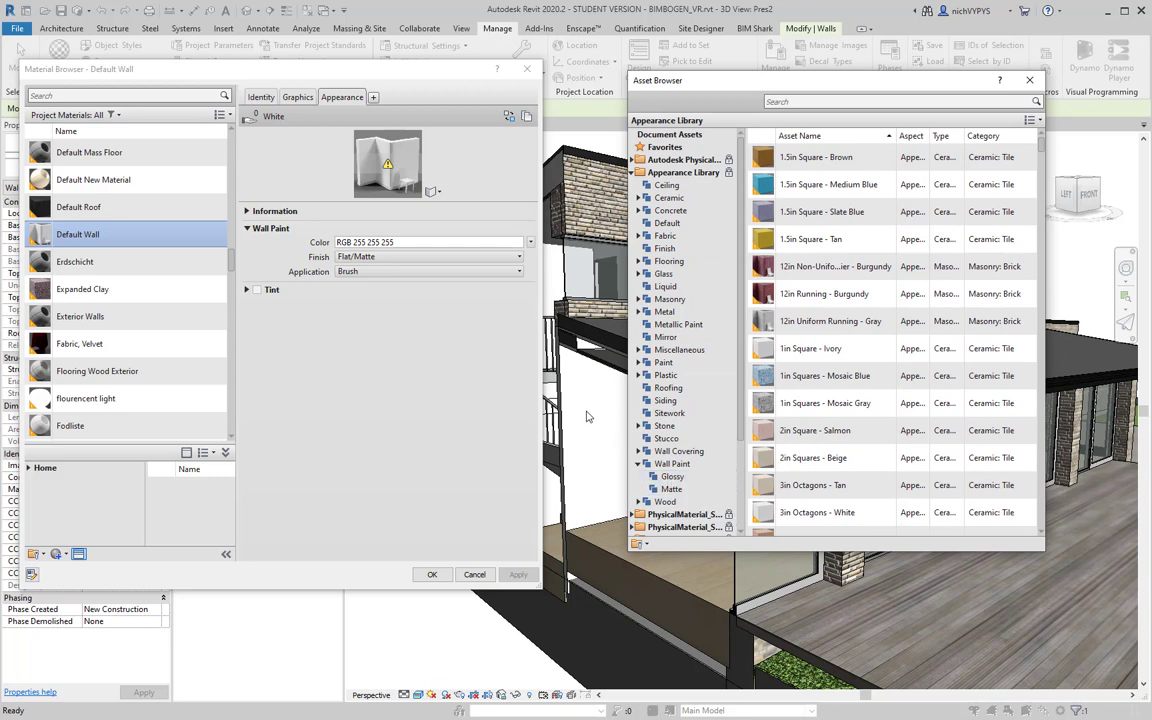
click(672, 489)
scroll(1000, 220, down, 5)
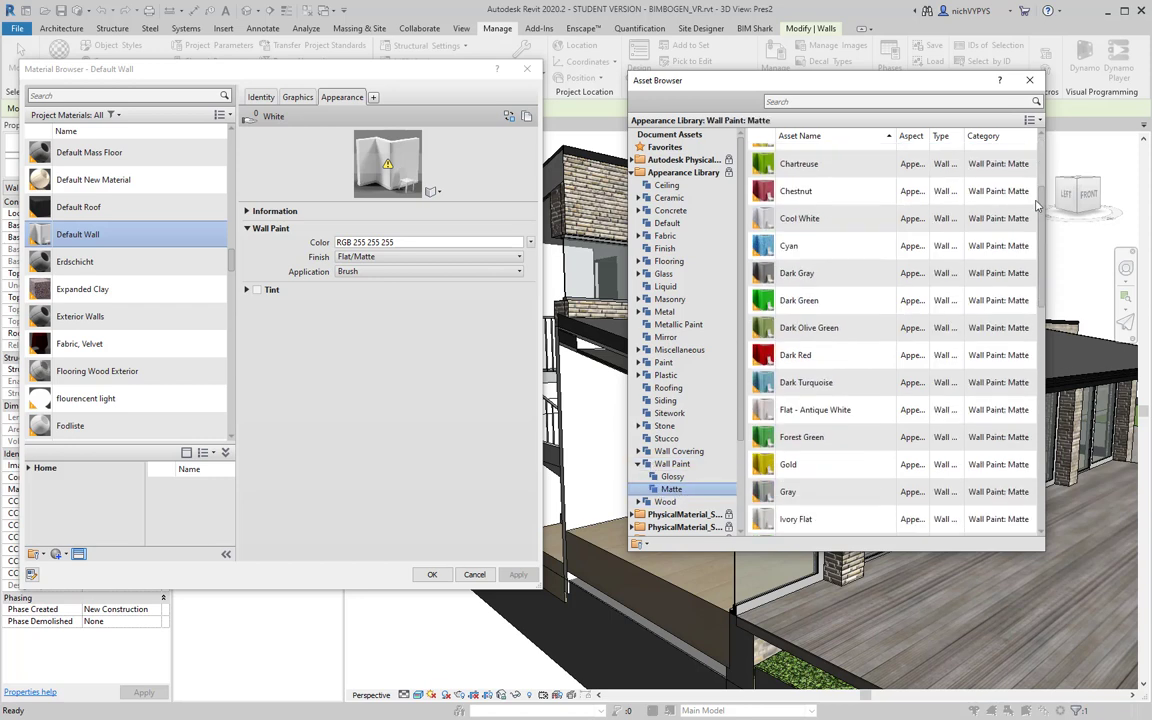
scroll(1028, 243, down, 9)
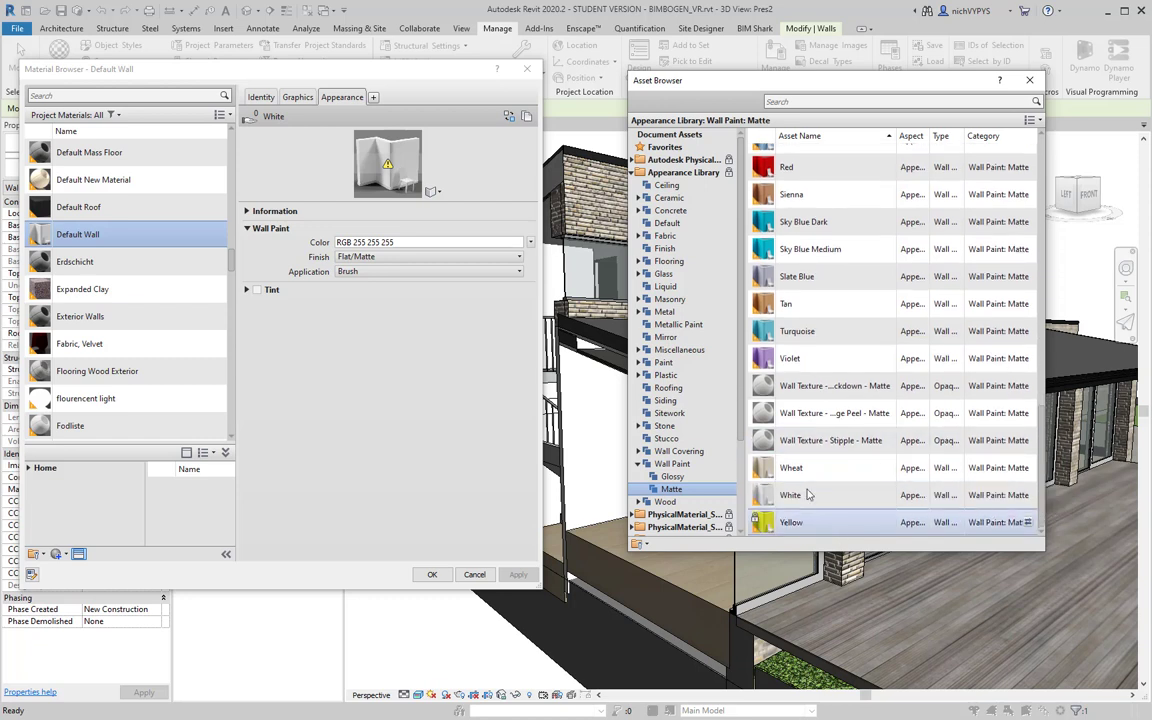
scroll(835, 430, up, 4)
scroll(835, 405, up, 5)
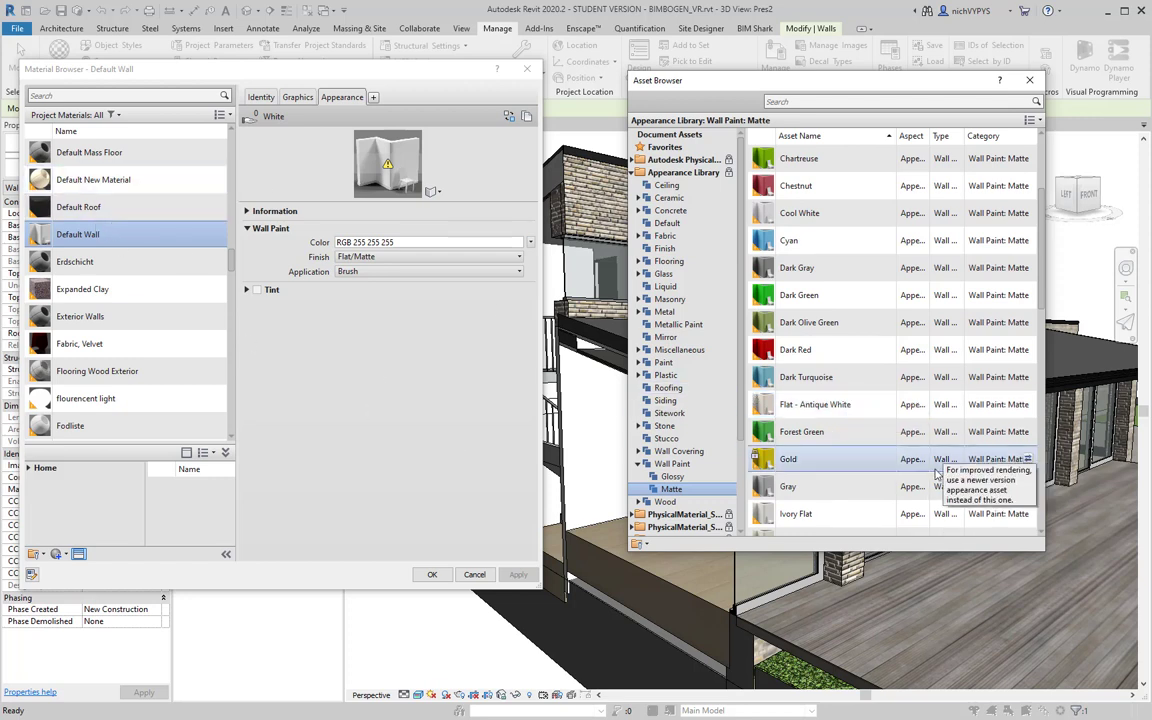
Step: Replace the Default Wall material's appearance with the Flat - Antique White wall paint and apply it to the model
click(925, 404)
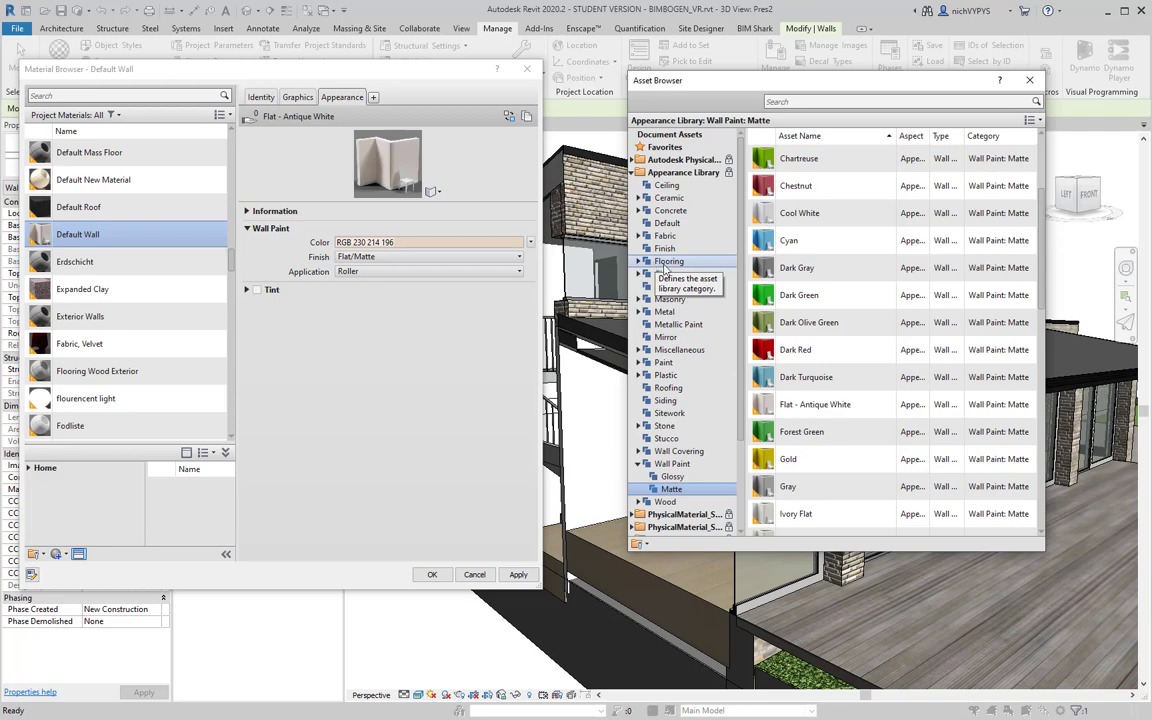
click(1029, 80)
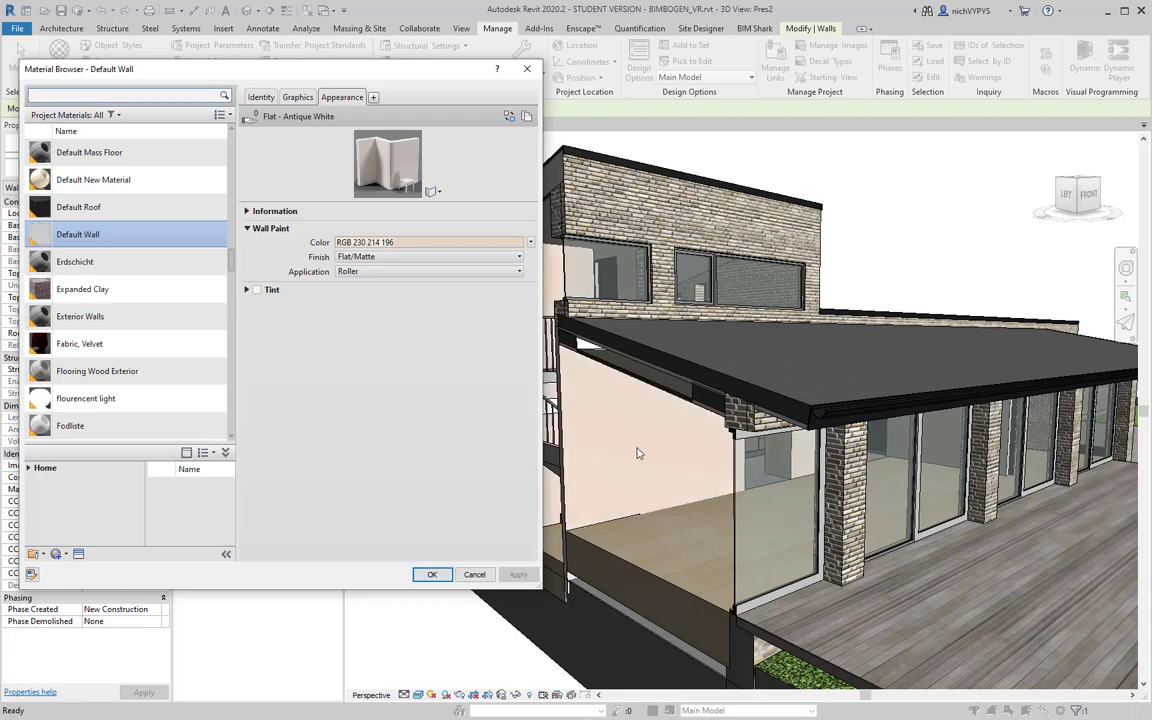
click(432, 574)
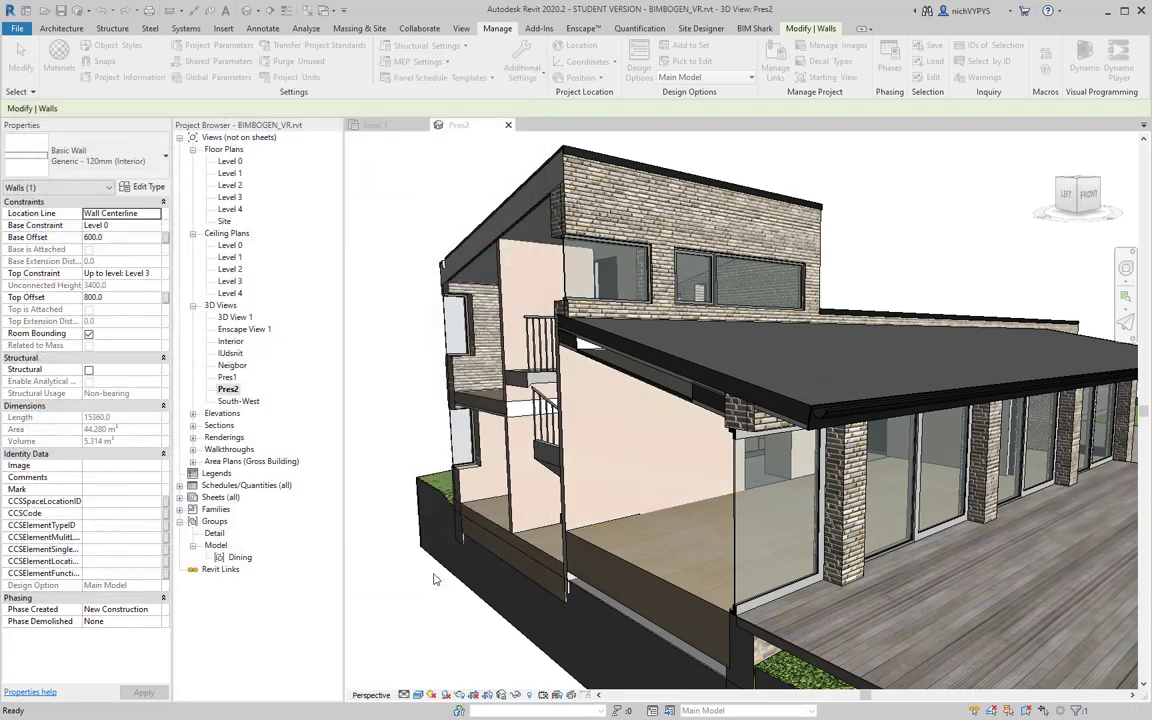
key(Escape)
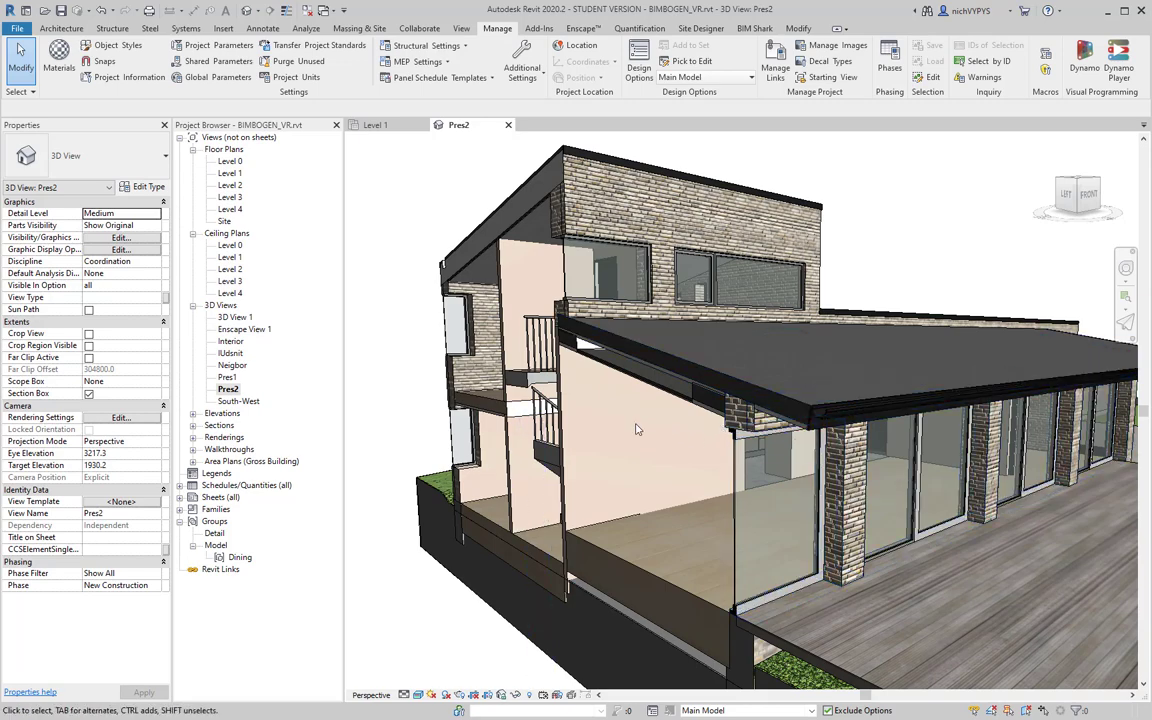
Step: Inspect the sloped roof and the suspended ceiling above the living room from inside the sectioned house
scroll(851, 387, up, 6)
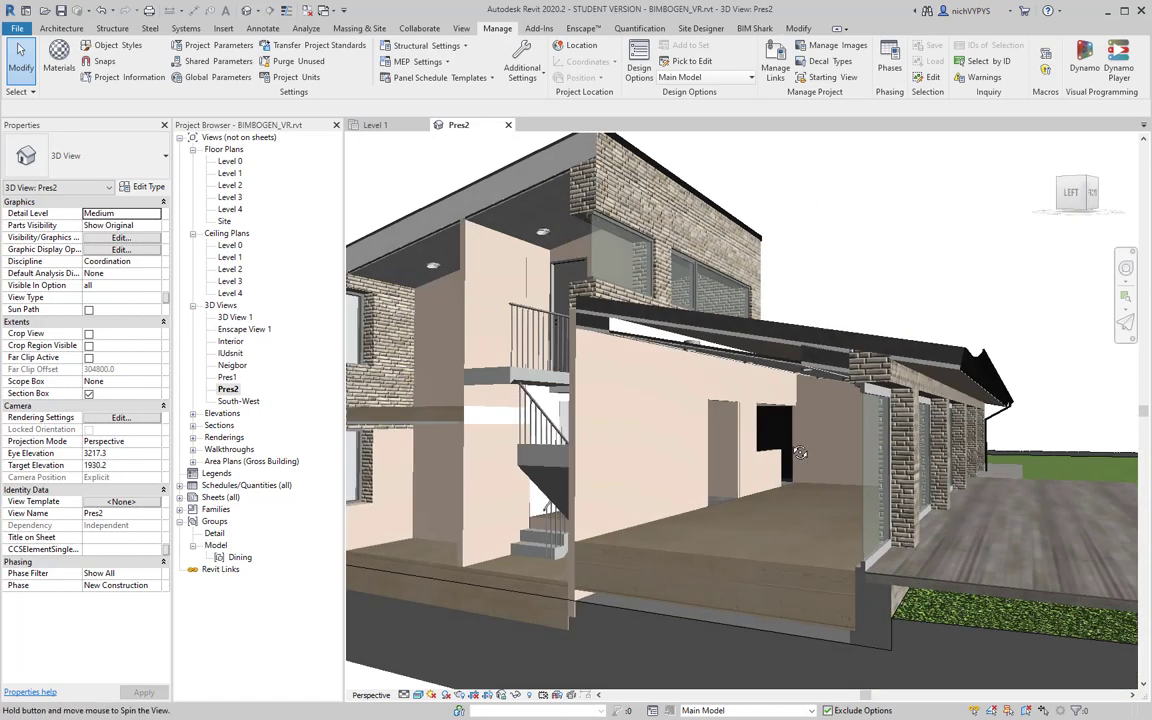
scroll(851, 387, up, 5)
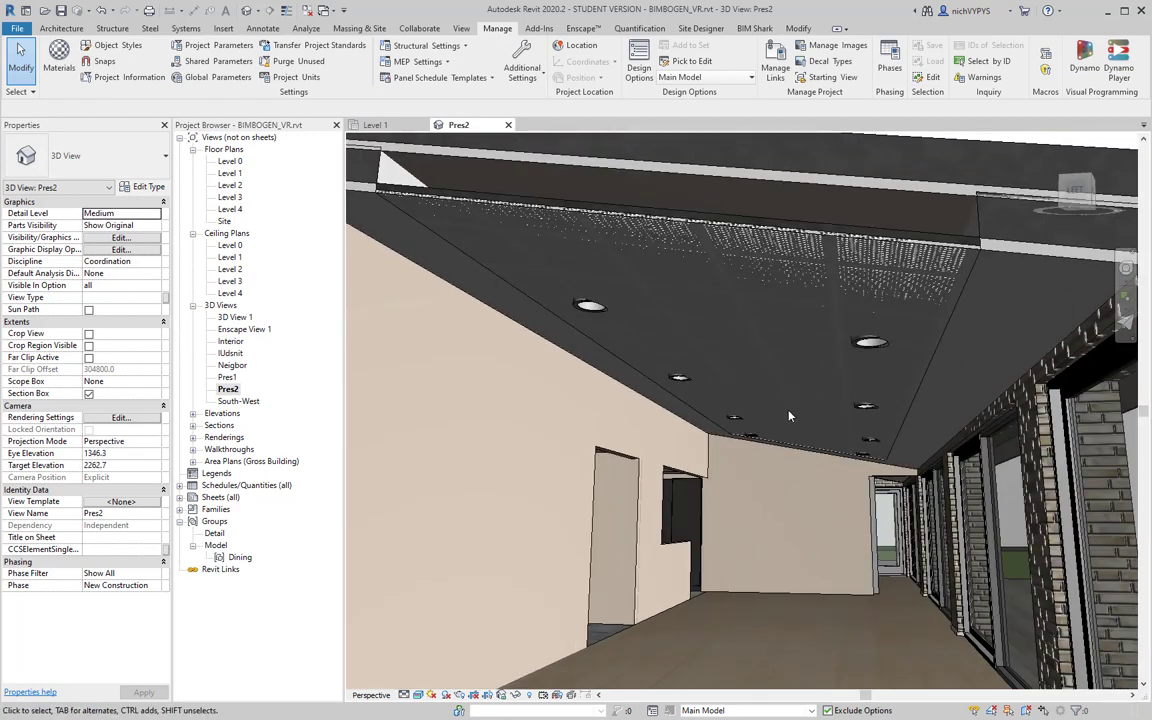
click(1008, 268)
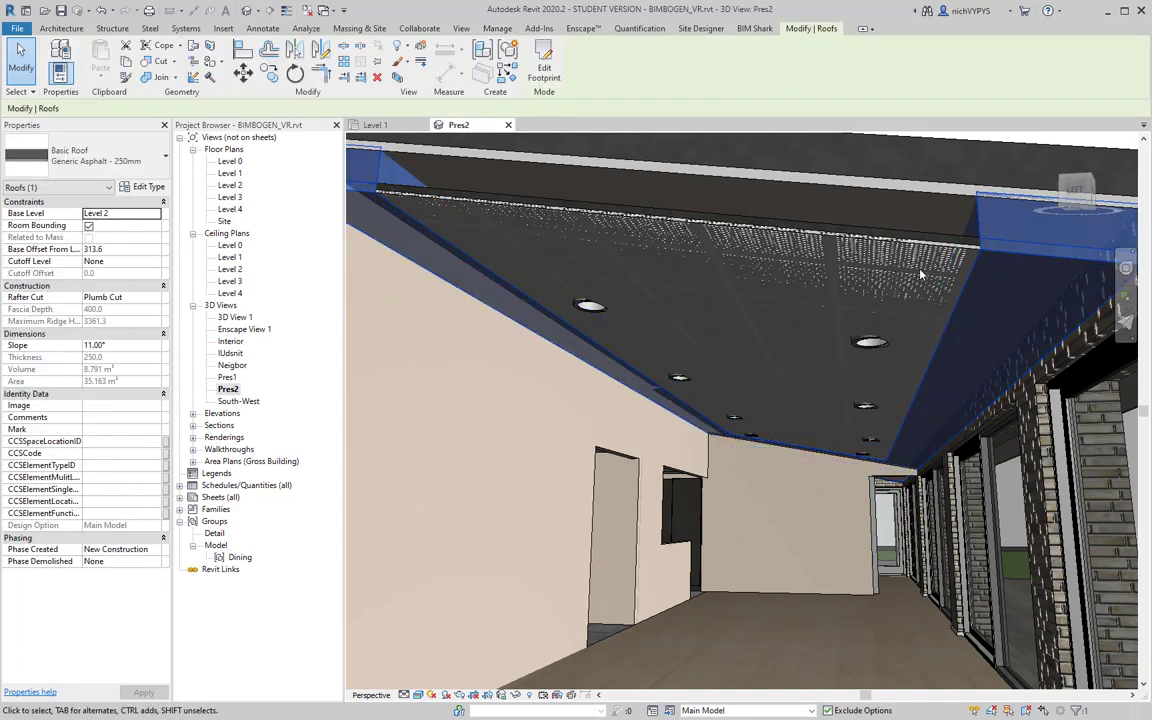
click(731, 225)
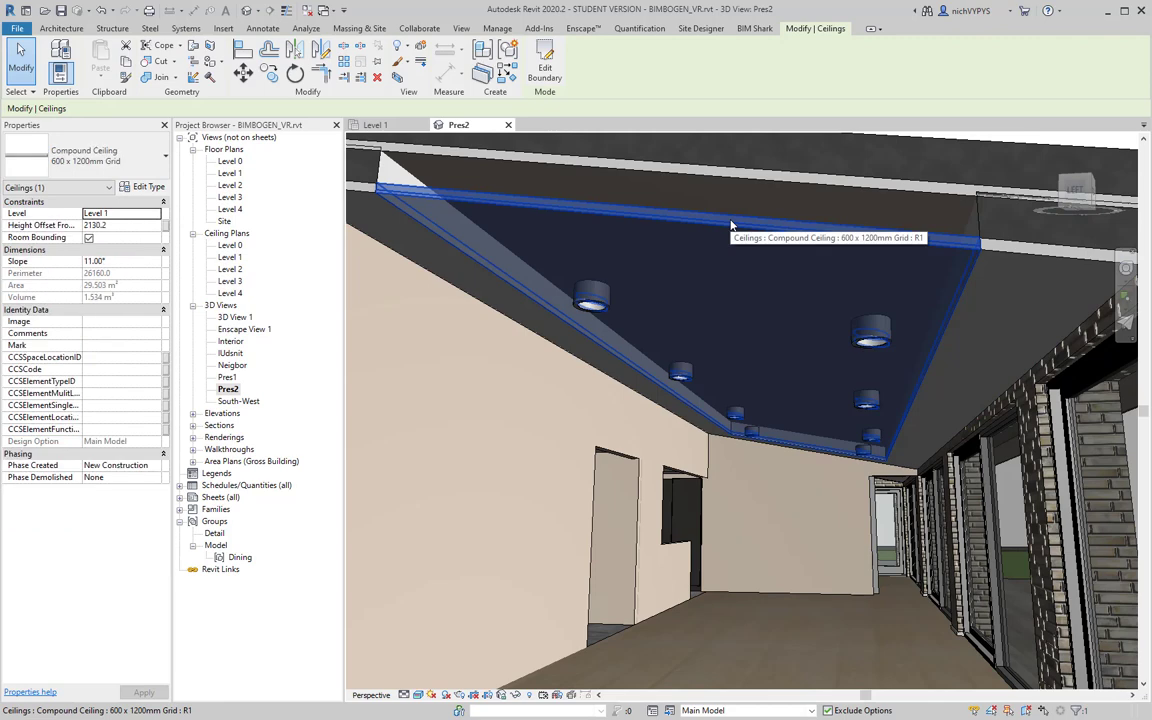
click(1048, 252)
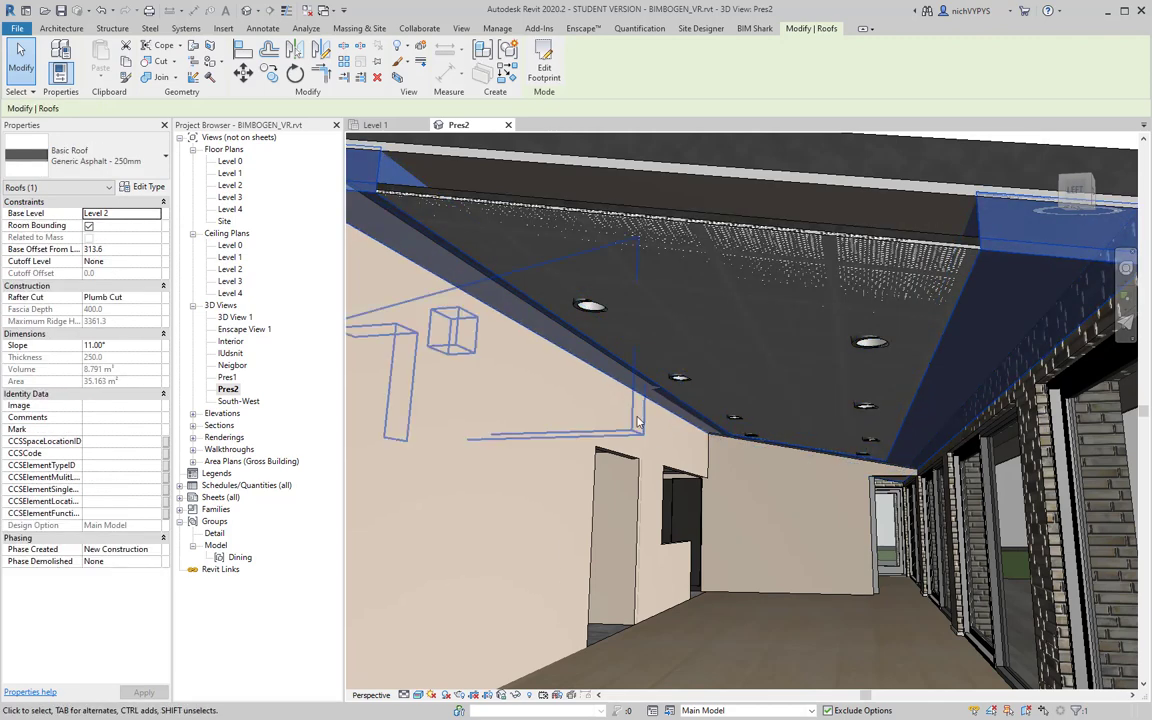
Step: Open the appearance settings of the Gips material used in the 50 mm bottom layer of the roof type
click(145, 188)
click(687, 280)
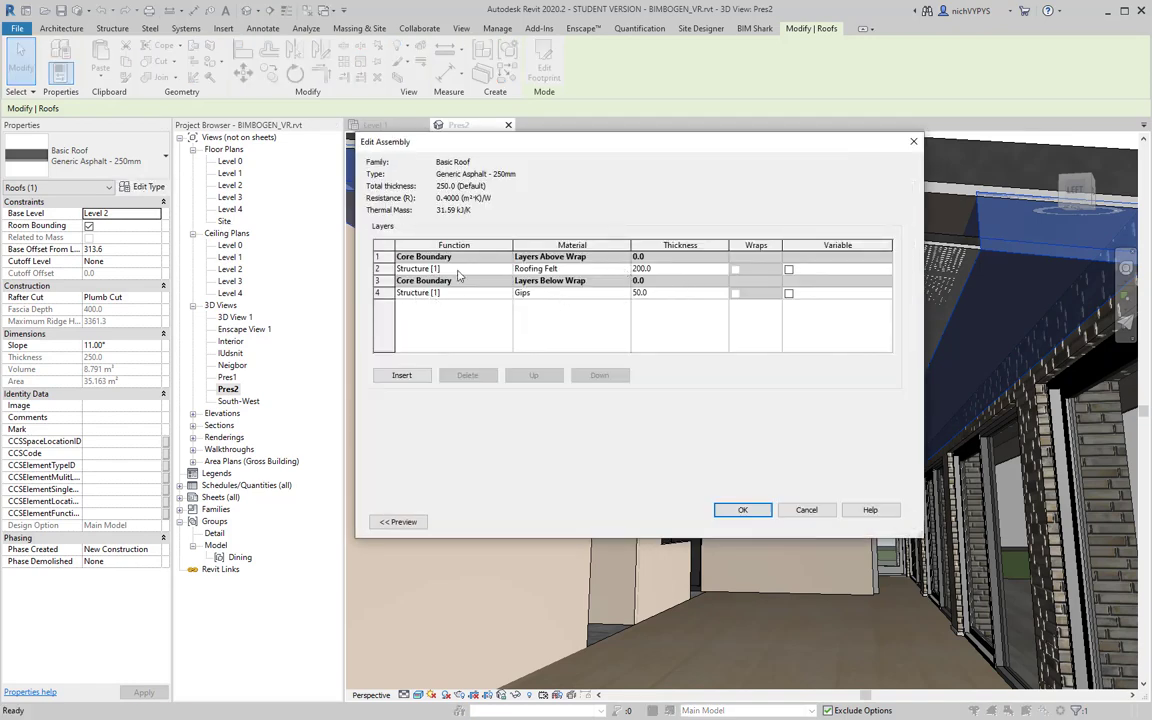
click(622, 293)
click(624, 293)
drag(392, 71, 444, 62)
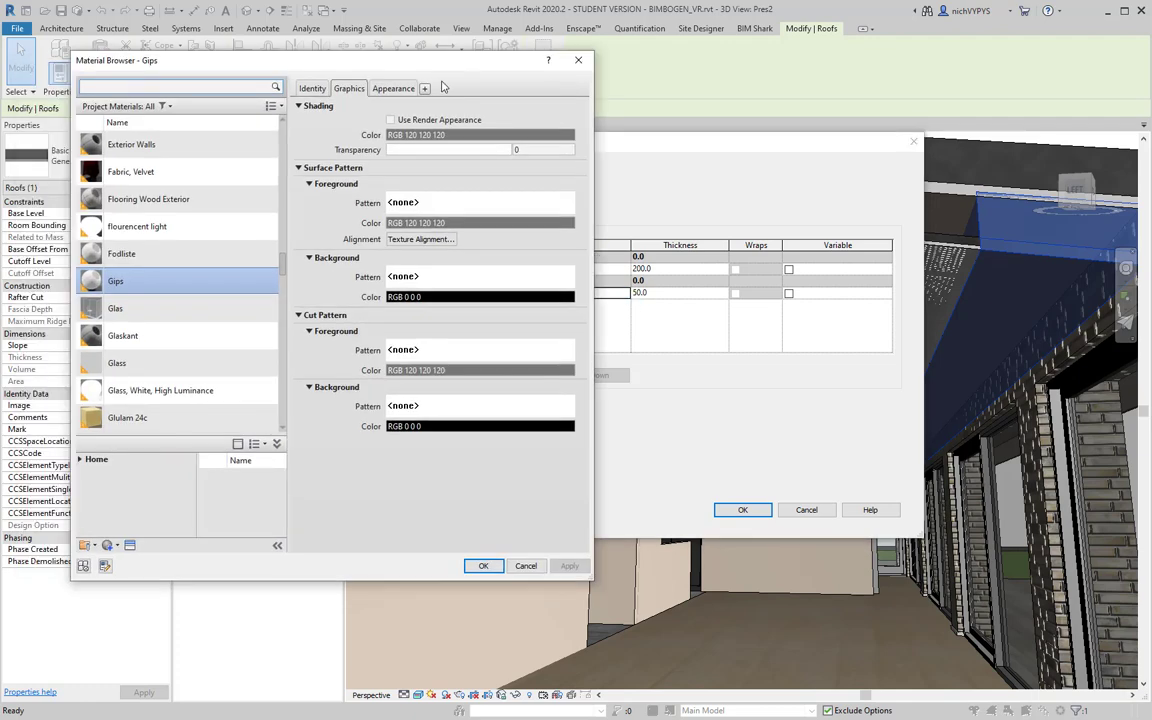
click(397, 88)
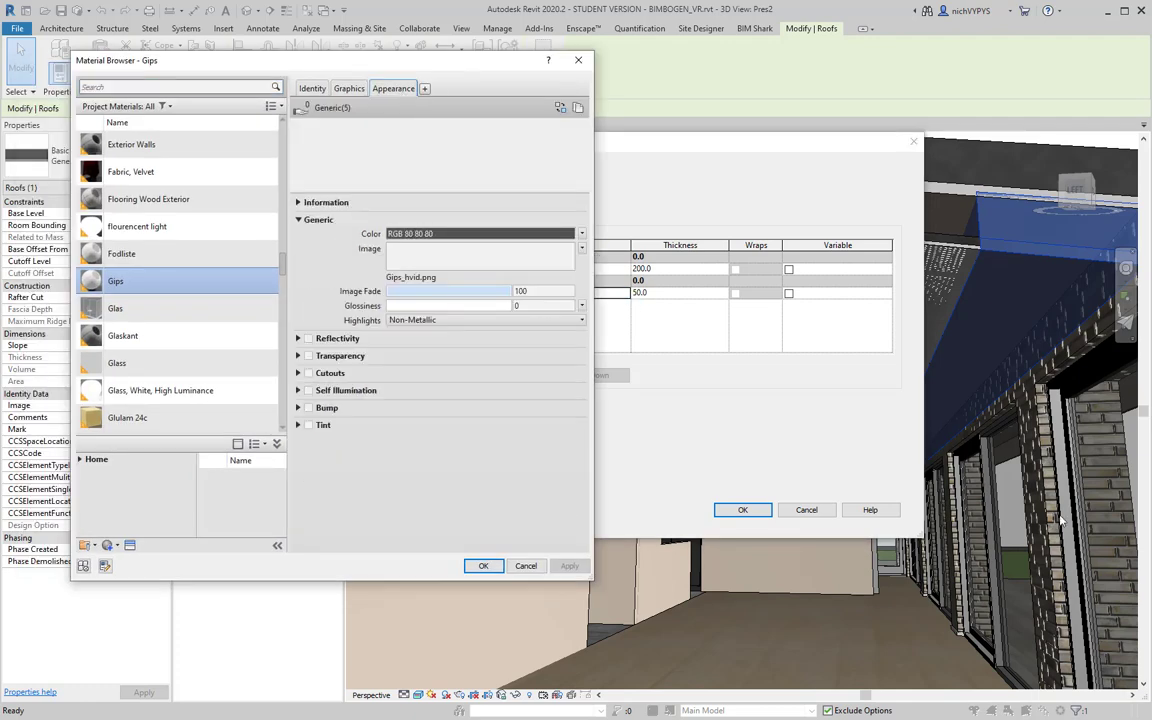
Step: Choose Gips_hvid.png from the Textures folder, shown as thumbnails, as the Gips image and confirm the material and roof type
click(431, 281)
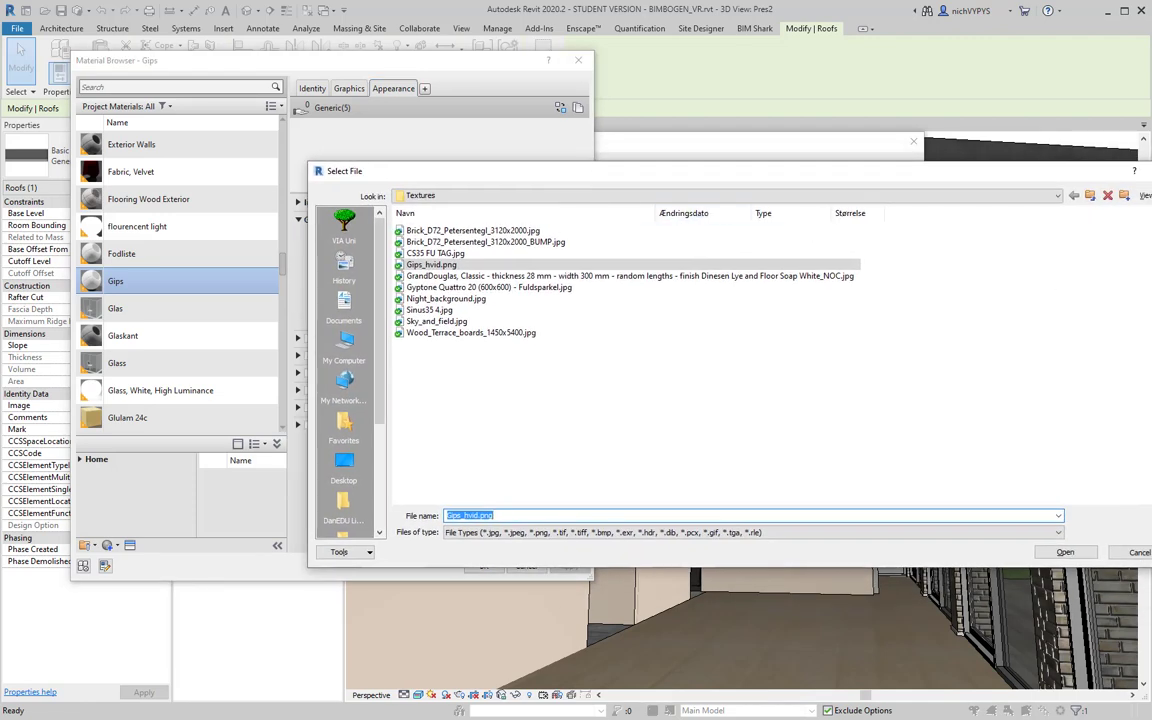
click(1145, 196)
click(1145, 242)
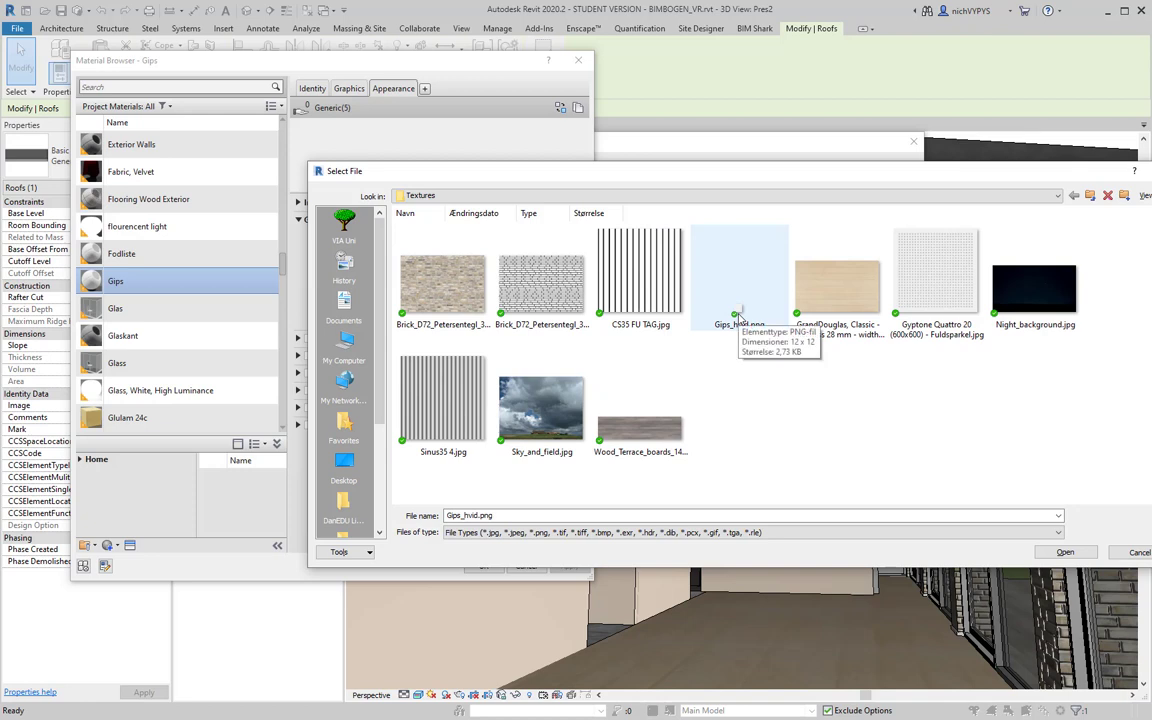
click(1065, 552)
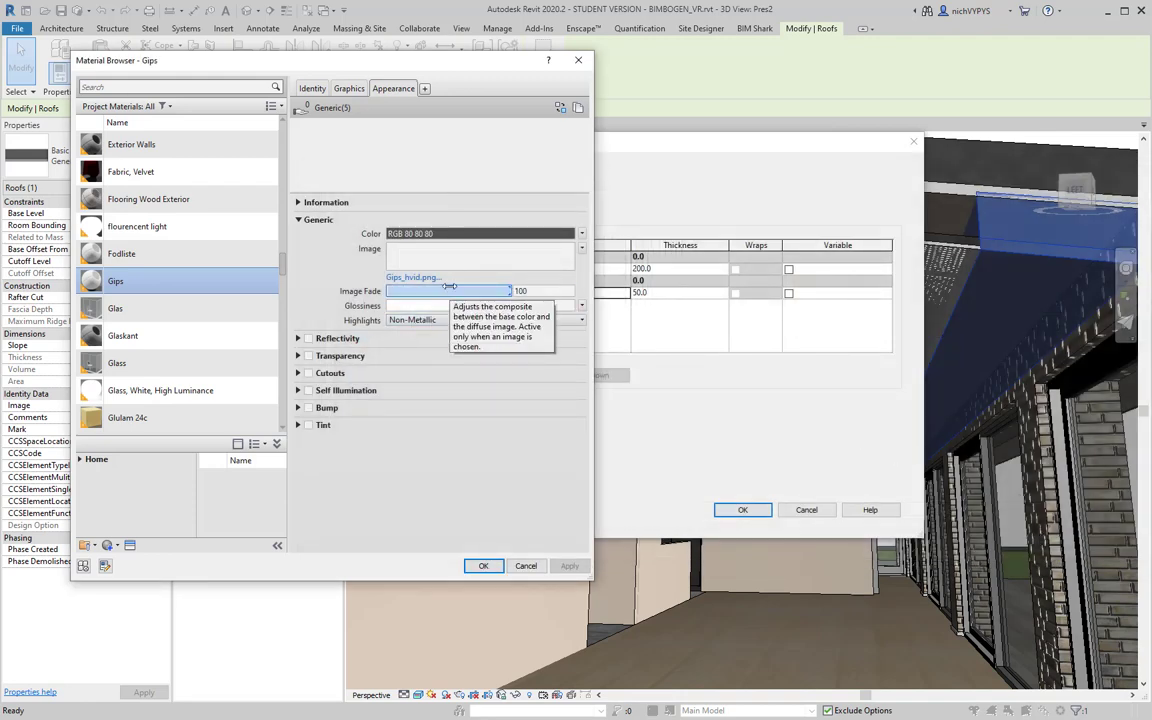
click(483, 566)
click(742, 510)
click(756, 521)
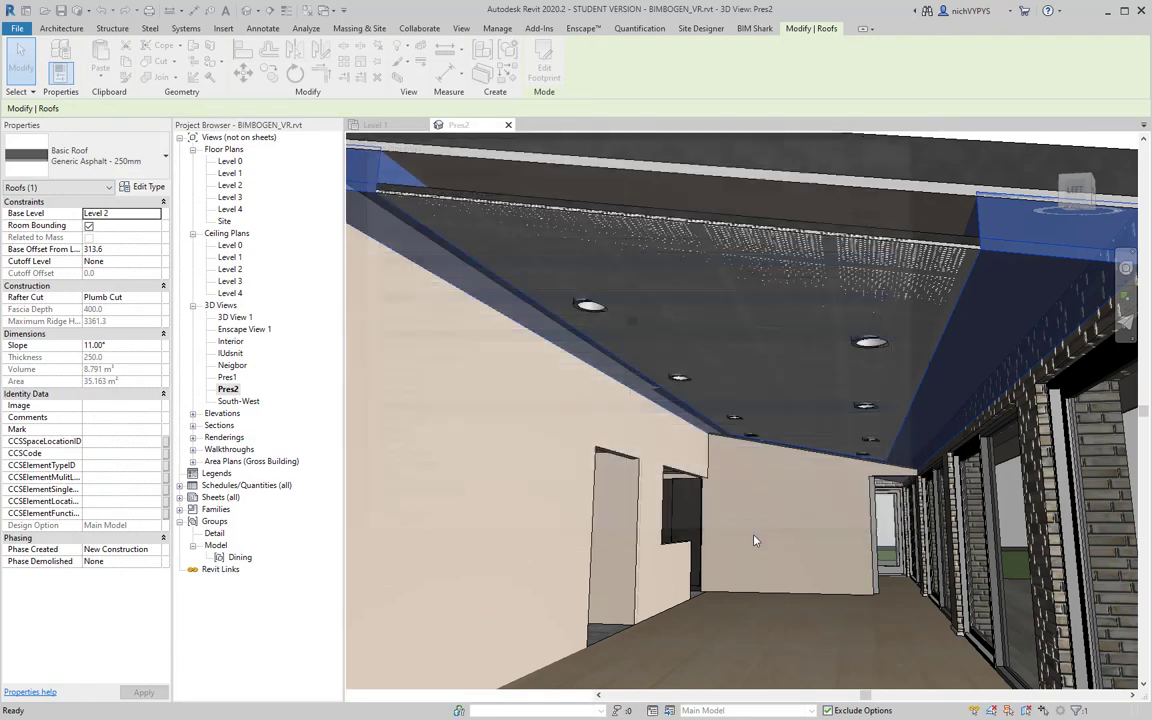
Step: Open the appearance settings of the Gyproc material used in the finish layer of the suspended ceiling's type
click(766, 232)
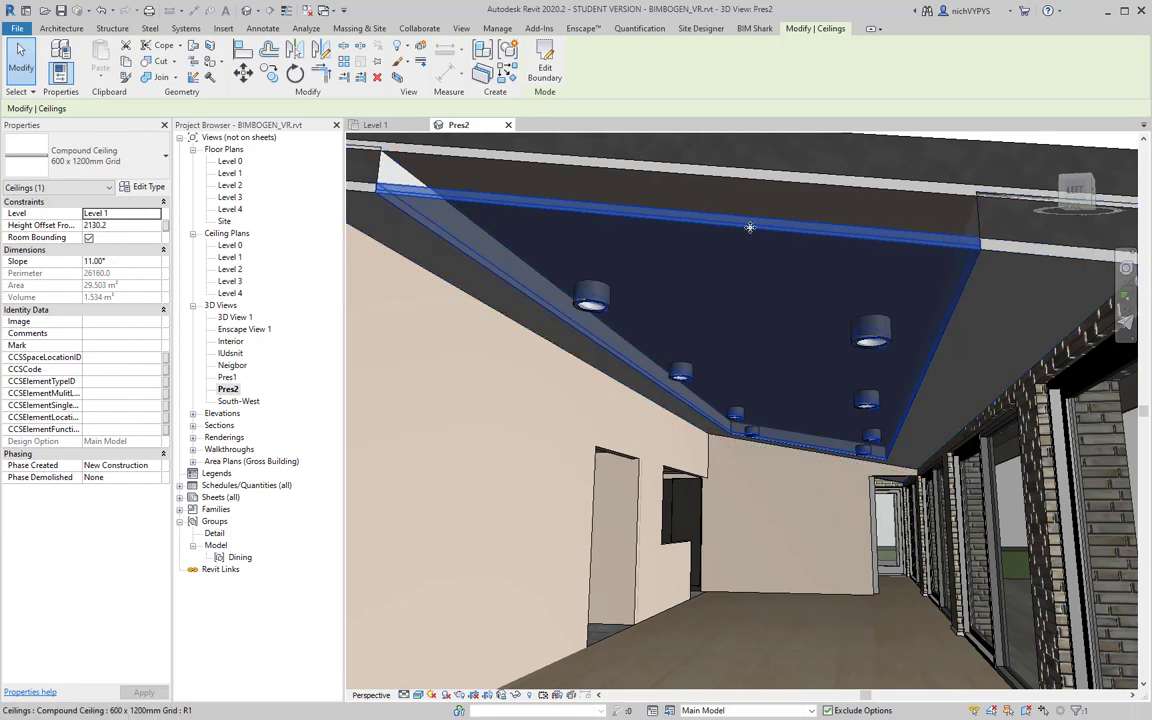
click(148, 187)
click(655, 251)
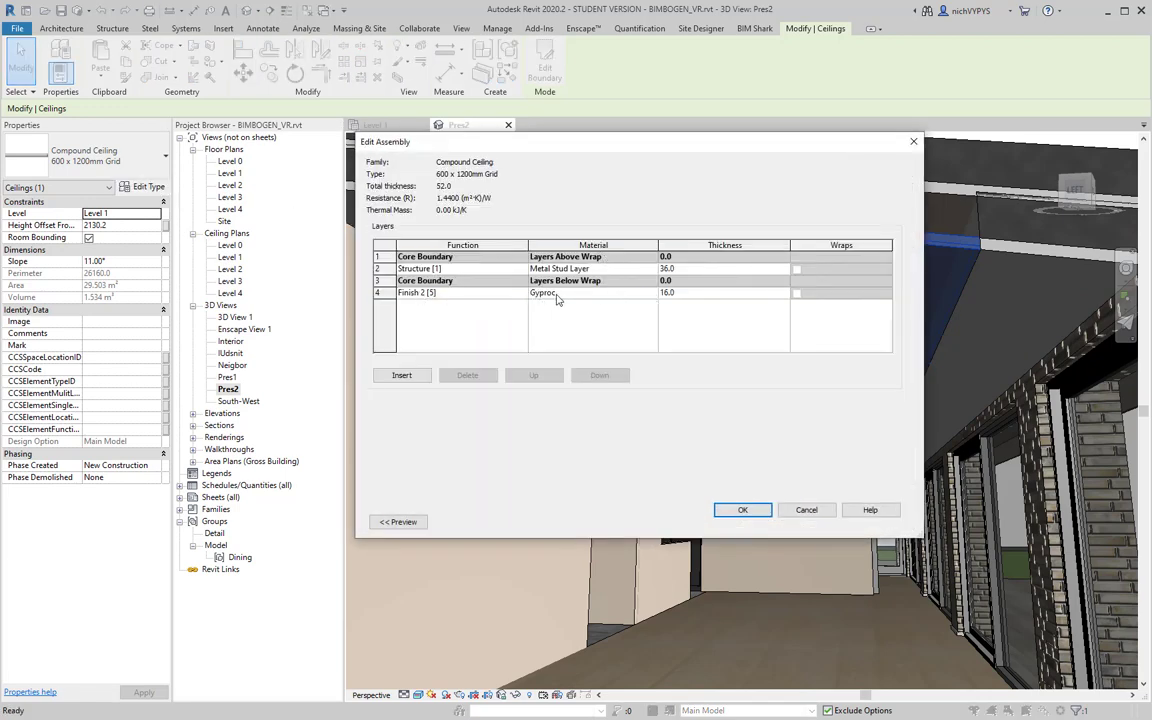
click(620, 292)
click(651, 292)
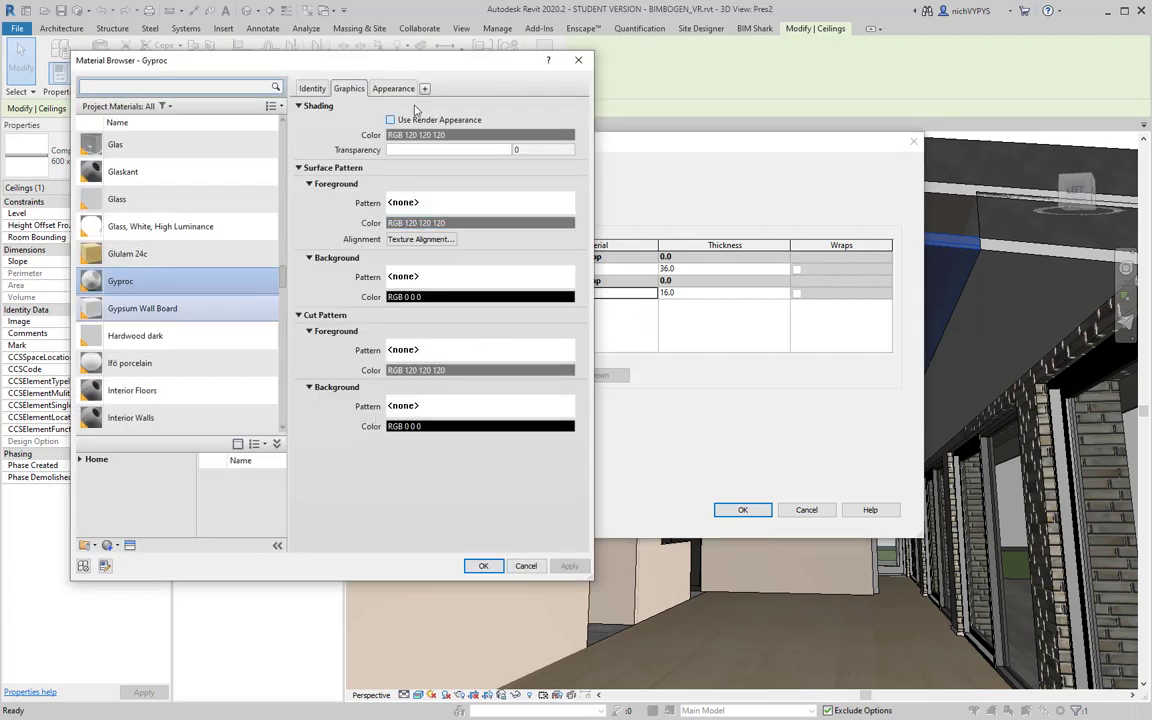
click(392, 89)
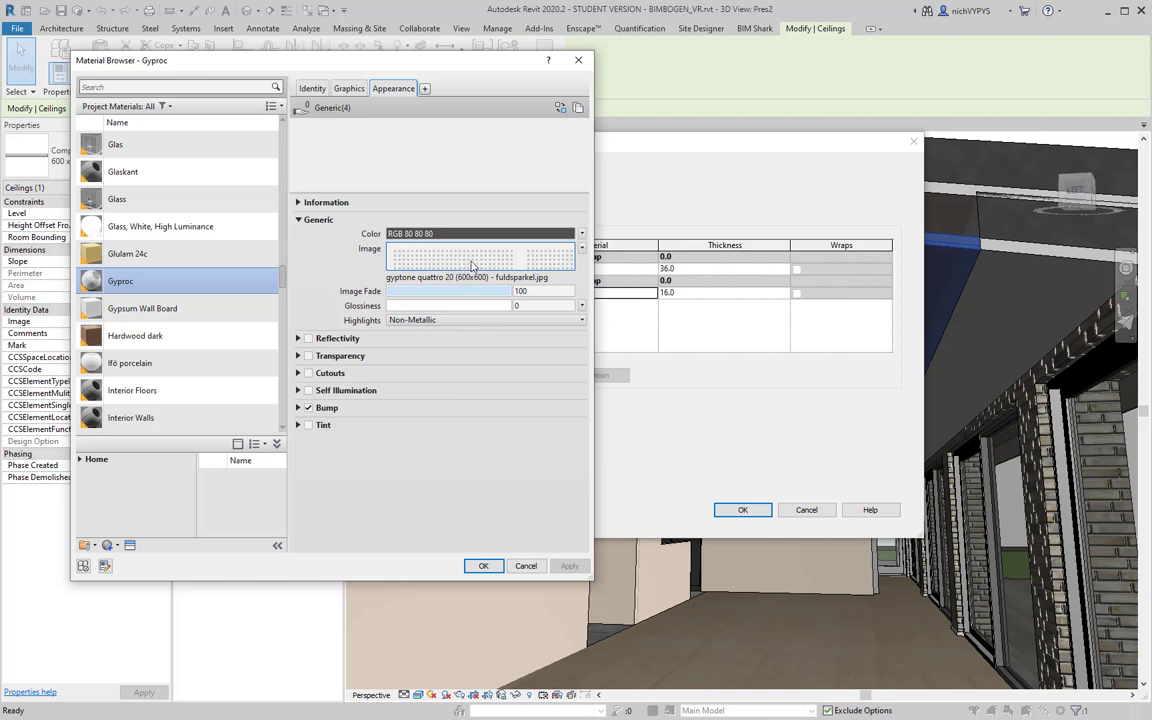
Step: View the source image file of the Gyproc appearance in the Textures folder without choosing another one
mouse_move(476, 265)
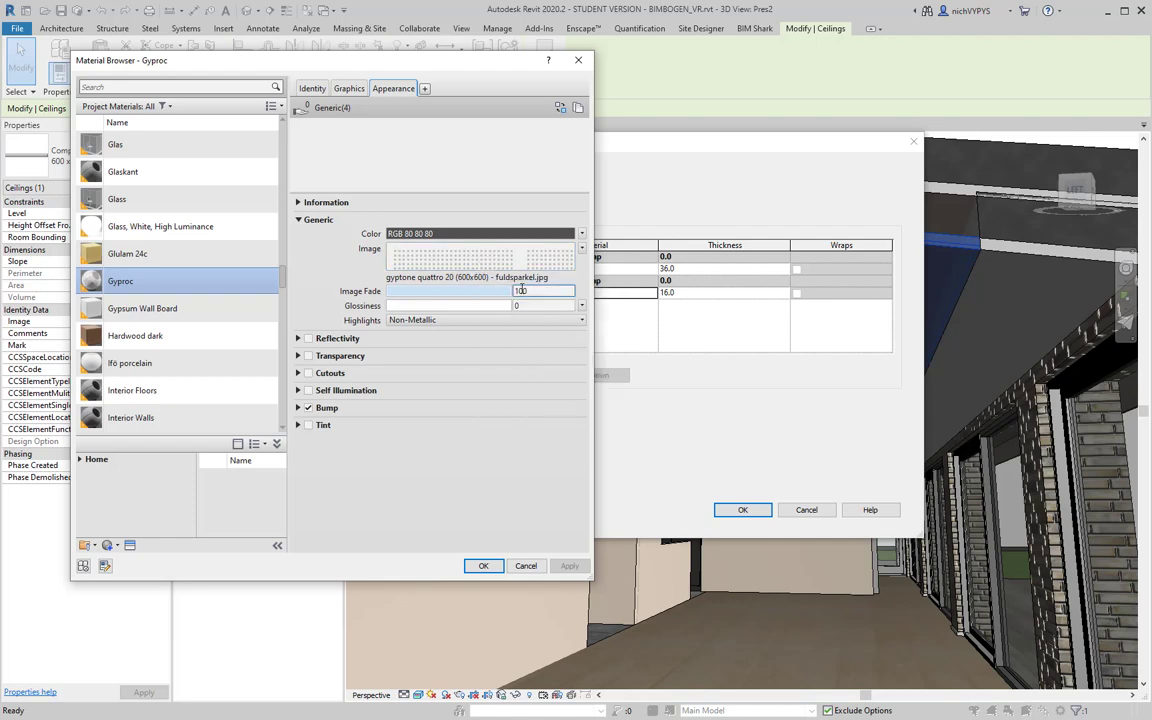
click(480, 259)
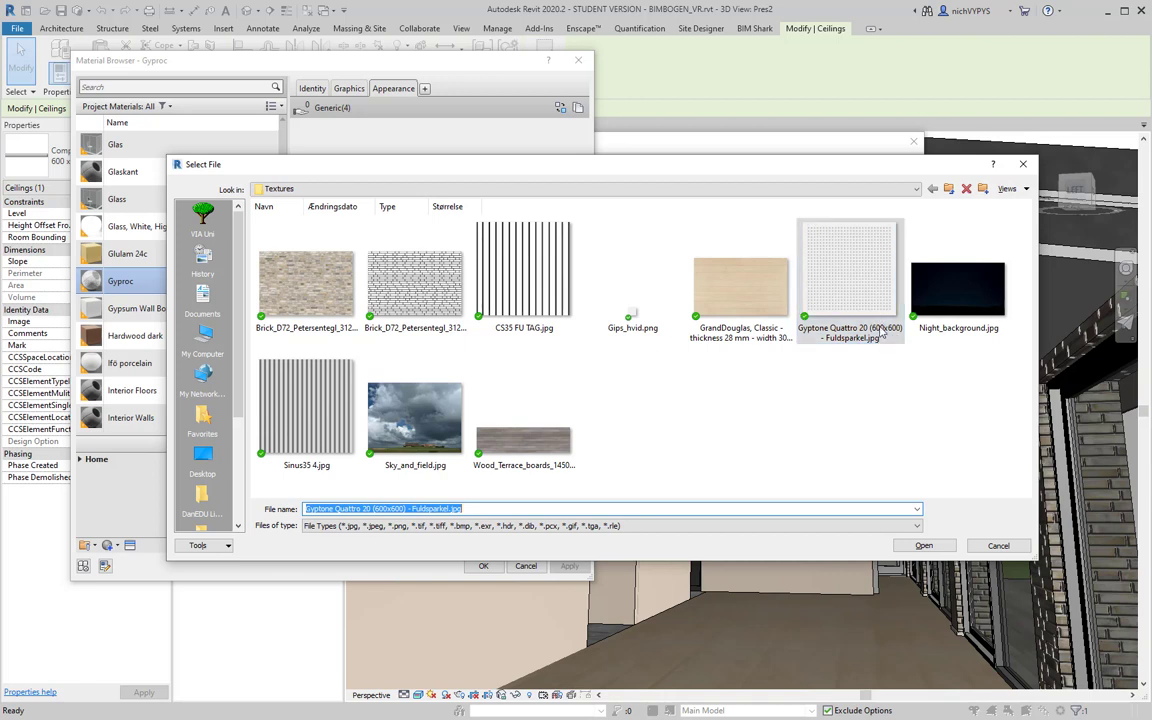
click(989, 546)
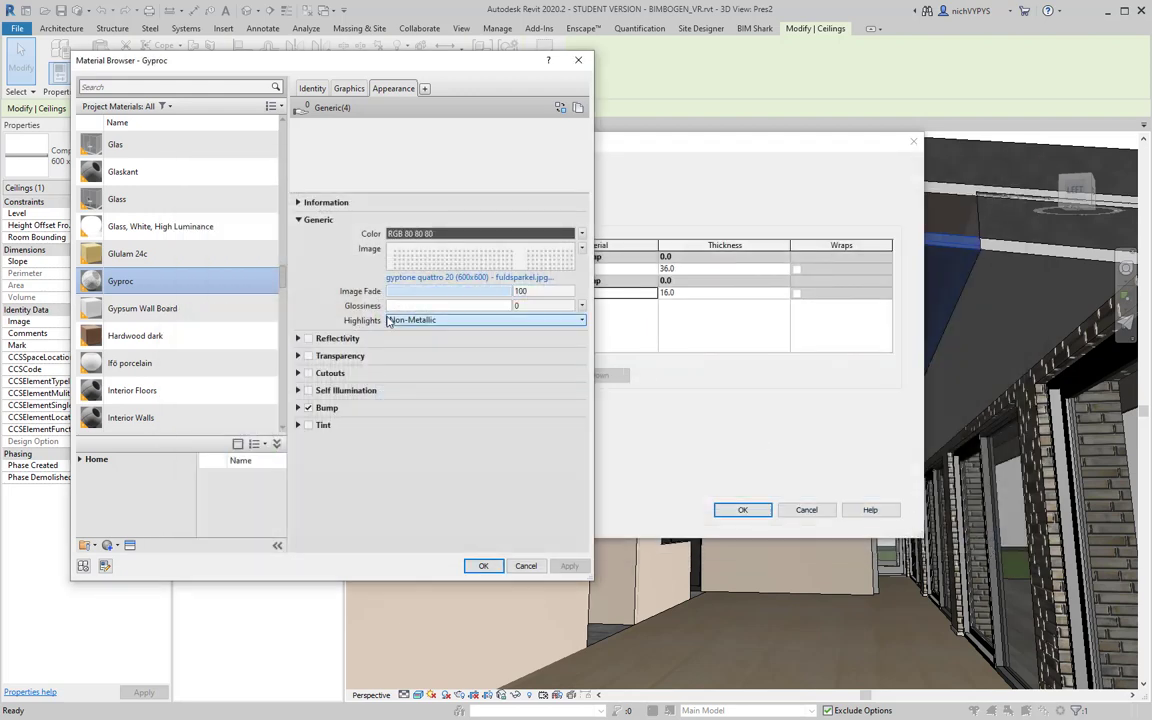
Step: Examine the sample width and height of the Gyproc image in the Texture Editor
click(482, 260)
drag(282, 156, 515, 127)
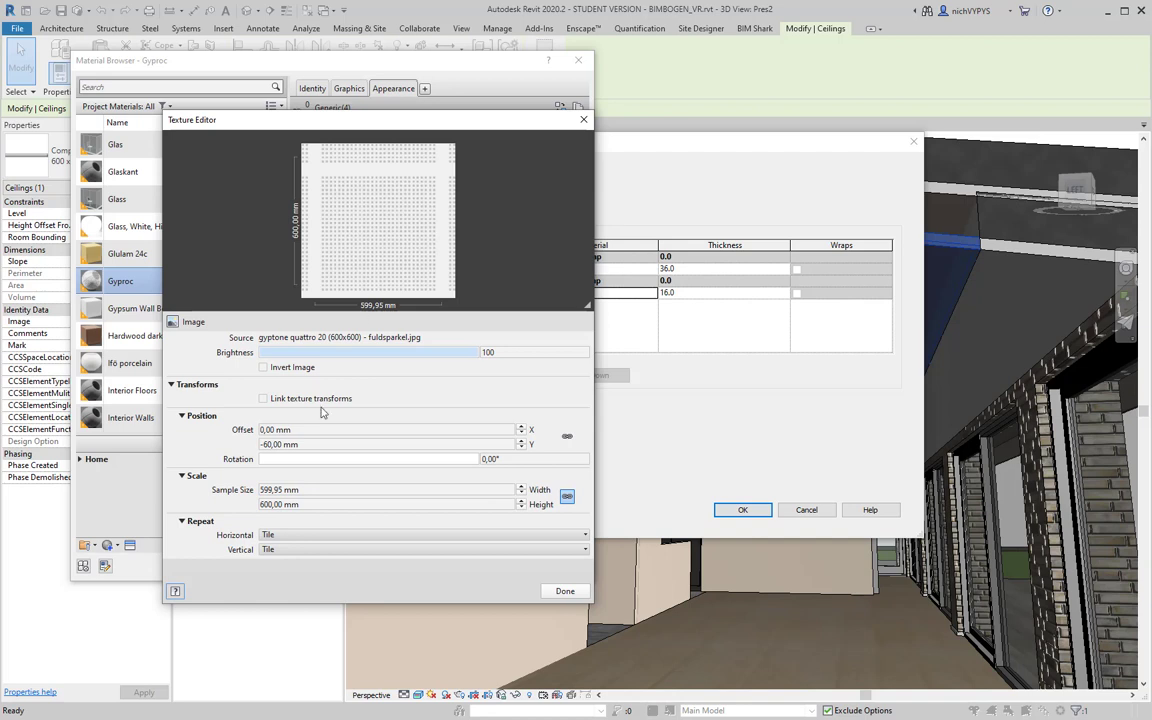
click(308, 490)
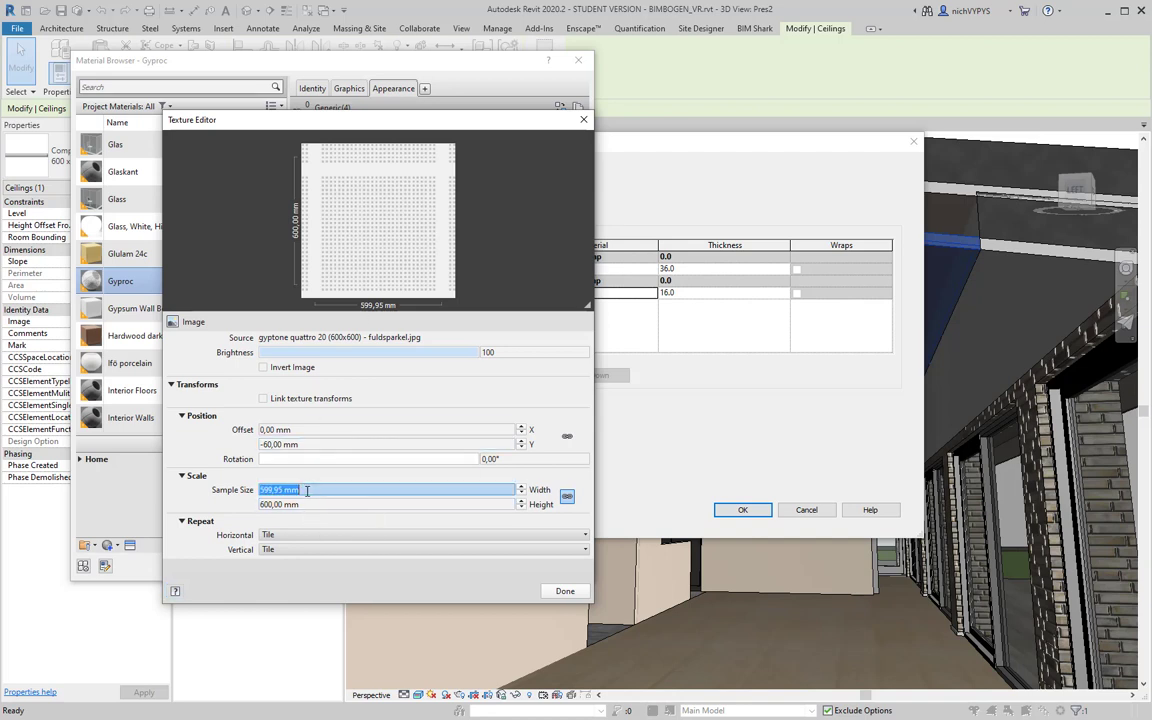
key(Tab)
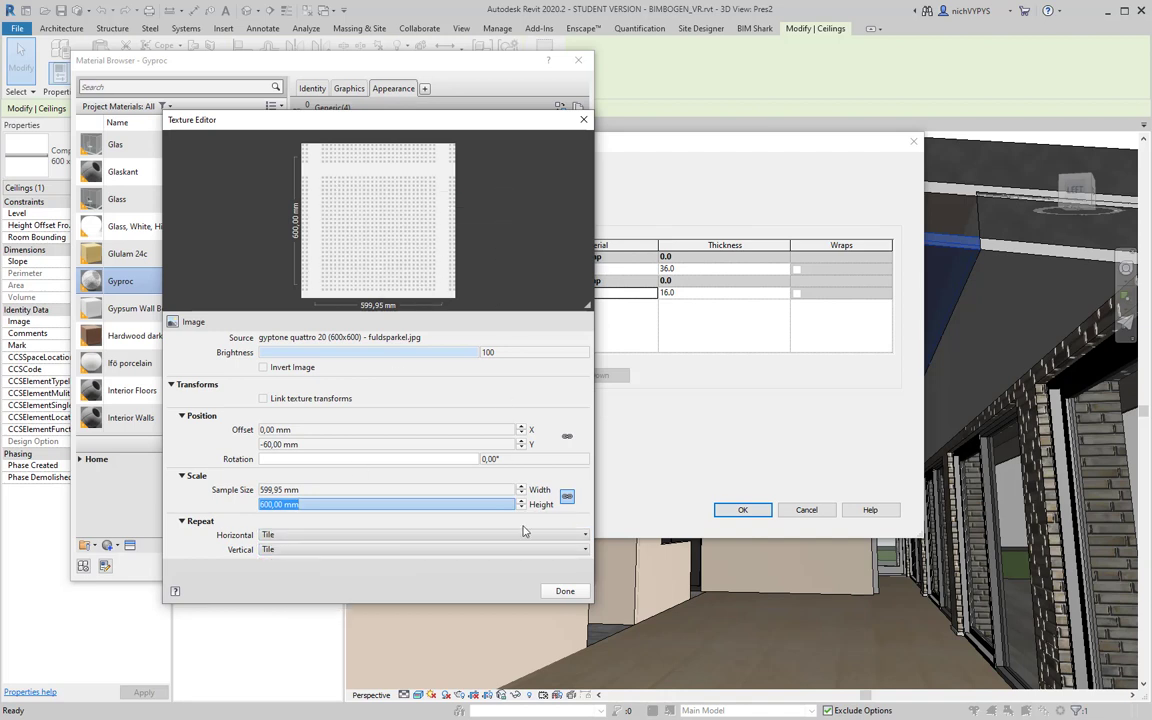
click(563, 591)
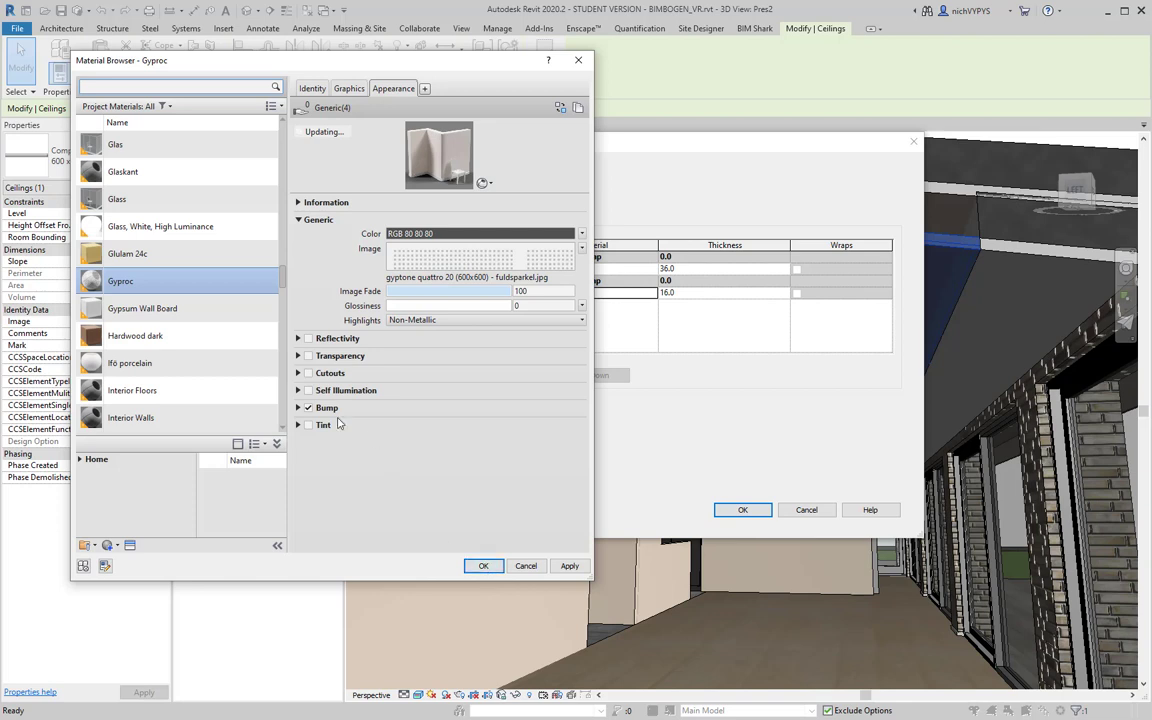
Step: Examine the Gyproc material's Bump image and amount, and close the material and ceiling type settings
click(298, 408)
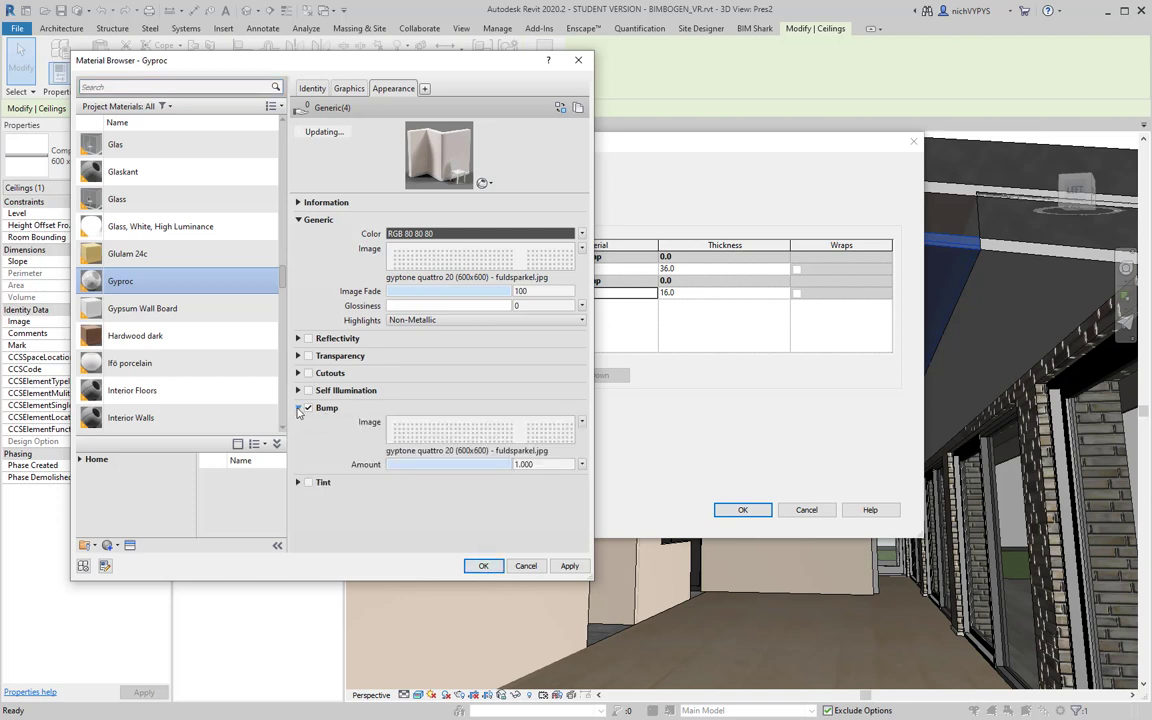
mouse_move(451, 434)
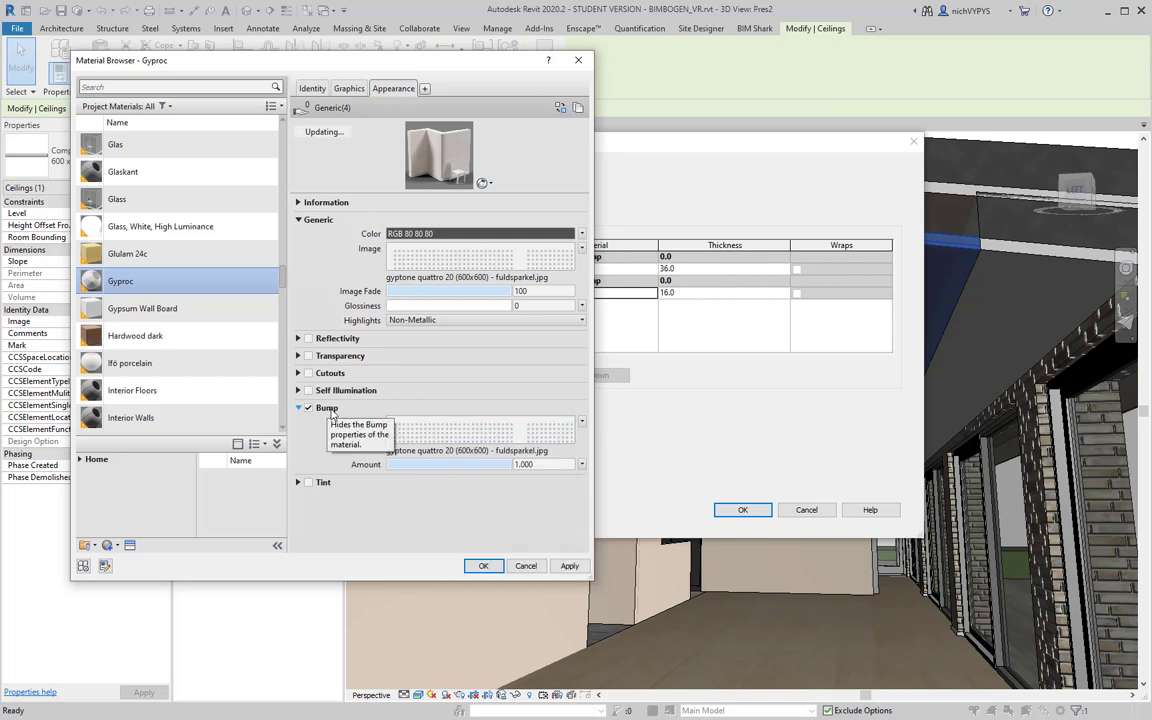
click(481, 566)
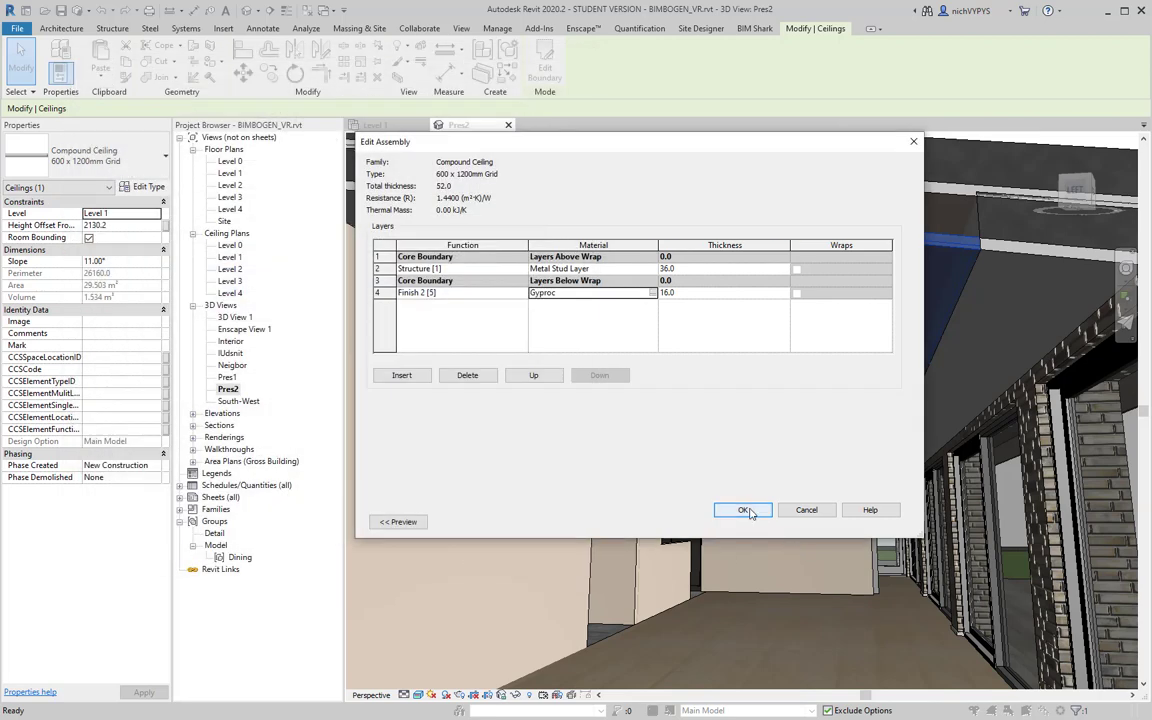
click(743, 509)
click(757, 522)
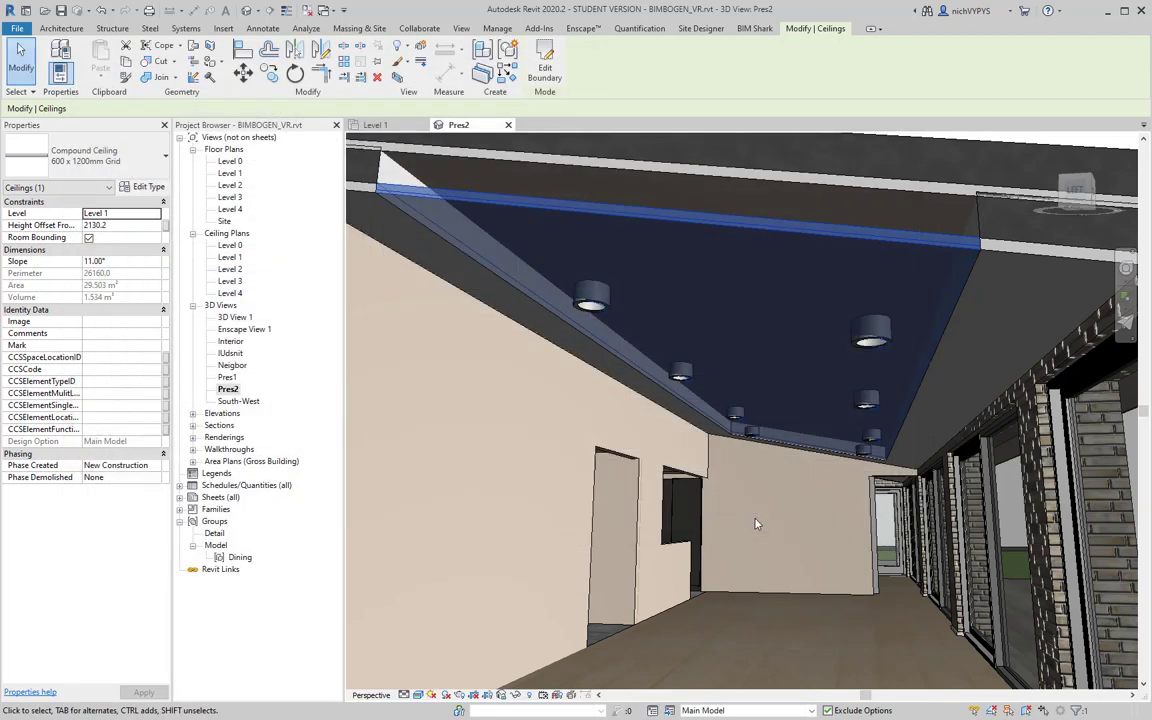
Step: Open the appearance settings of the Brick D72 material in the outer layer of the upper exterior wall's type
scroll(757, 522, down, 10)
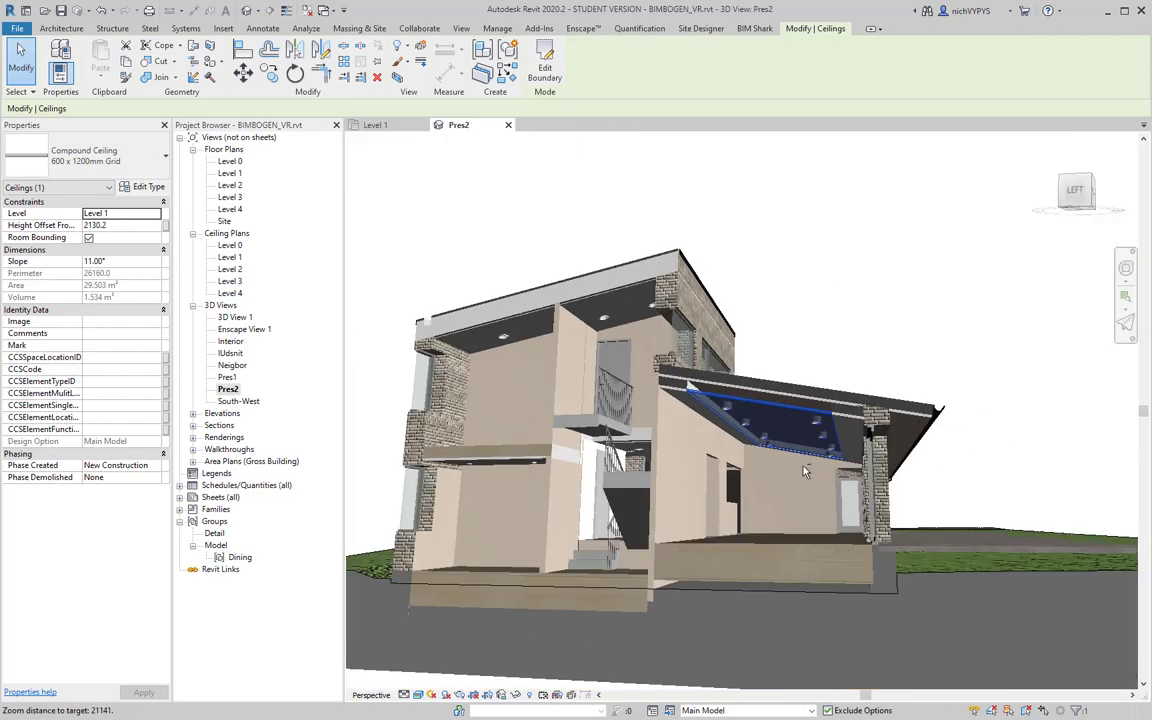
scroll(583, 224, up, 5)
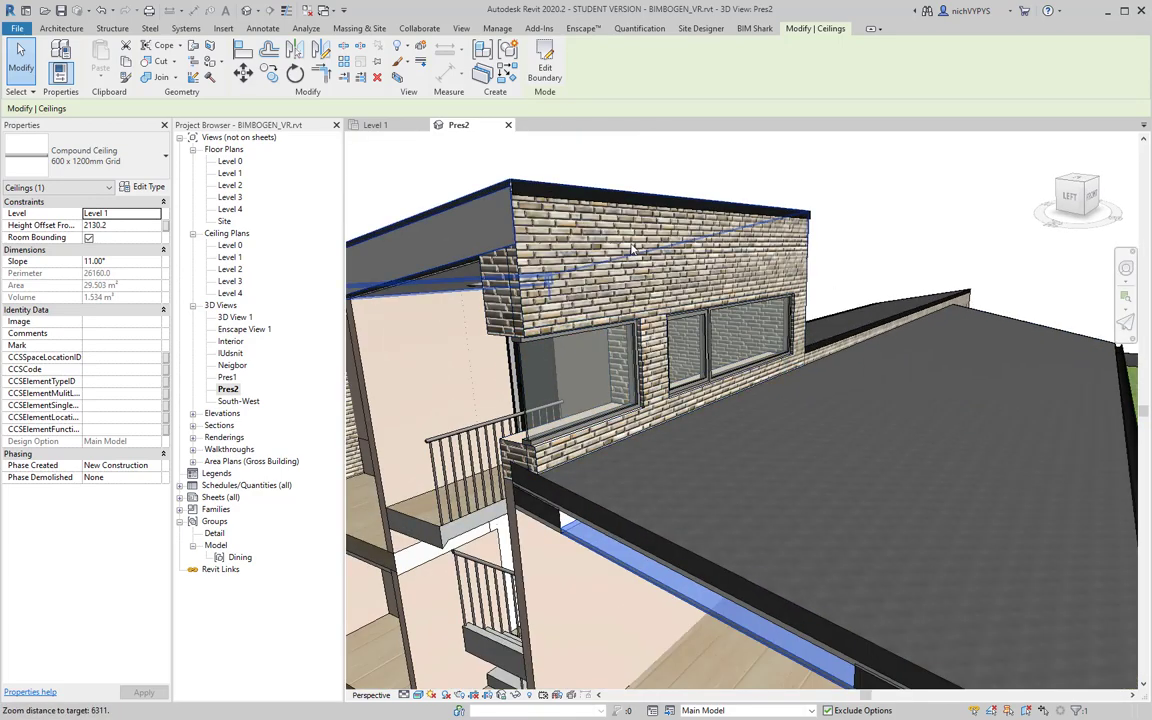
click(588, 310)
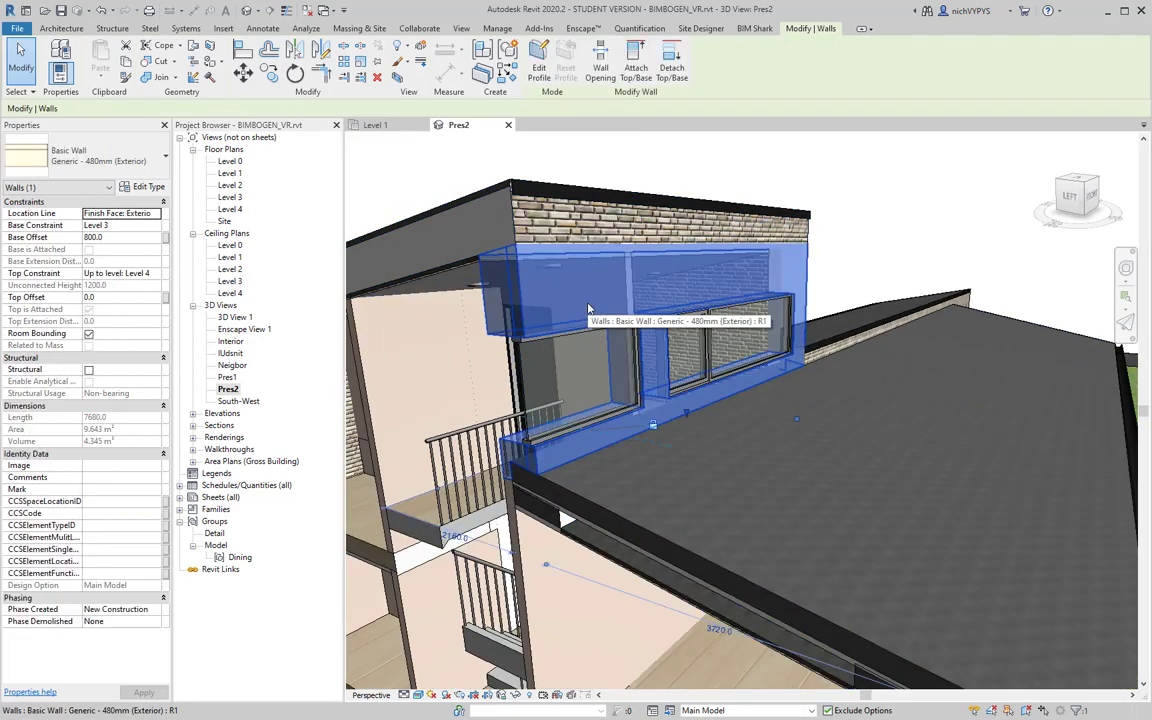
click(140, 187)
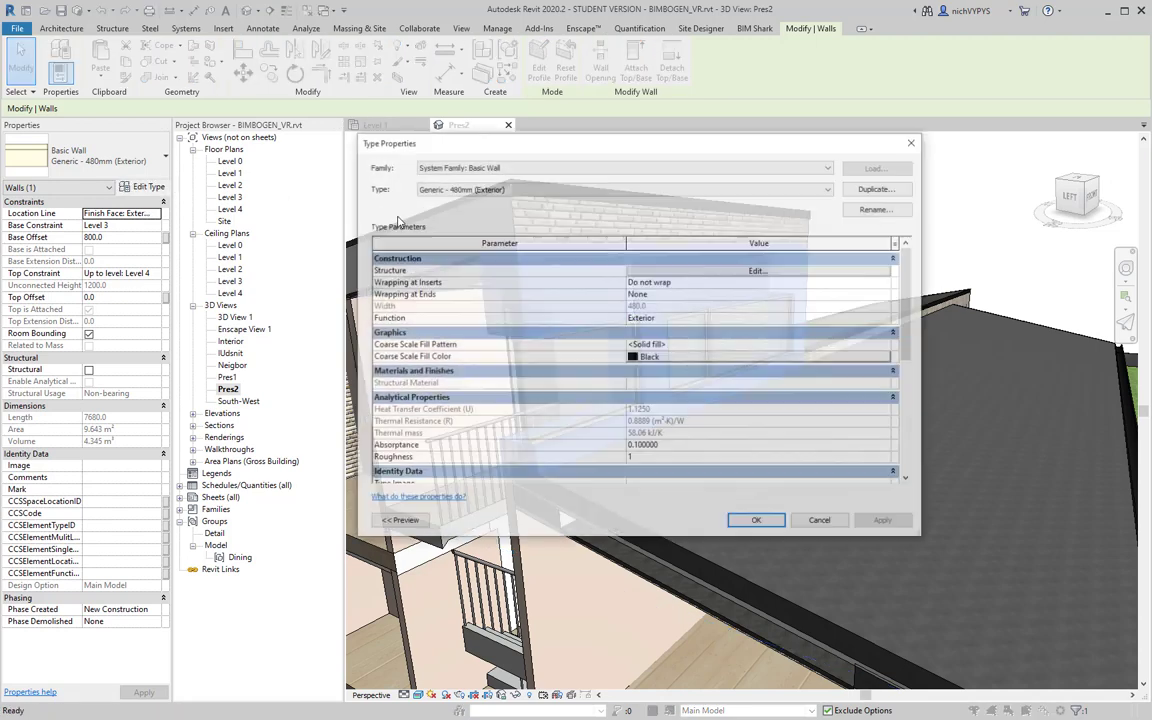
click(697, 271)
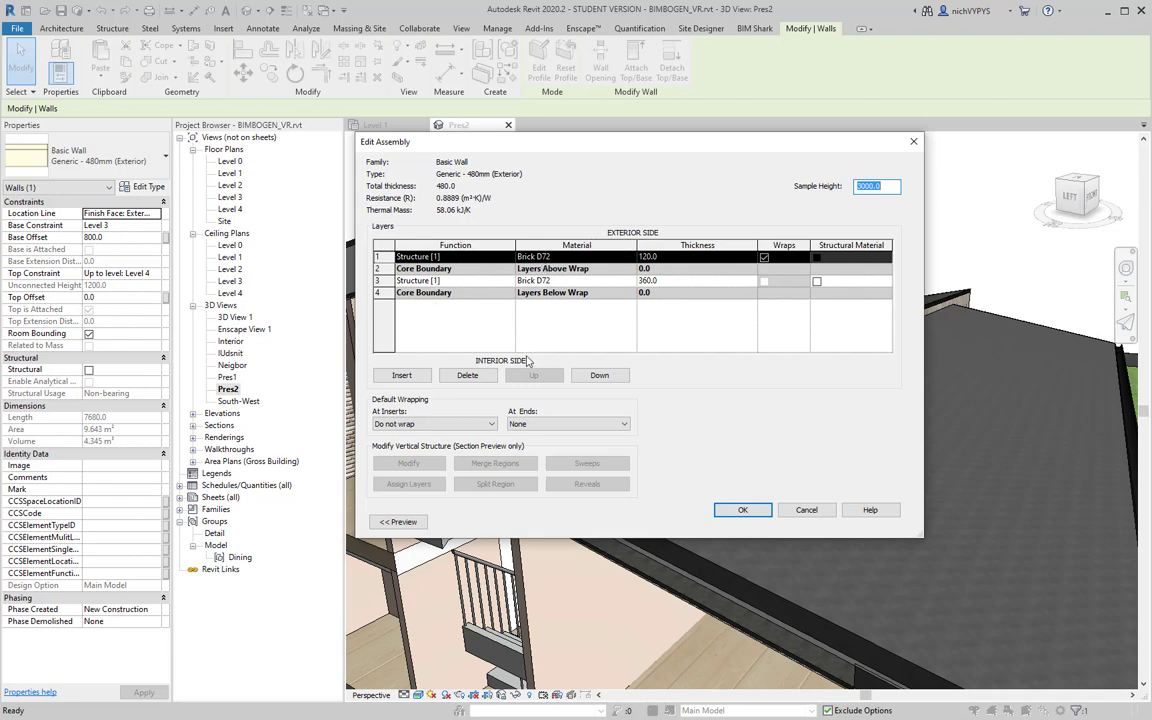
click(630, 257)
click(630, 257)
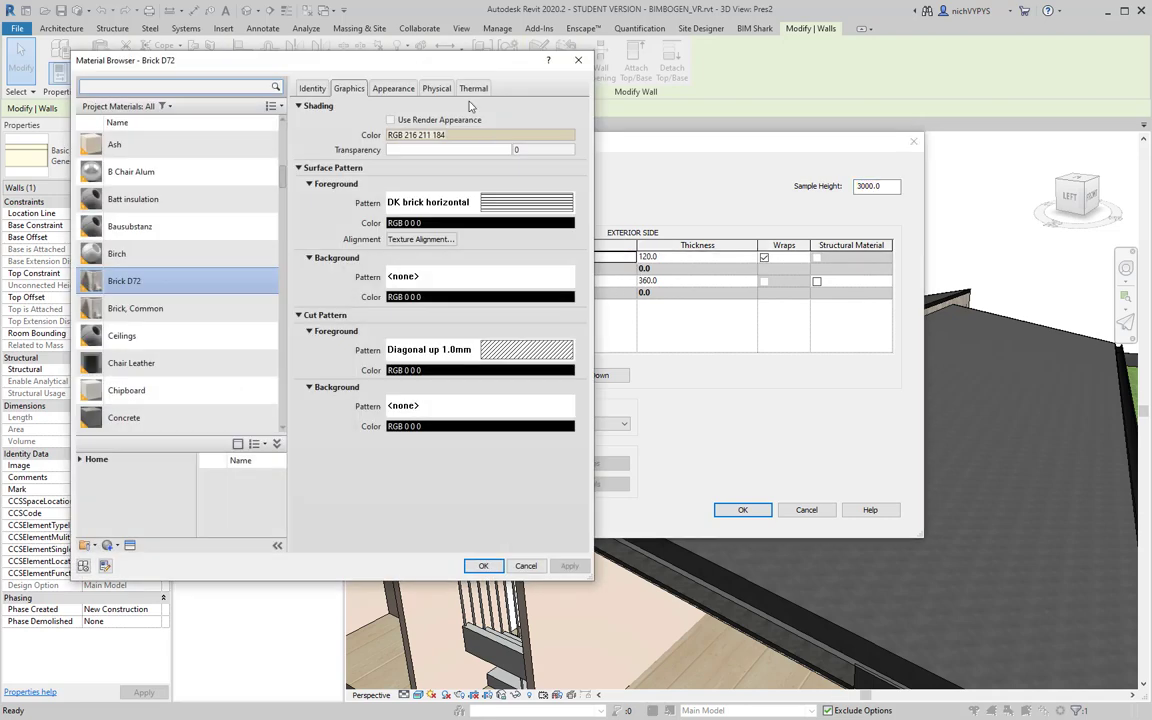
click(393, 89)
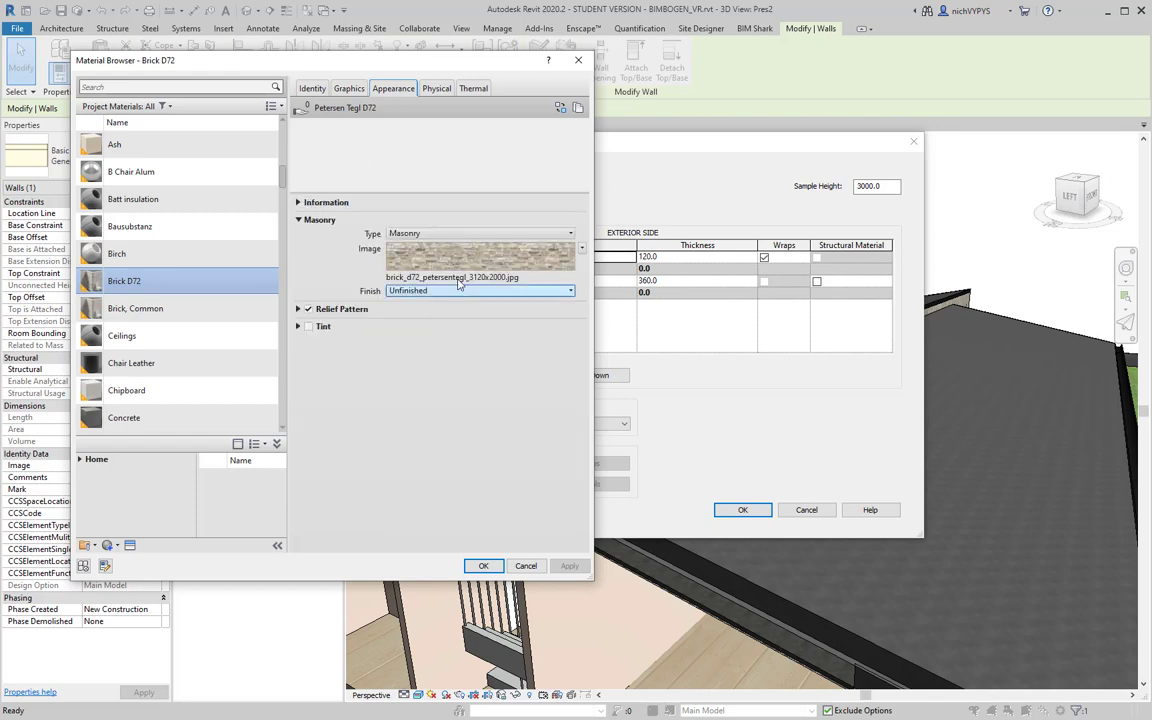
Step: View the source image file of the Brick D72 appearance in the Textures folder without choosing another one
click(457, 279)
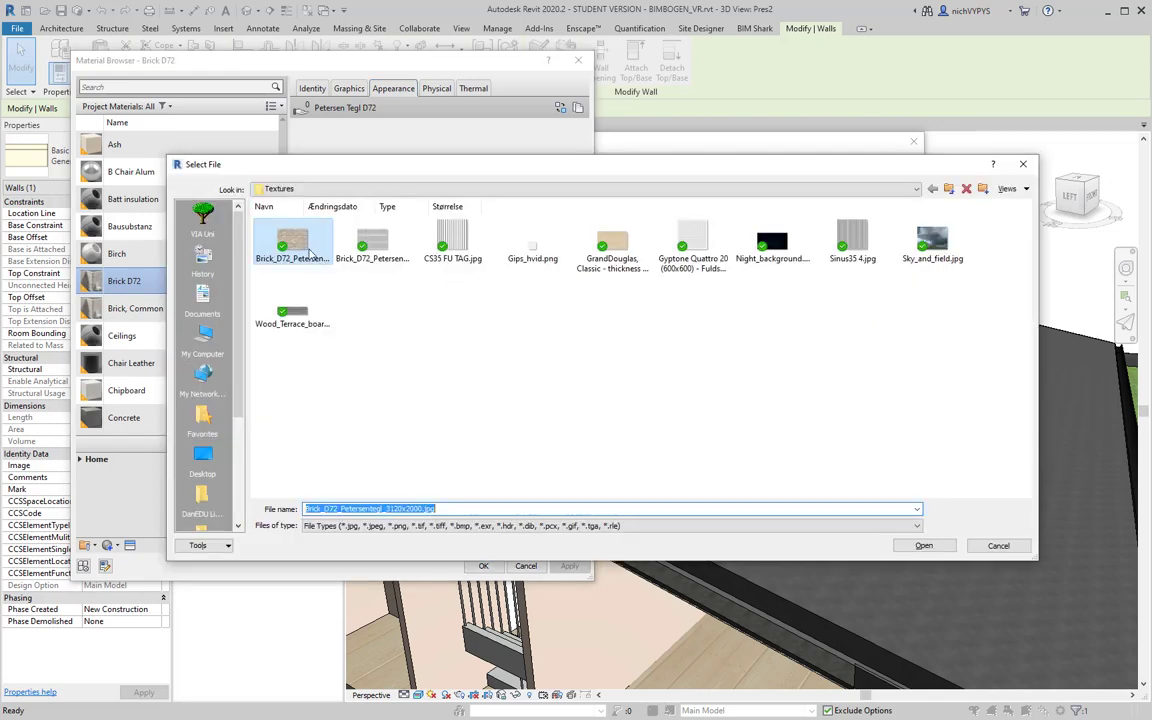
ctrl+scroll(305, 257, up, 3)
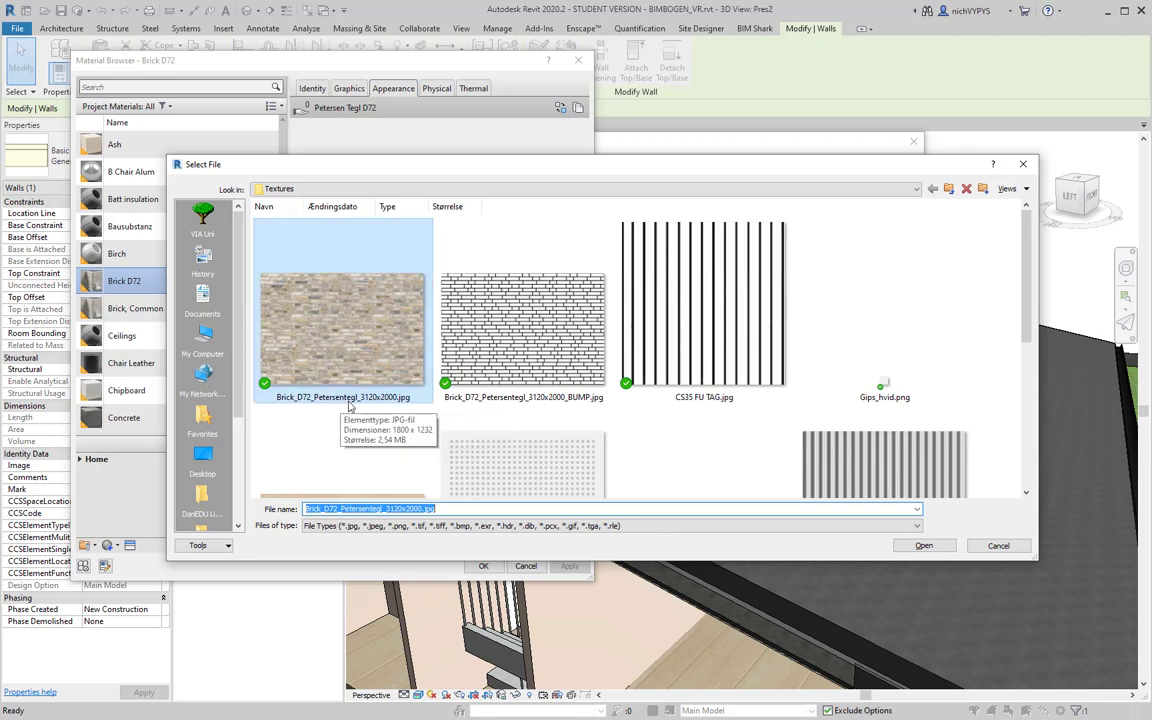
click(999, 545)
Step: Examine the sample width and height of the Brick D72 image in the Texture Editor
click(446, 262)
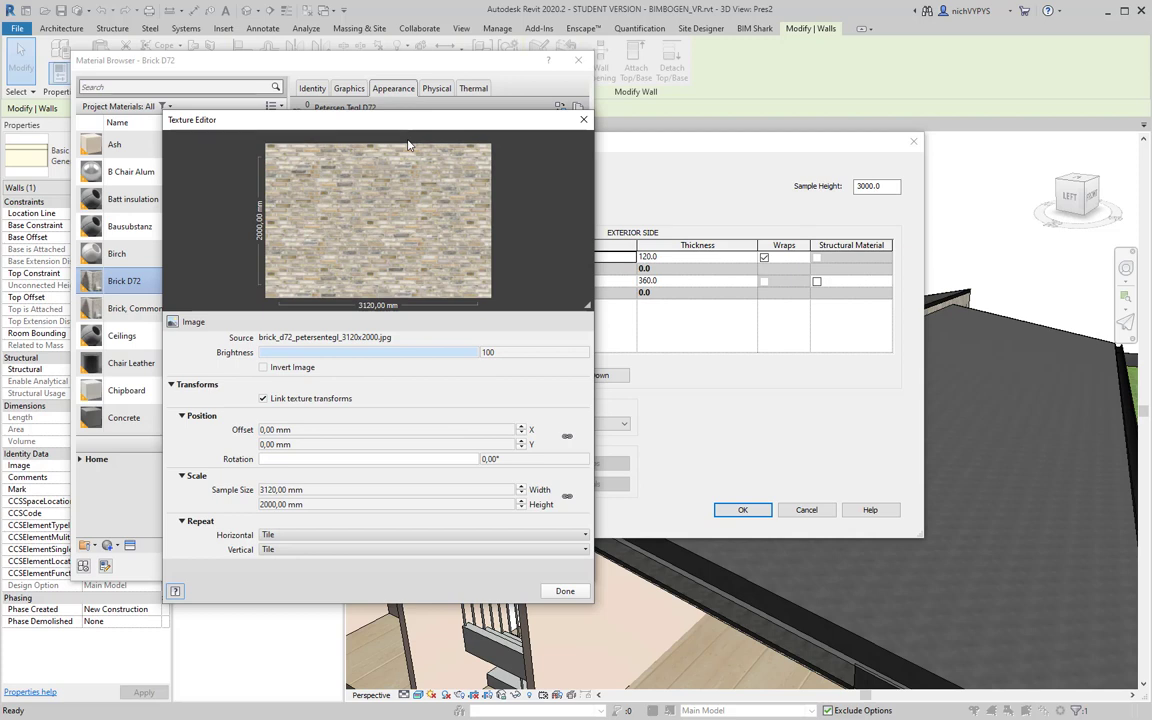
click(365, 503)
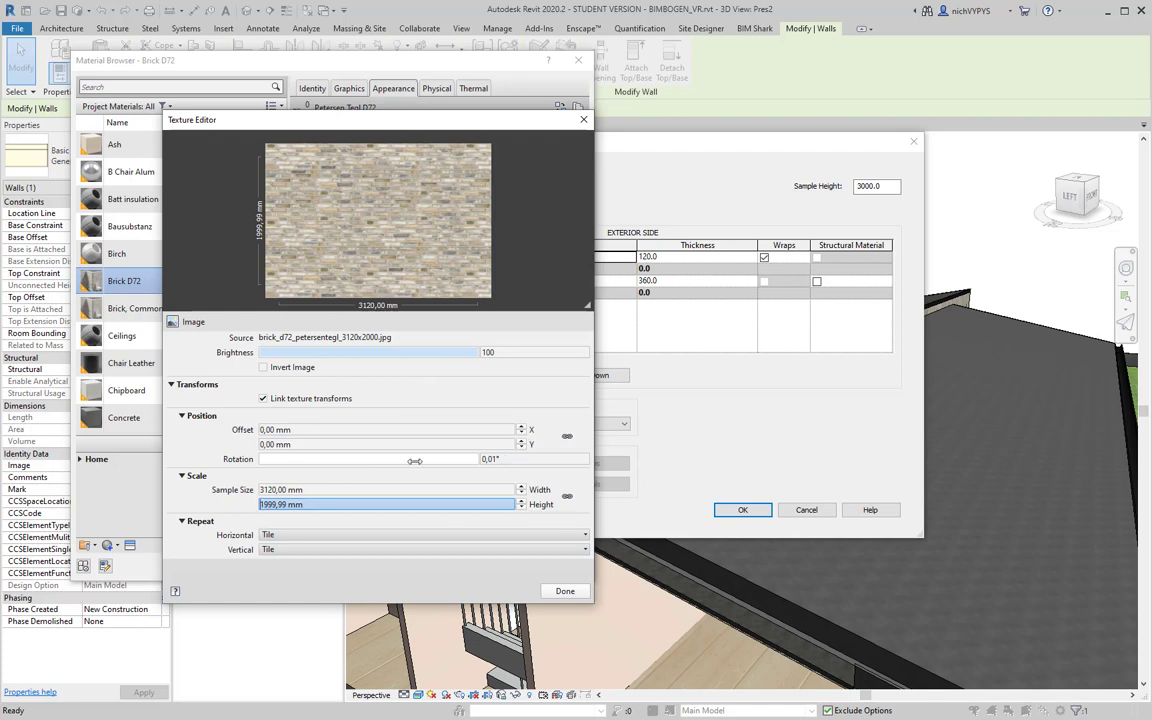
click(565, 591)
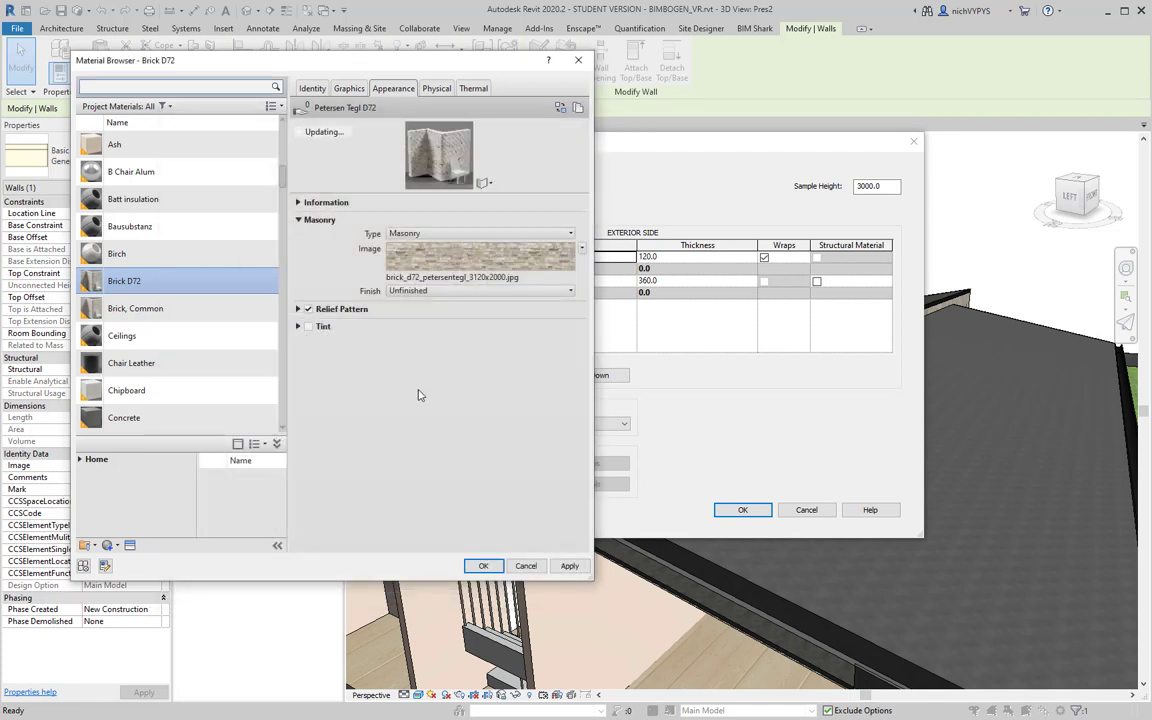
Step: Examine the Brick D72 relief pattern image and its scale, and close the material and wall type settings
click(297, 309)
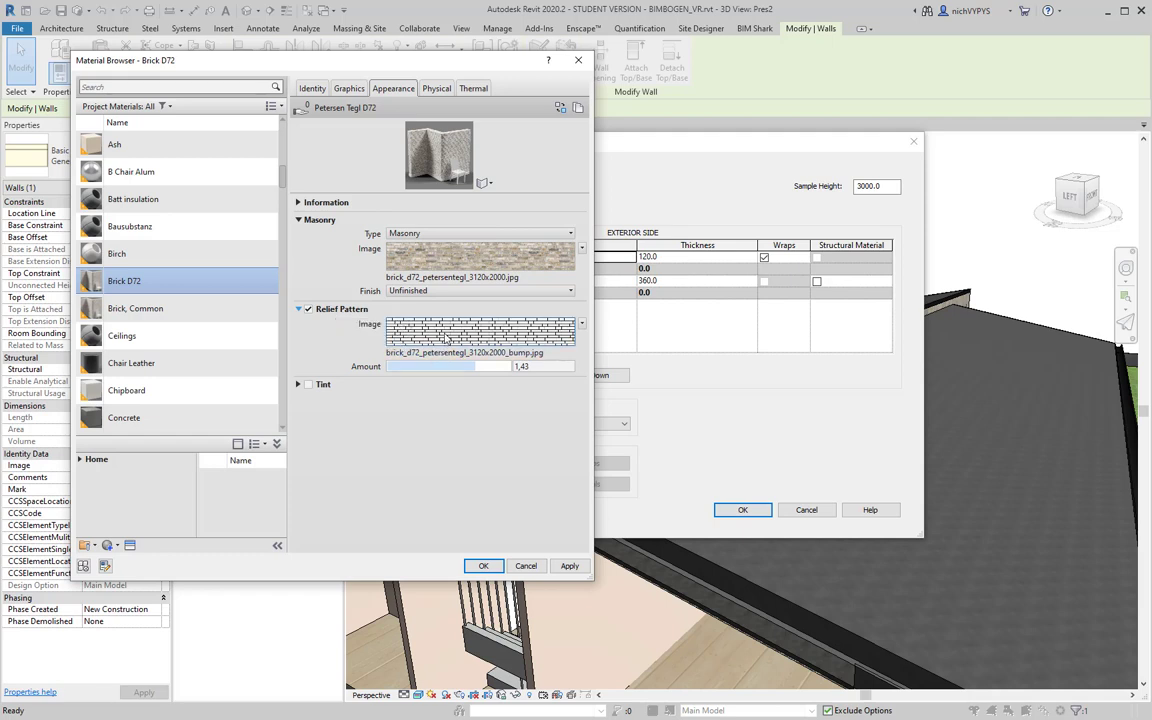
mouse_move(446, 338)
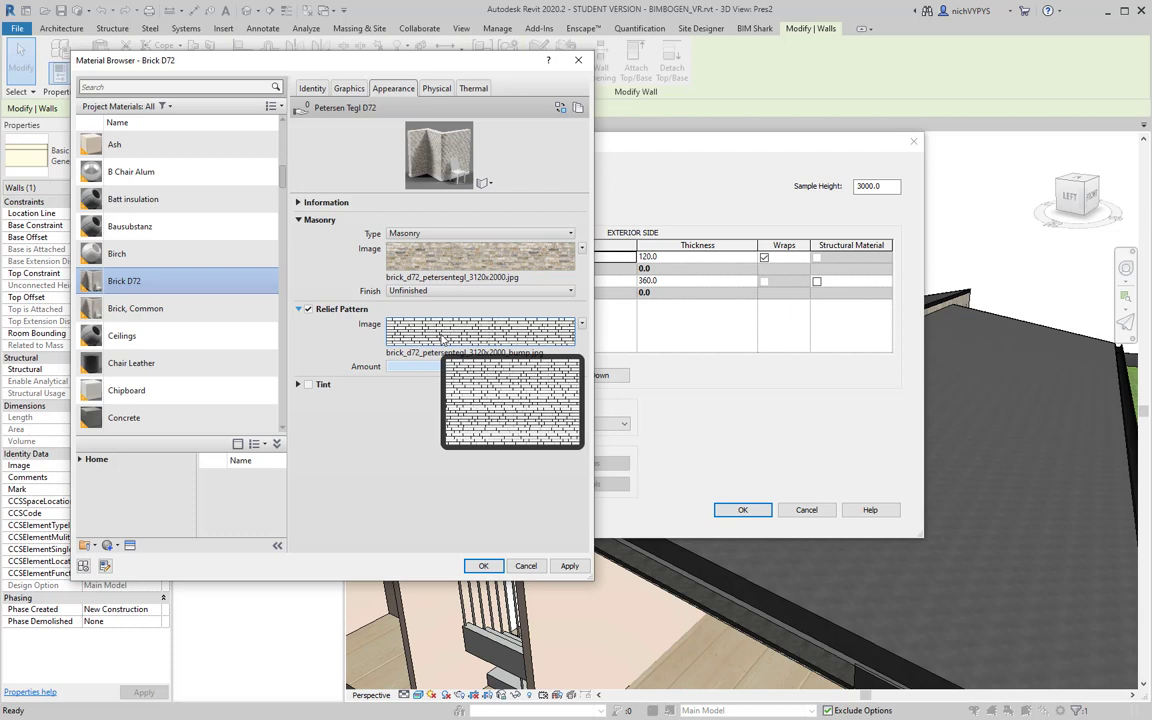
click(441, 338)
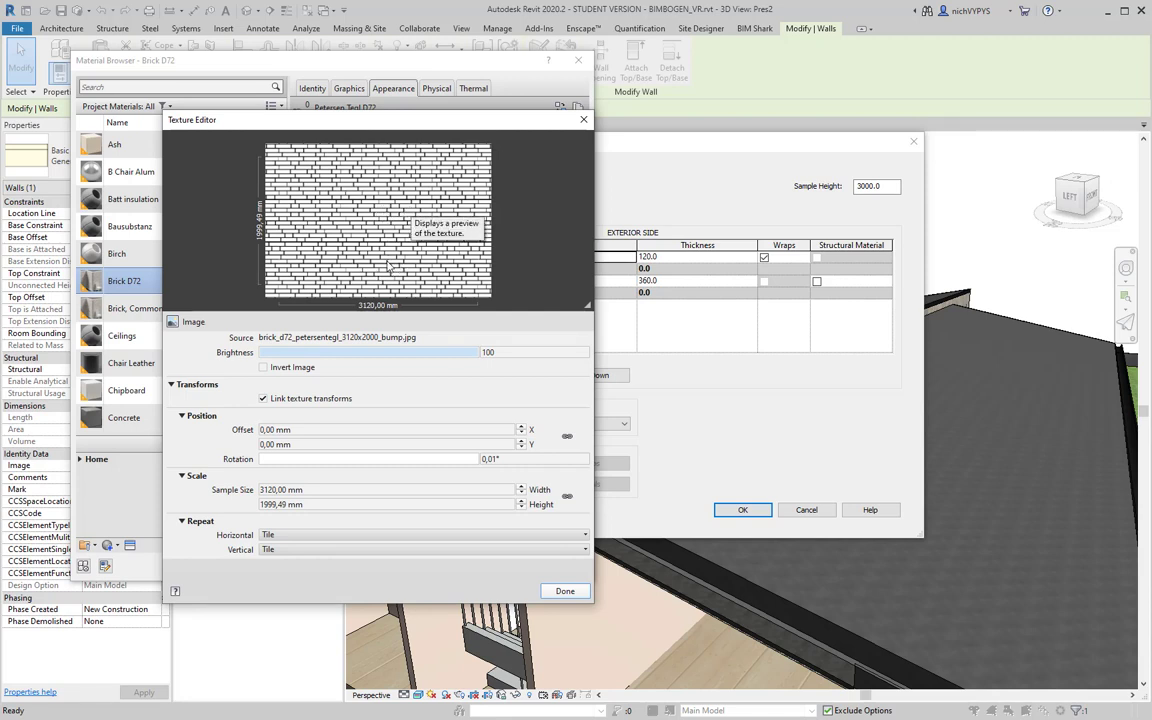
click(565, 591)
click(478, 512)
click(800, 510)
click(822, 523)
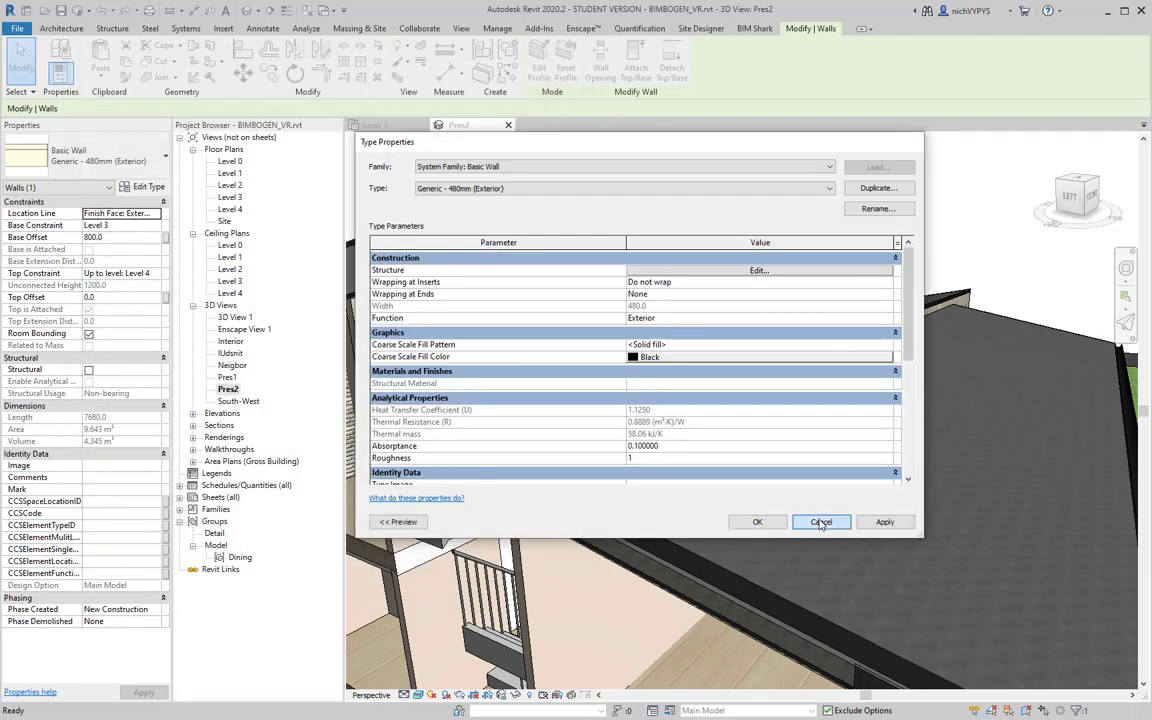
Step: Examine how the brick texture appears on the upper exterior walls from several sides of the house
scroll(607, 258, up, 2)
shift+middle_drag(607, 258, 680, 290)
scroll(614, 298, down, 1)
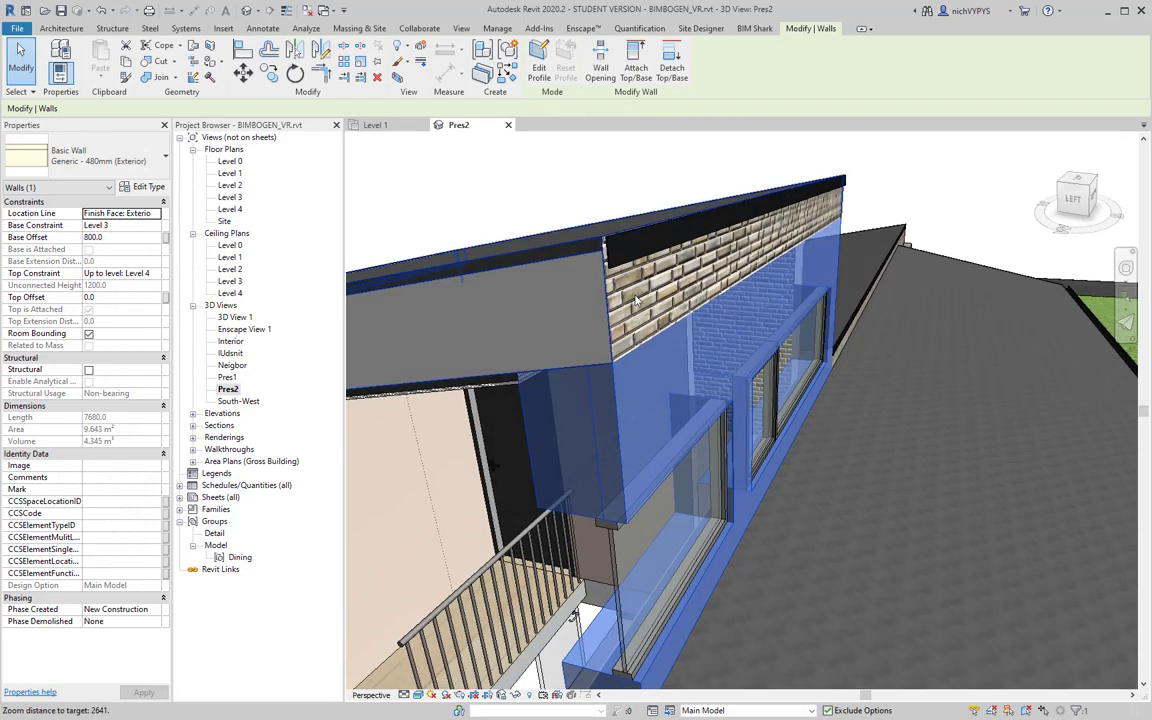
scroll(614, 298, up, 3)
scroll(614, 298, down, 1)
scroll(640, 298, down, 3)
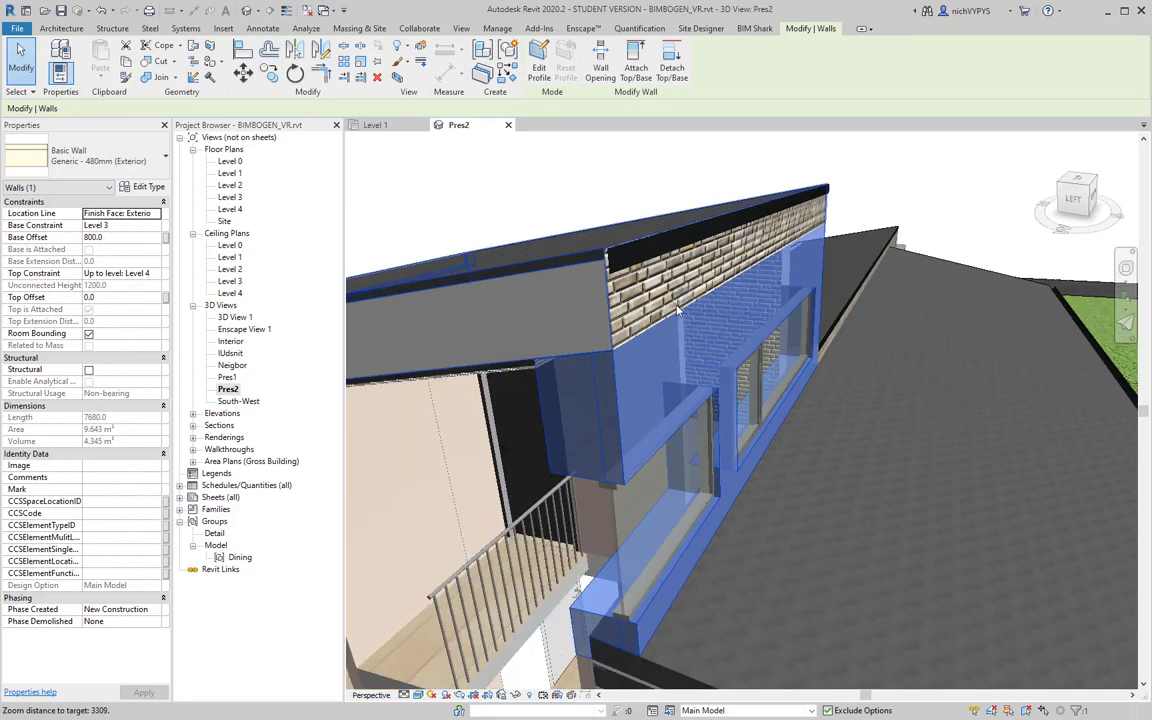
shift+middle_drag(850, 318, 752, 327)
scroll(753, 327, up, 3)
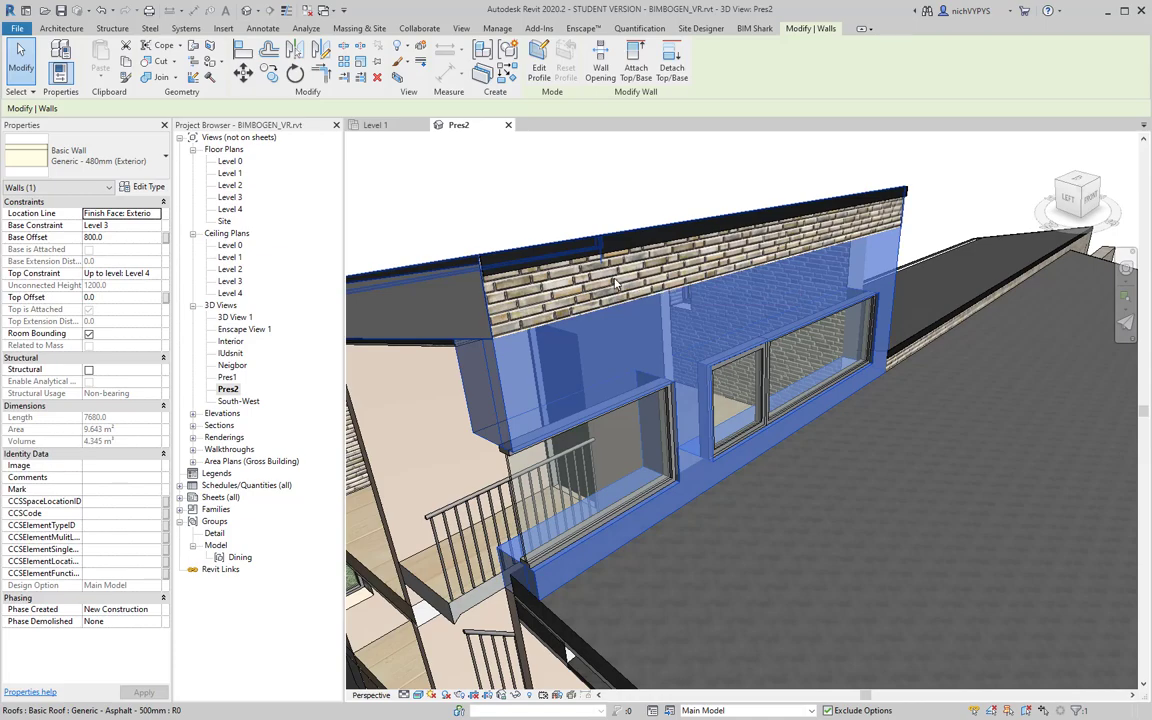
scroll(615, 283, down, 4)
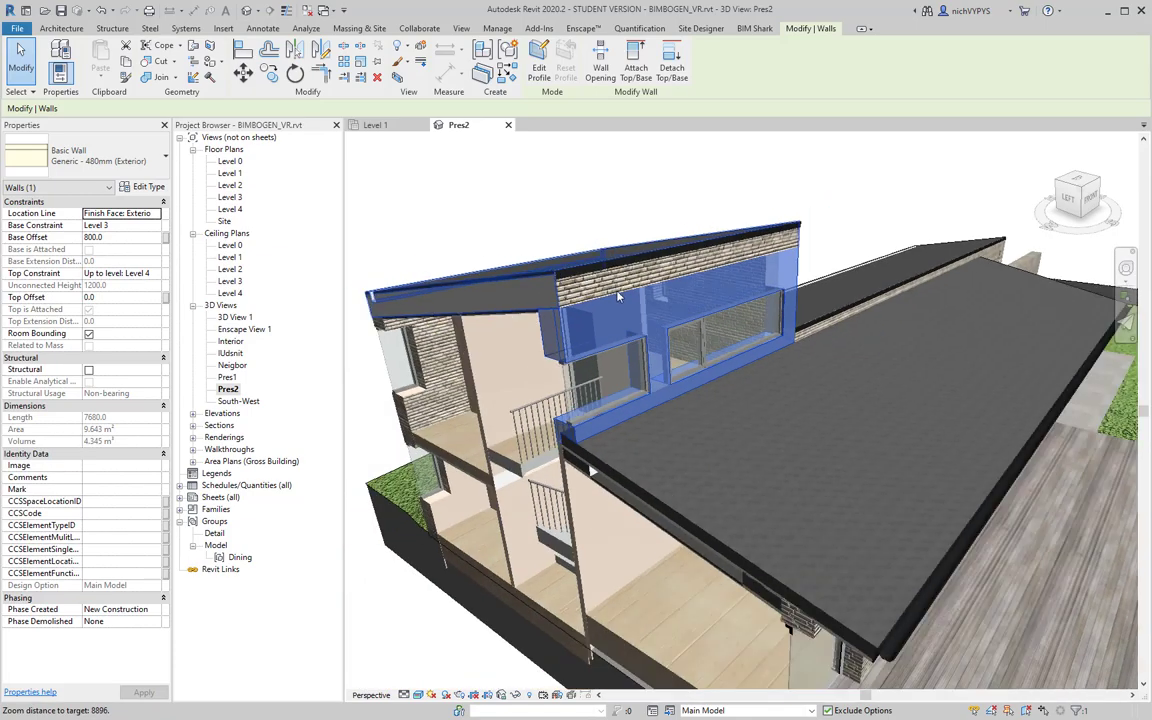
shift+middle_drag(600, 400, 1005, 385)
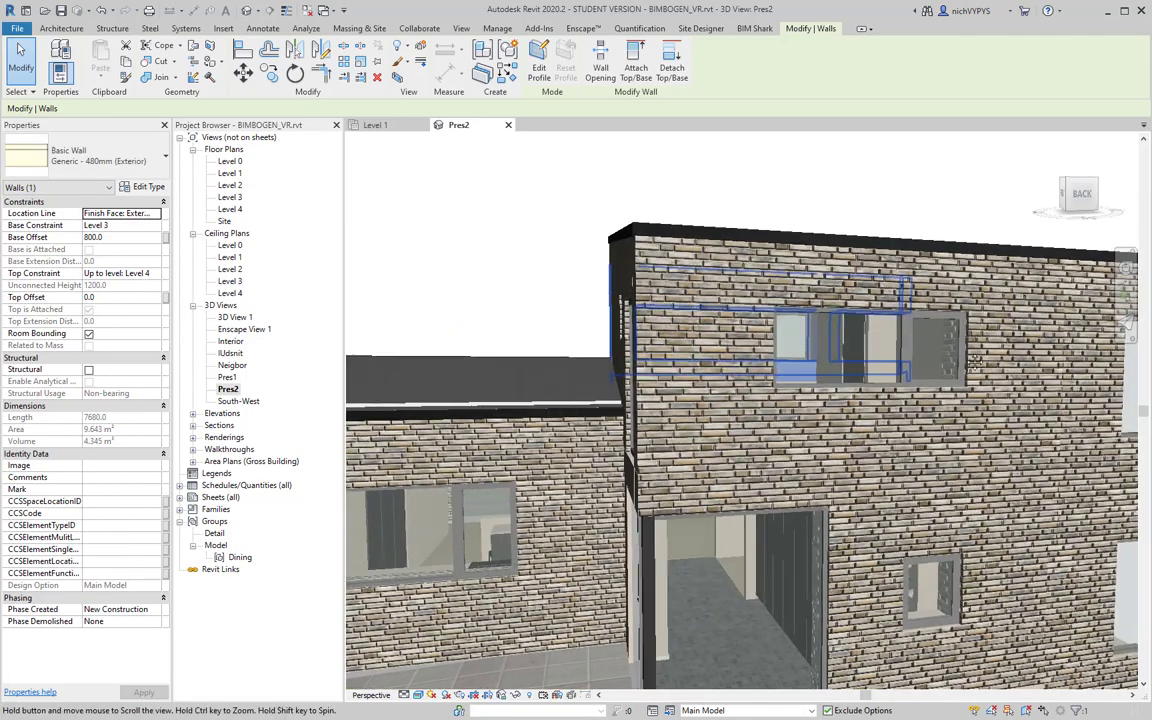
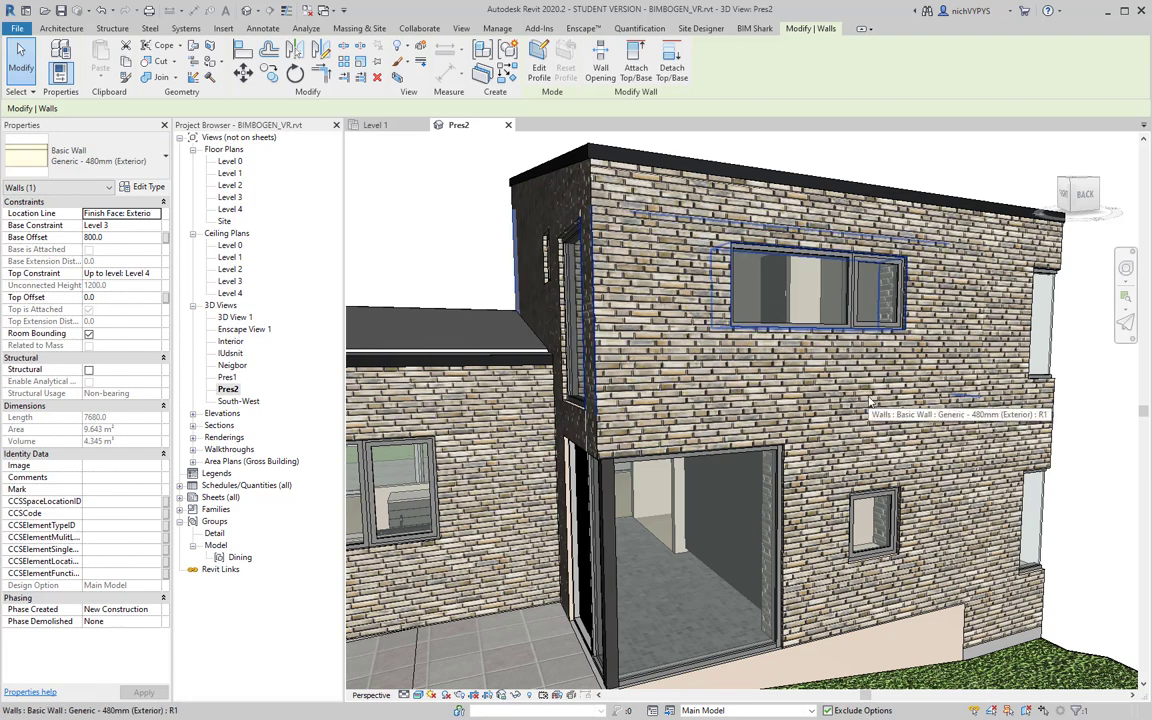
Step: Place the model text "VIA Aarhus" on the brick gable wall above the carport opening
scroll(870, 402, down, 5)
mouse_move(870, 402)
shift+middle_down()
mouse_move(755, 447)
mouse_move(820, 440)
mouse_move(869, 404)
shift+middle_up()
scroll(869, 404, down, 3)
scroll(843, 398, up, 4)
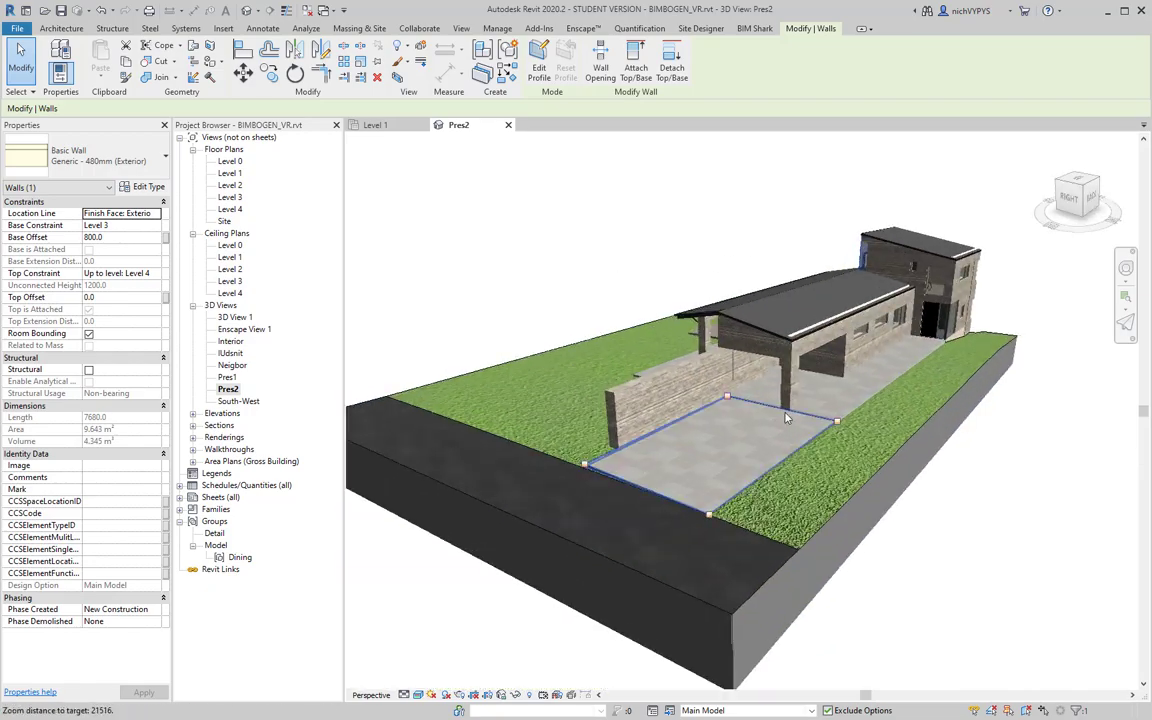
scroll(843, 398, up, 5)
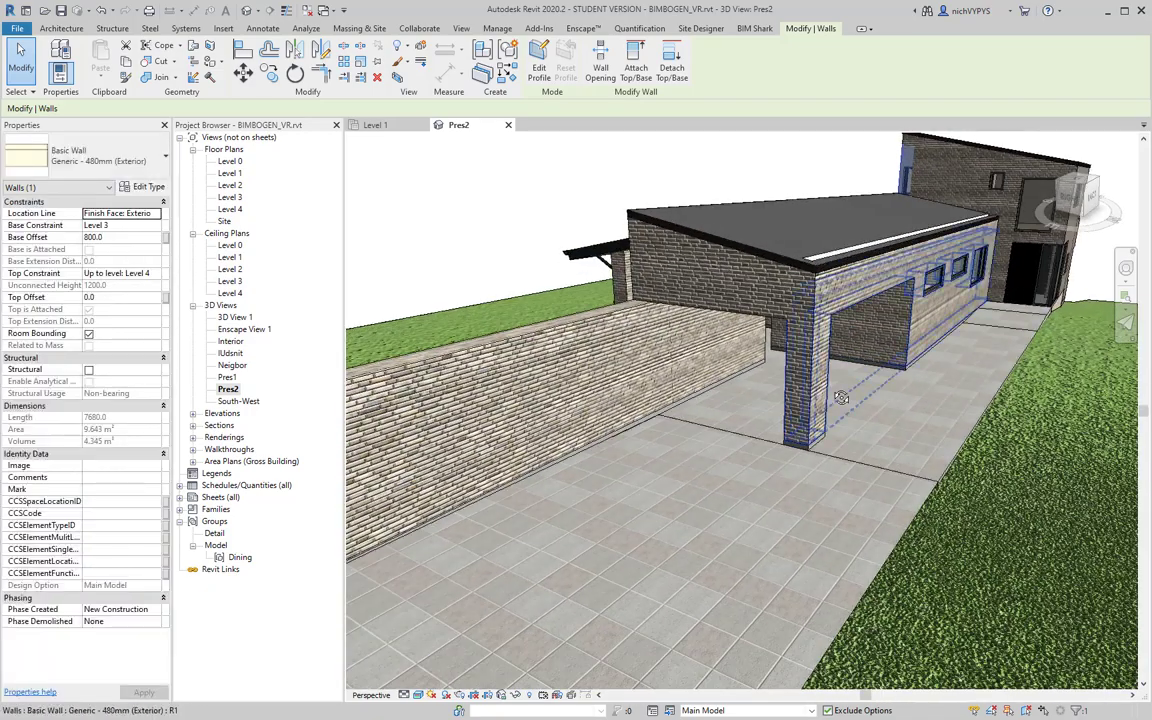
scroll(833, 400, up, 3)
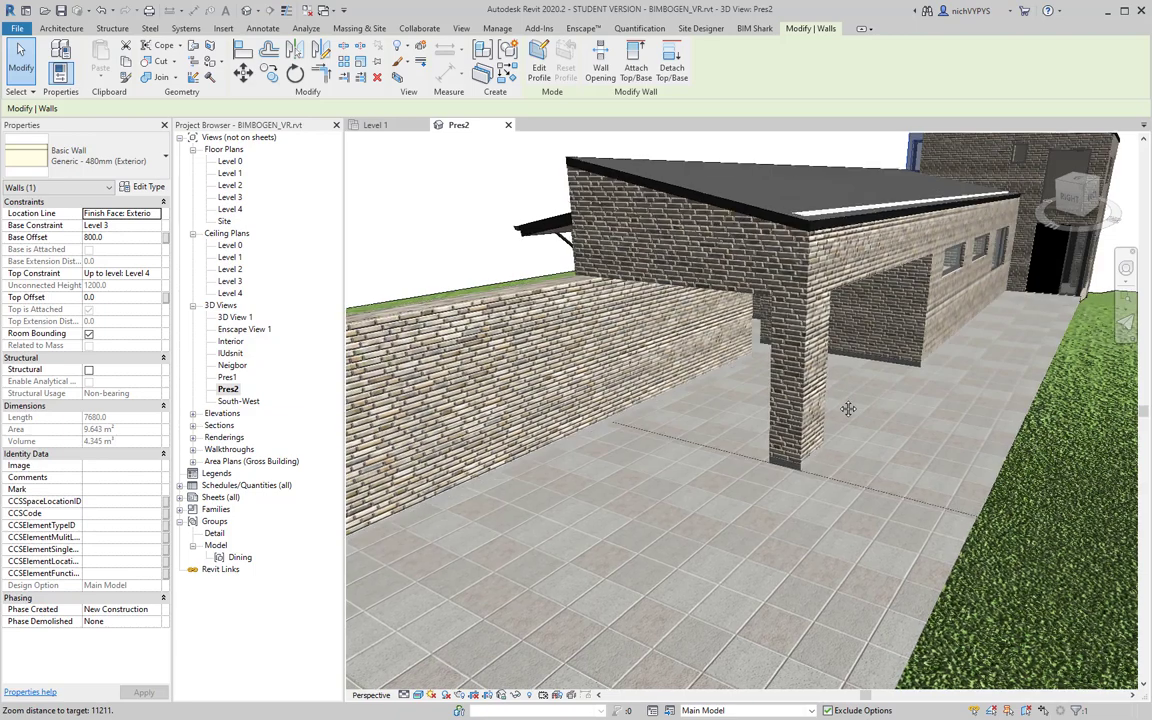
scroll(848, 404, down, 4)
scroll(845, 417, up, 3)
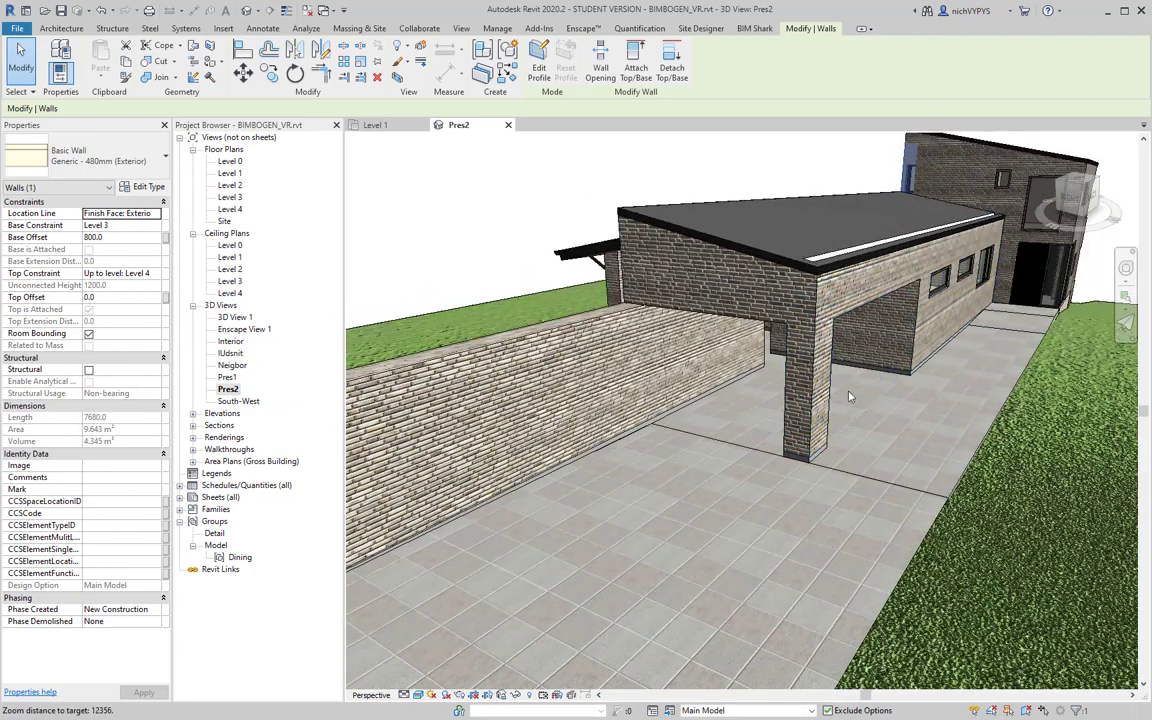
shift+middle_drag(848, 413, 843, 490)
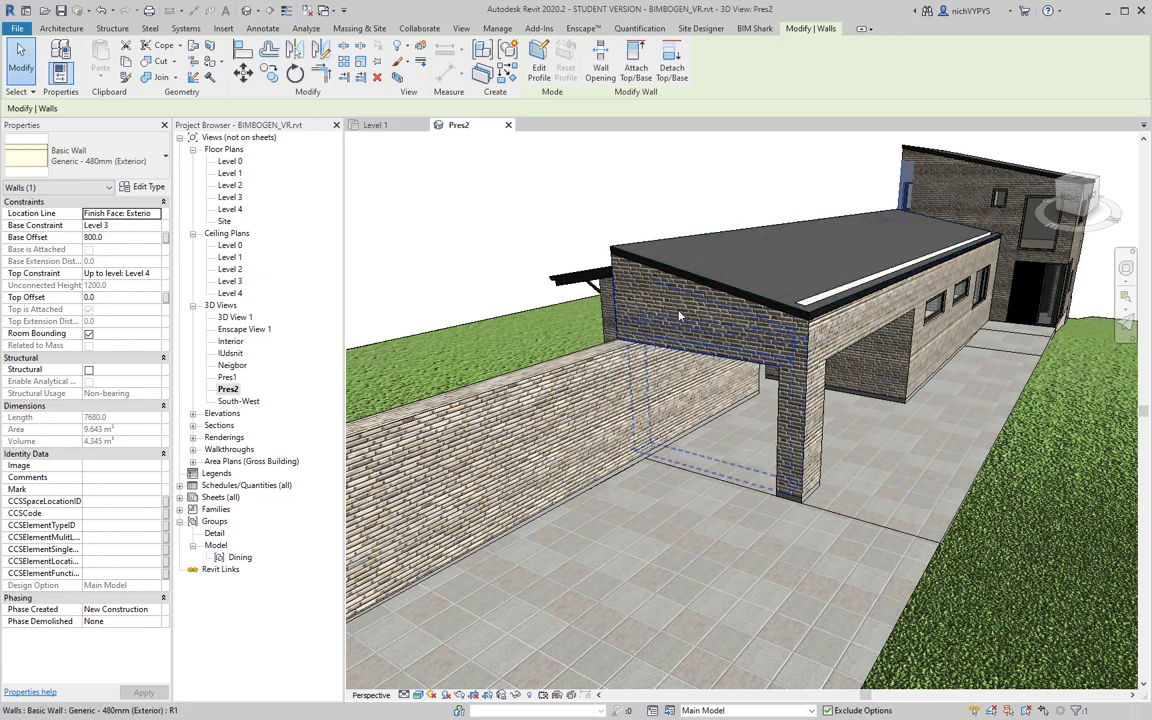
click(62, 28)
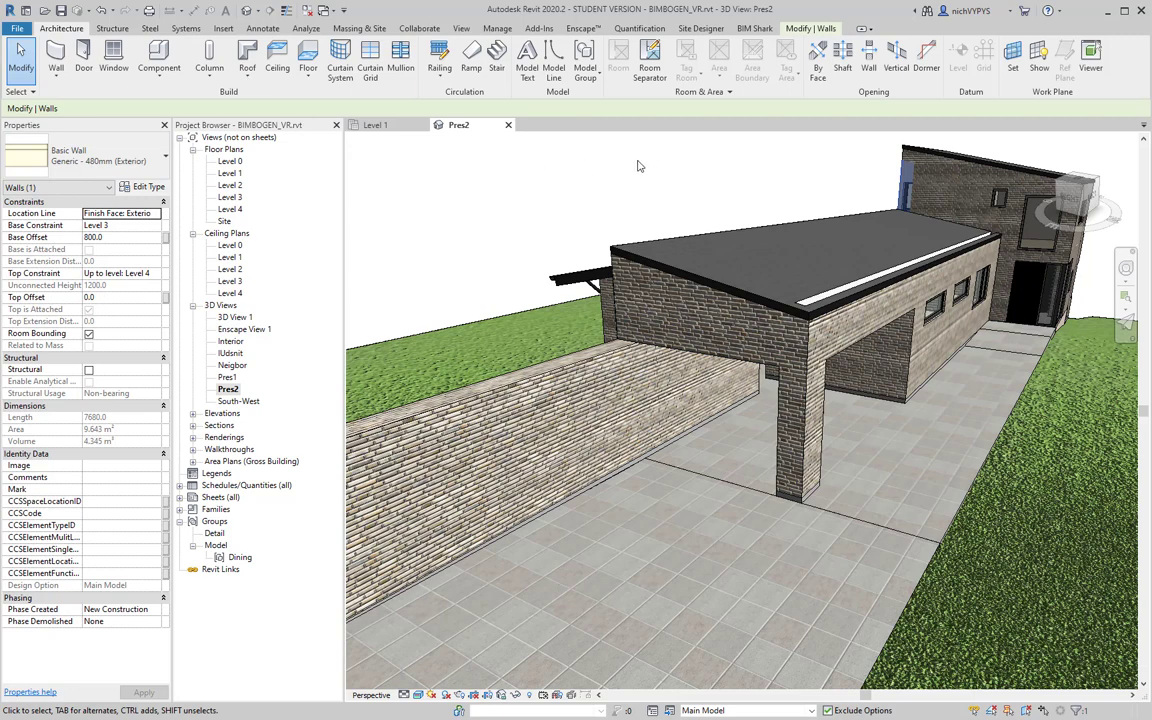
click(527, 60)
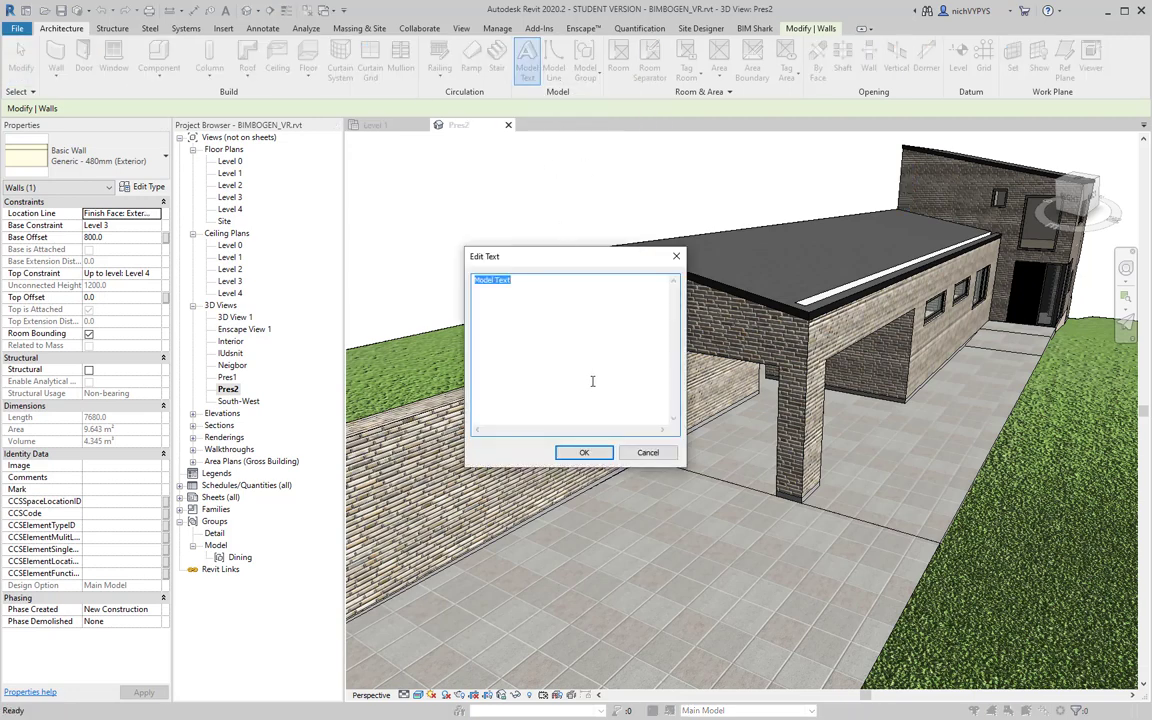
text(VIA Aarhus)
click(584, 453)
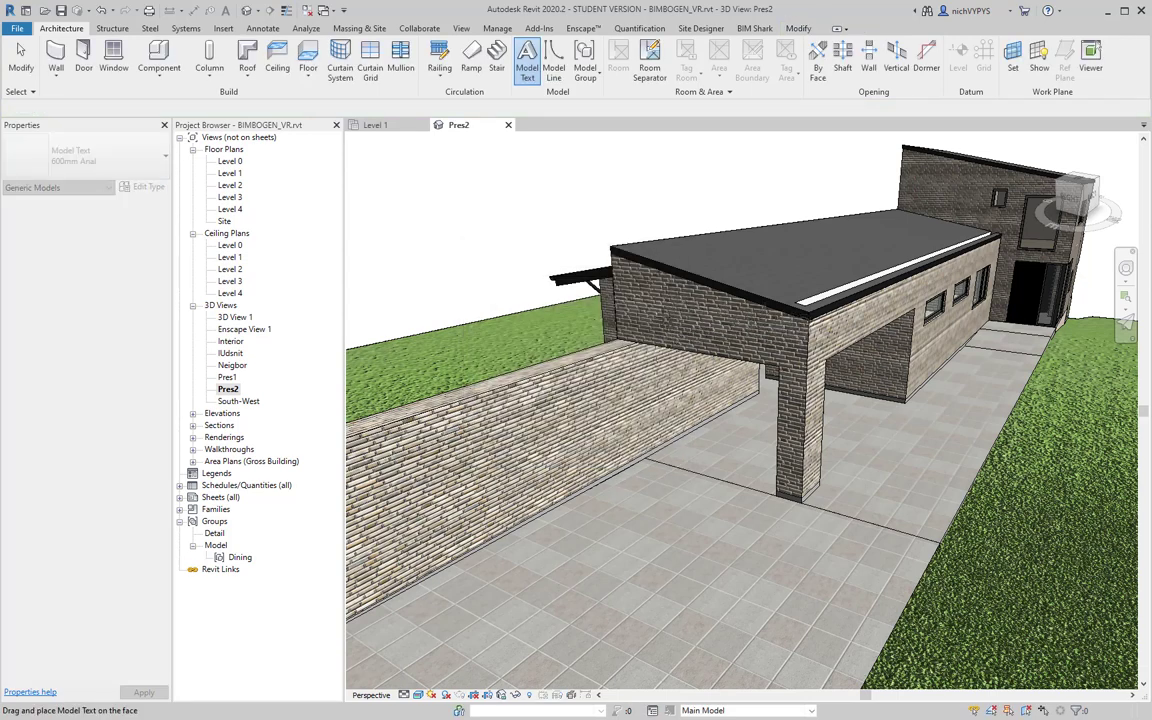
click(648, 316)
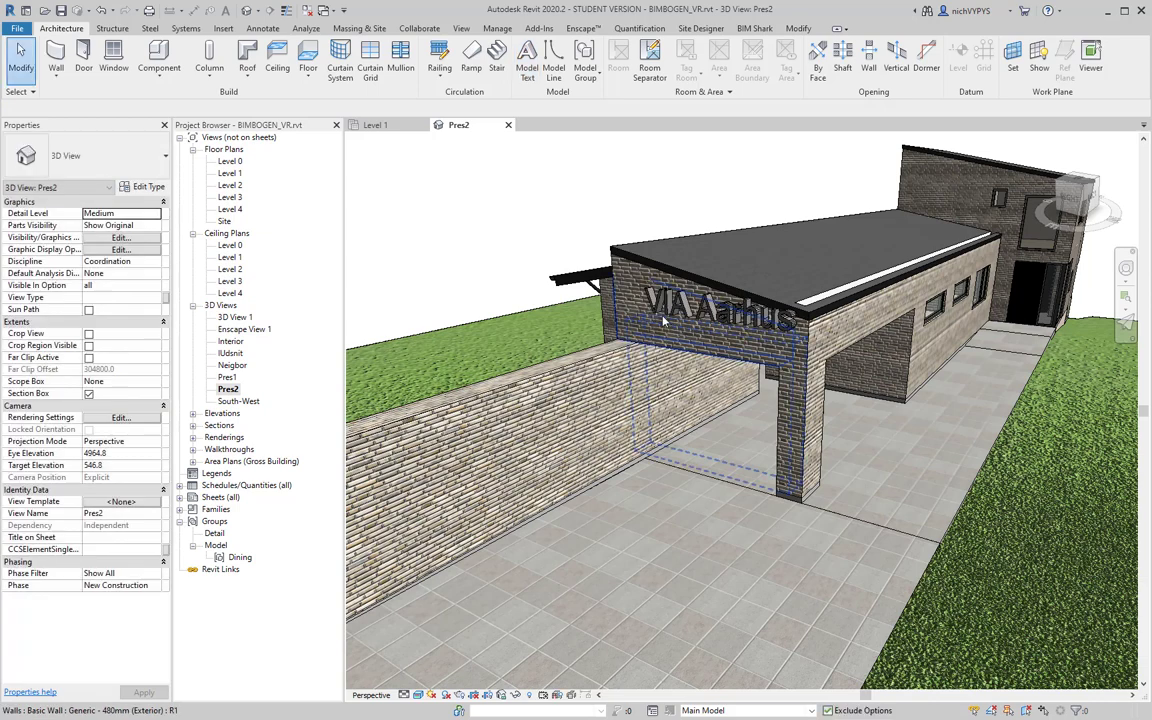
Step: Set the depth of the "VIA Aarhus" model text on the gable wall to 20
click(692, 316)
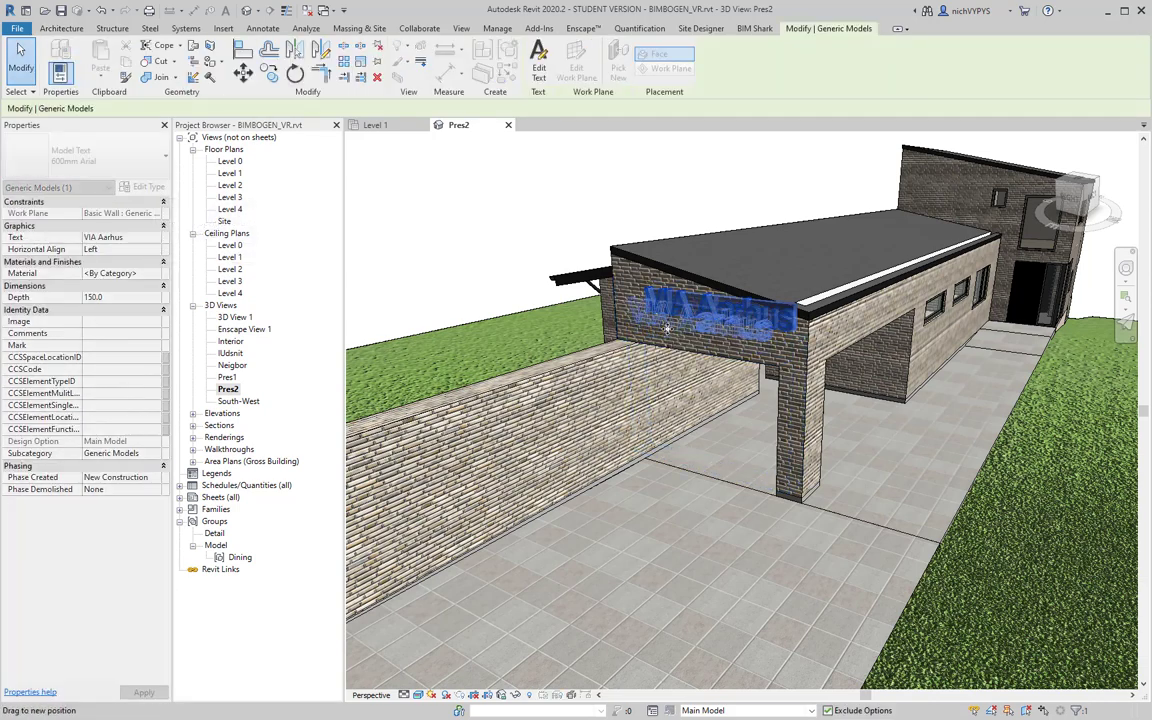
shift+middle_drag(656, 360, 705, 390)
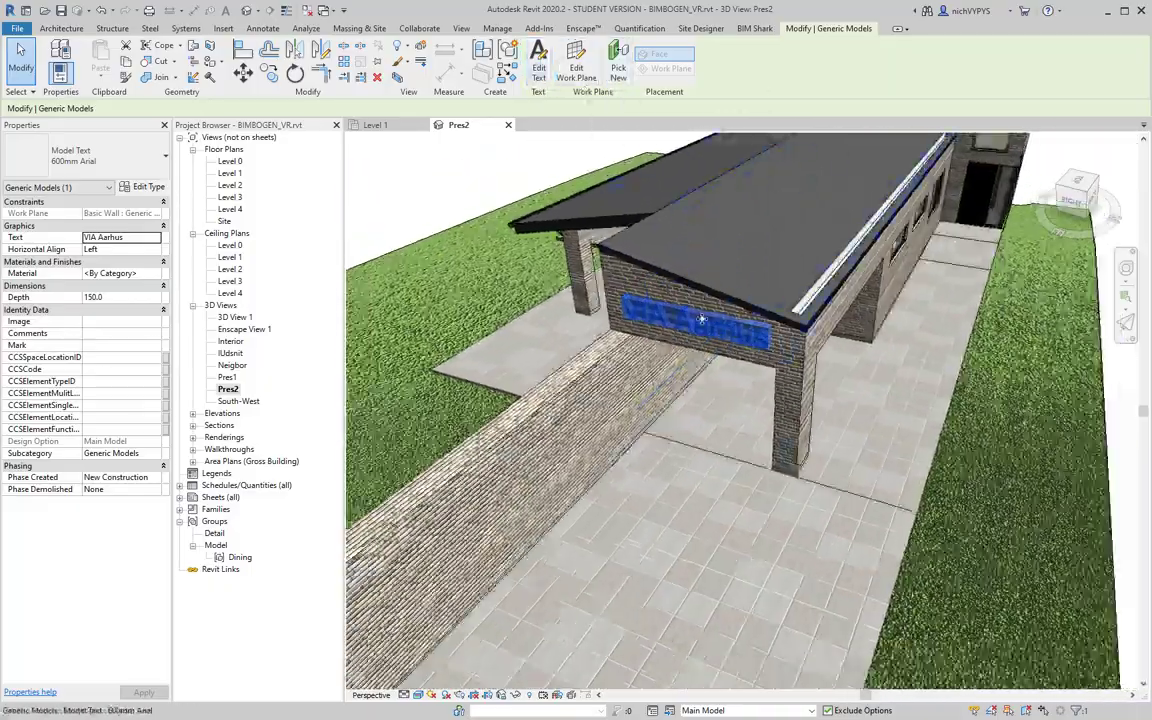
scroll(700, 324, up, 2)
click(779, 429)
shift+middle_drag(779, 429, 691, 310)
click(691, 318)
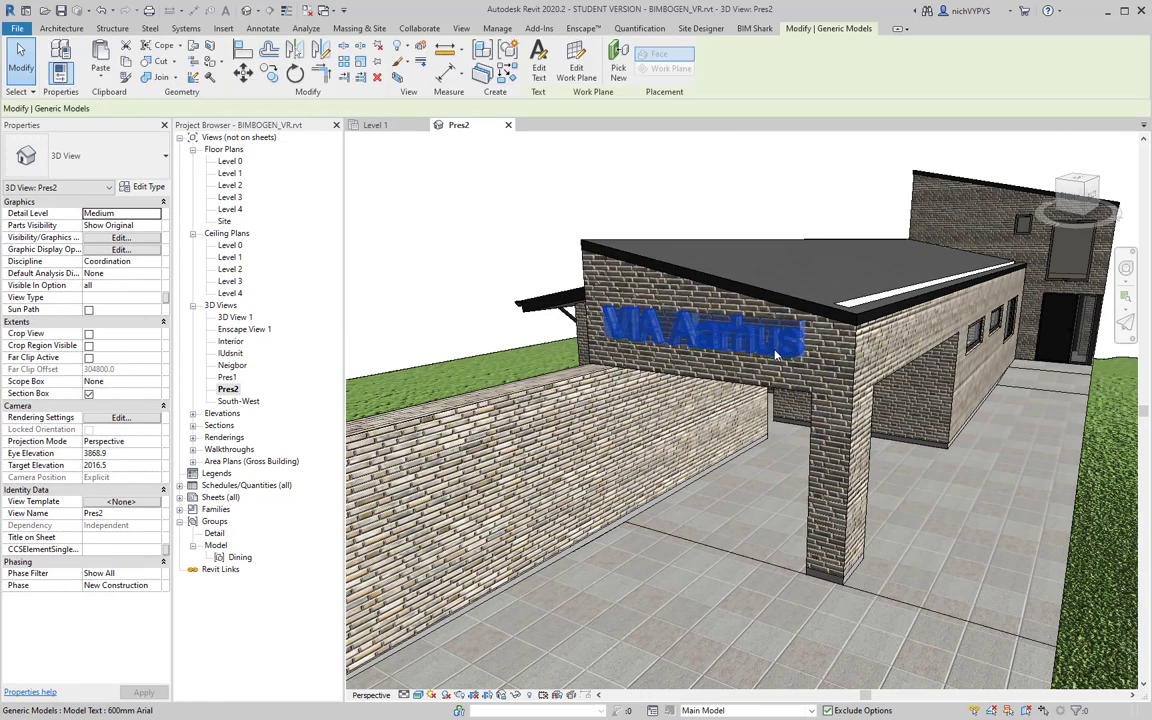
click(132, 298)
text(20.0)
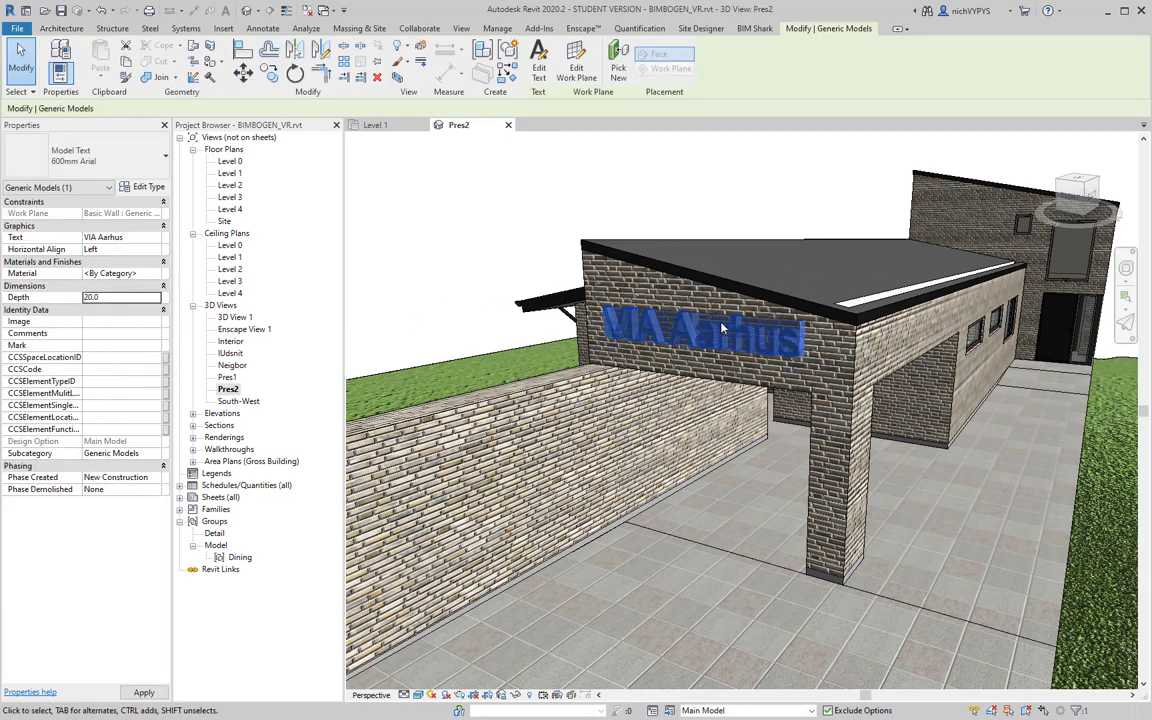
Step: Create a new material for the "VIA Aarhus" model text, starting from its material property
key(Return)
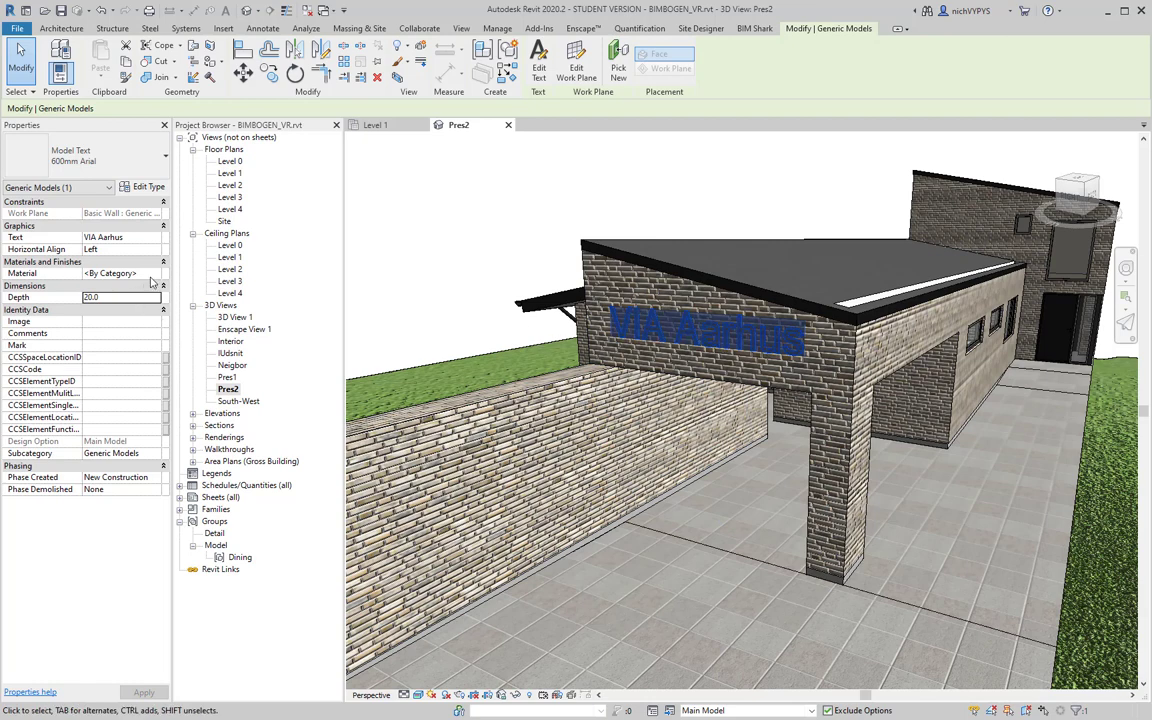
click(140, 273)
click(158, 273)
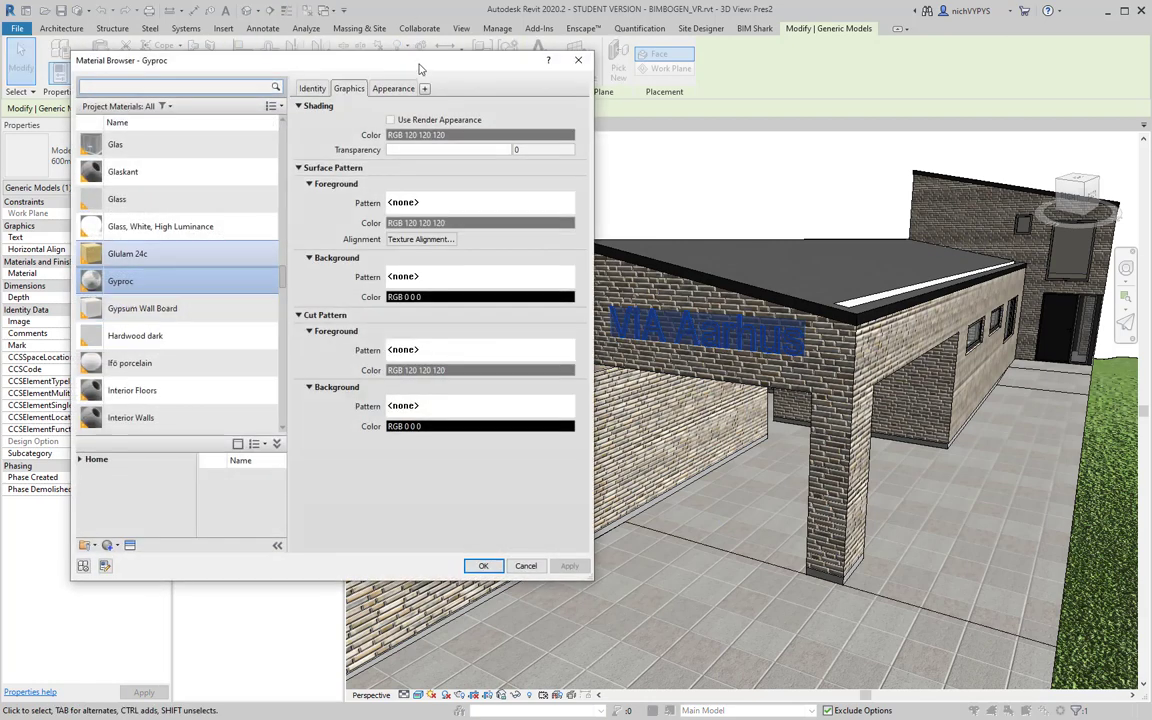
drag(421, 100, 476, 35)
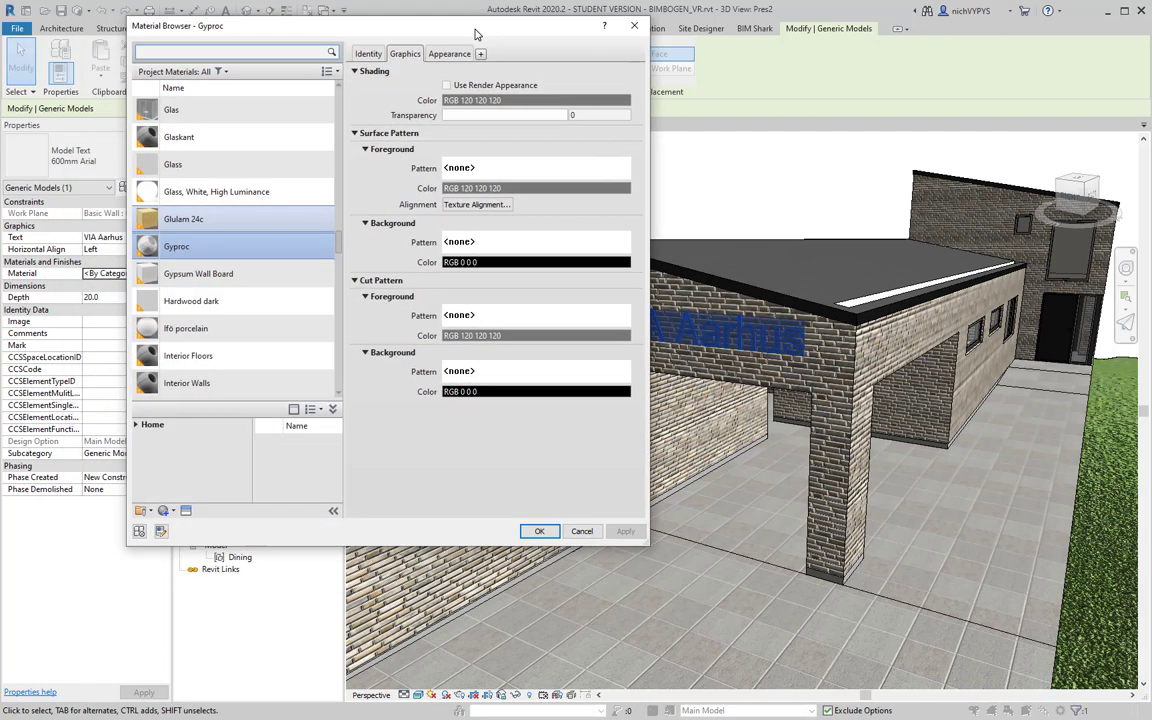
click(165, 511)
click(192, 523)
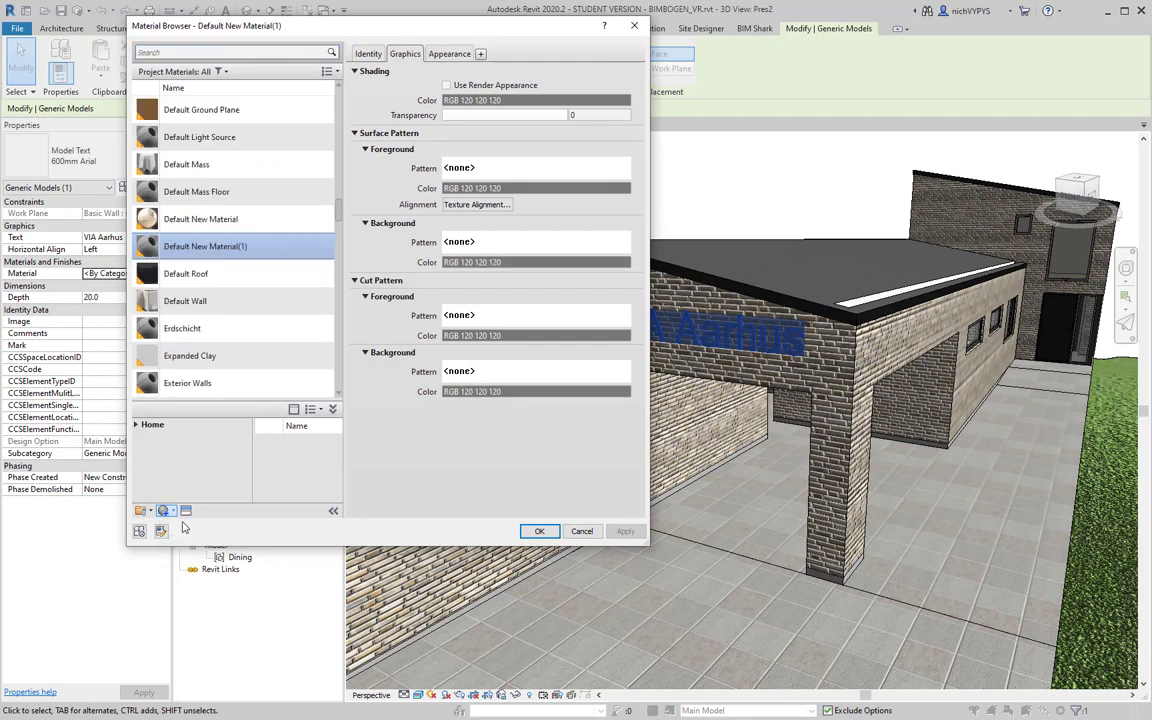
Step: Name the new material "Sign1" in its identity information
click(368, 54)
triple_click(441, 72)
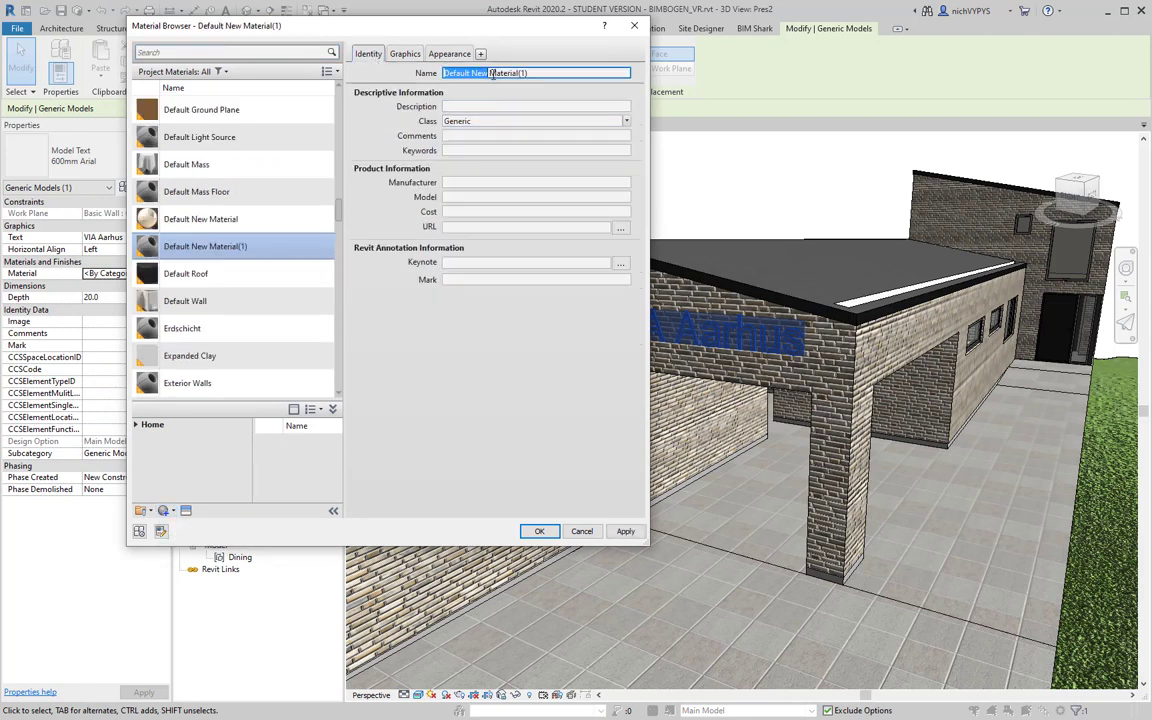
text(Sign)
click(402, 54)
click(504, 391)
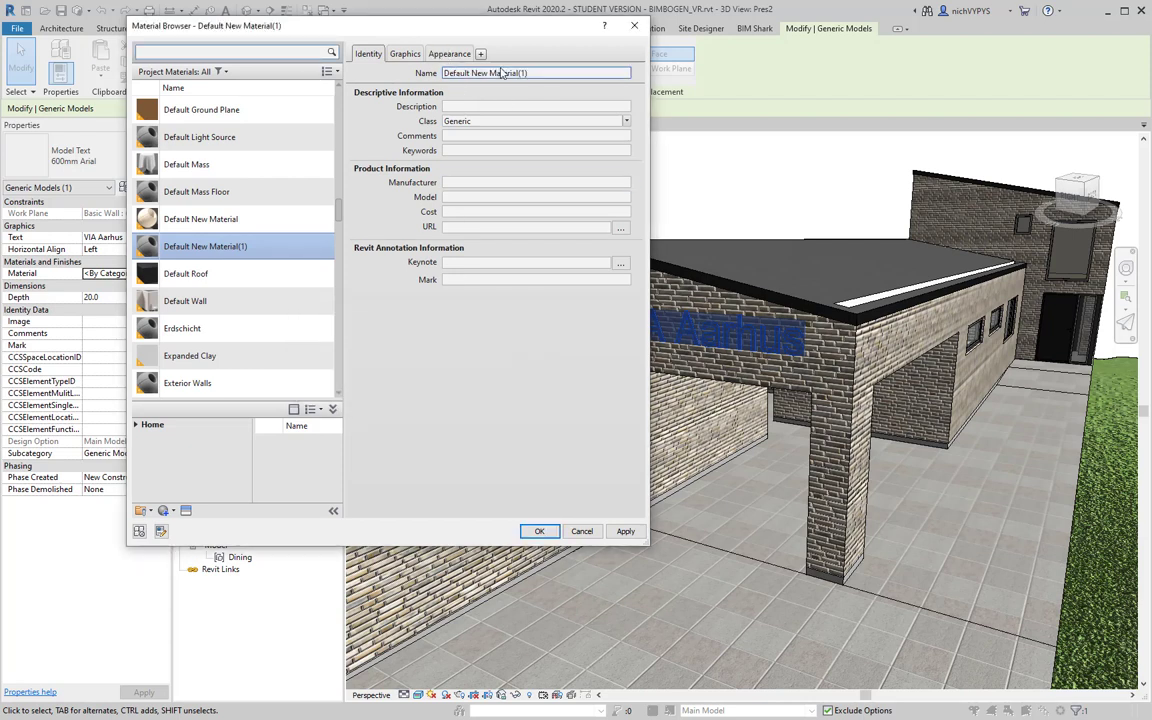
triple_click(547, 77)
text(Sign1)
key(Return)
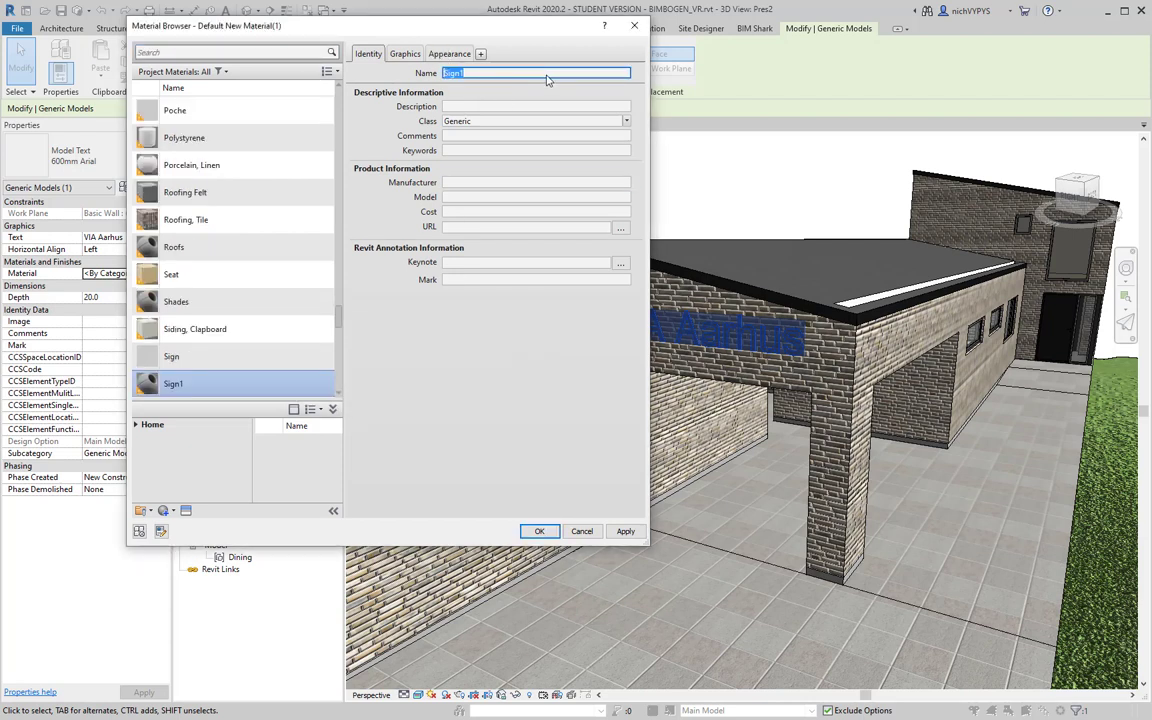
Step: Give Sign1 the LED (Red) appearance from the library's Miscellaneous Emissive assets and apply the material to the model text
click(449, 54)
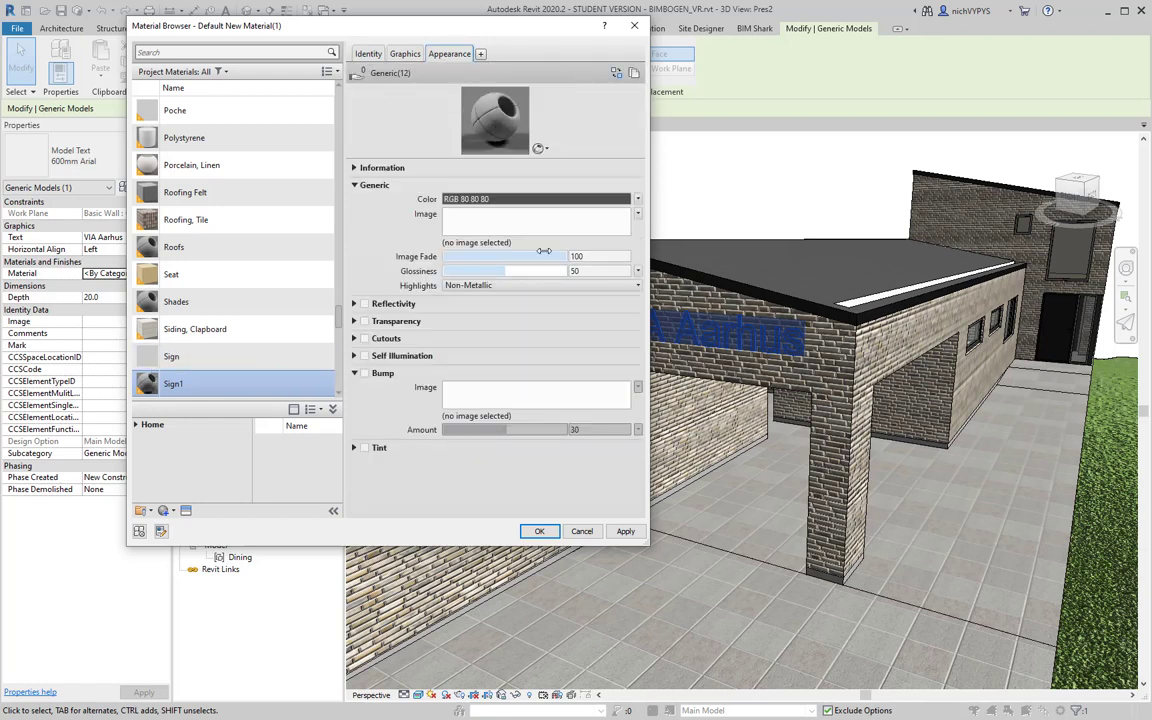
click(185, 510)
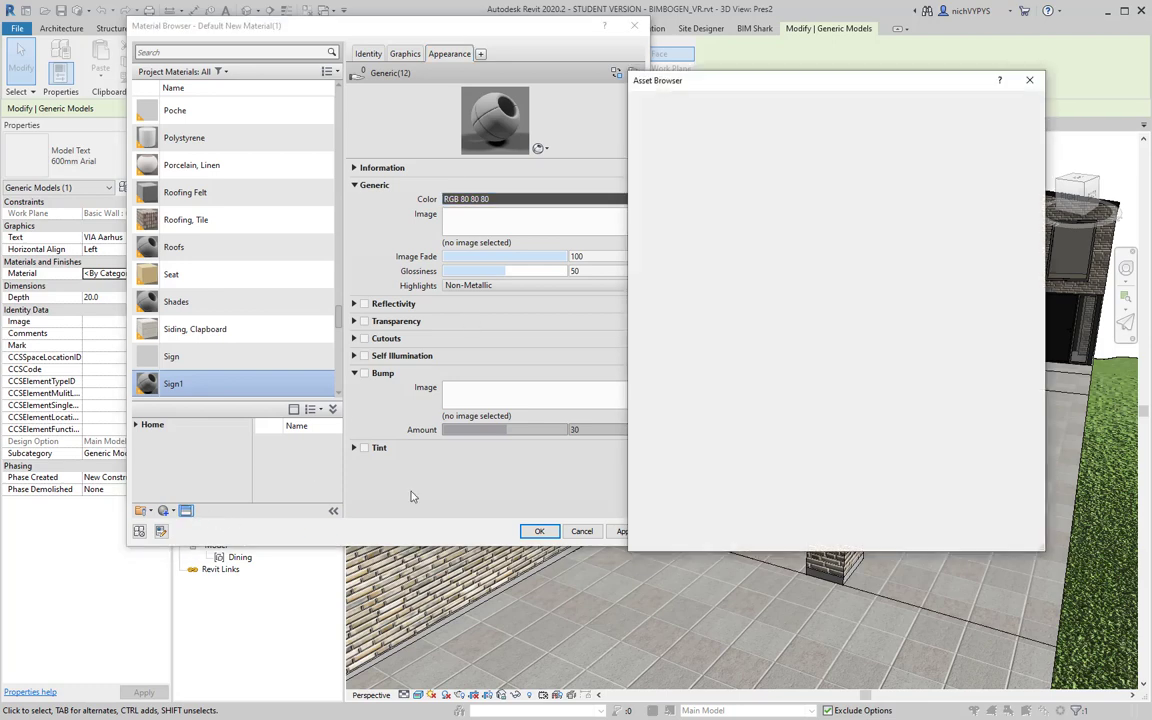
drag(806, 74, 824, 49)
click(651, 147)
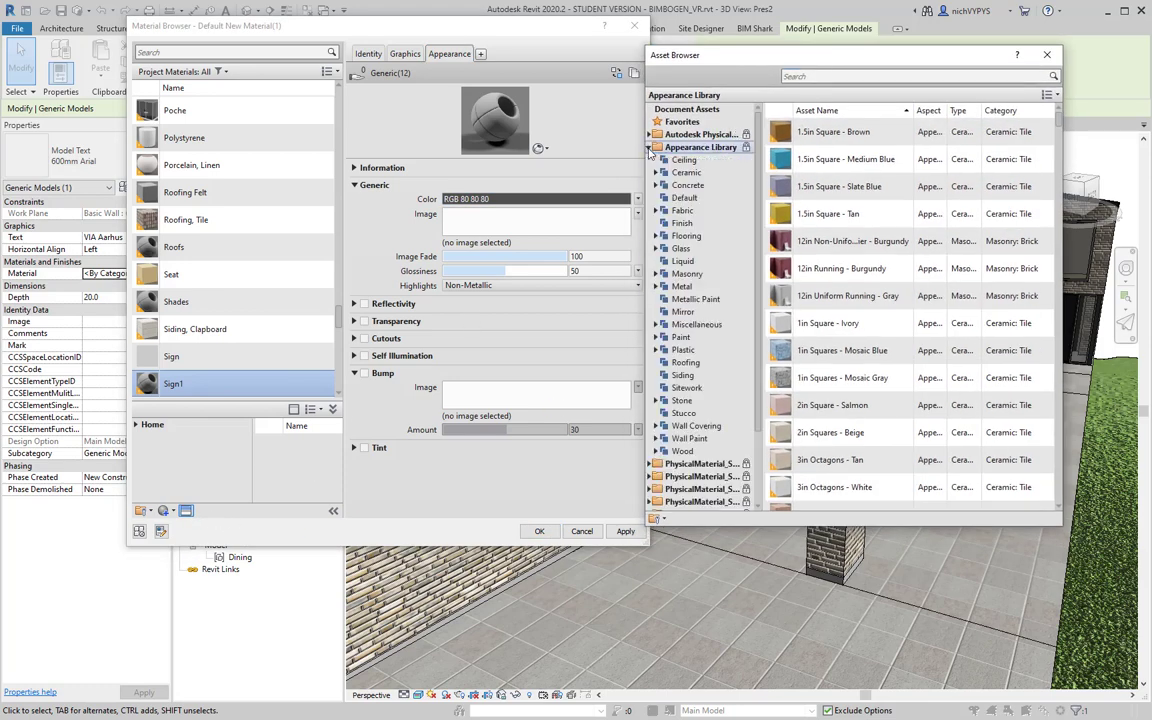
click(656, 324)
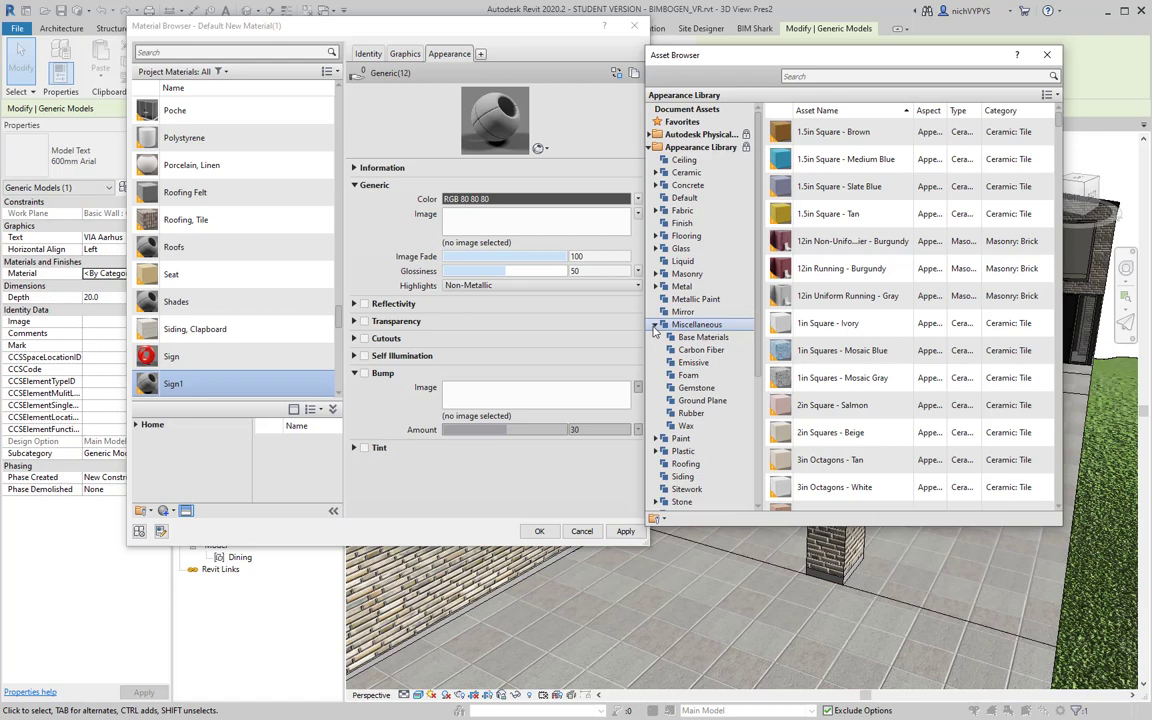
click(671, 364)
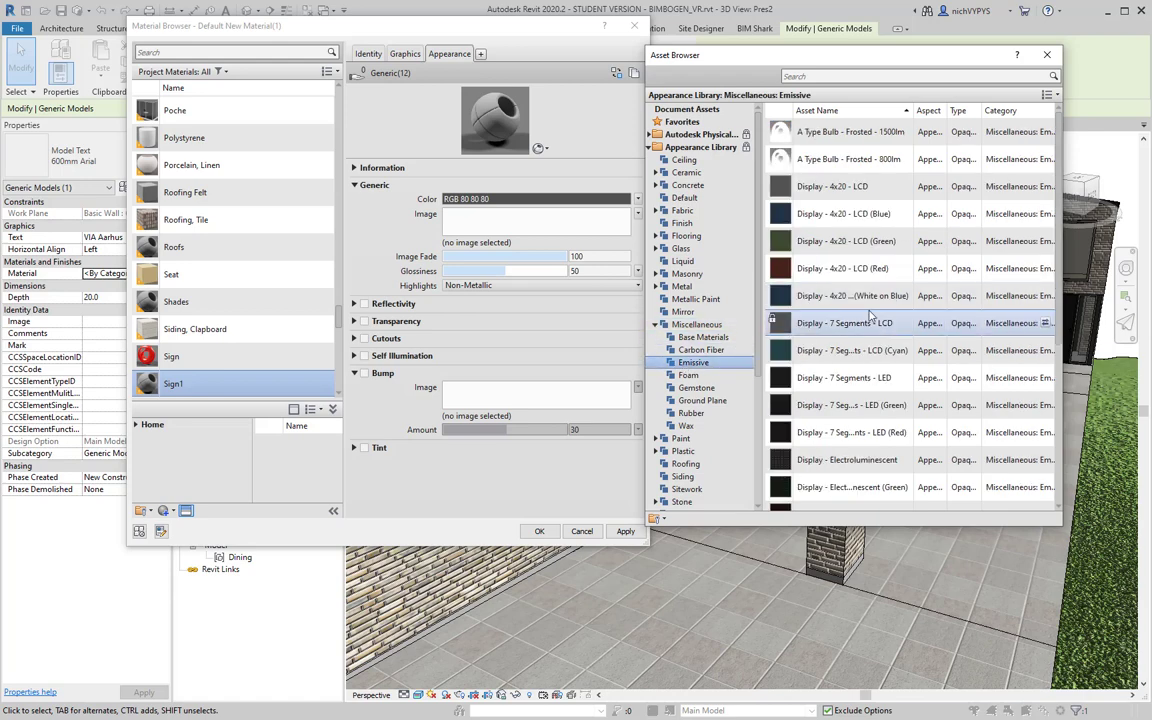
scroll(870, 318, down, 5)
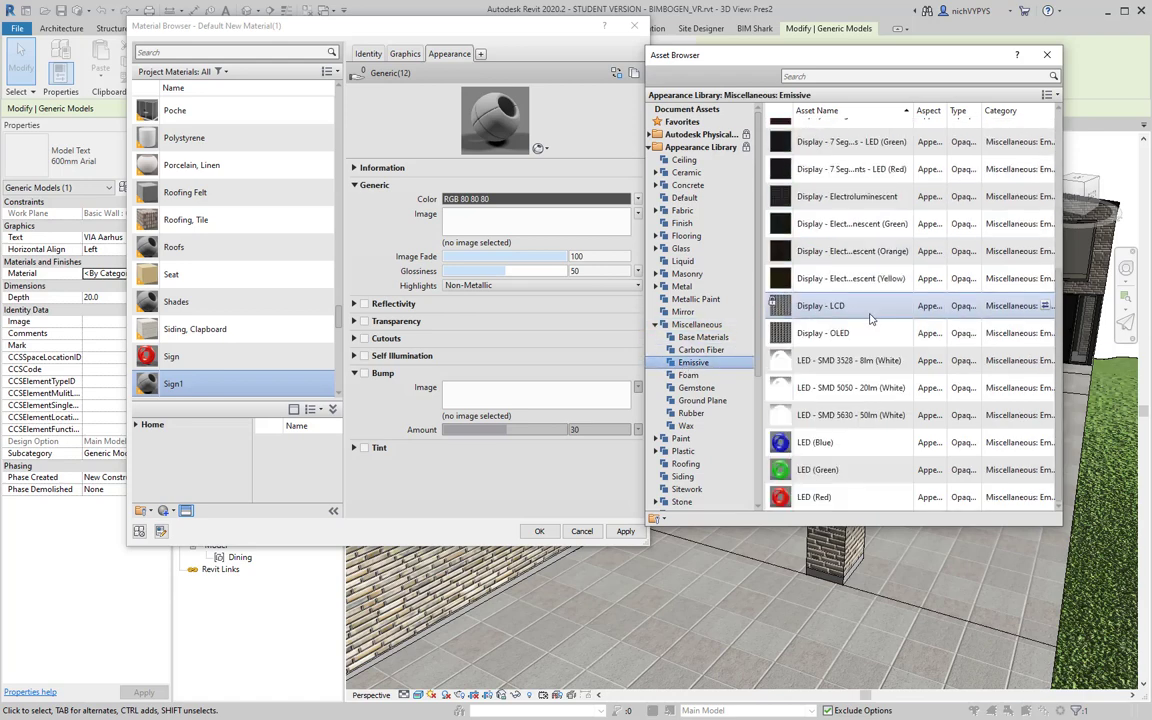
double_click(815, 500)
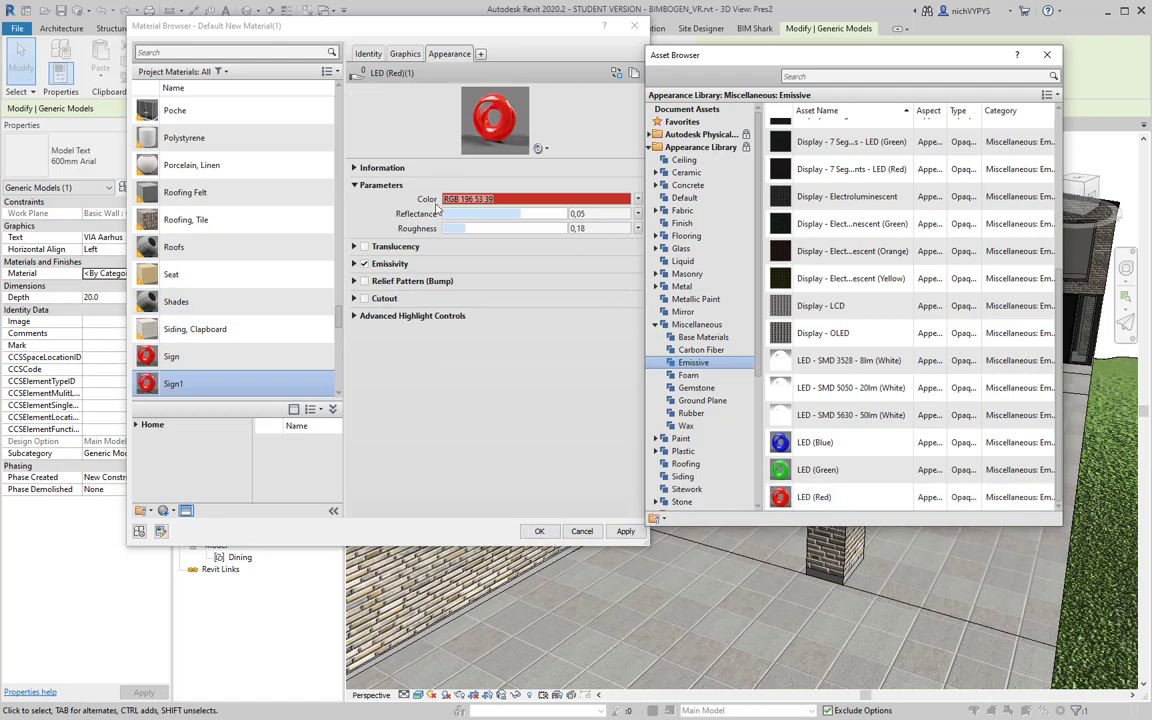
click(539, 532)
key(Escape)
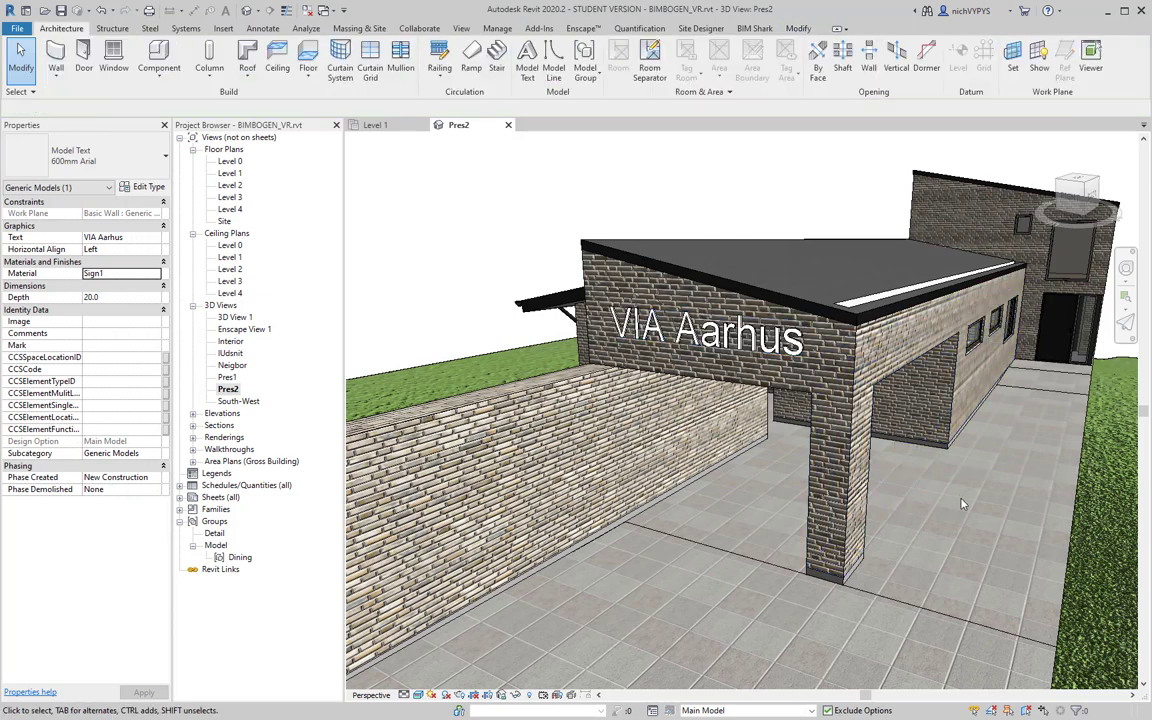
Step: Reveal the hidden section box and extend it past the cut-off end of the house, then hide it again
click(765, 343)
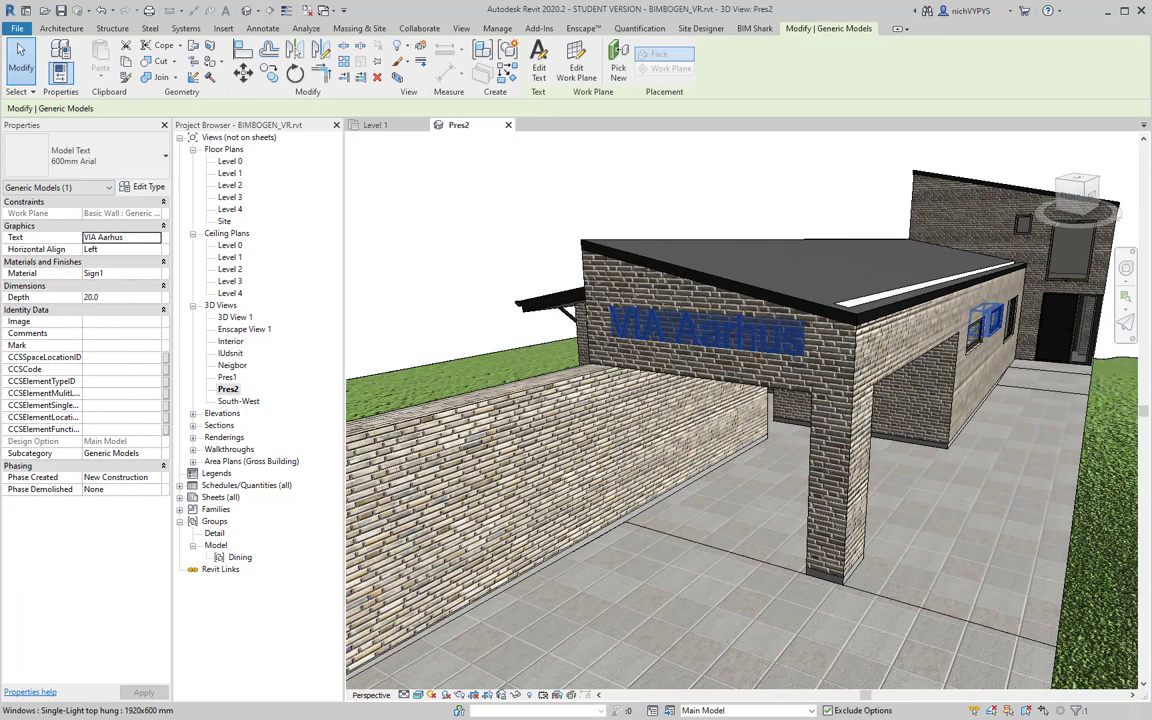
scroll(588, 392, down, 3)
shift+middle_drag(588, 392, 705, 480)
scroll(833, 431, down, 2)
scroll(835, 430, down, 5)
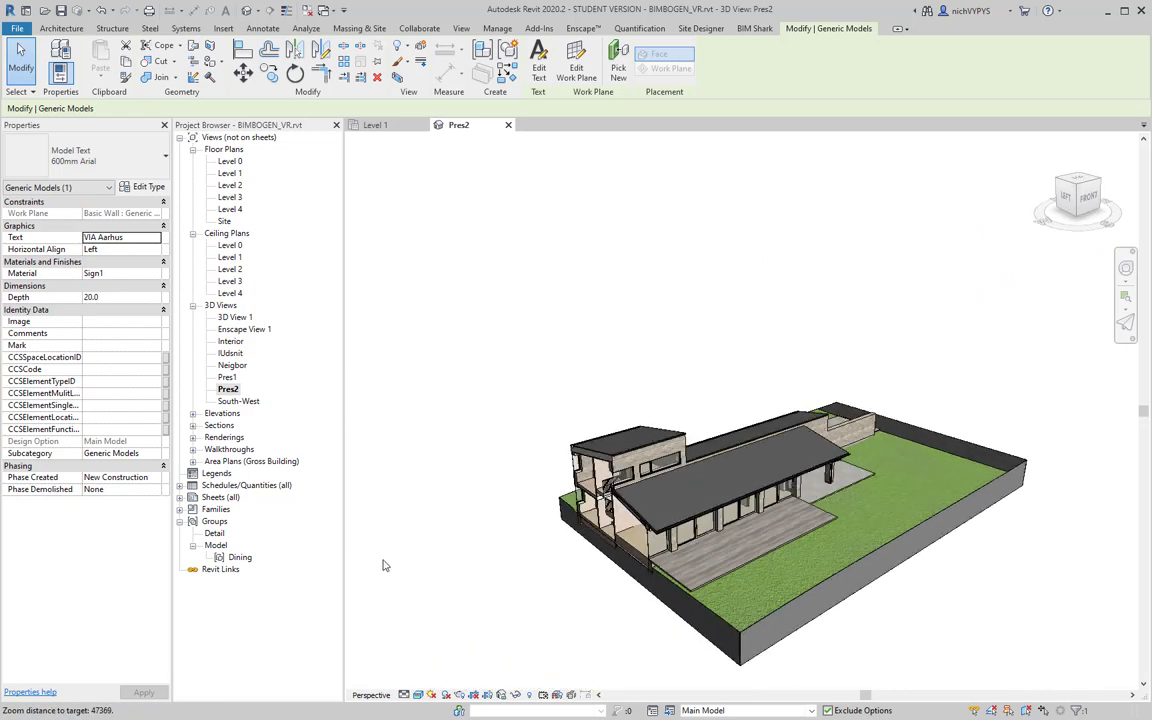
click(522, 694)
key(Escape)
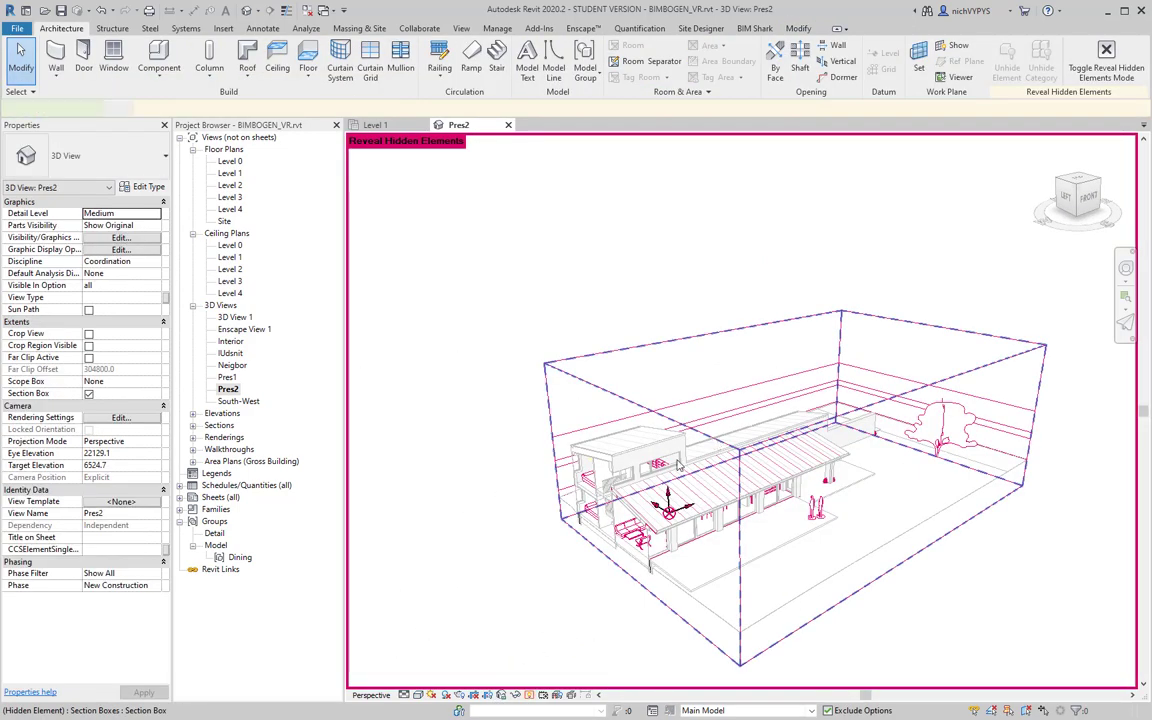
click(631, 498)
drag(627, 496, 428, 562)
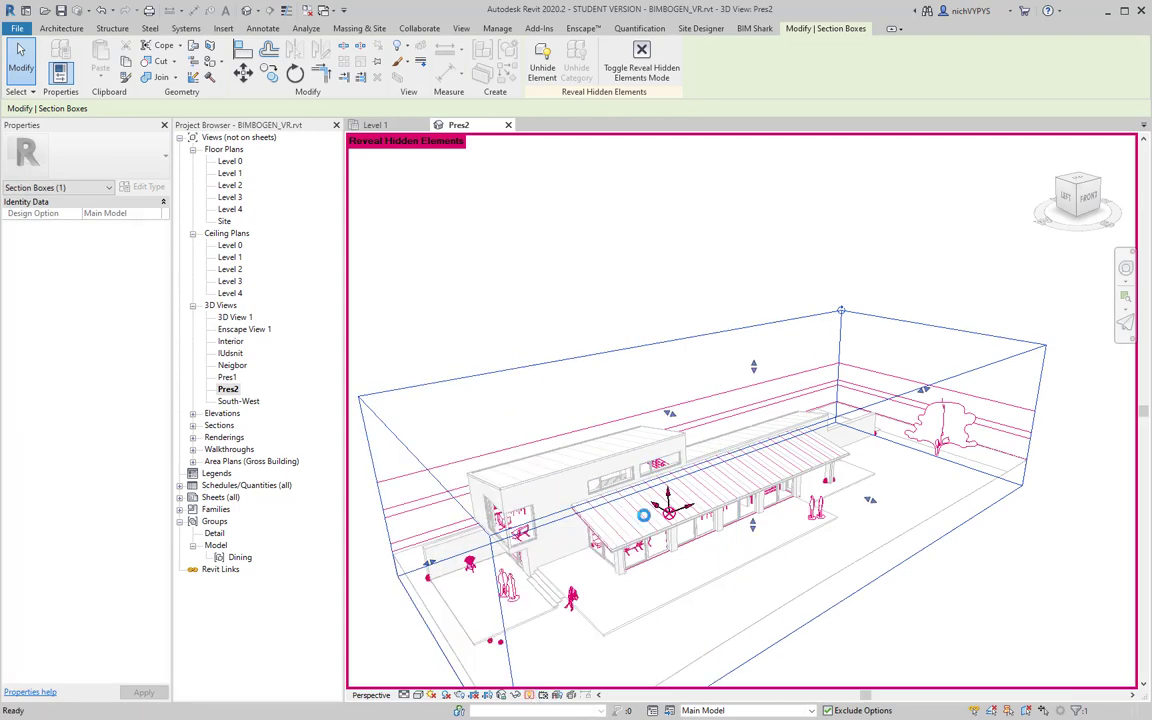
click(530, 694)
Step: Examine the appearance and noise texture of the topography's Site Grass material and how the grass looks around the house
shift+middle_drag(527, 660, 476, 560)
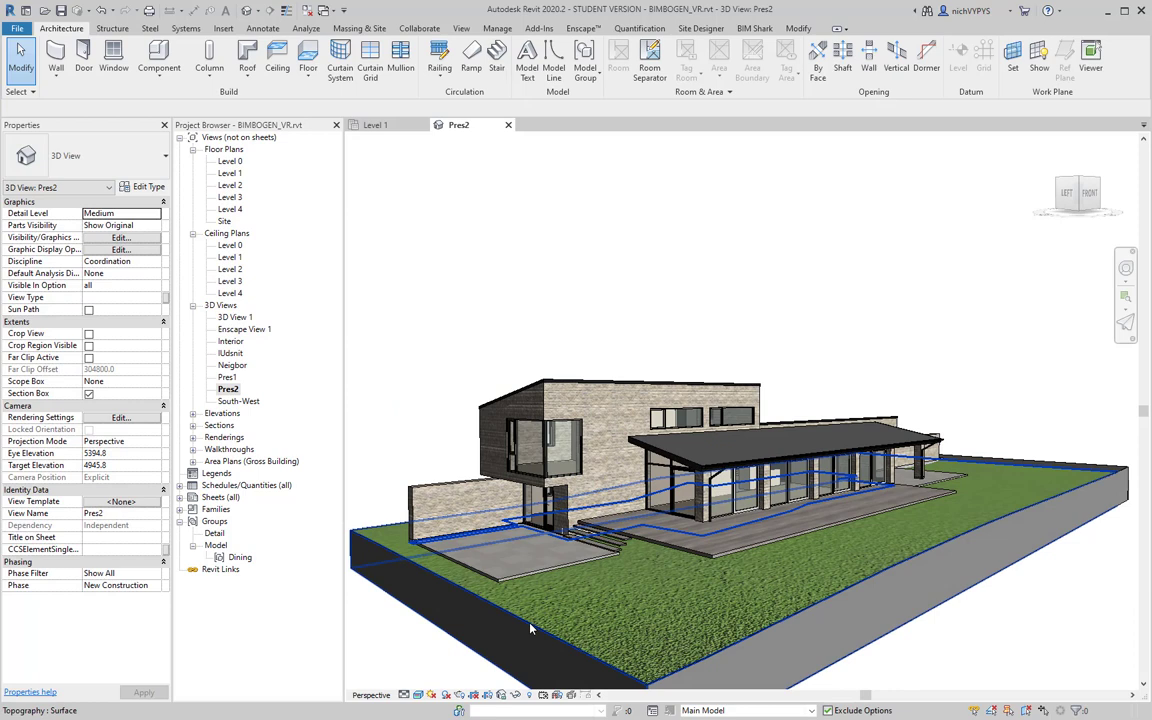
click(641, 640)
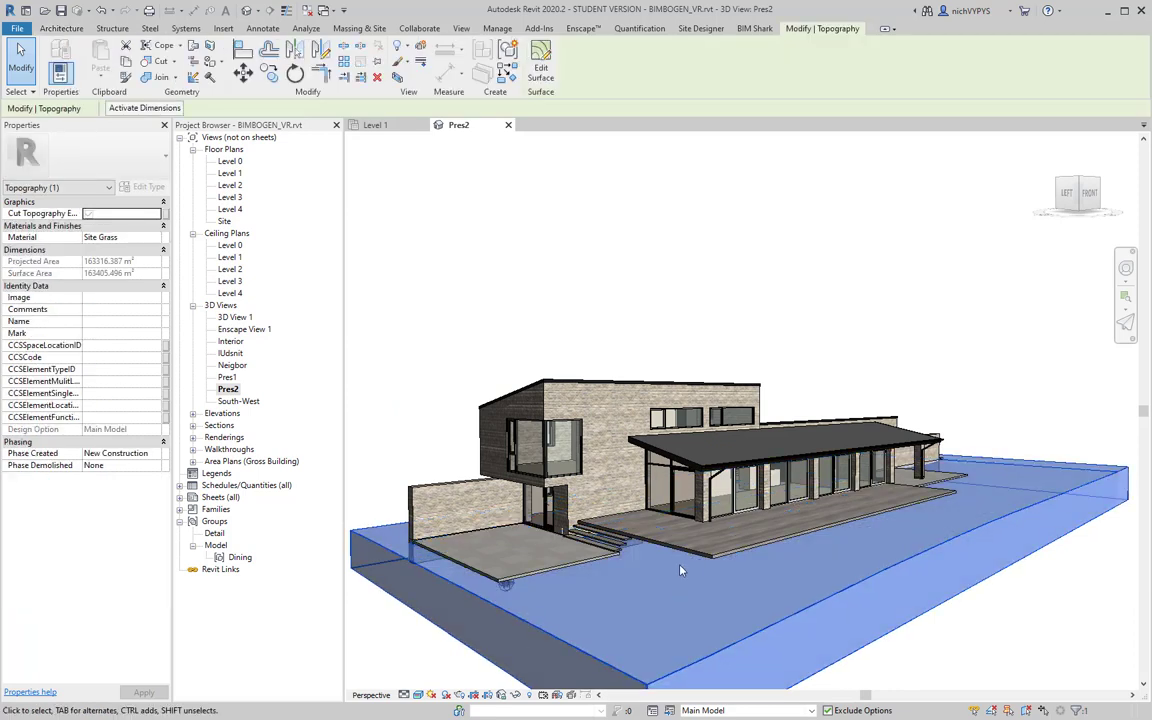
click(140, 237)
click(160, 237)
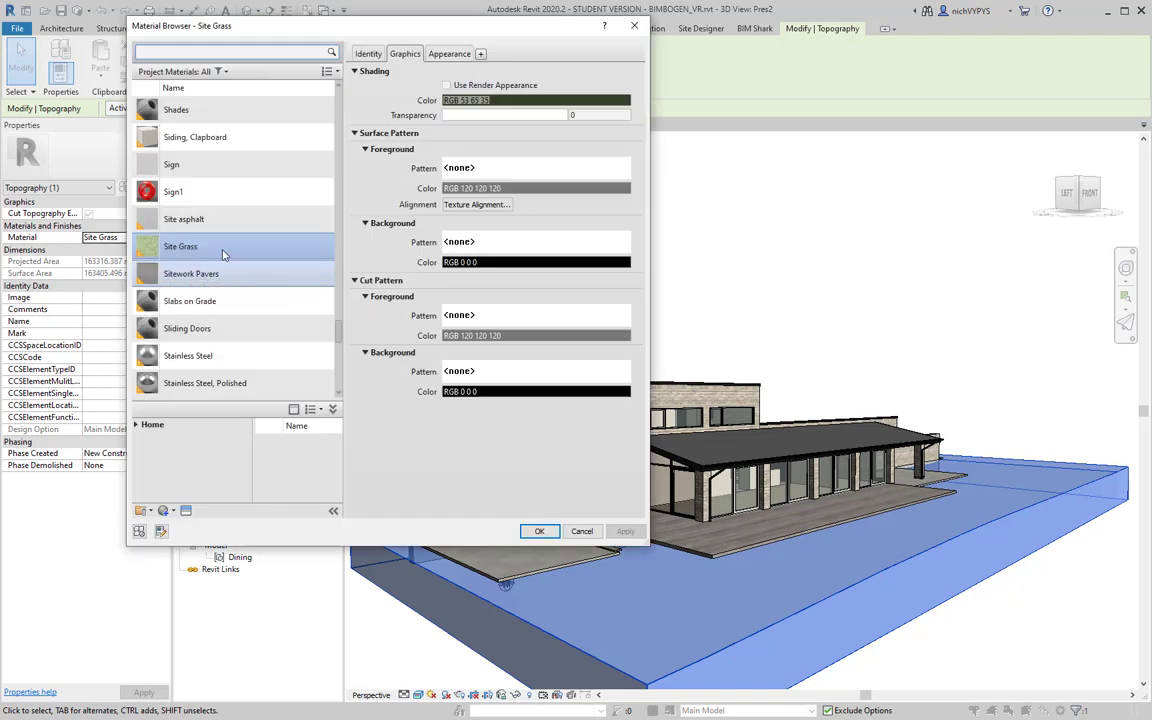
click(449, 53)
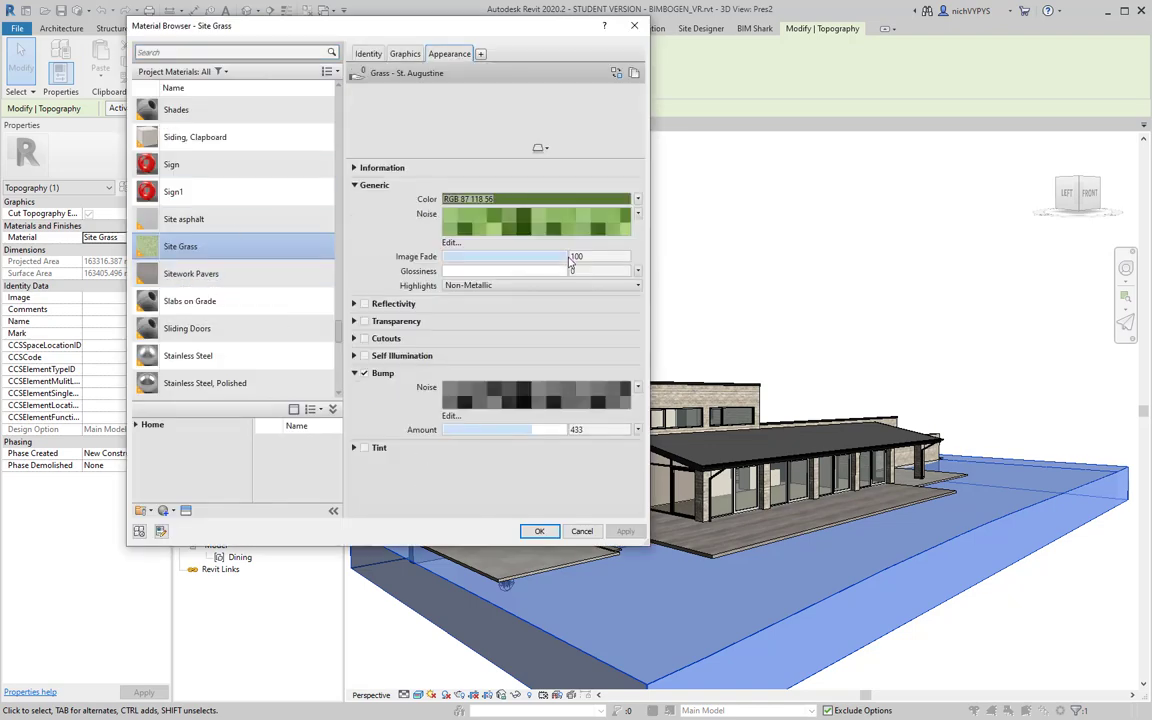
mouse_move(544, 234)
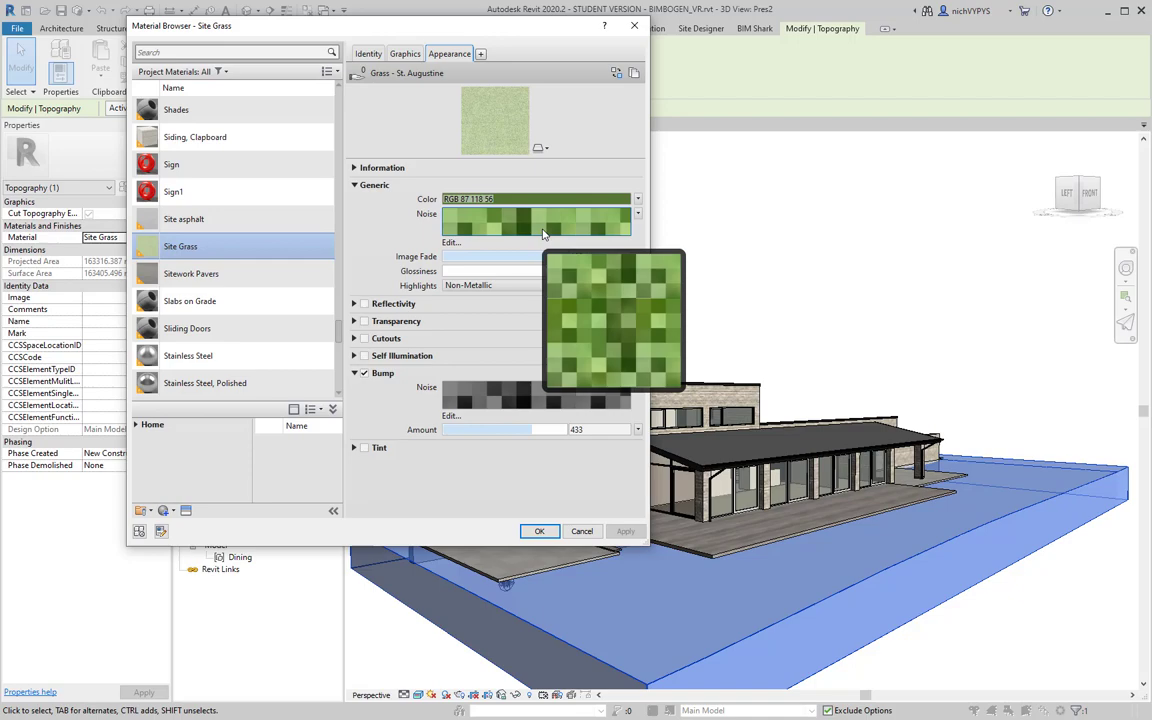
click(539, 531)
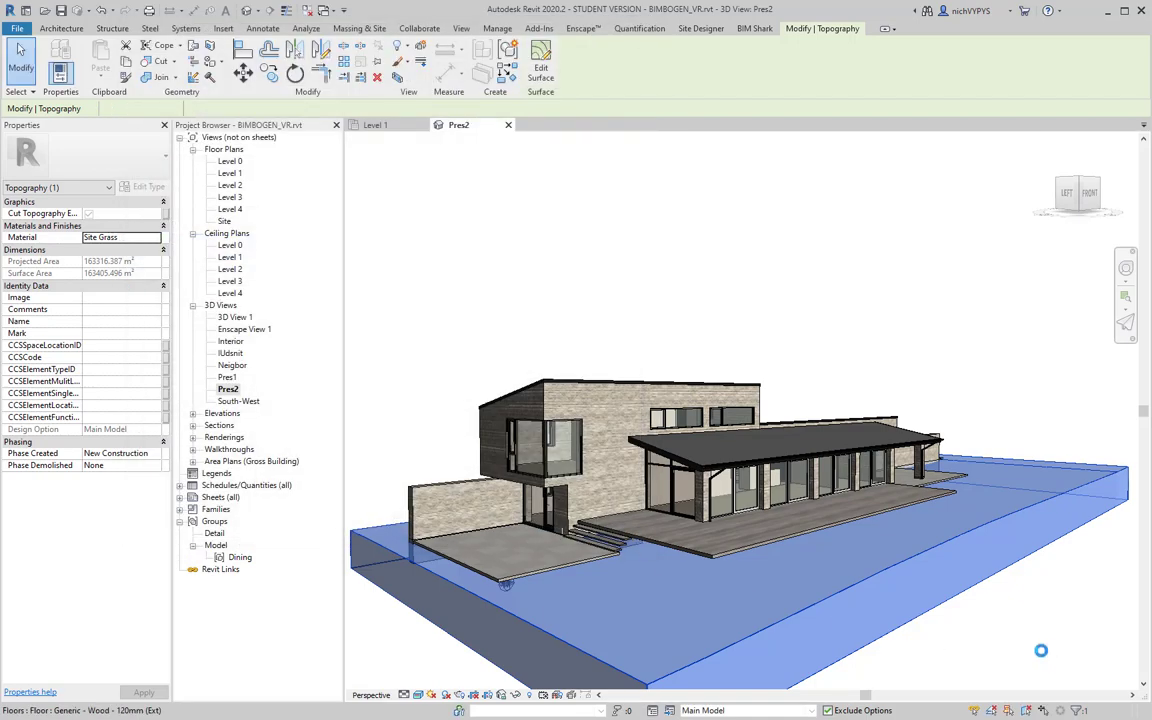
key(Escape)
shift+middle_drag(631, 598, 628, 625)
scroll(625, 628, up, 3)
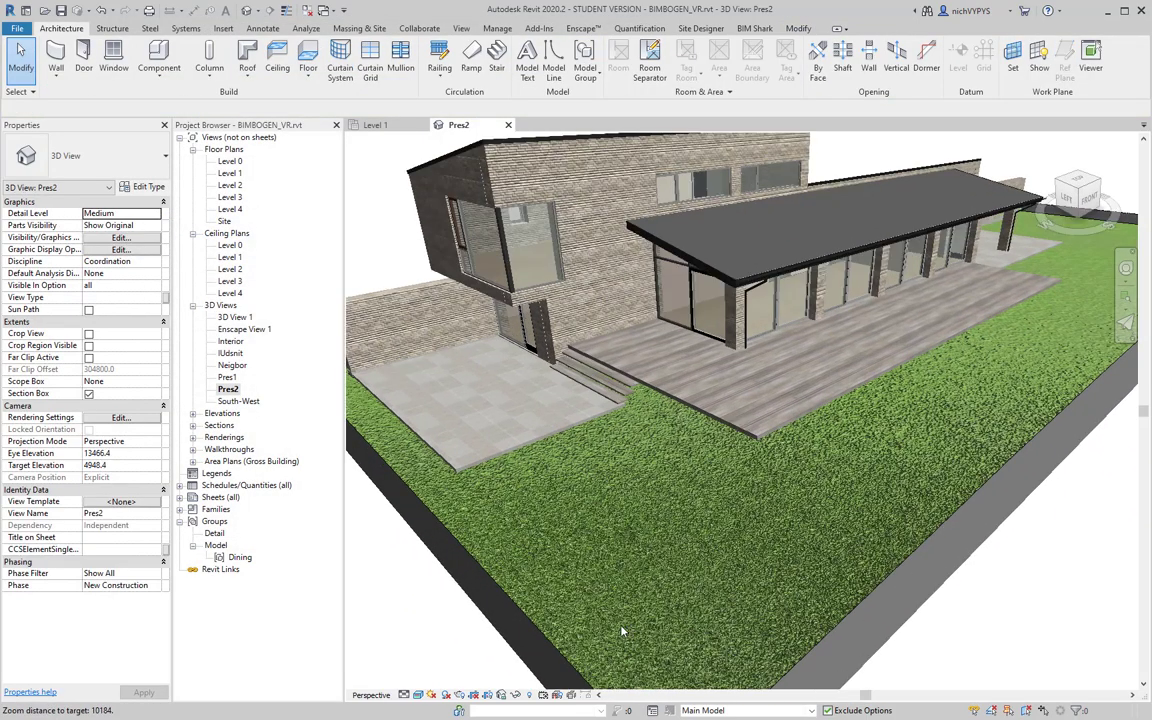
scroll(700, 500, down, 2)
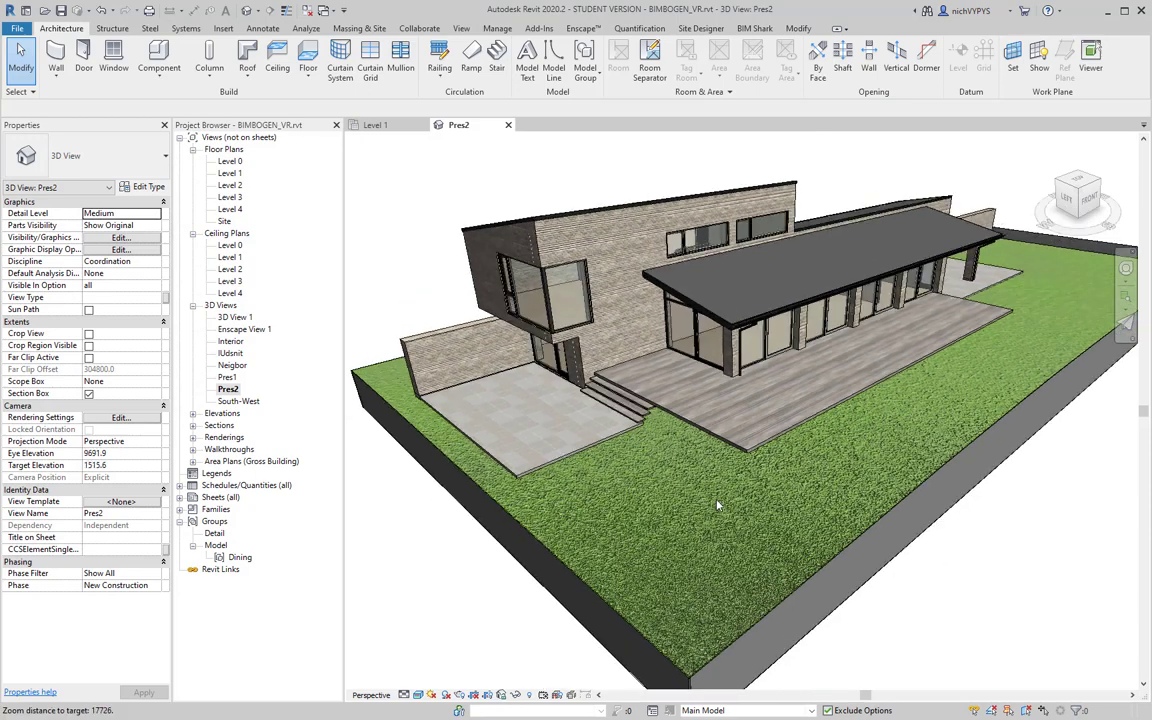
shift+middle_drag(717, 506, 731, 508)
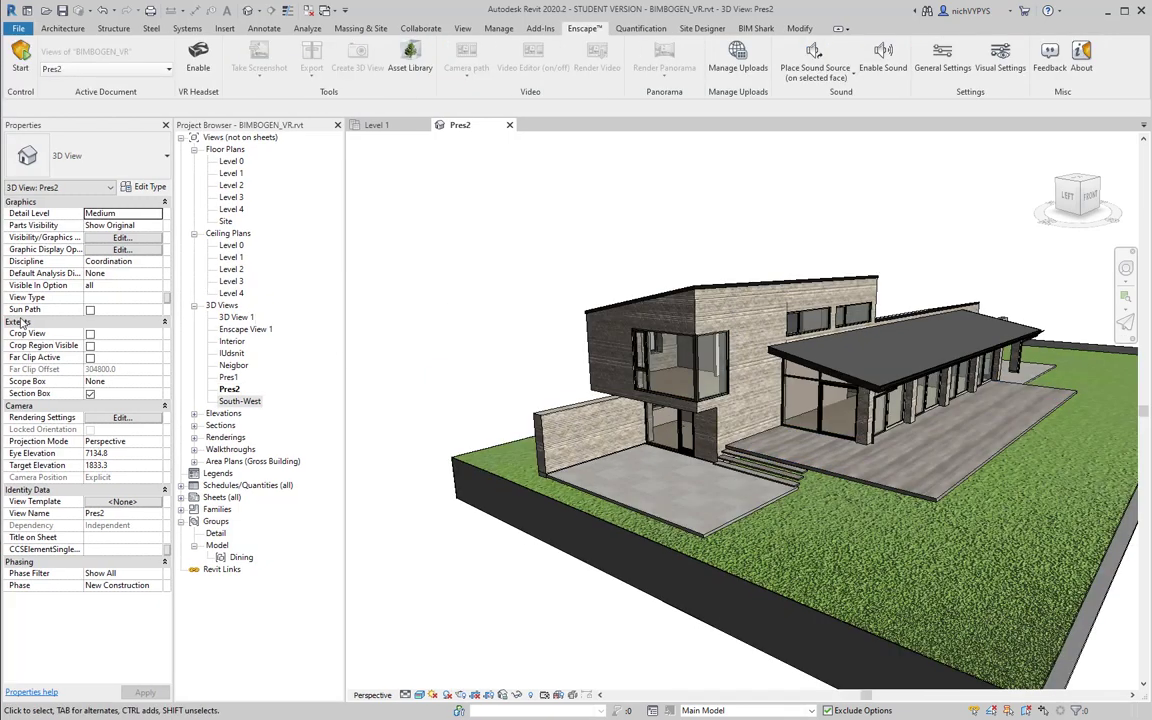
Step: Make room beside the Revit window, start the Enscape rendering of the Pres2 view, and set its projection to Two-Point
drag(4, 336, 186, 334)
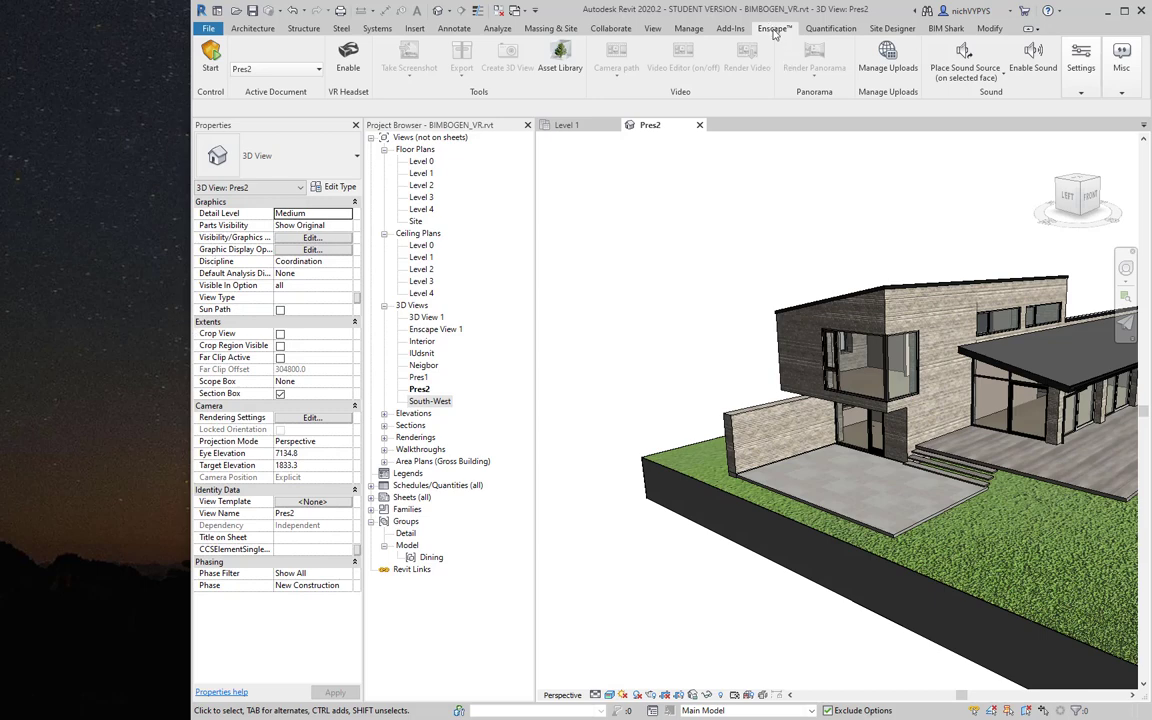
click(208, 60)
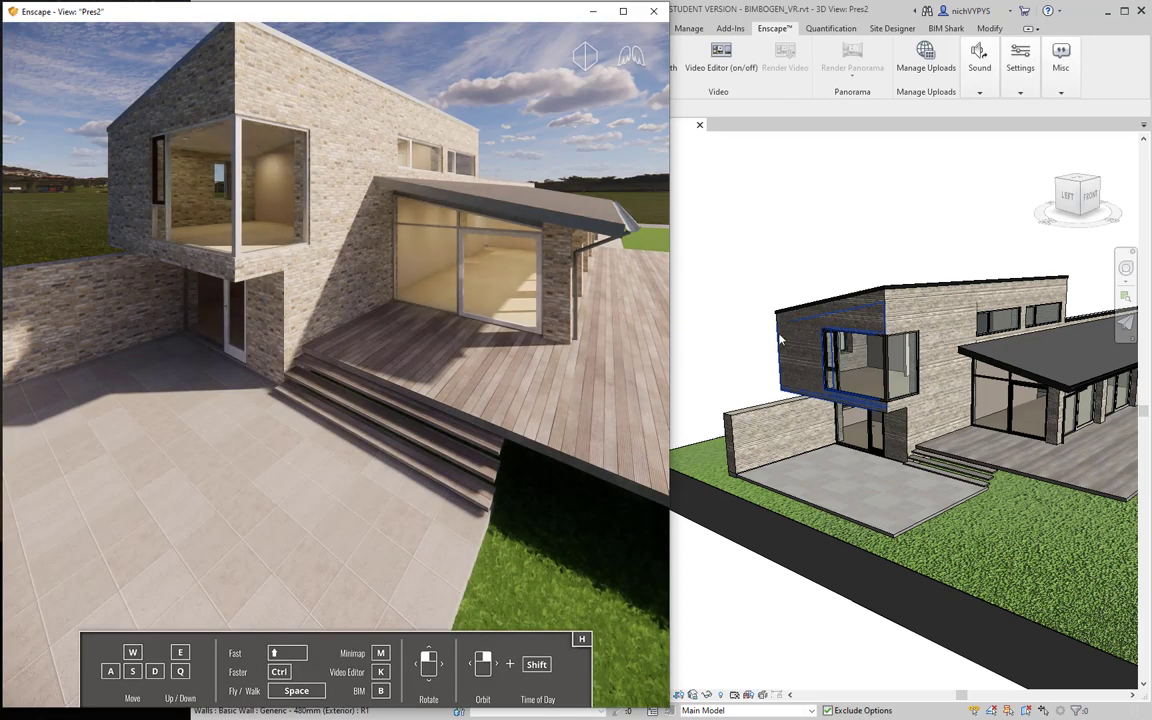
scroll(467, 373, down, 3)
scroll(415, 398, up, 4)
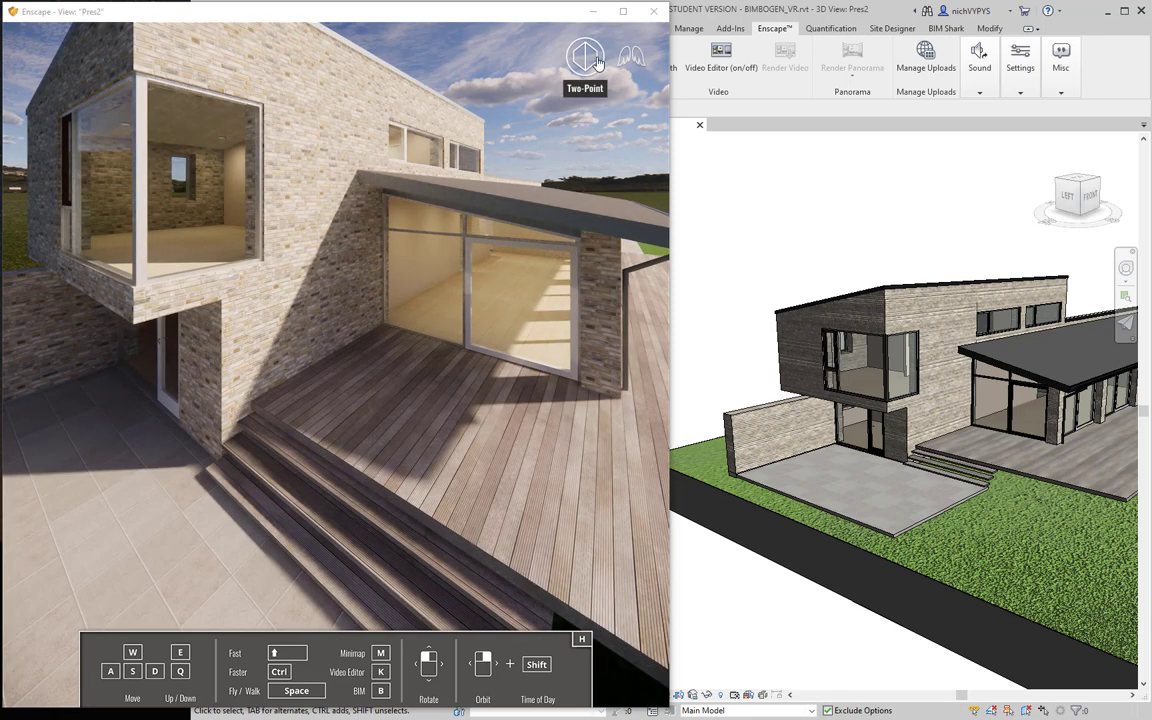
click(596, 62)
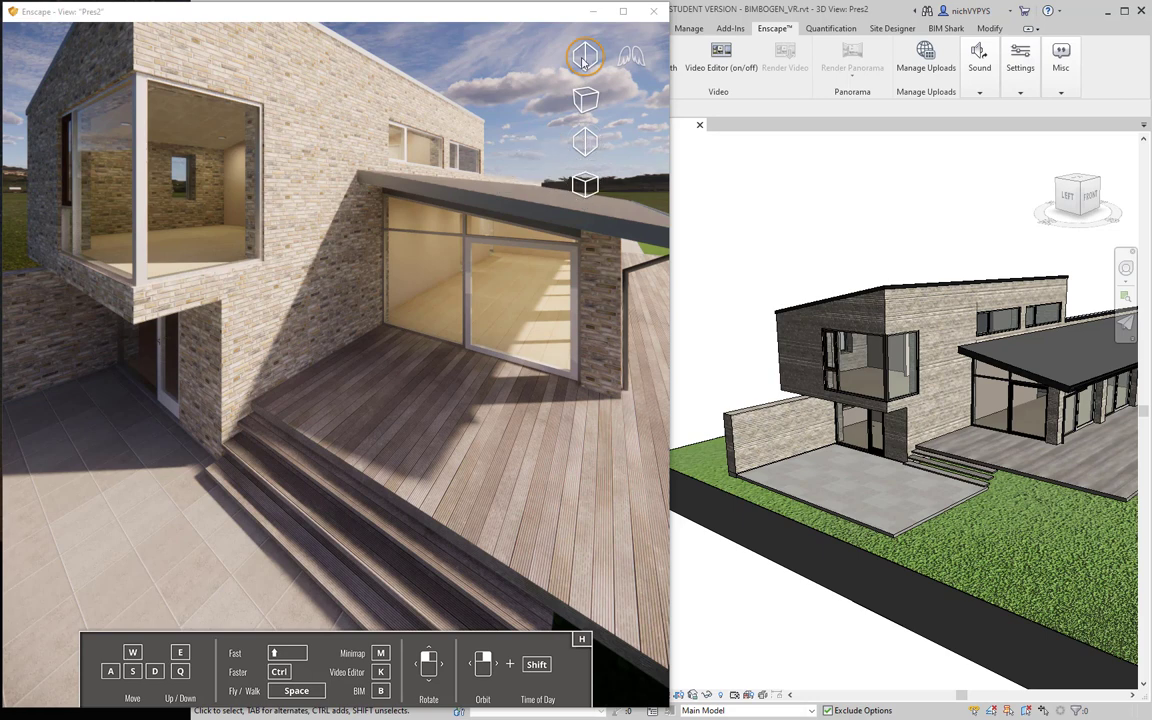
click(583, 144)
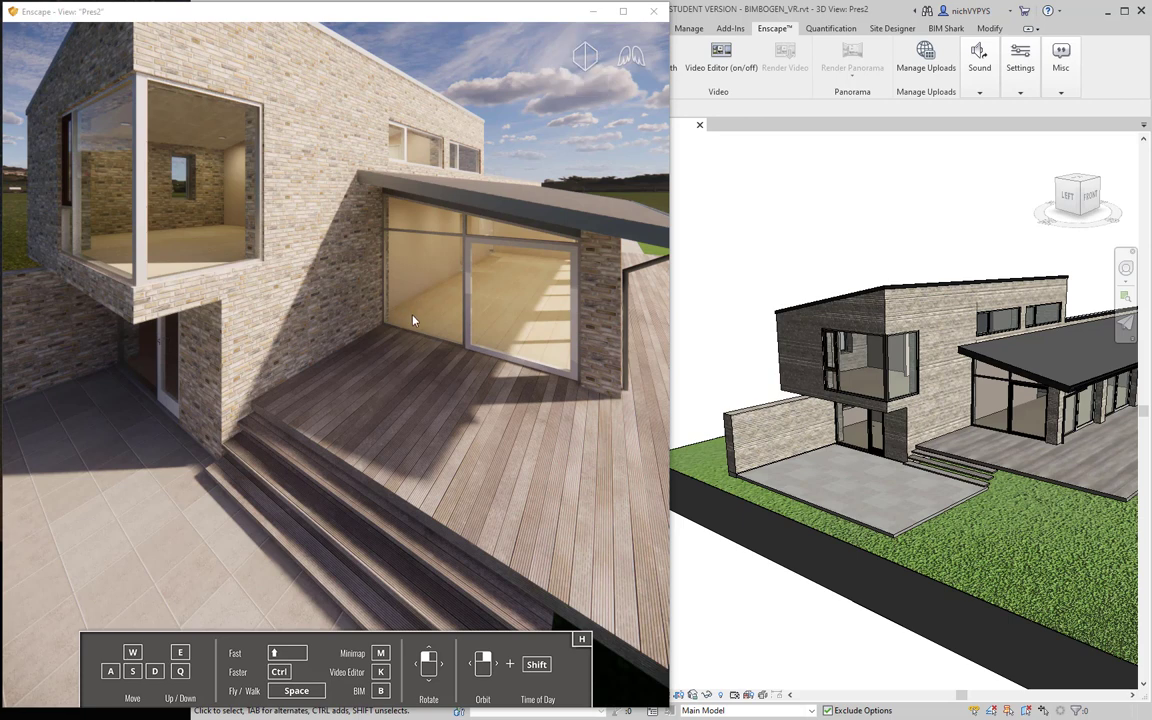
Step: Examine the brick texture on the upper exterior wall up close in the Enscape rendering
drag(335, 364, 234, 162)
key(w)
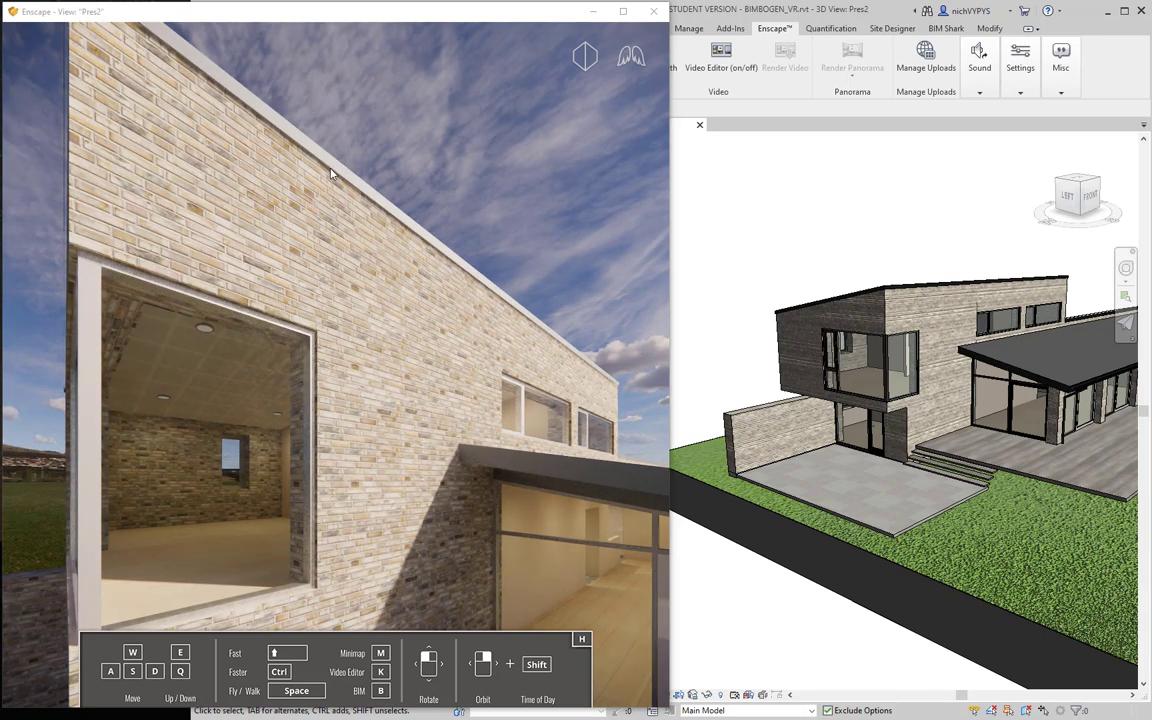
Step: Examine the brick facade, corner window and wooden deck of the house from outside in the Enscape render
key(s)
drag(398, 267, 368, 236)
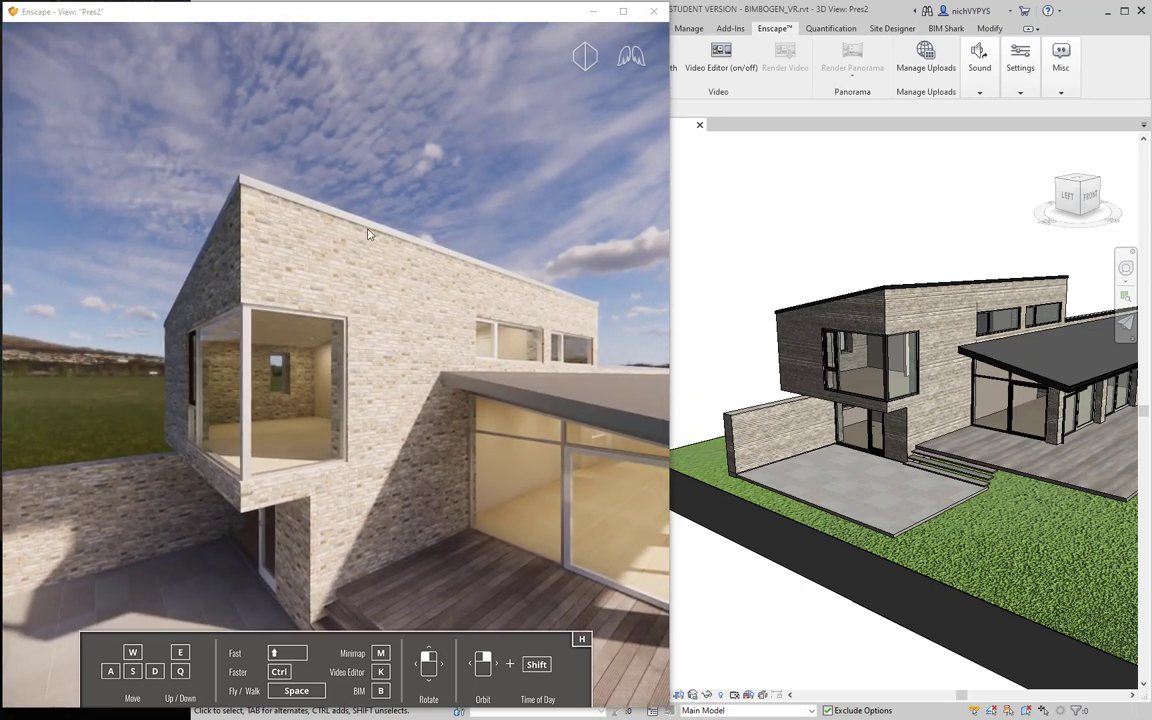
key(w)
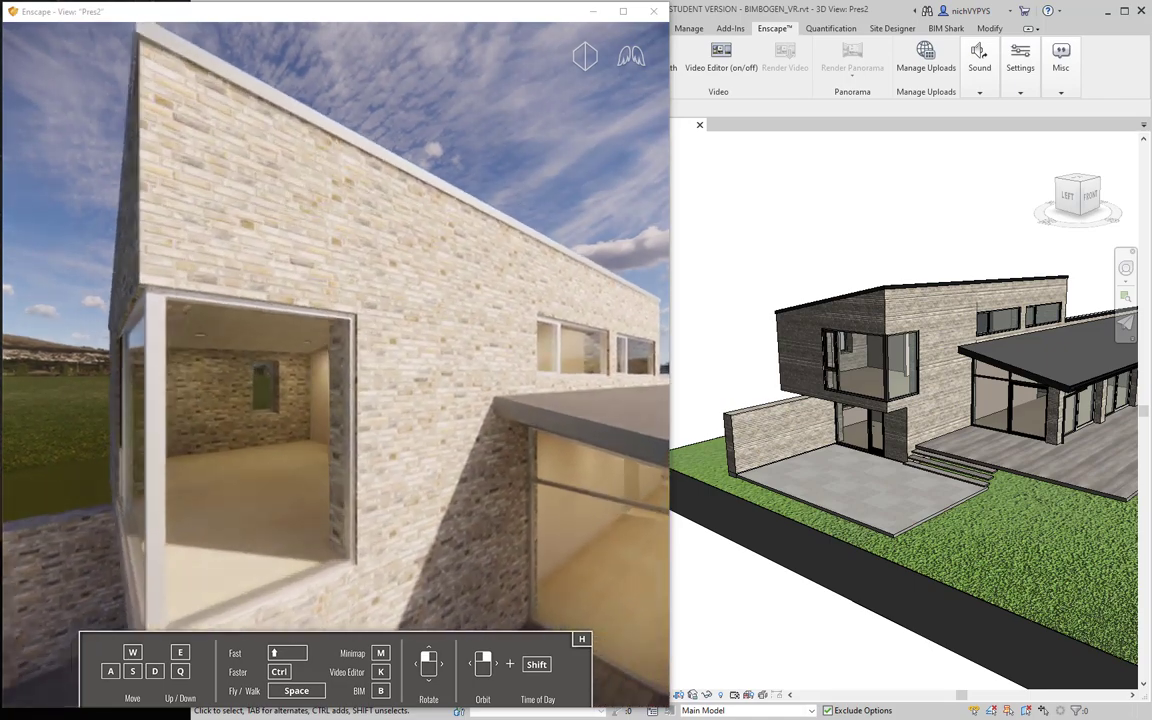
key(e)
key(s)
drag(371, 221, 565, 350)
key(w)
drag(335, 365, 212, 215)
key(s)
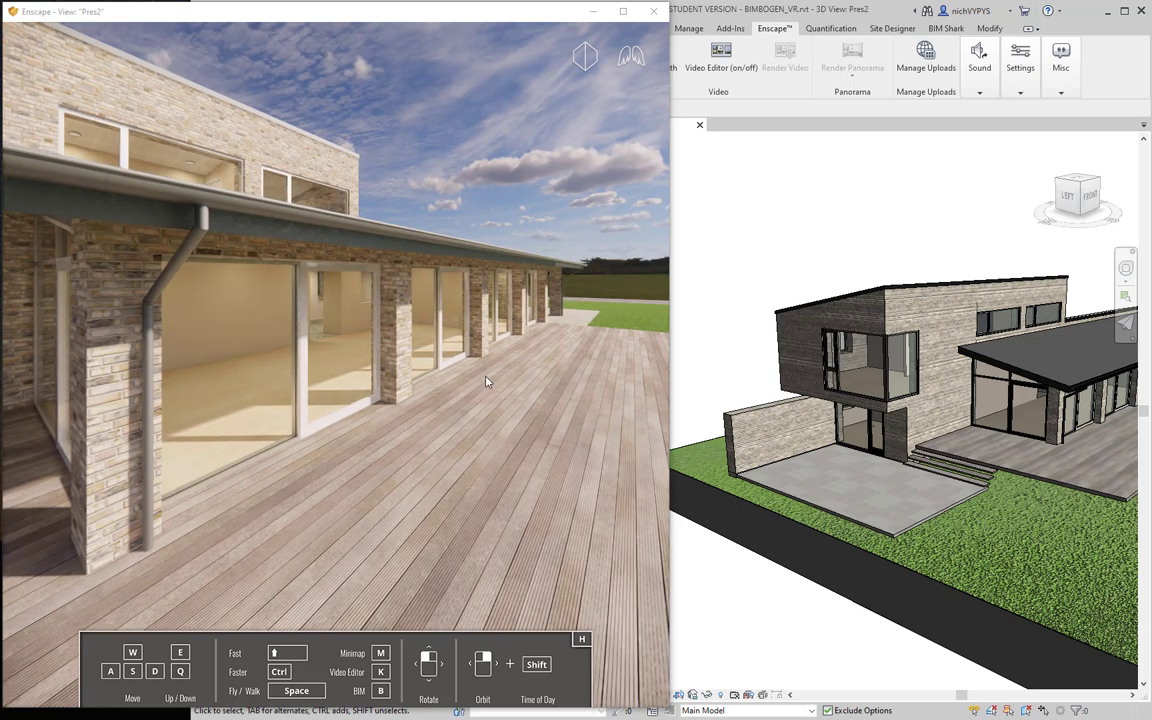
Step: Move through the long glazed room and examine the brick columns along the deck and the grass beside the paved terrace
key(w)
drag(476, 384, 513, 88)
key(w)
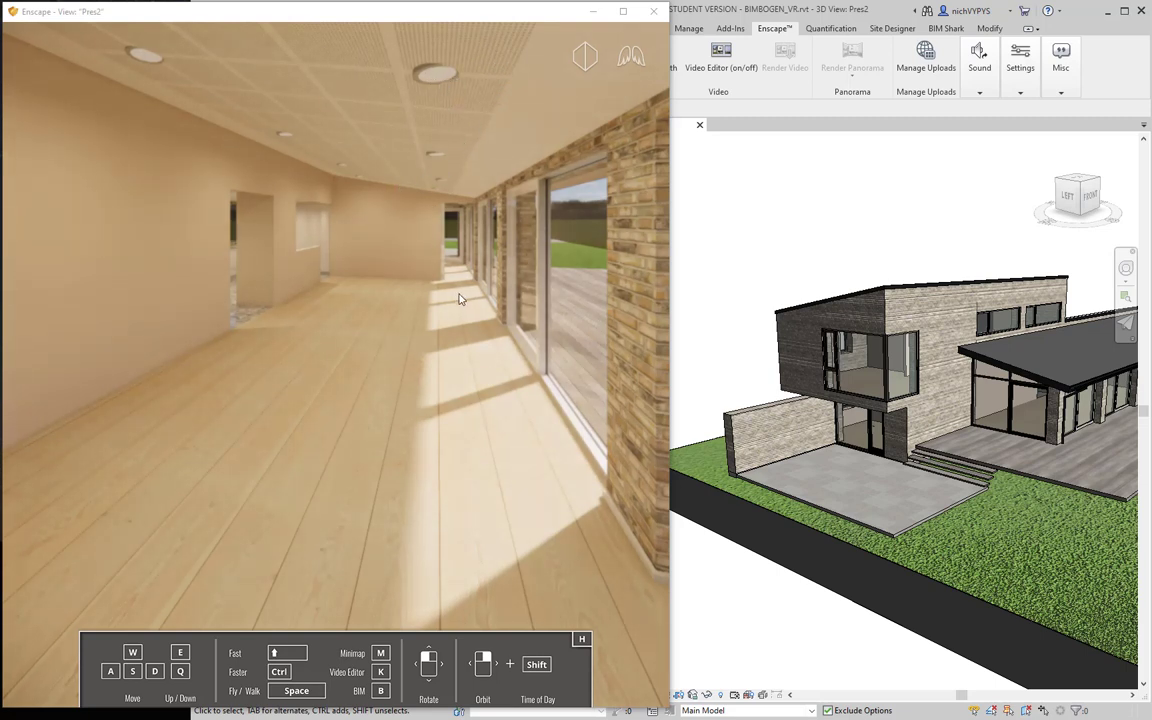
key(w)
drag(463, 306, 660, 270)
key(w)
drag(372, 330, 80, 440)
key(w)
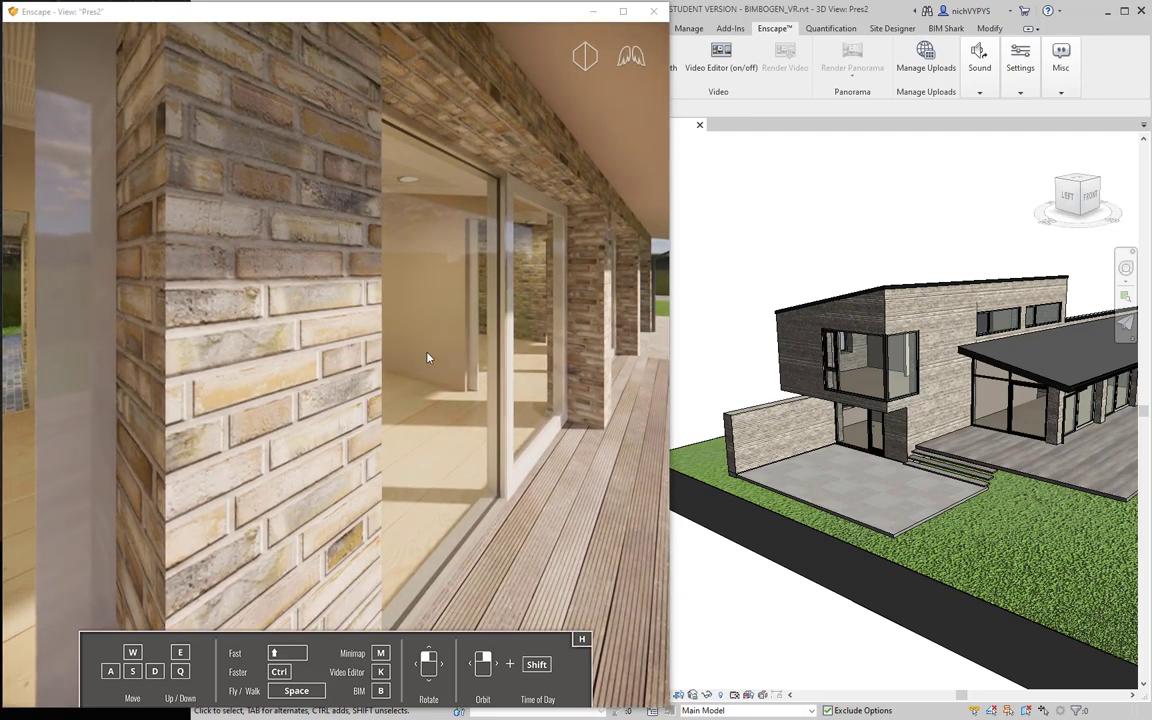
drag(427, 357, 351, 342)
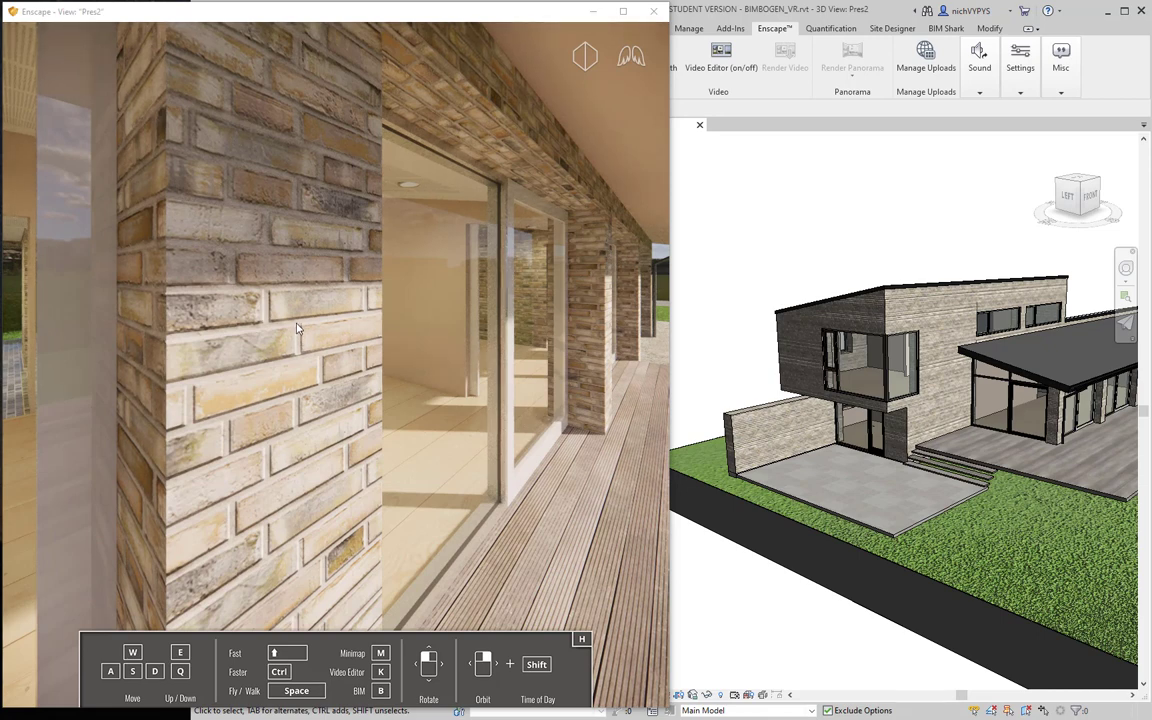
key(s)
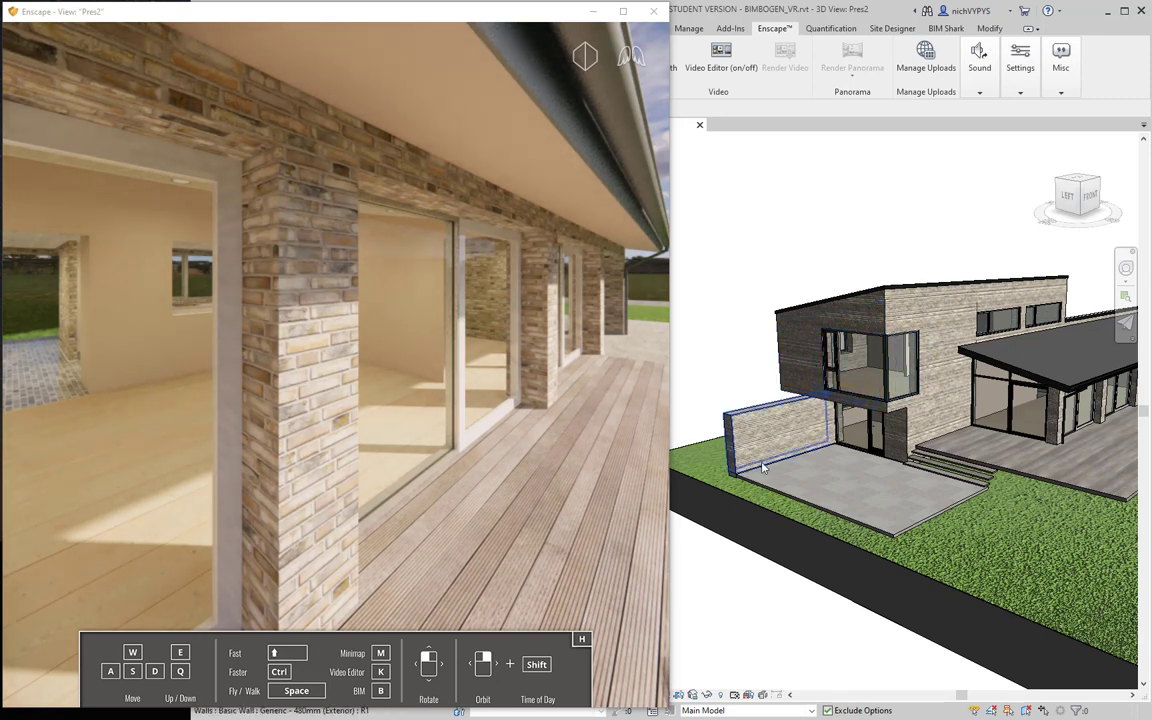
scroll(611, 450, down, 2)
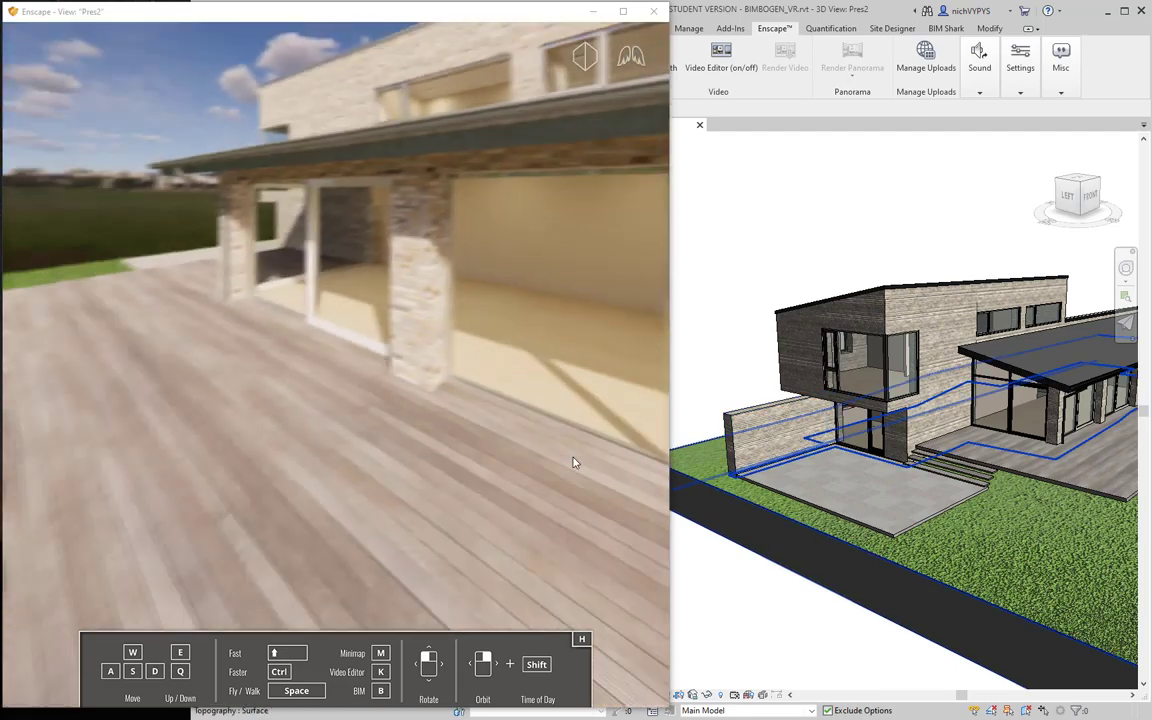
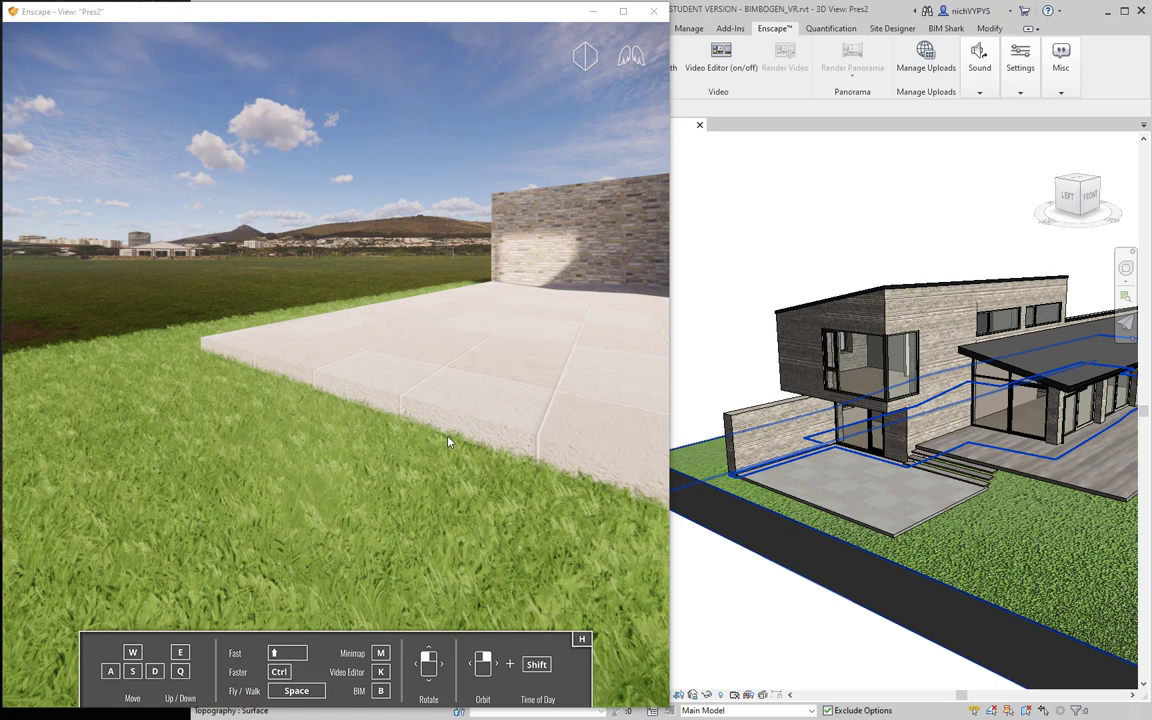
Step: Switch to Revit, narrow its window to expose more of the render, and place the Material Browser clear of the grass
click(903, 11)
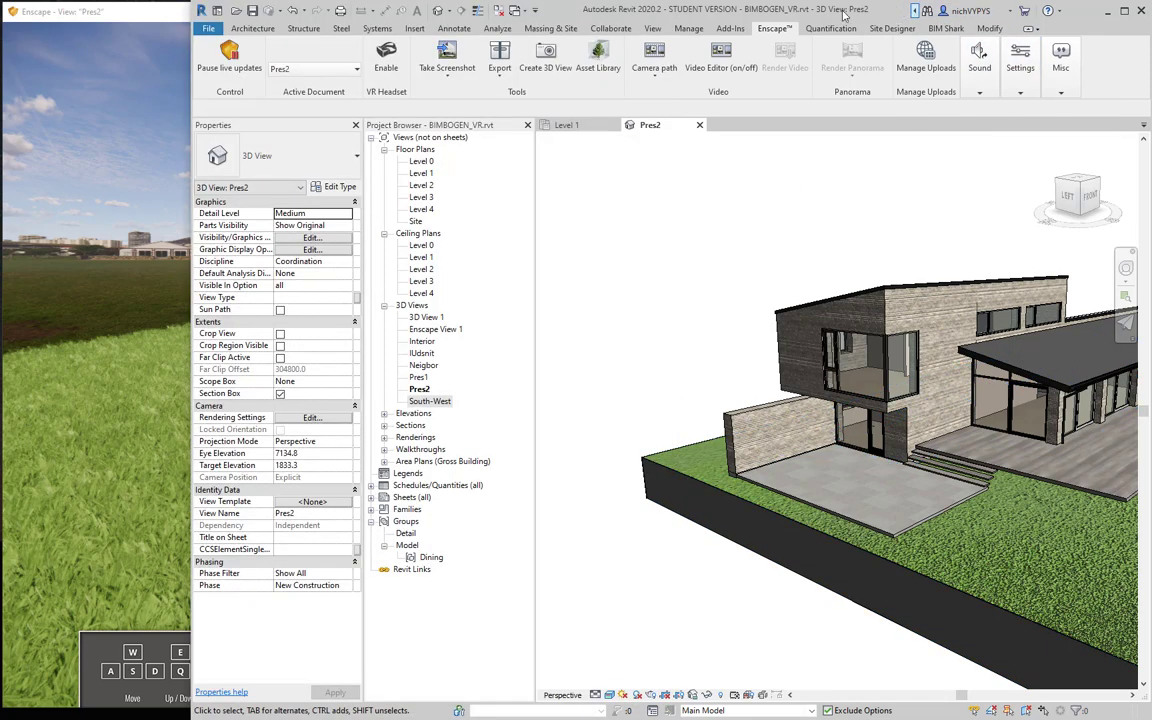
drag(189, 198, 384, 205)
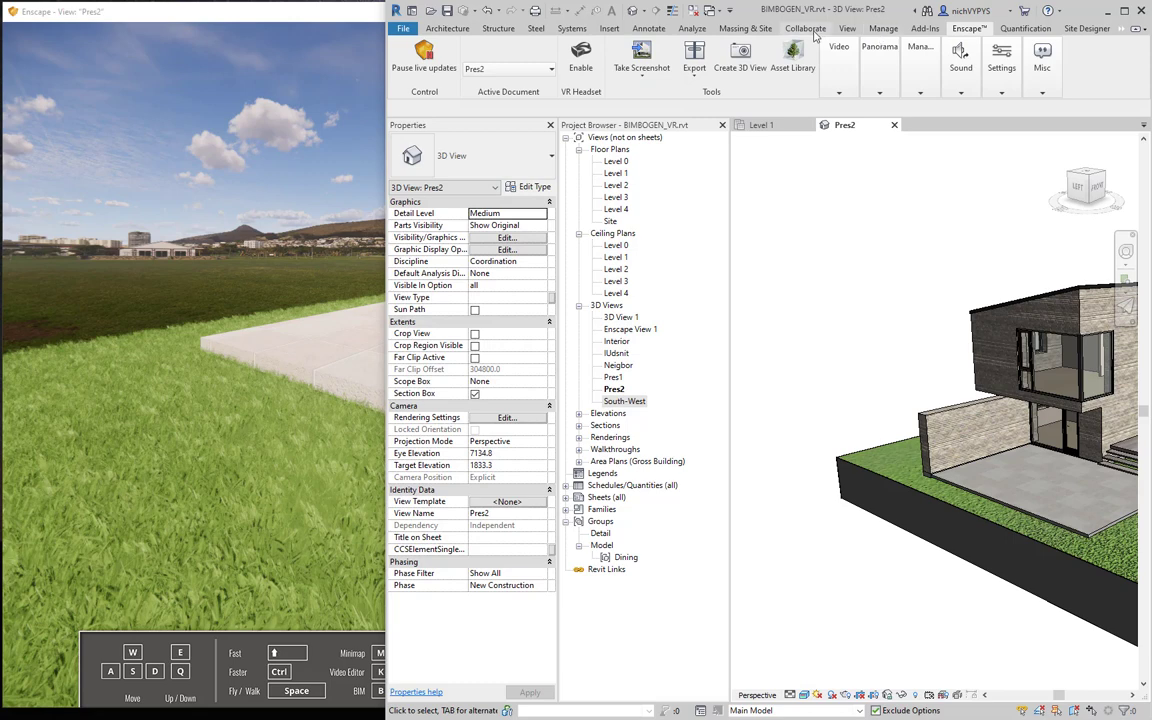
click(884, 28)
click(405, 55)
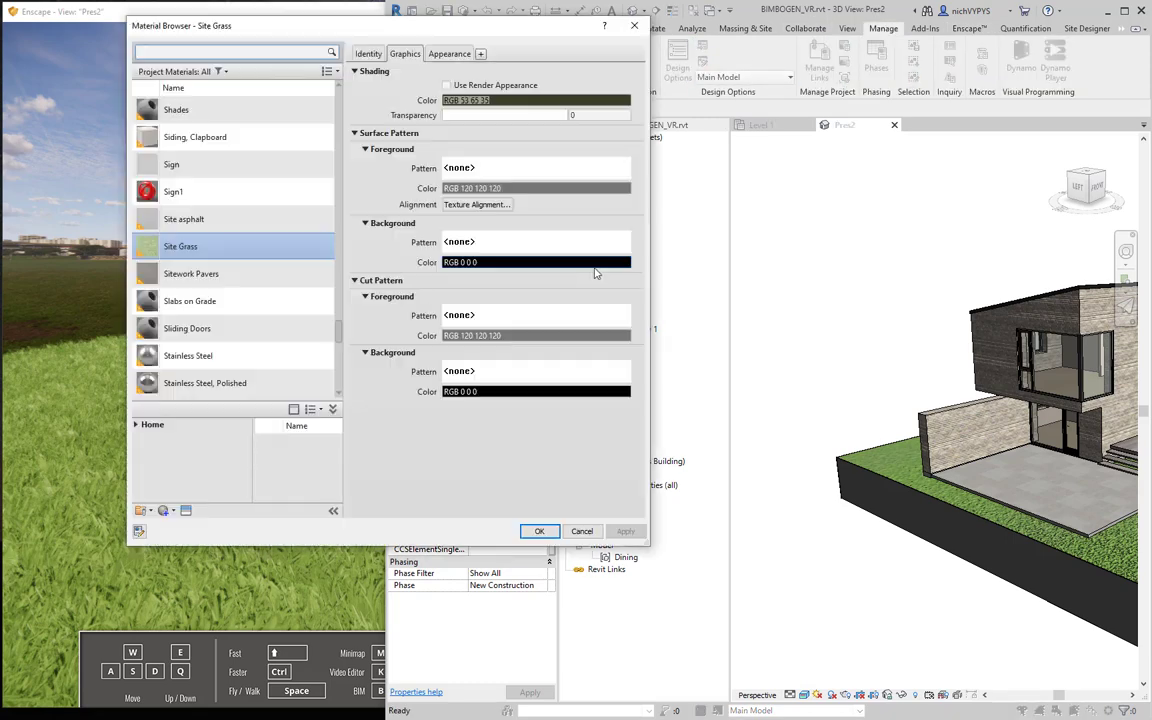
drag(337, 26, 635, 57)
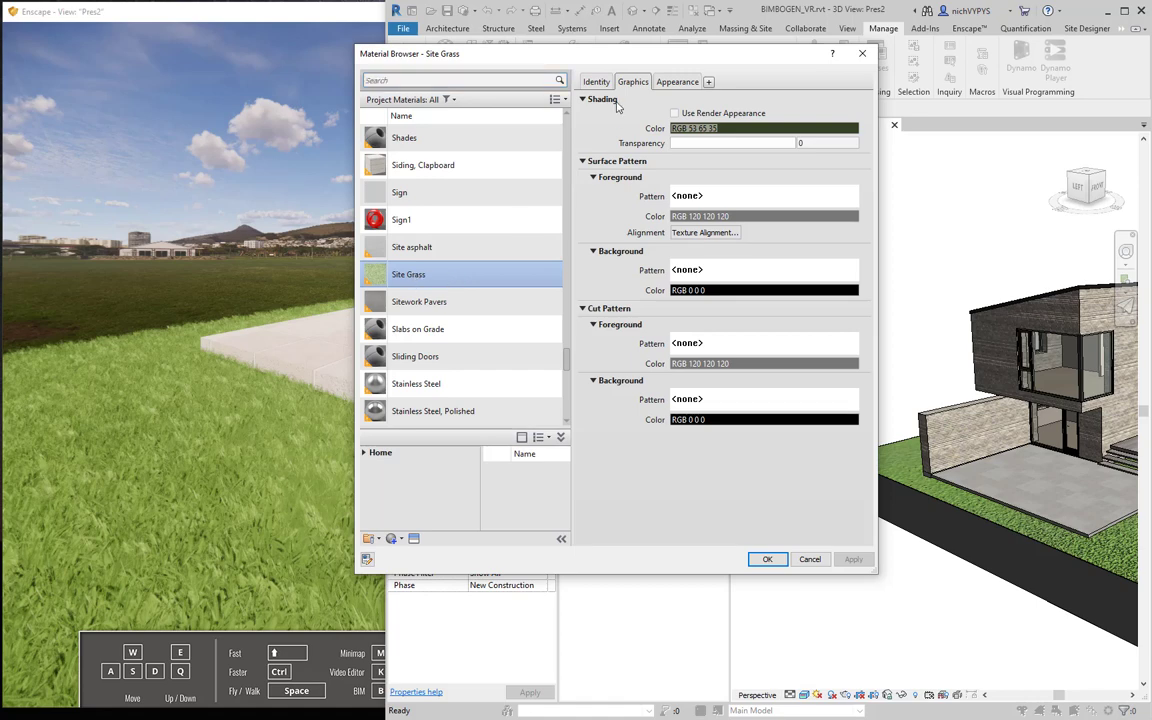
Step: Rename the Site Grass material as Tall Grass and inspect the grass around the terrace in the render
click(596, 81)
double_click(713, 101)
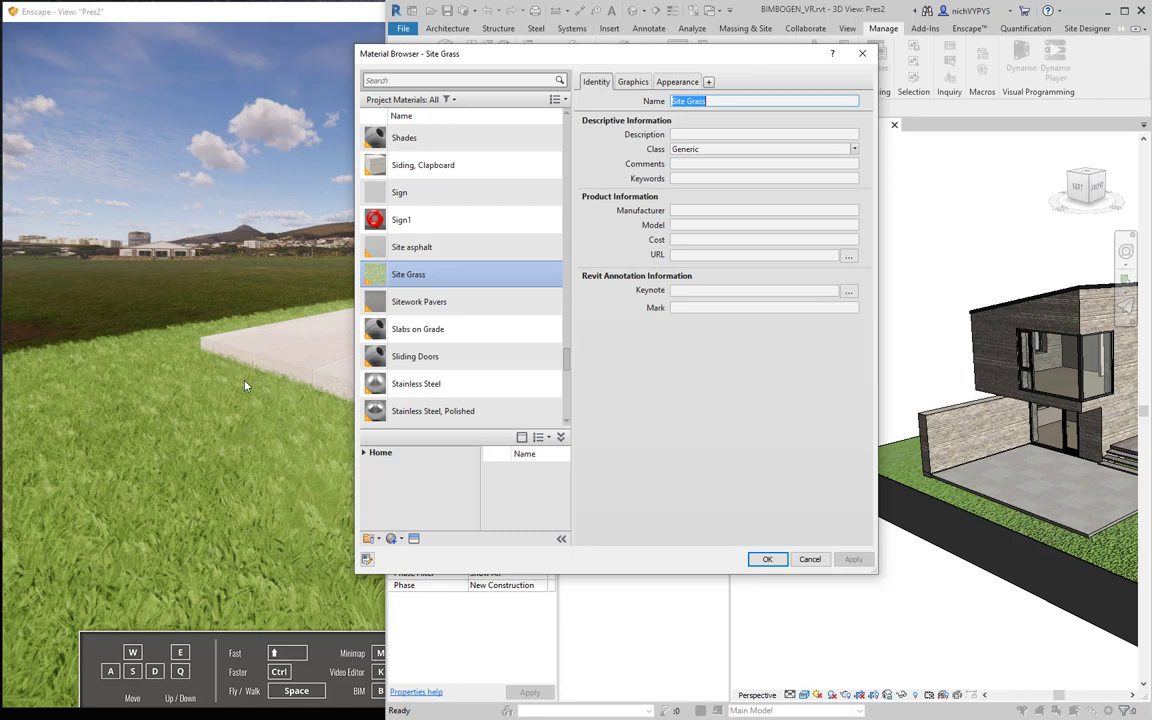
double_click(680, 101)
click(675, 180)
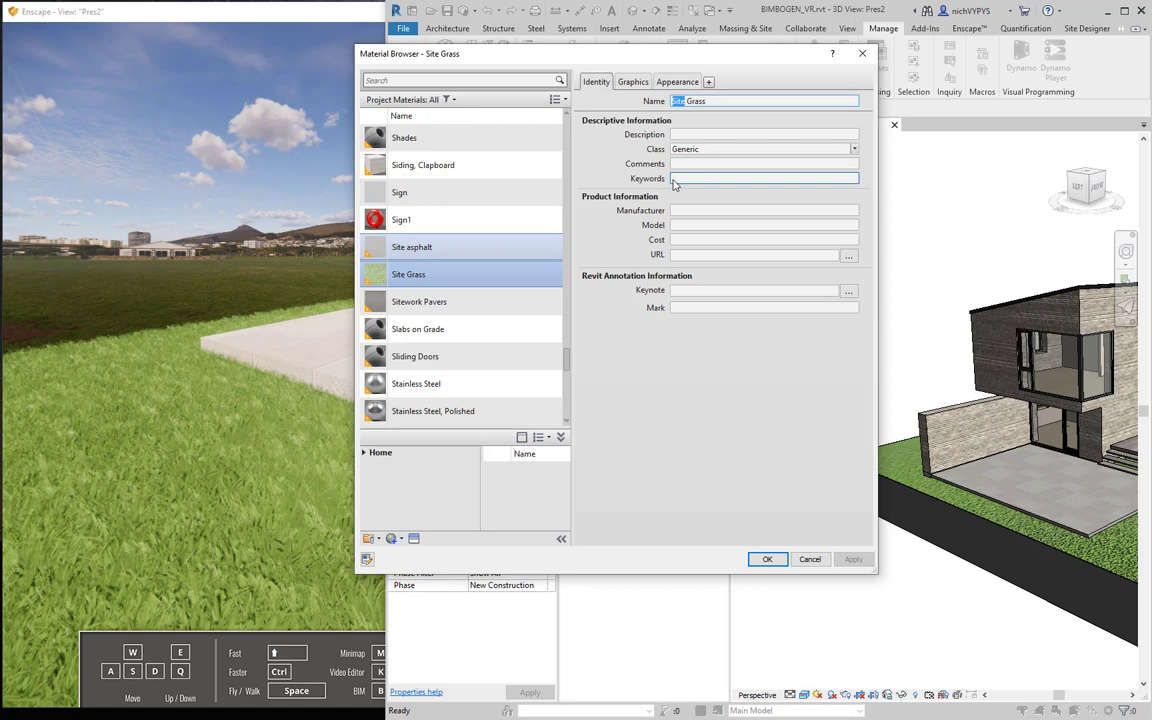
click(774, 564)
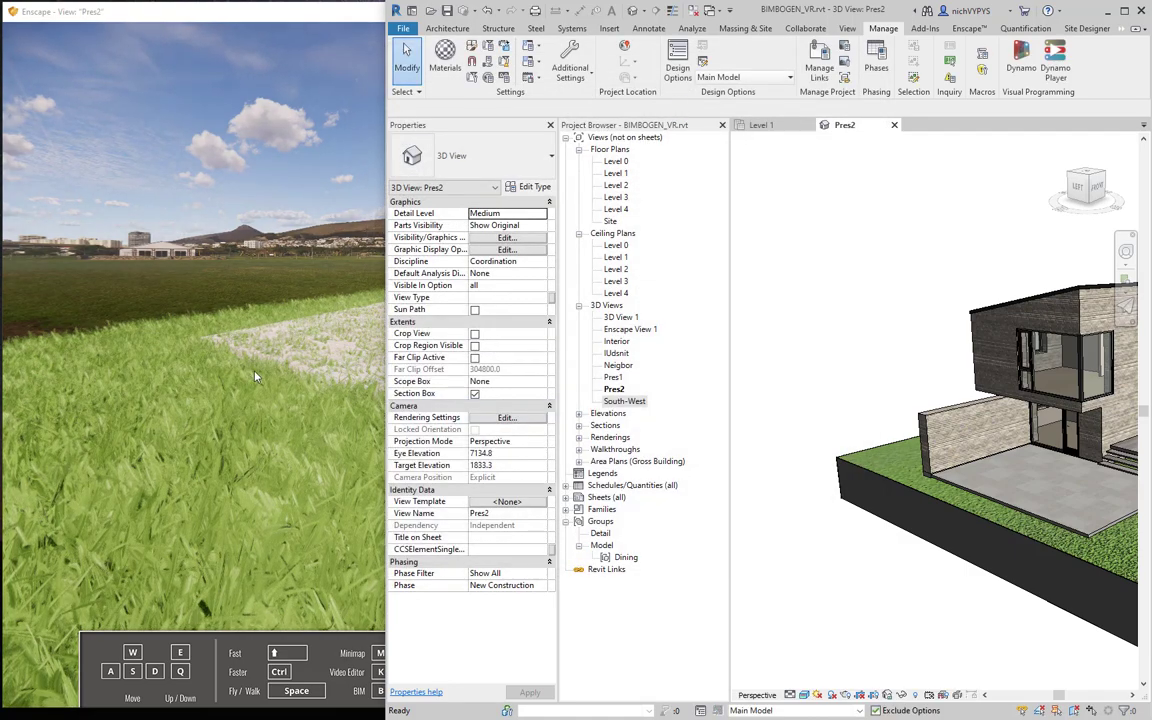
drag(342, 404, 210, 406)
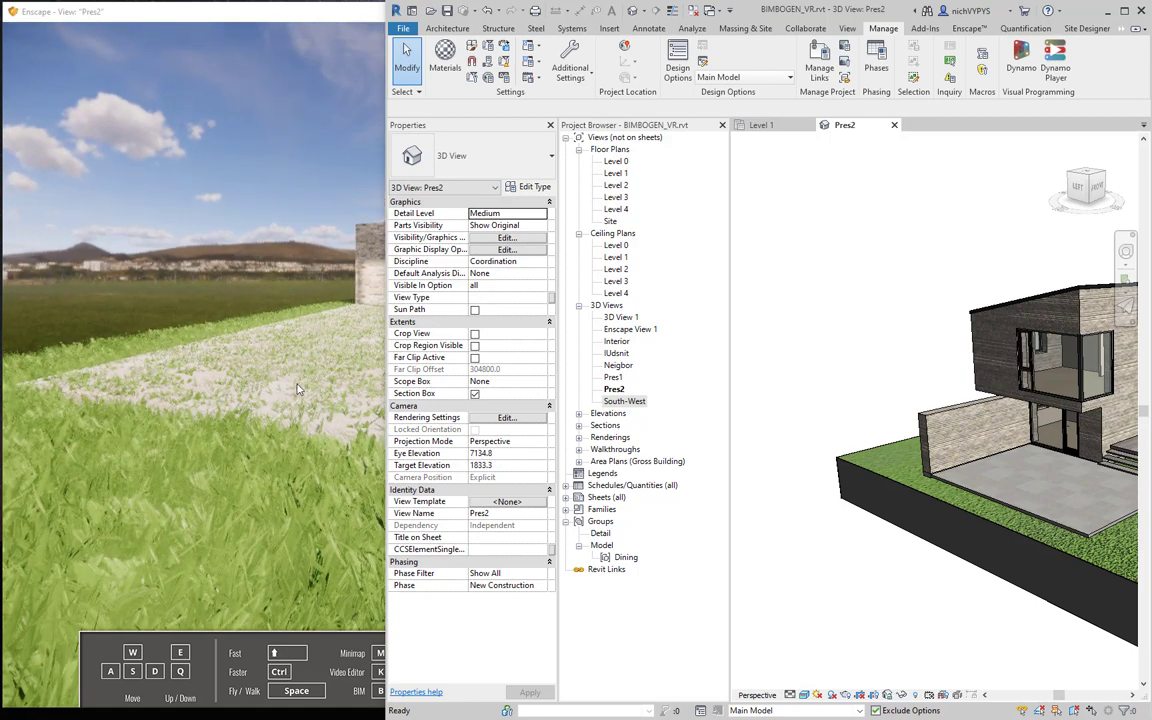
Step: Rename the Tall Grass material as wild Grass
click(445, 58)
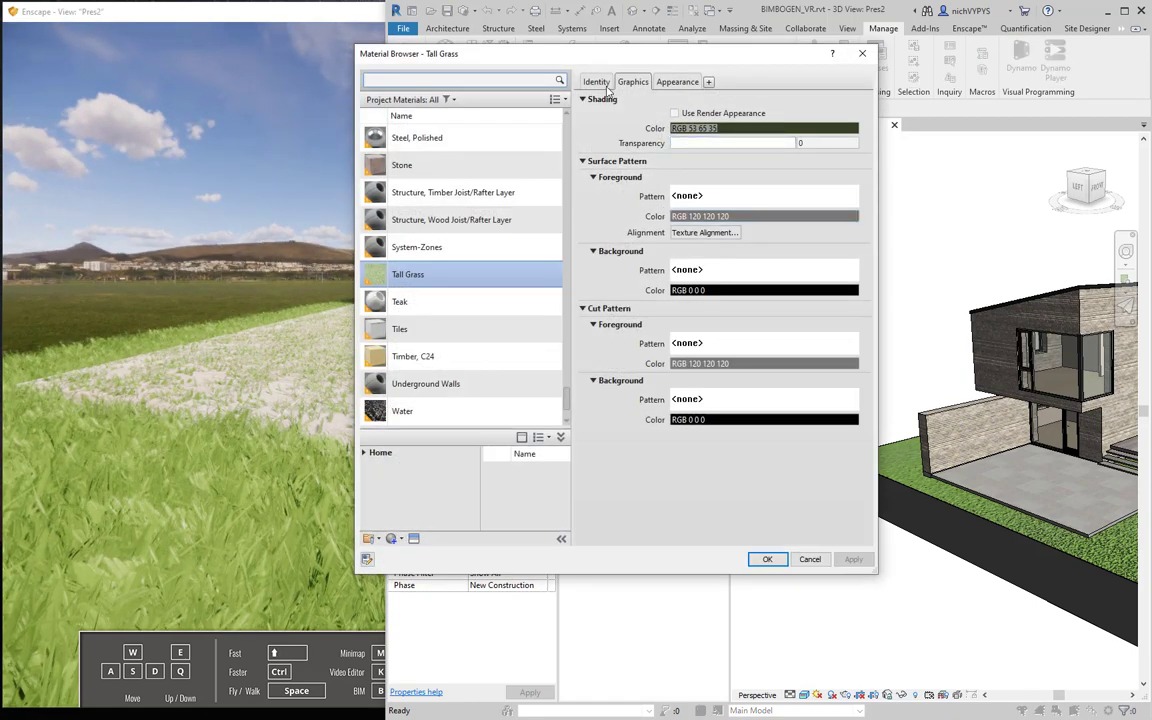
click(596, 82)
click(678, 101)
double_click(678, 101)
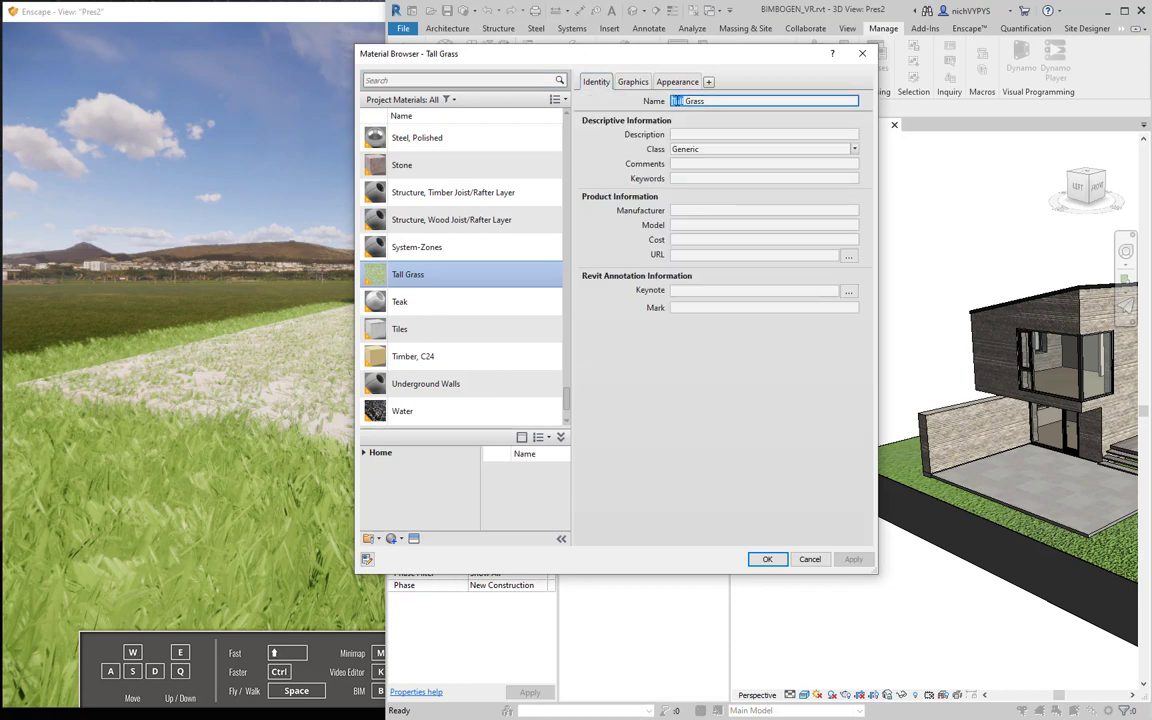
text(Wi)
click(767, 559)
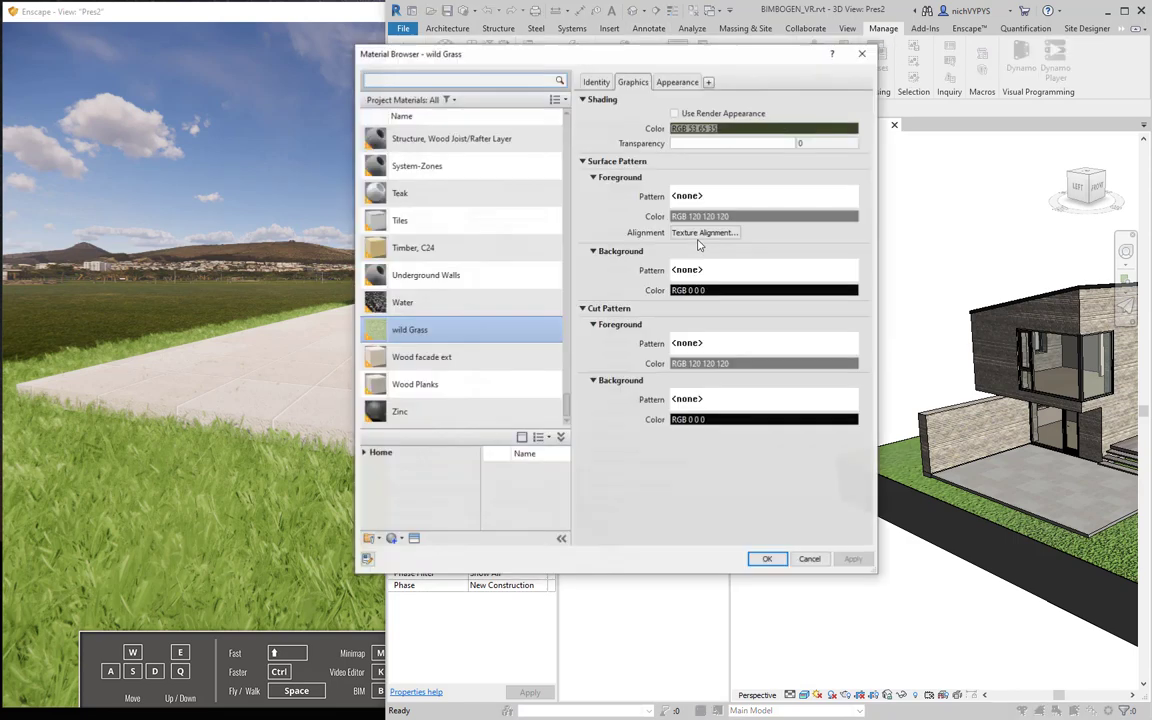
Step: Rename the wild Grass material as short Grass
click(596, 82)
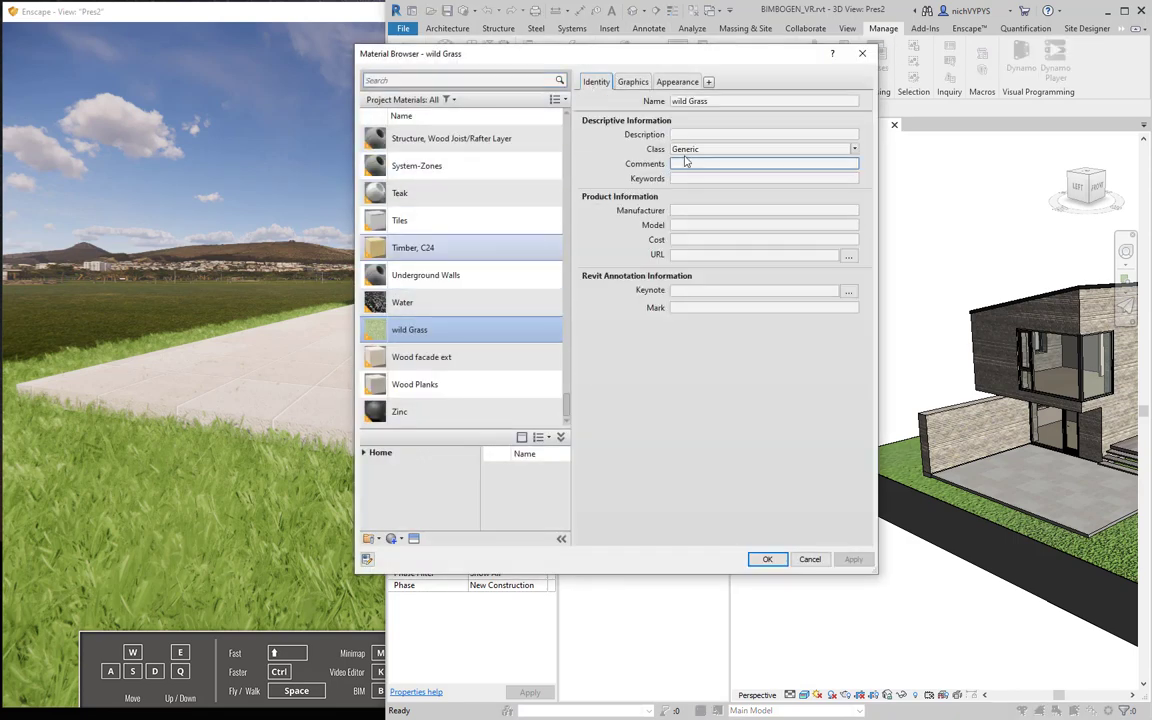
click(676, 100)
text(short)
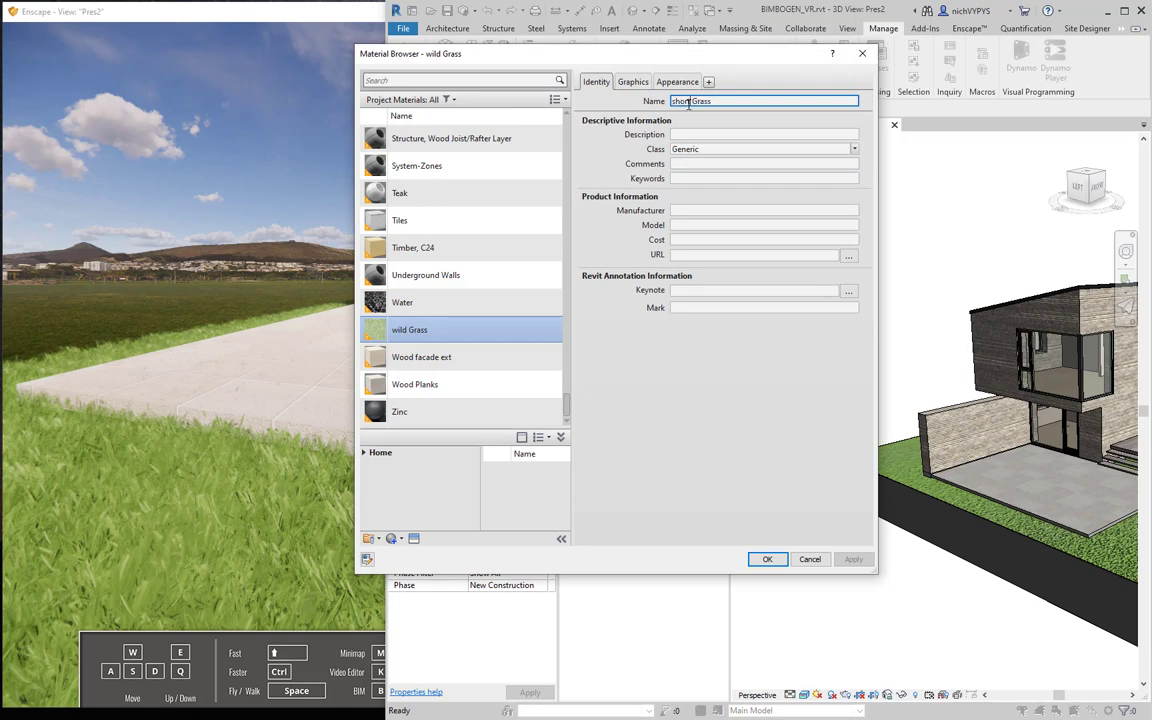
click(768, 560)
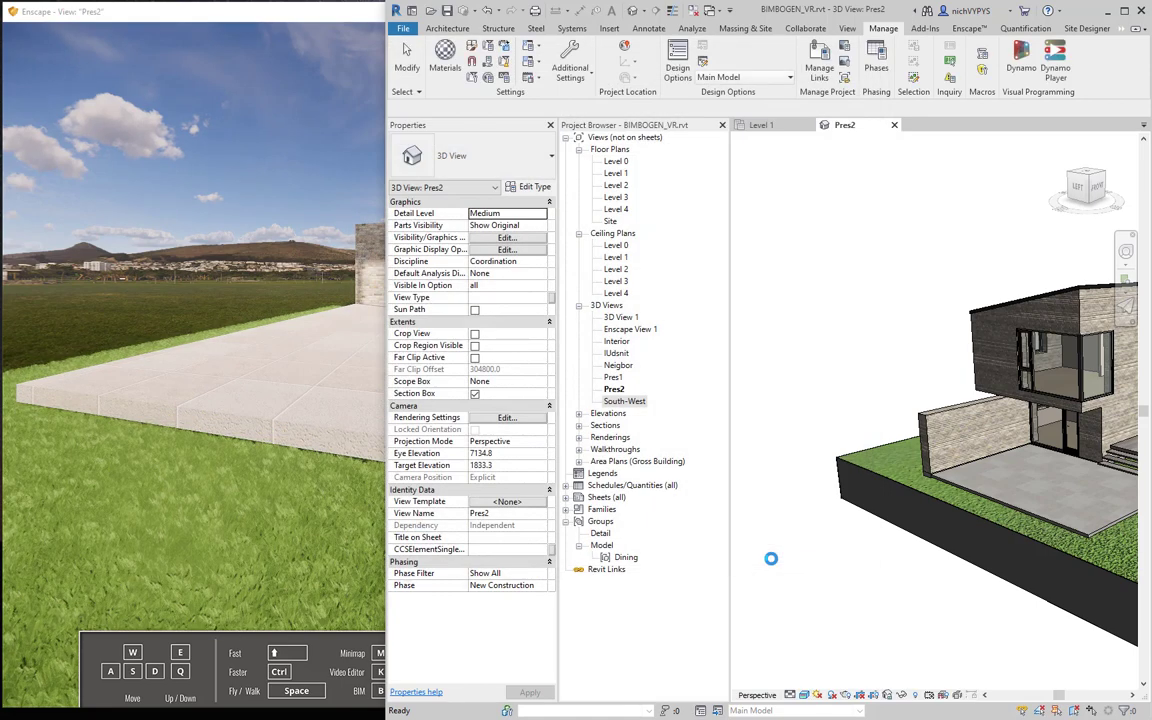
Step: Rename the short Grass material as Wild Grass
click(445, 55)
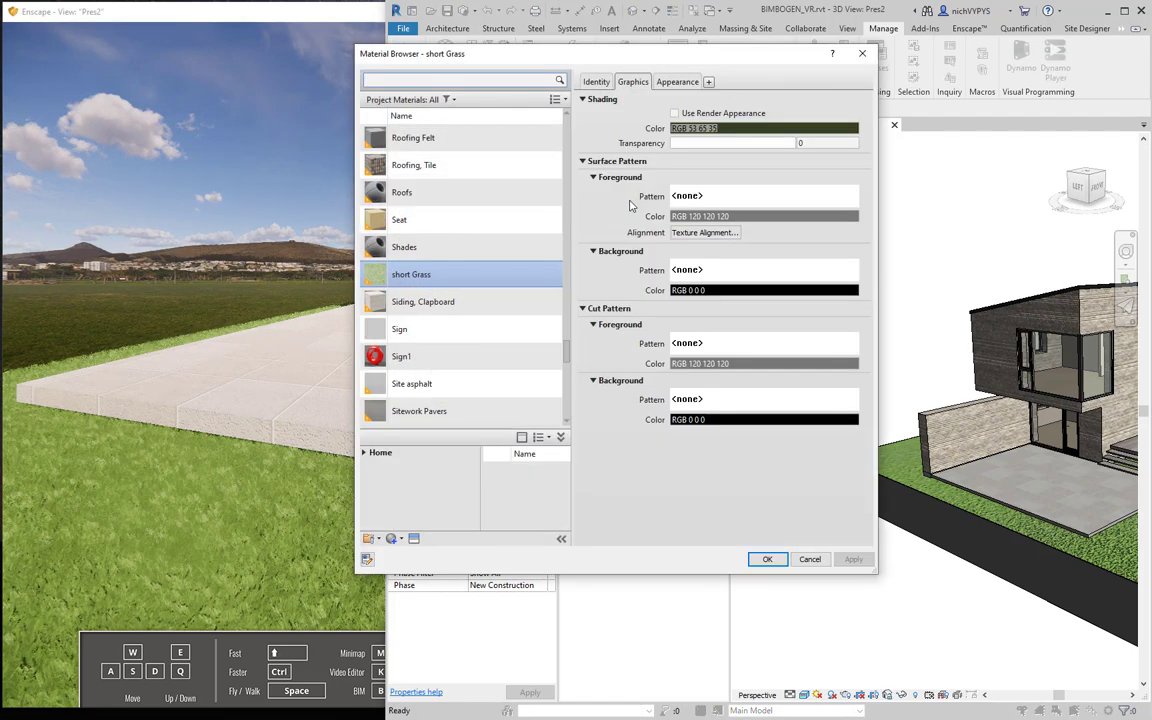
click(596, 81)
double_click(680, 101)
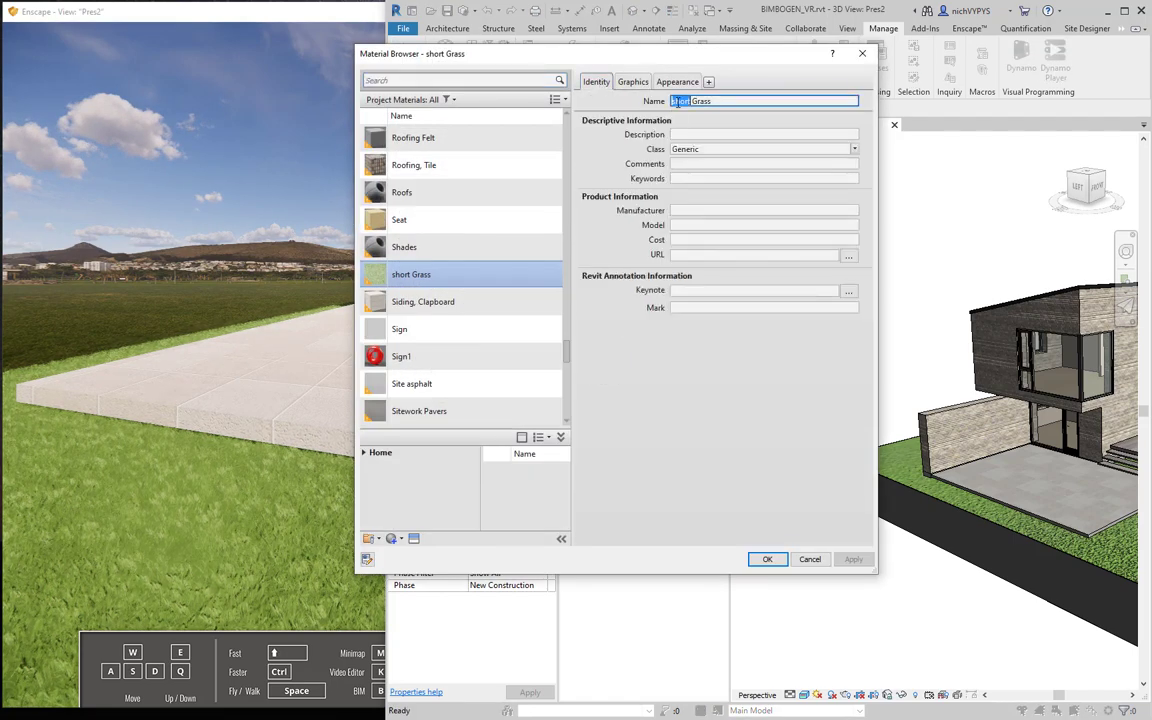
text(Wild)
key(Return)
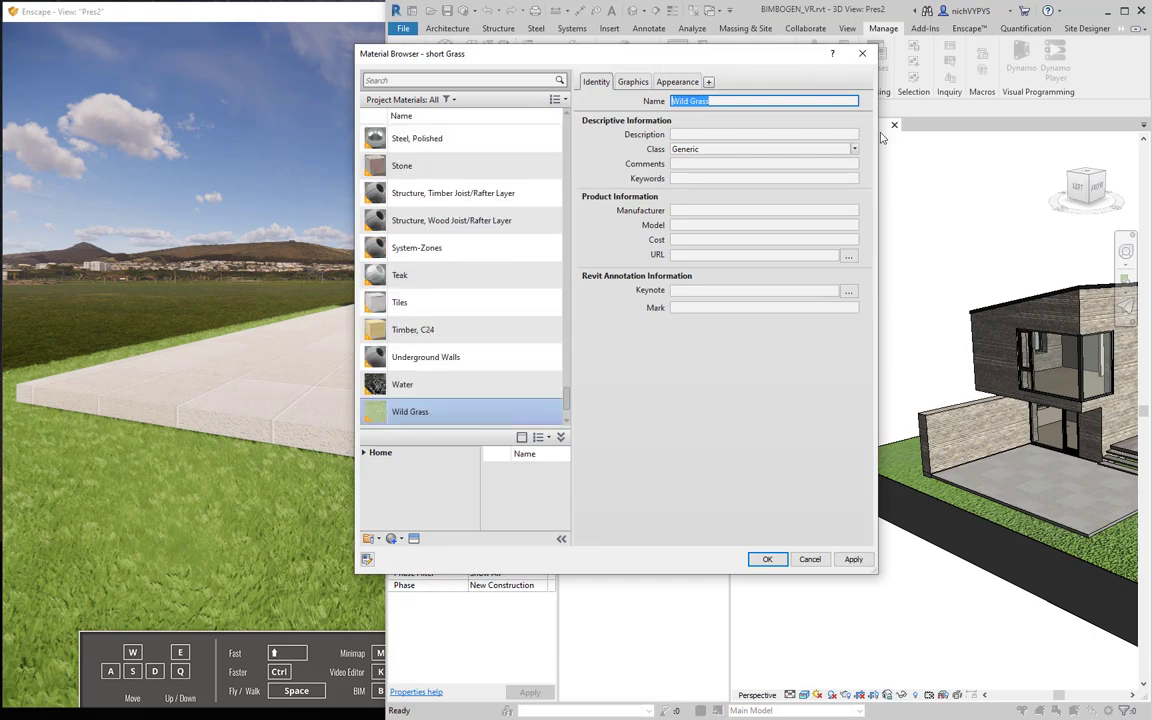
click(767, 559)
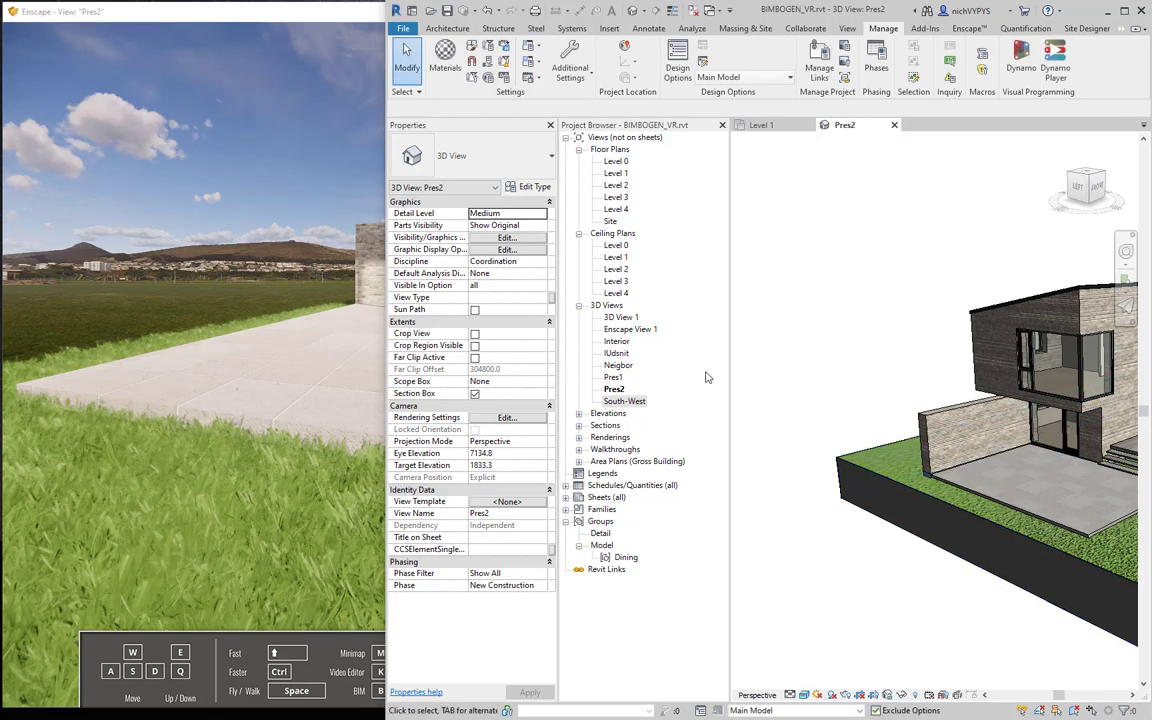
Step: View the deck side of the house in Revit, switch to the Enscape render and fly across the deck into the building
scroll(799, 394, down, 5)
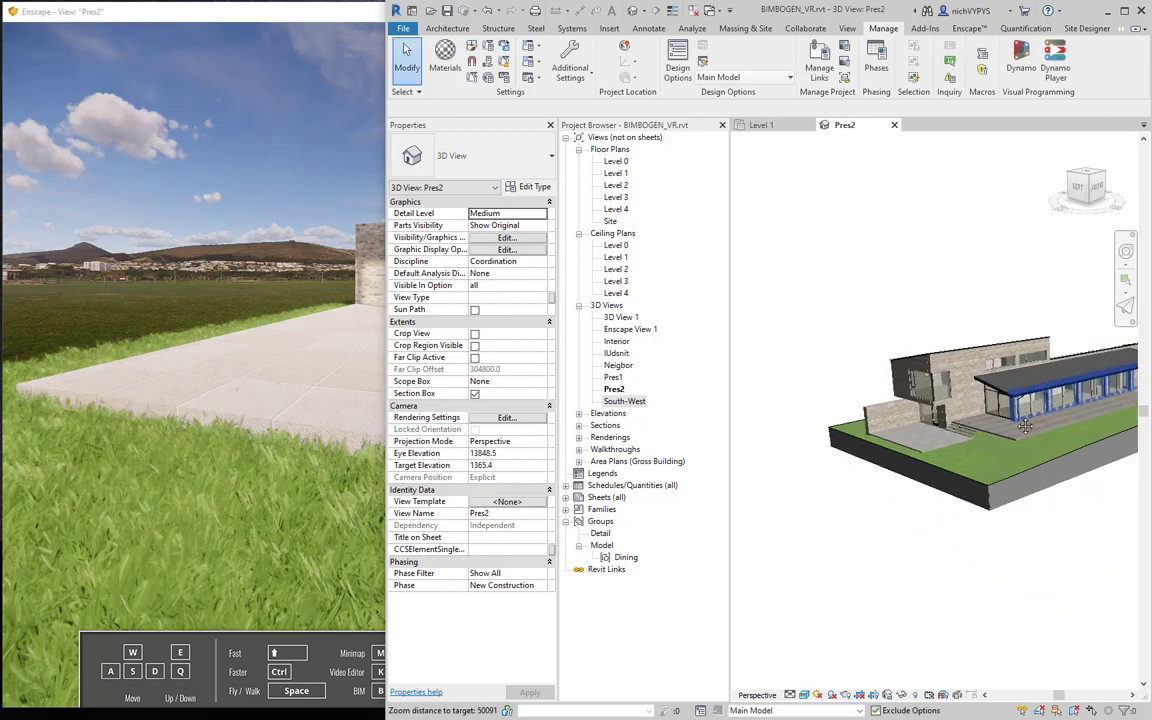
shift+middle_drag(917, 433, 1101, 410)
scroll(1101, 408, up, 4)
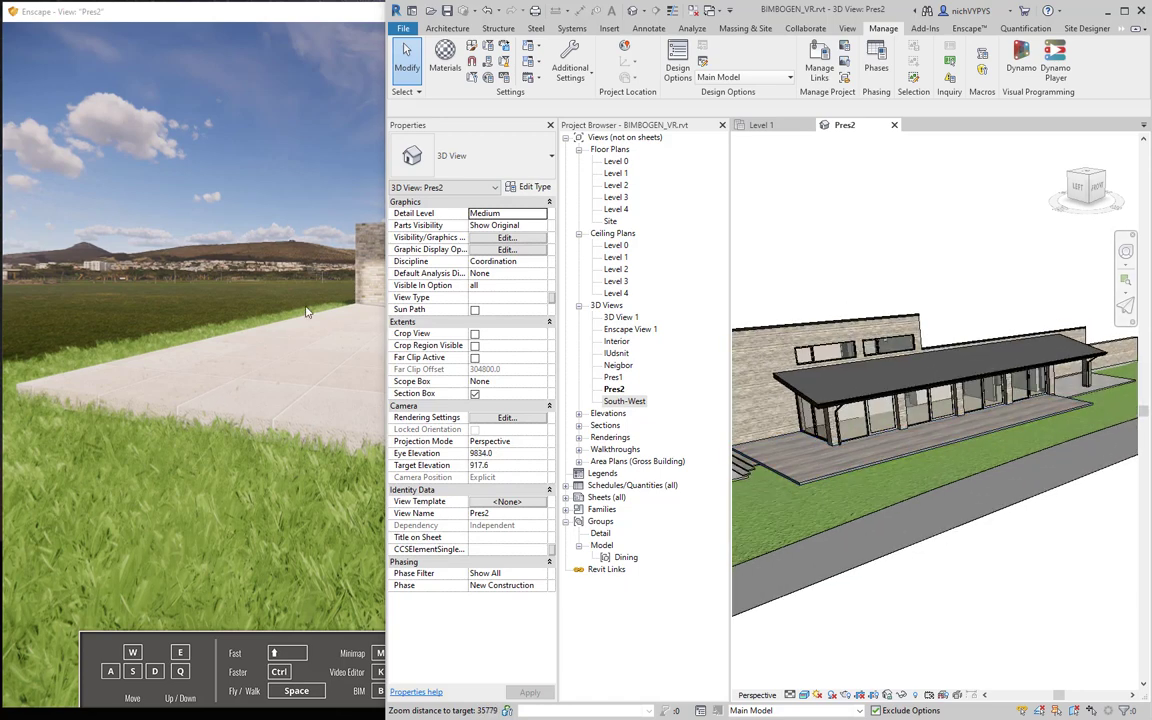
double_click(295, 11)
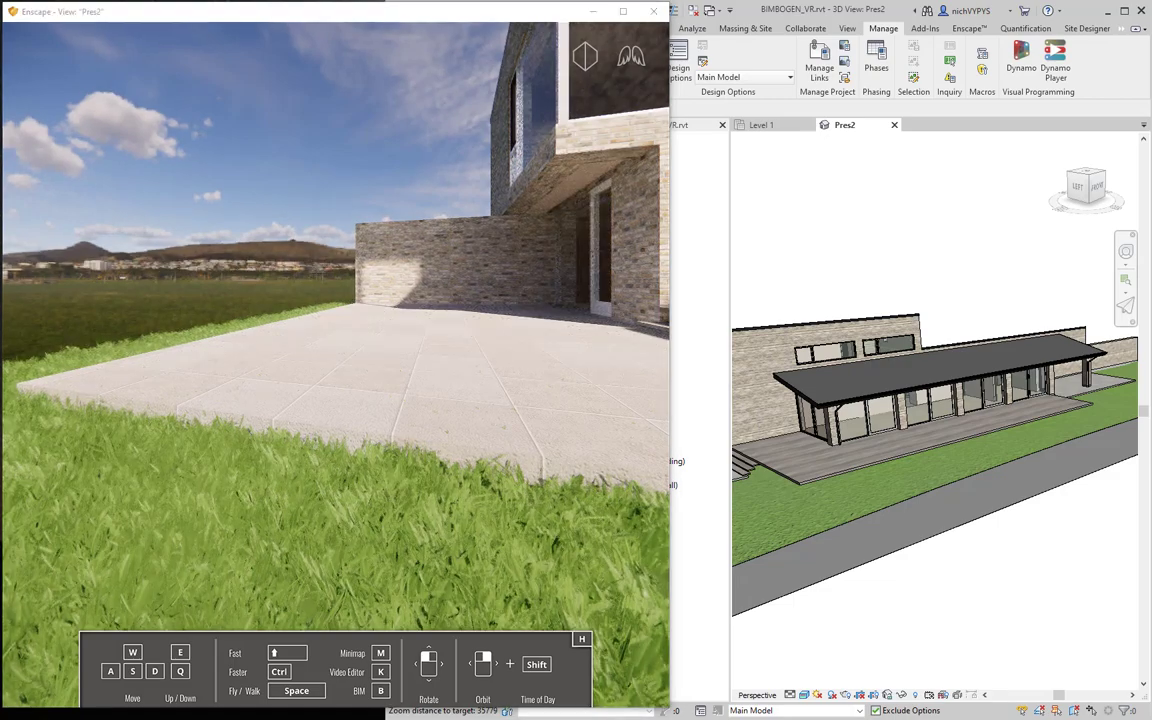
drag(535, 470, 725, 420)
key(w)
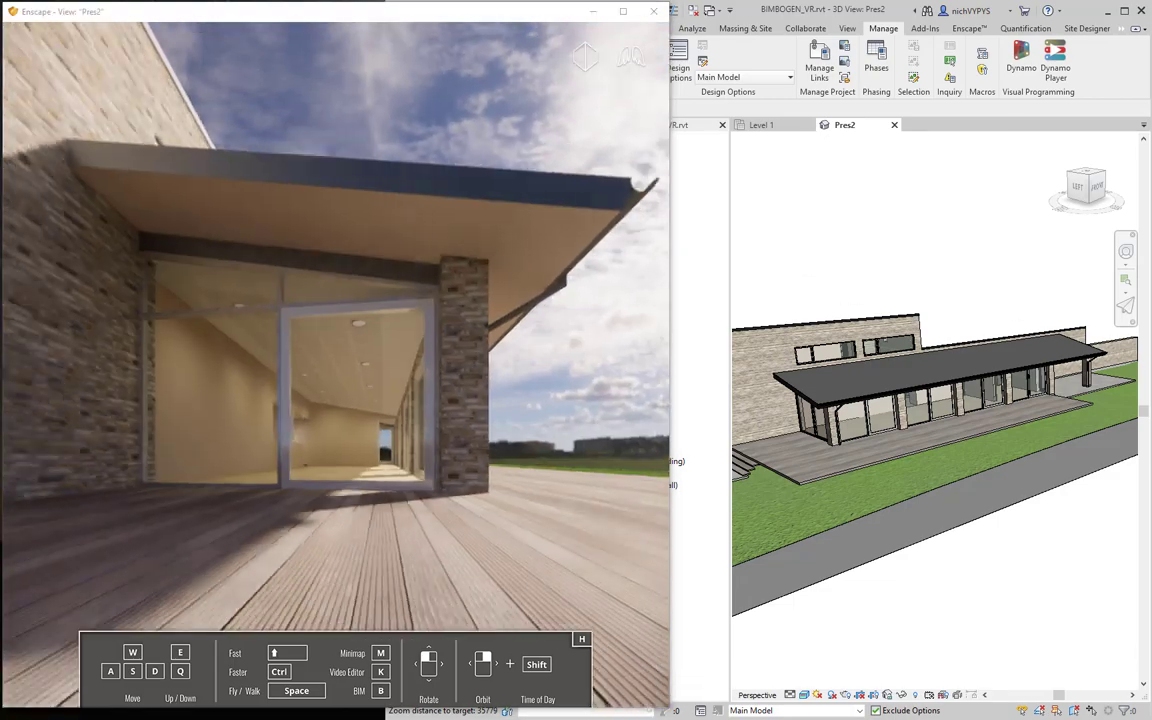
key(w)
drag(335, 365, 305, 410)
key(w)
key(w)
key(w)
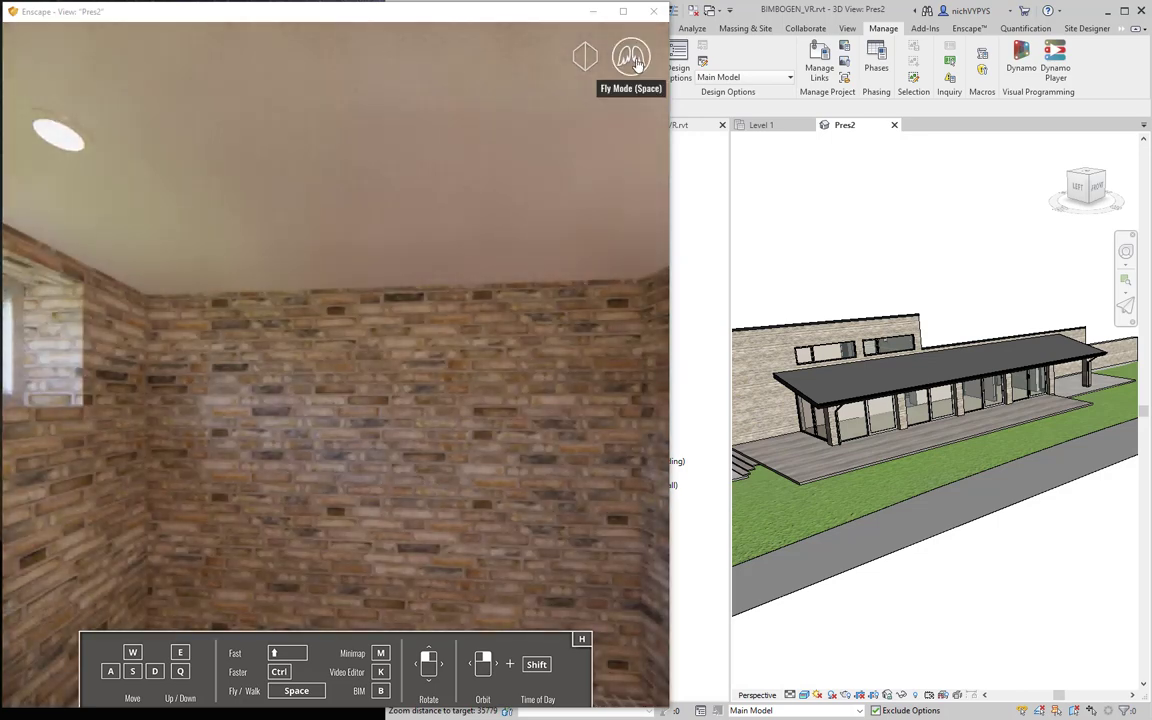
Step: Fly to the covered outdoor area beside the brick wall and switch the navigation to Walk Mode
key(w)
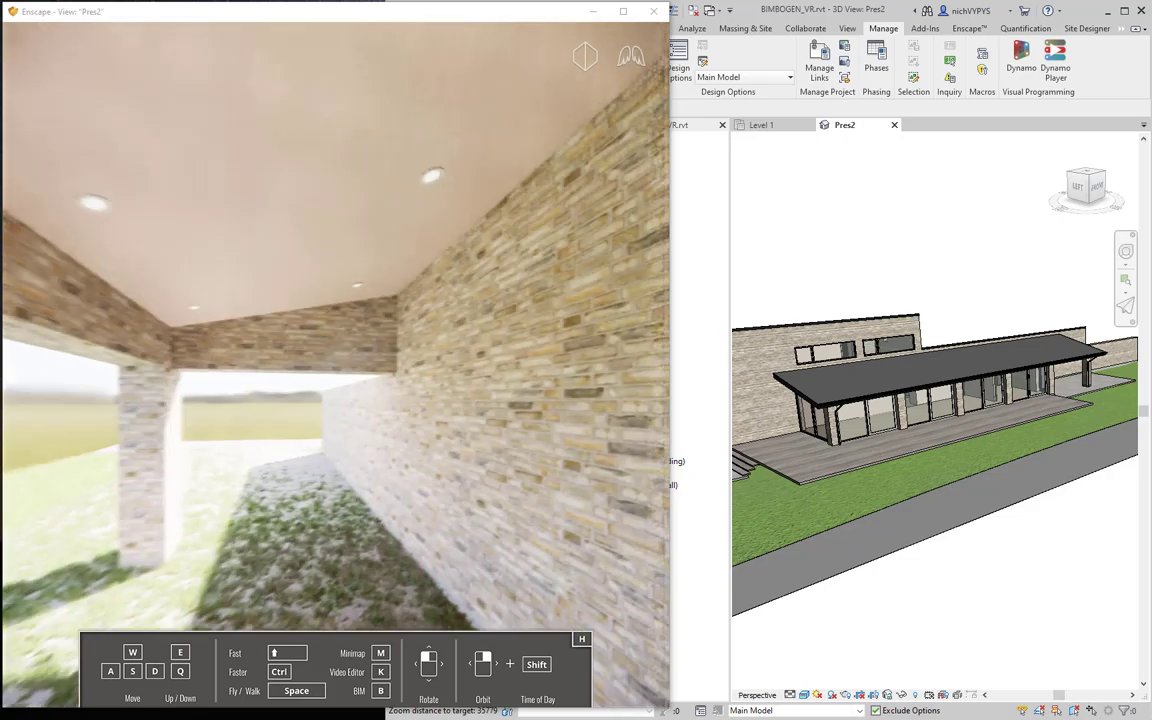
key(w)
drag(562, 333, 516, 333)
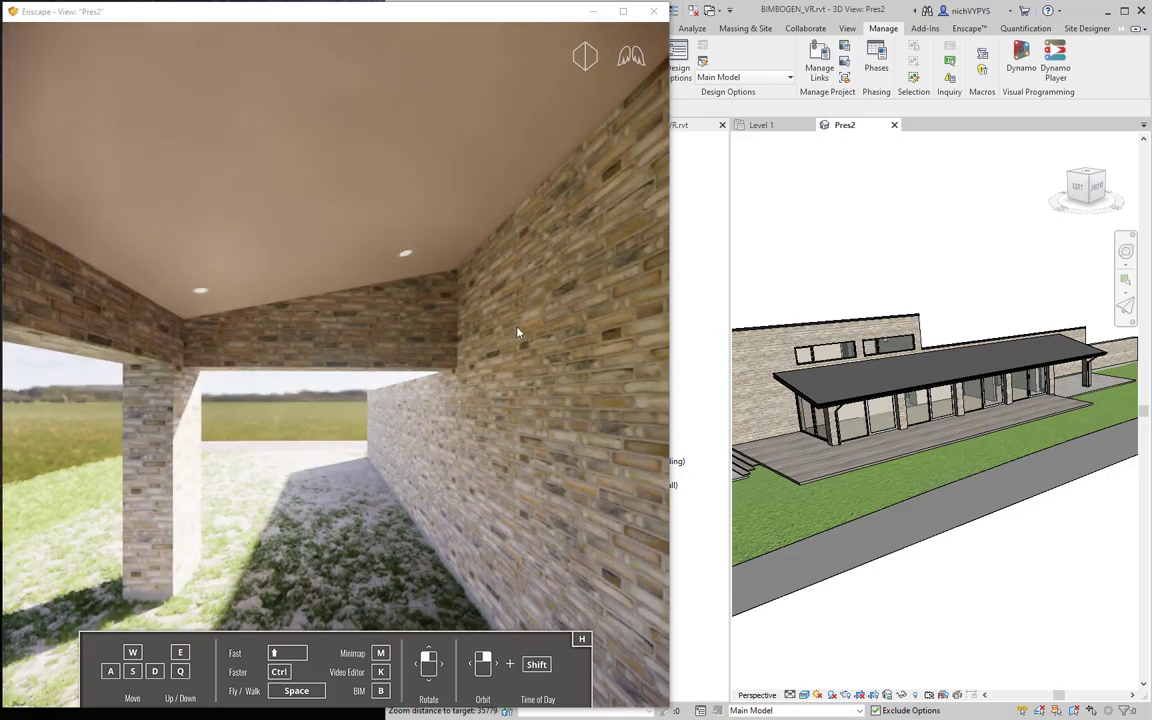
click(631, 59)
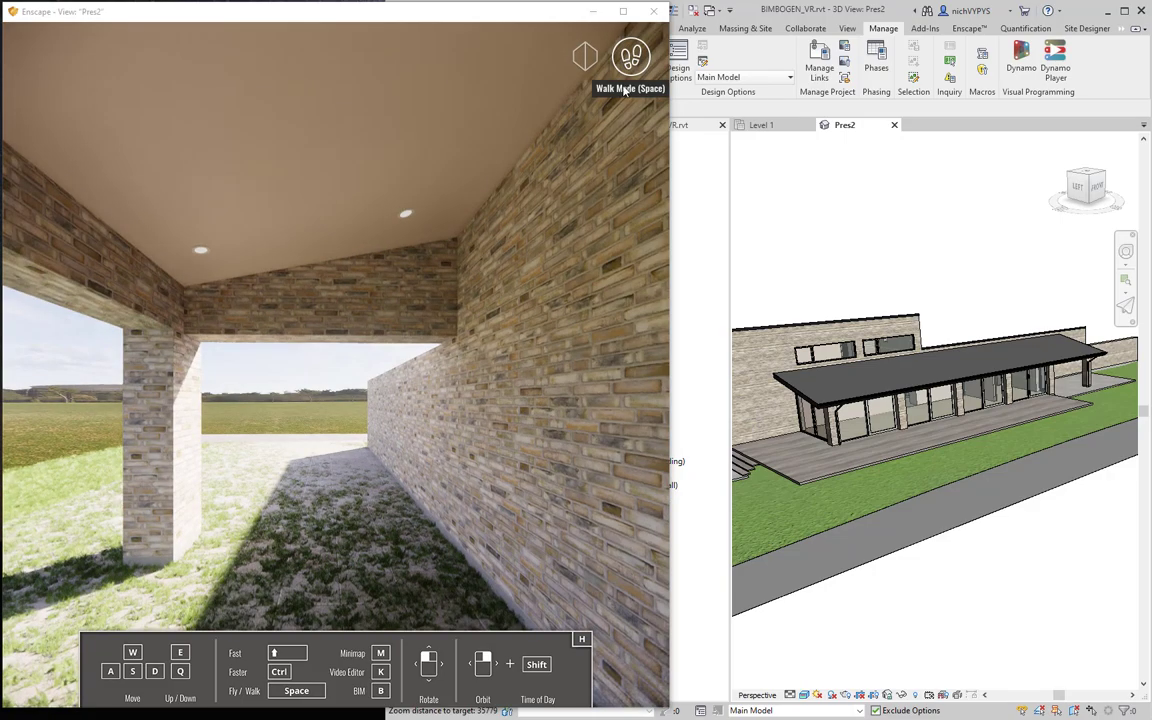
Step: Walk out to face the VIA Aarhus entrance sign and shift the time of day to 05:01
key(w)
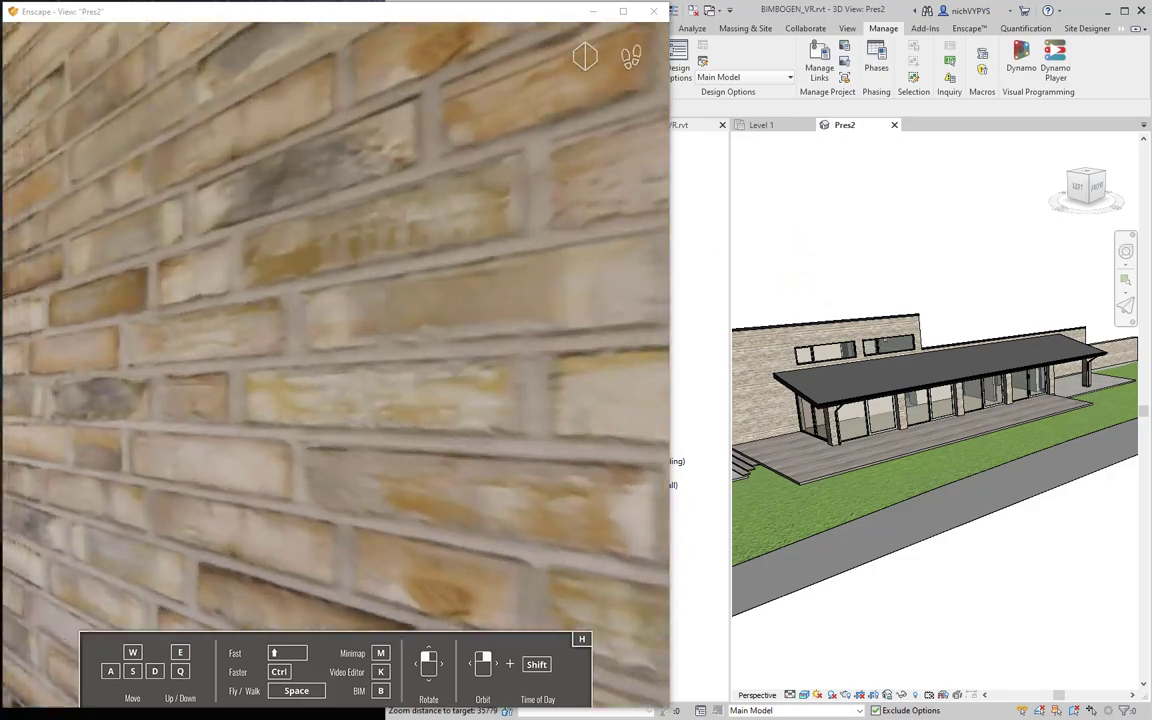
key(w)
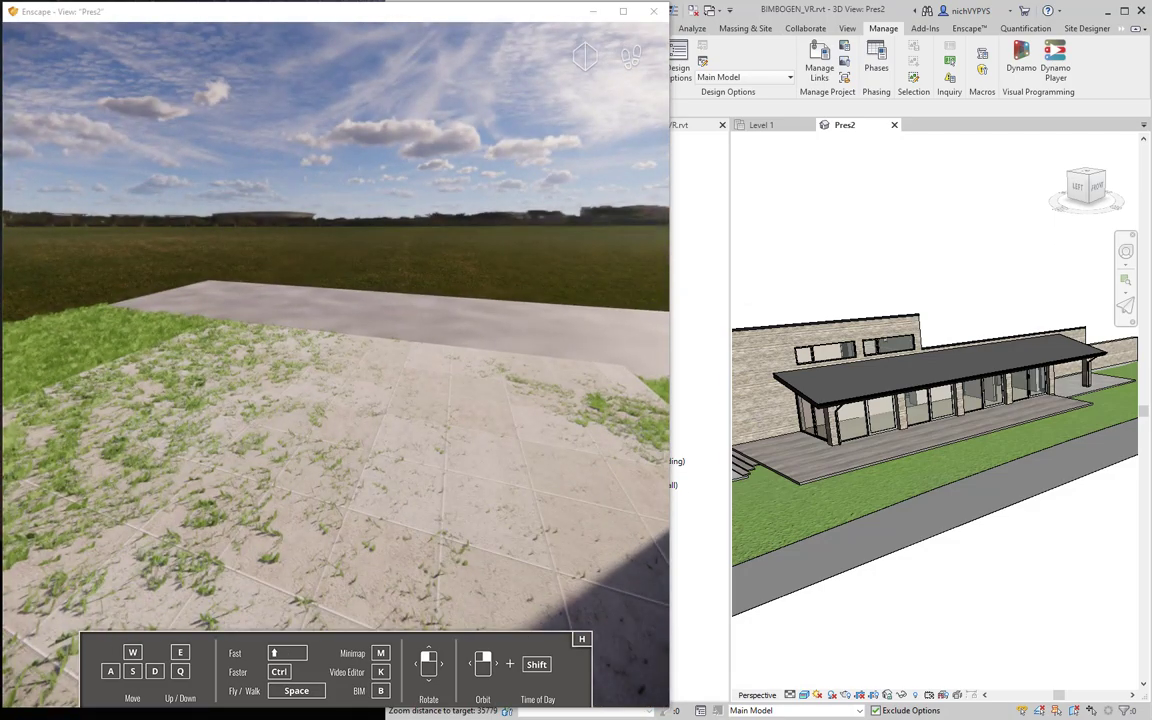
drag(335, 360, 35, 255)
key(d)
key(a)
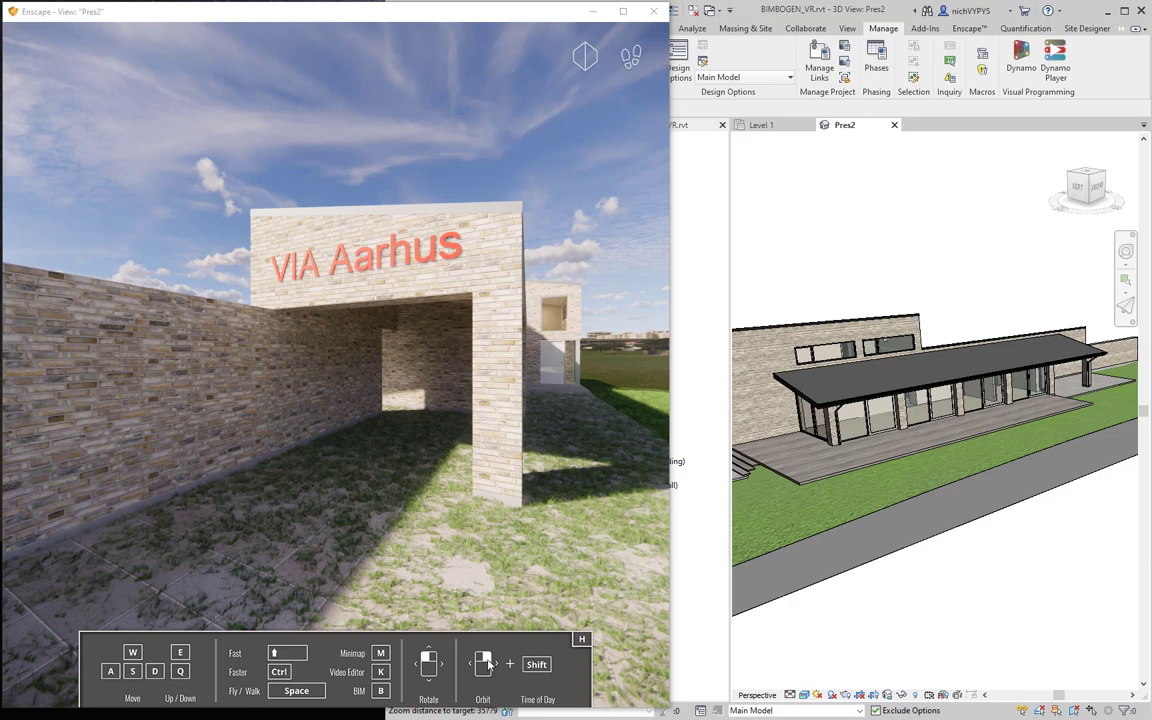
shift+right_drag(532, 627, 621, 679)
shift+right_drag(549, 517, 430, 517)
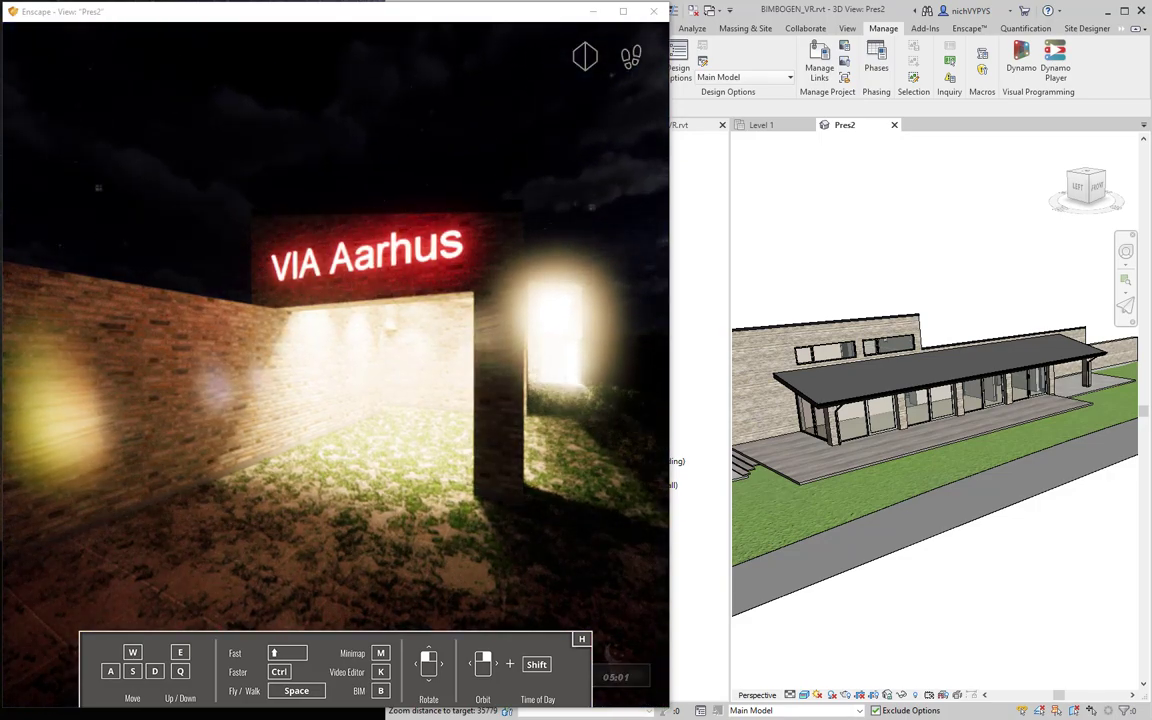
Step: Switch the navigation to Fly Mode and fly around the house at night to view the lit wooden deck side
key(space)
scroll(293, 420, down, 3)
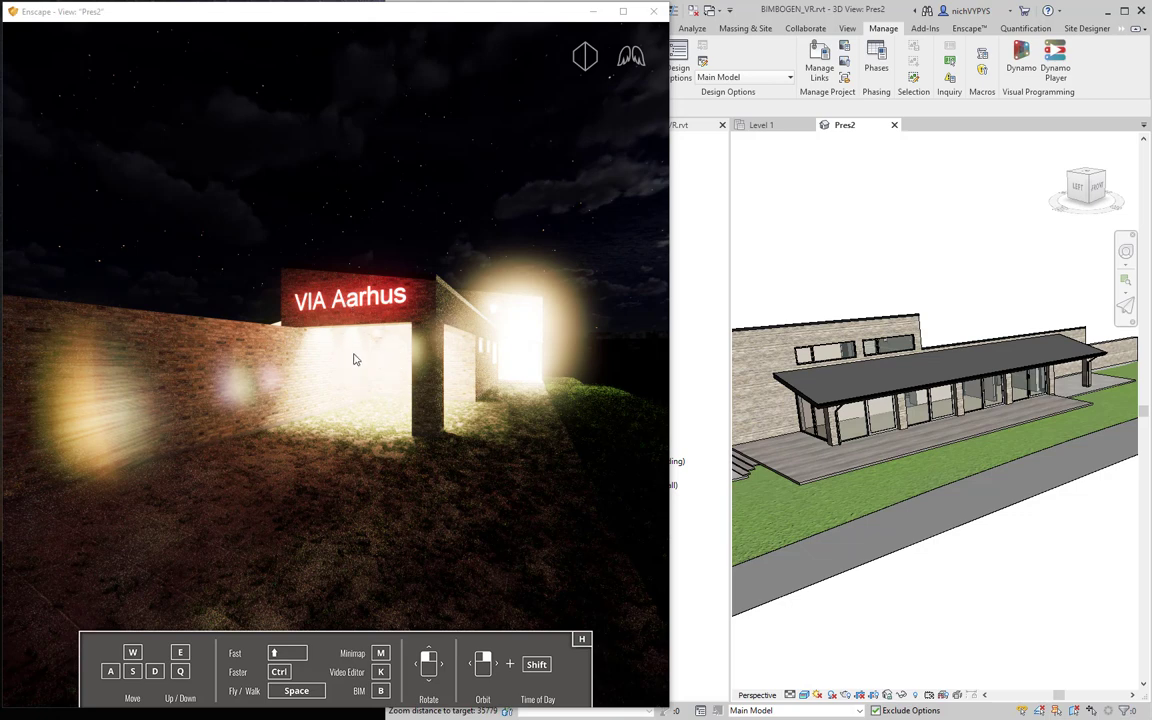
drag(356, 424, 260, 490)
key(w)
key(w)
key(w)
key(w)
key(w)
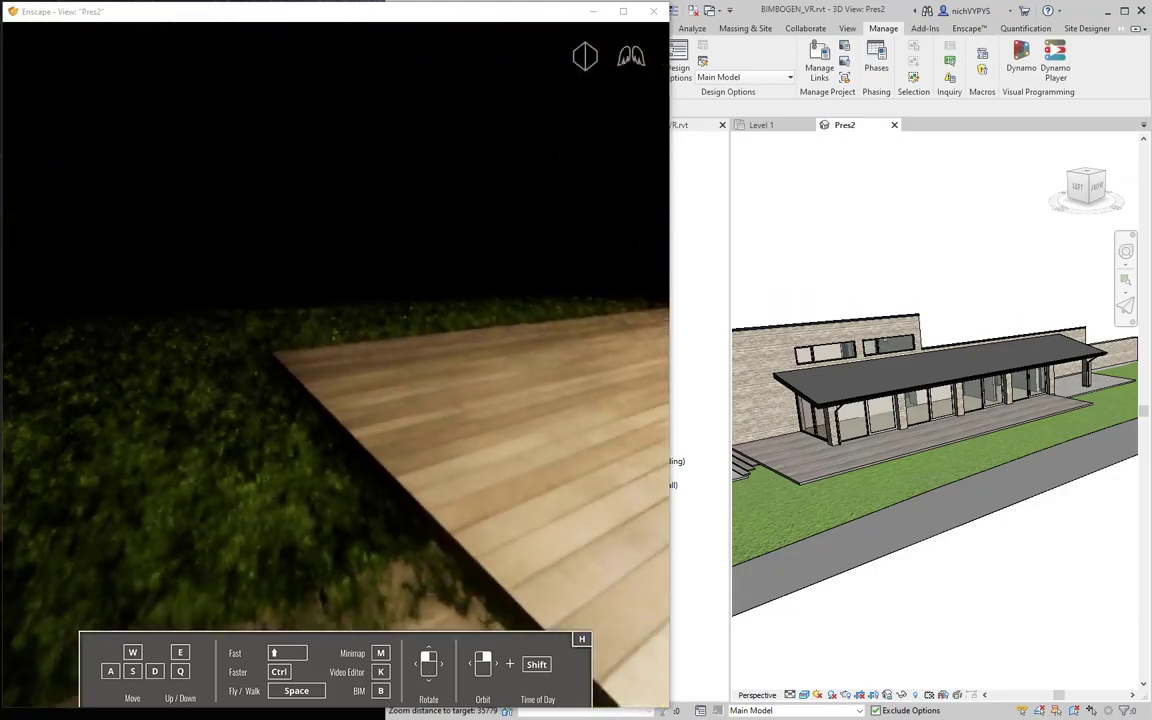
key(w)
drag(336, 430, 505, 555)
key(w)
key(s)
drag(330, 450, 419, 344)
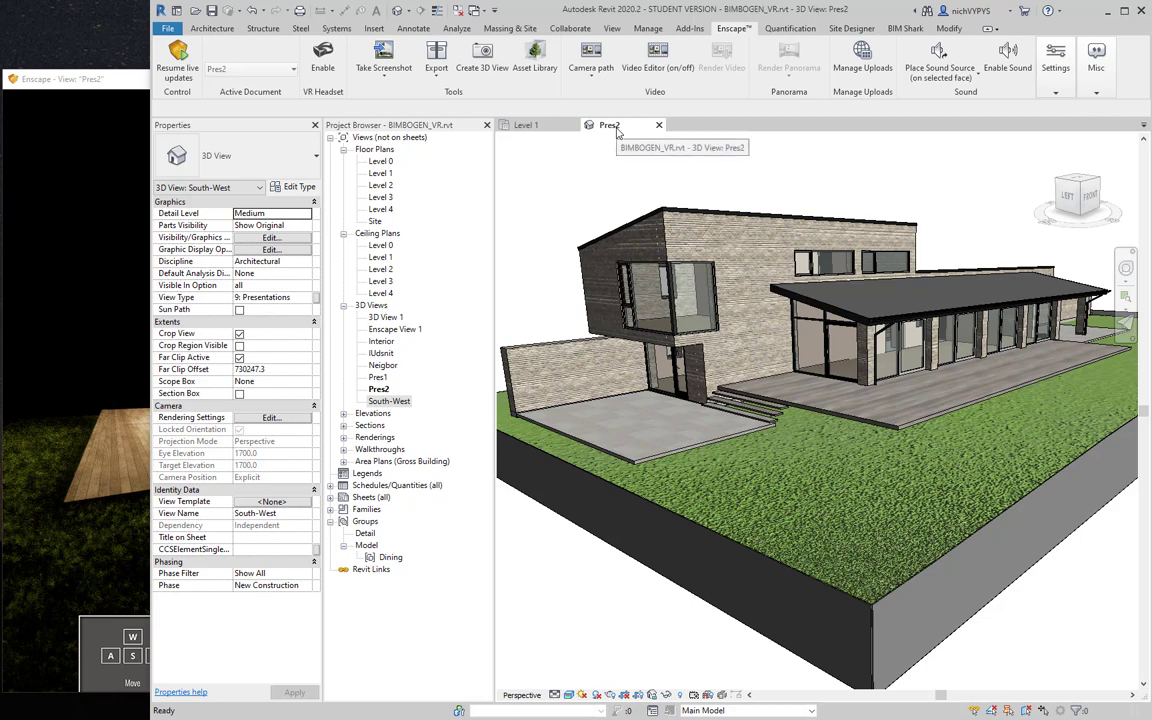
Step: Return to Revit and resume the Enscape live updates
click(107, 80)
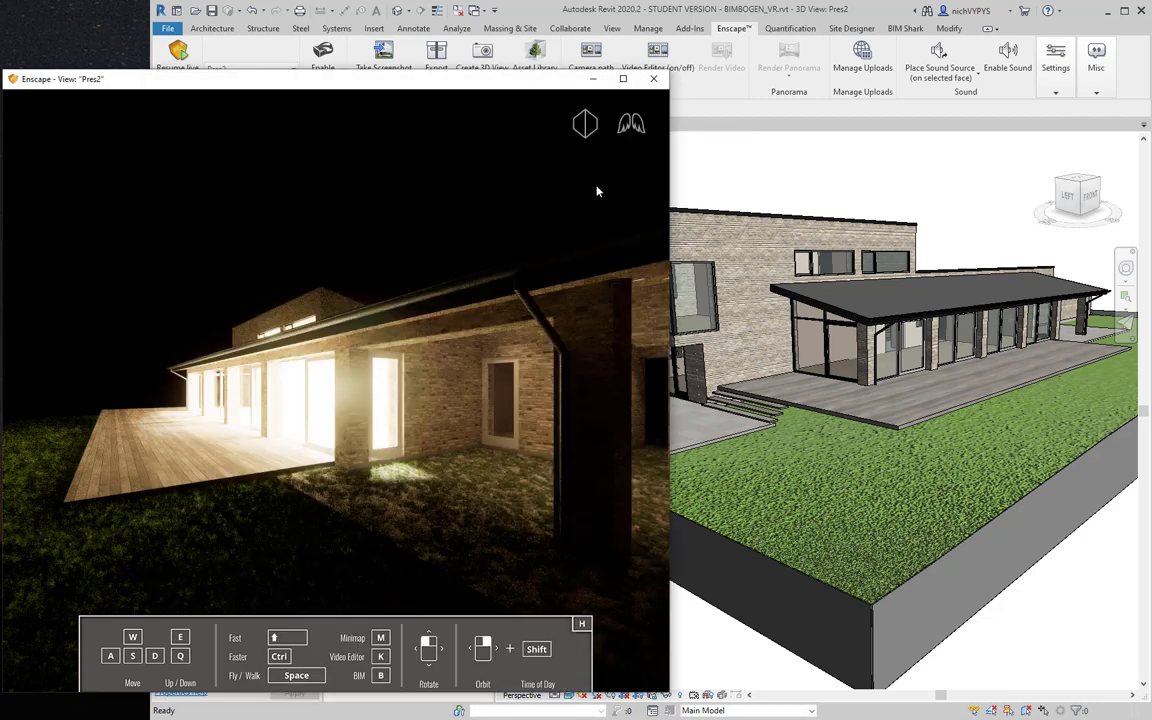
click(809, 13)
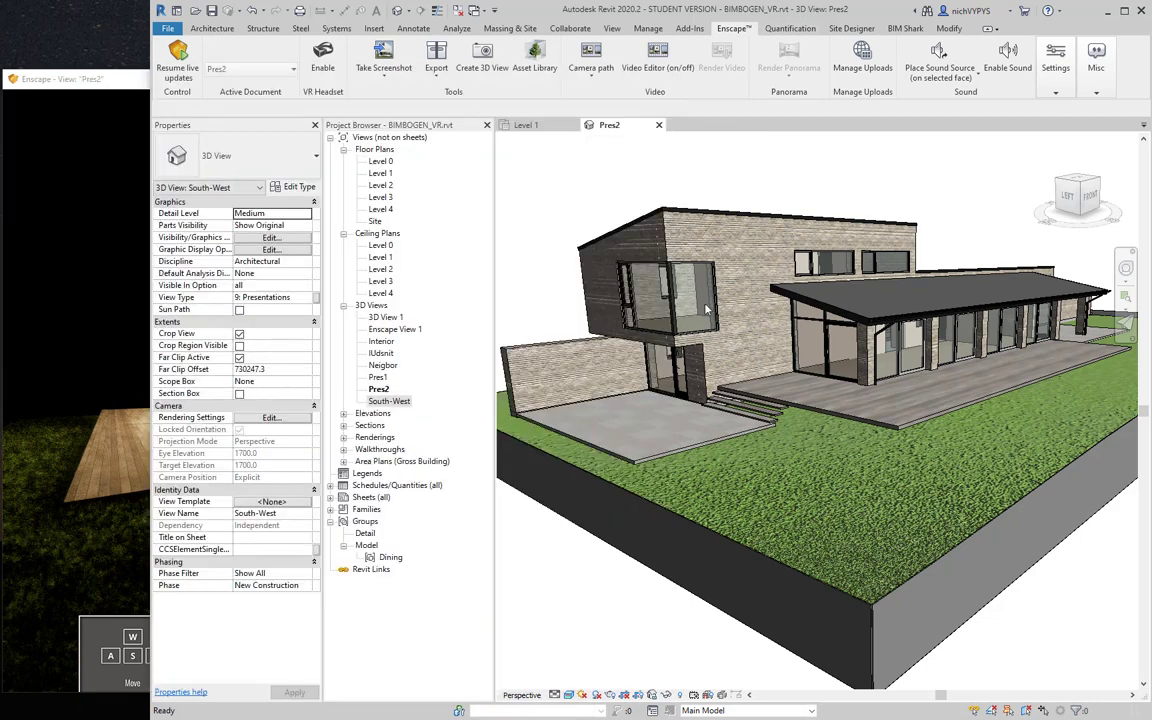
click(130, 80)
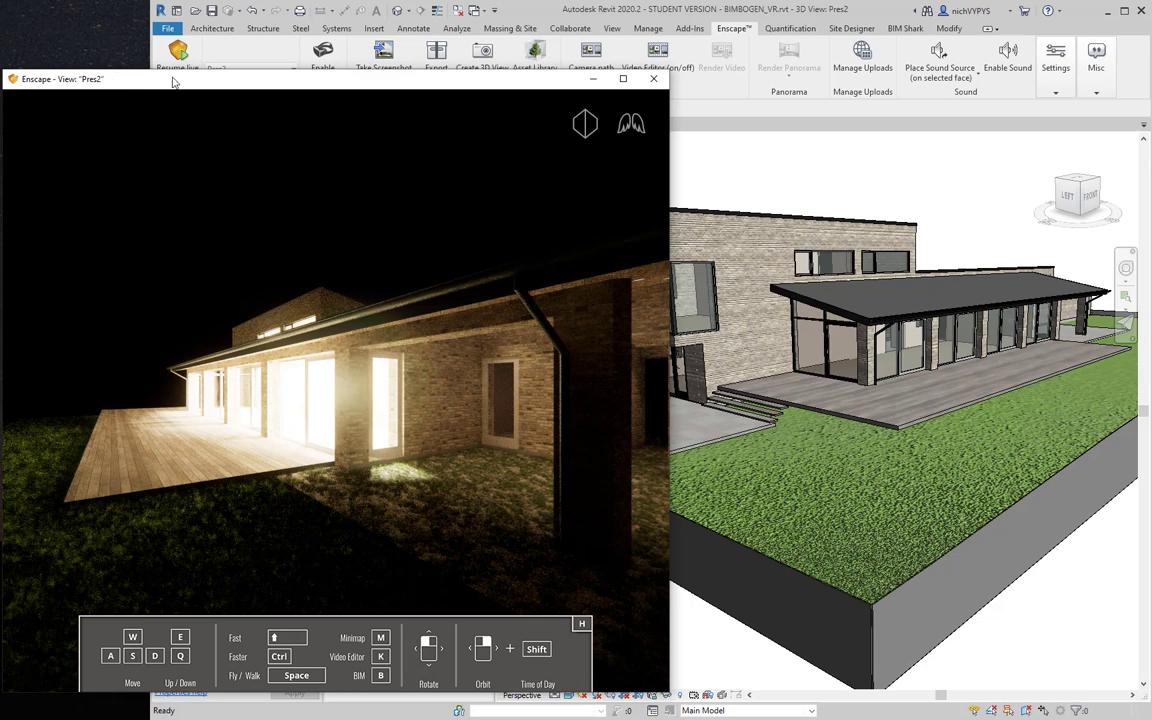
drag(173, 82, 174, 90)
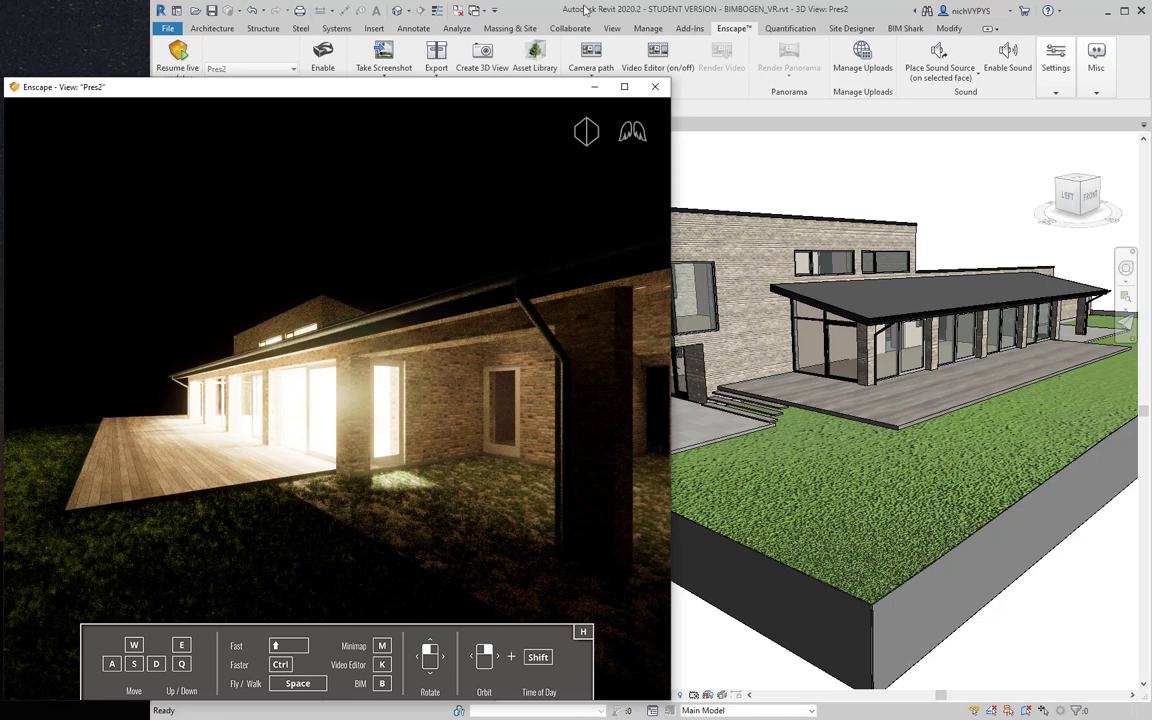
click(585, 9)
click(165, 55)
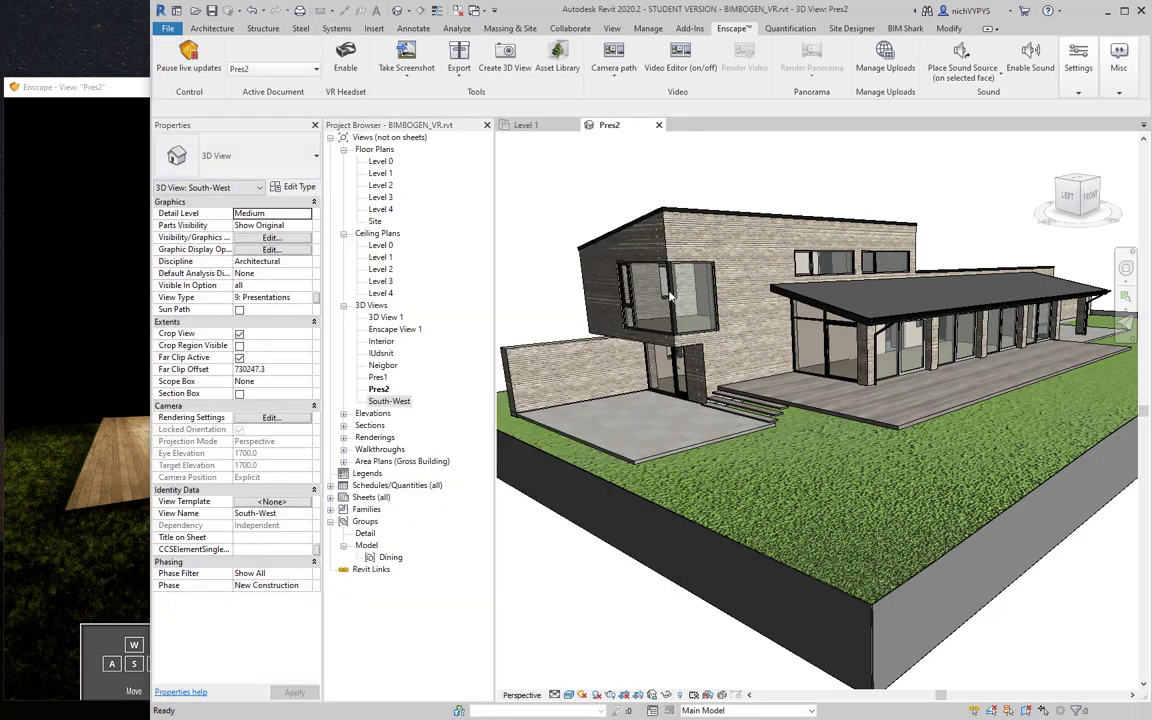
Step: Open the default 3D view of the whole site and set its visual style to Shaded
click(396, 11)
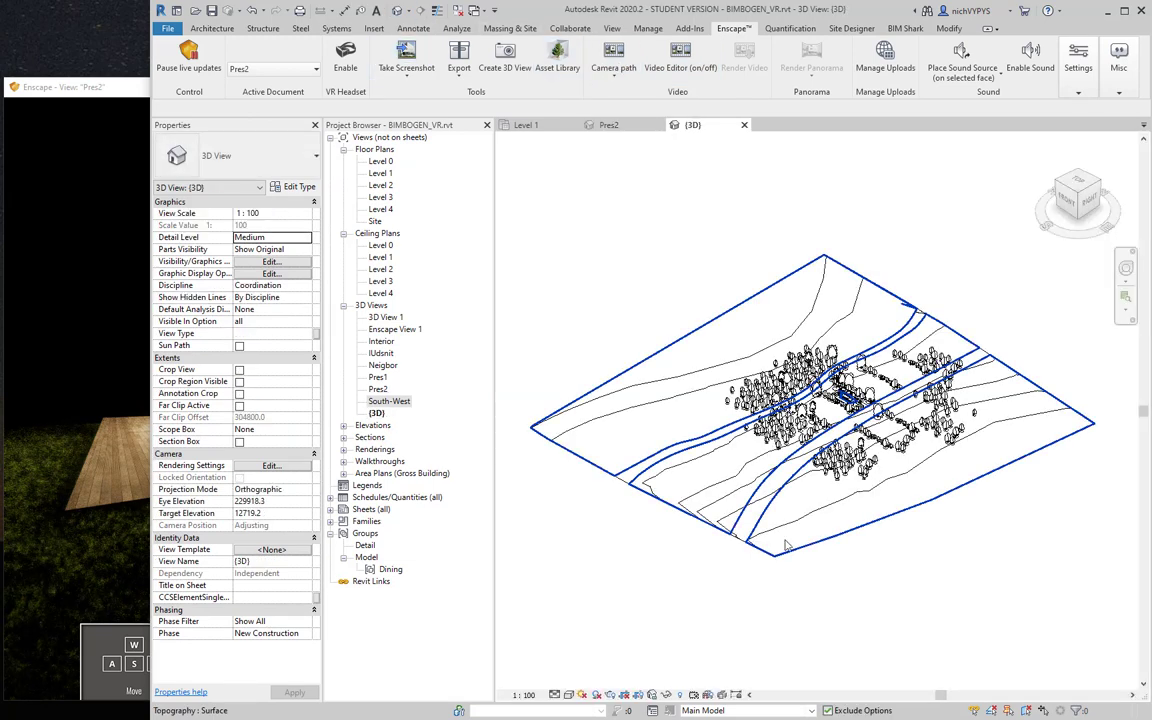
scroll(866, 412, up, 5)
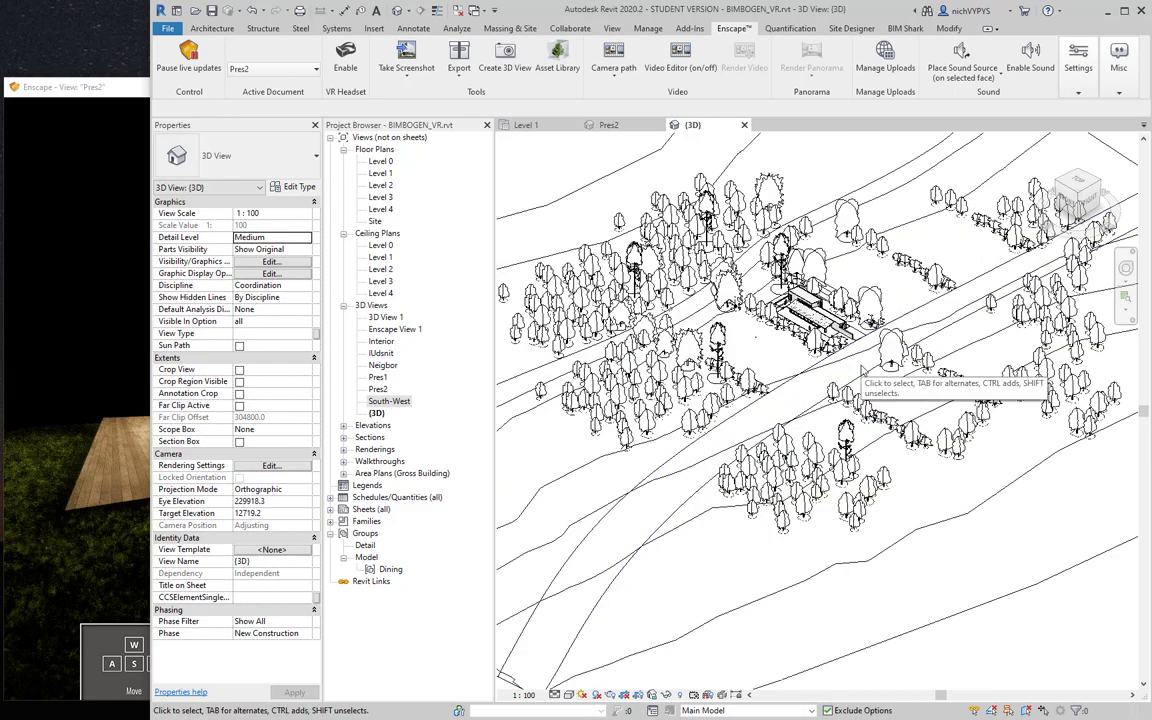
scroll(805, 342, up, 3)
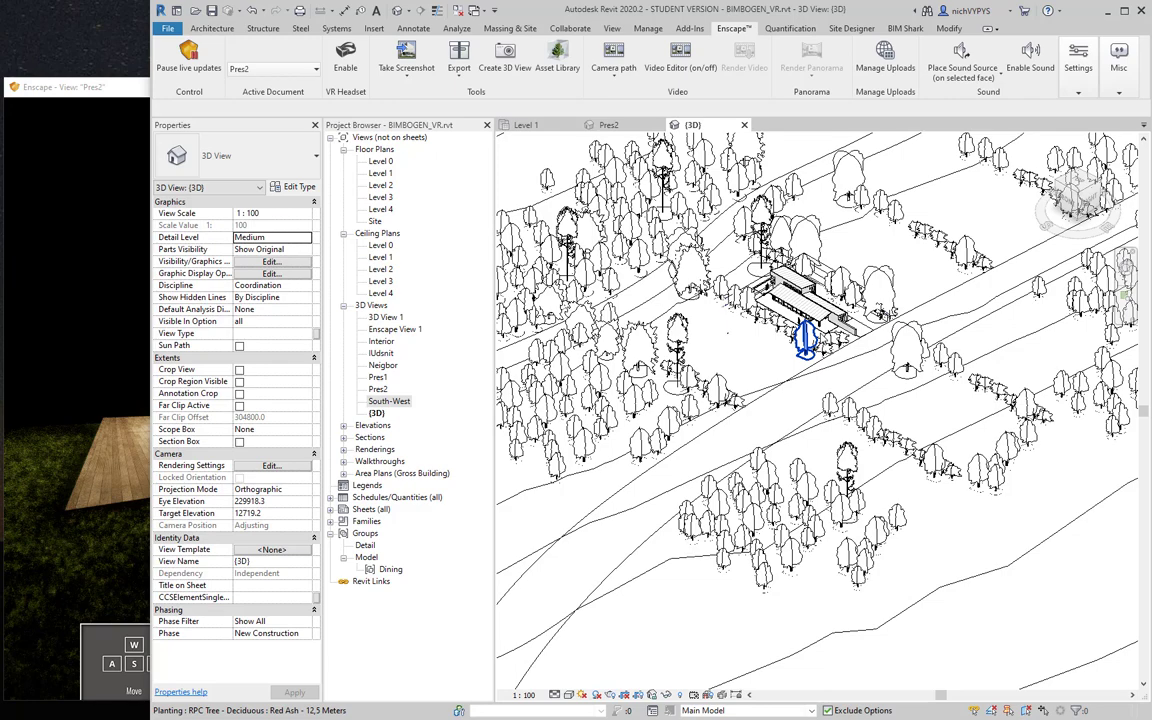
scroll(805, 342, up, 5)
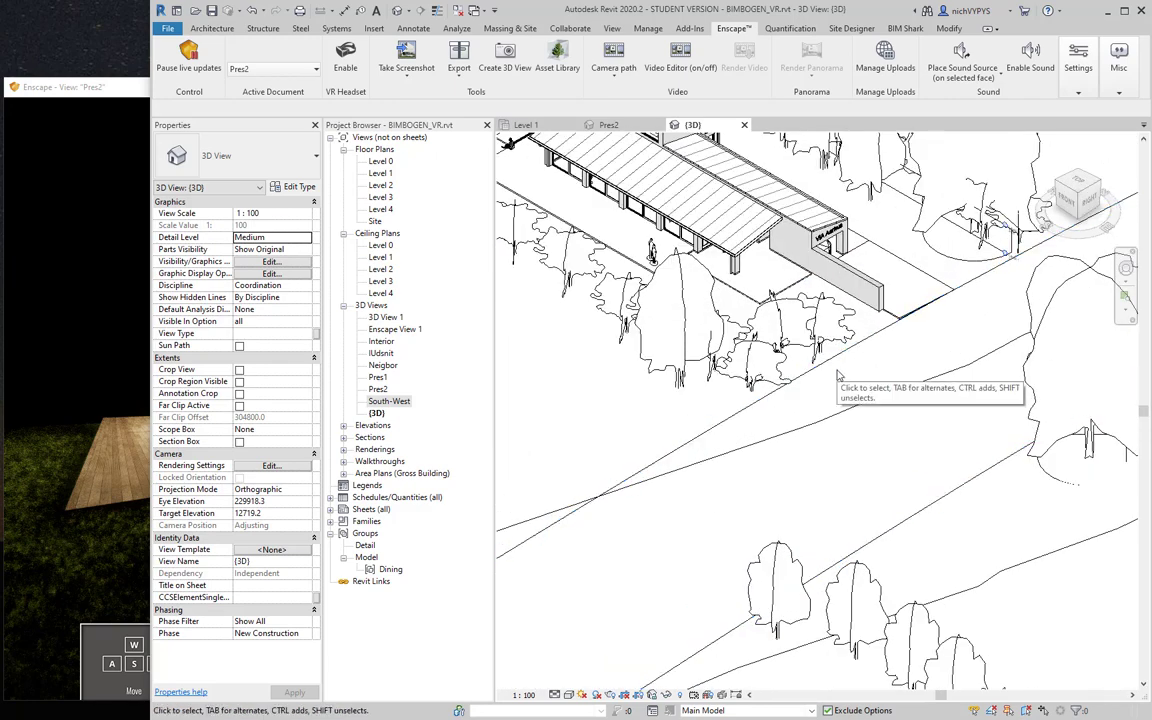
scroll(861, 386, down, 4)
scroll(823, 386, down, 2)
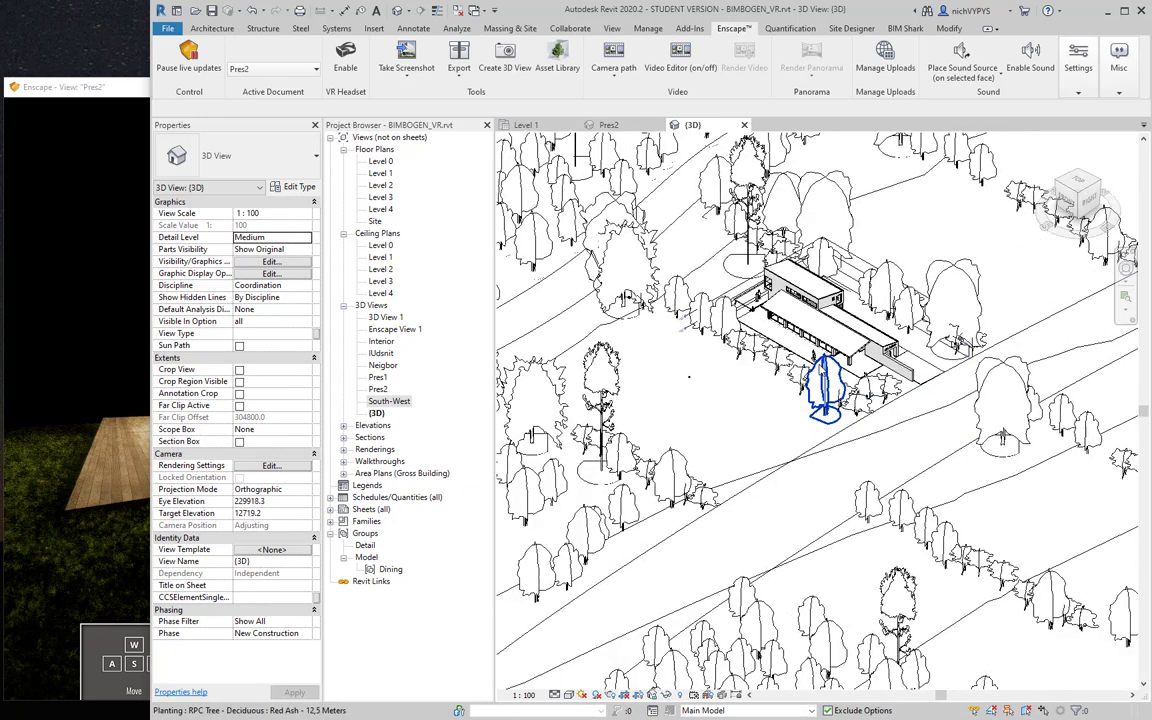
scroll(815, 390, down, 2)
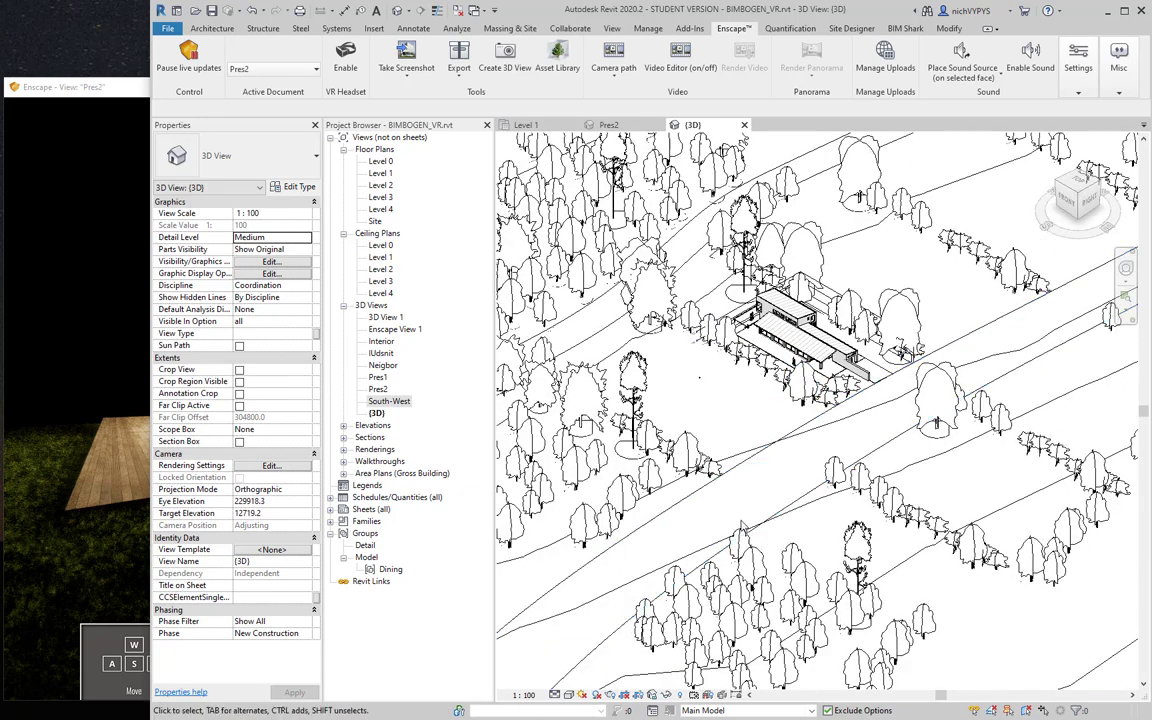
click(581, 695)
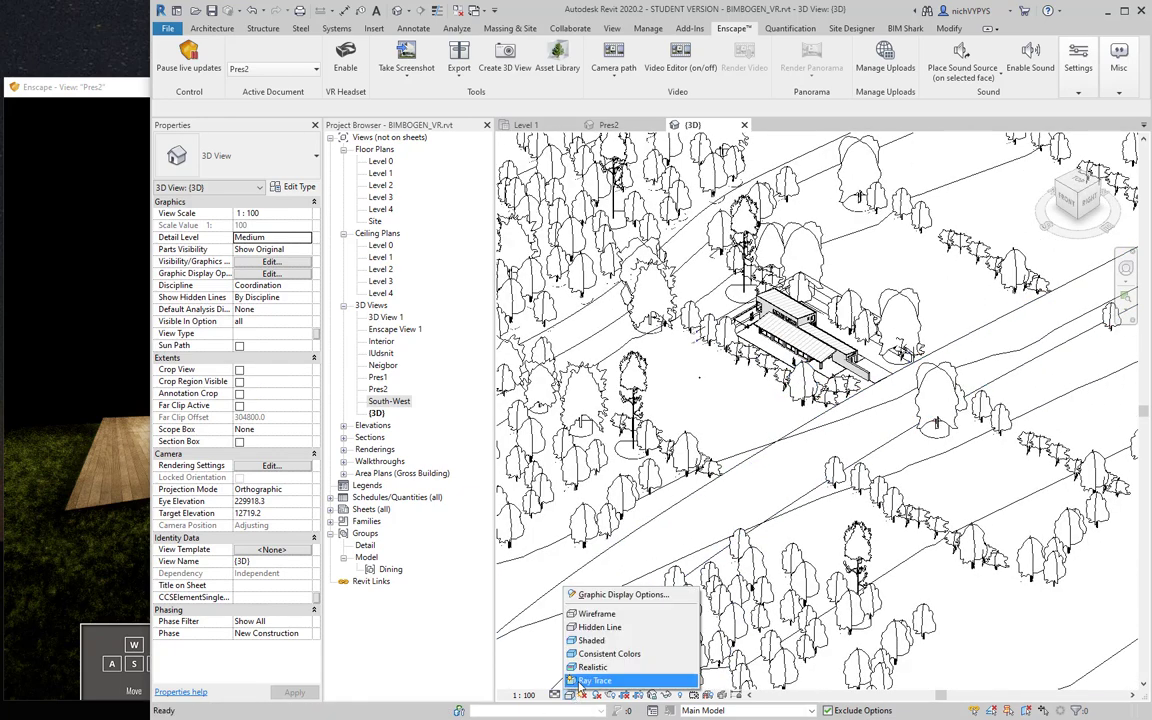
click(592, 641)
scroll(738, 390, down, 4)
scroll(808, 455, up, 3)
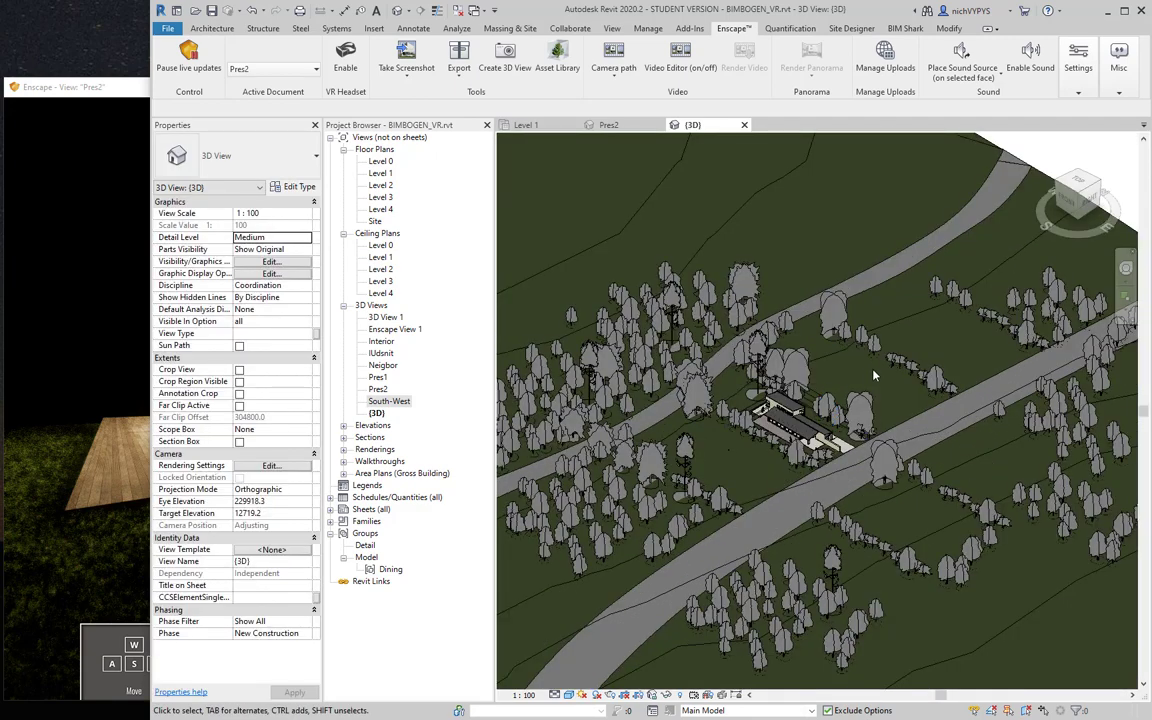
scroll(950, 560, down, 2)
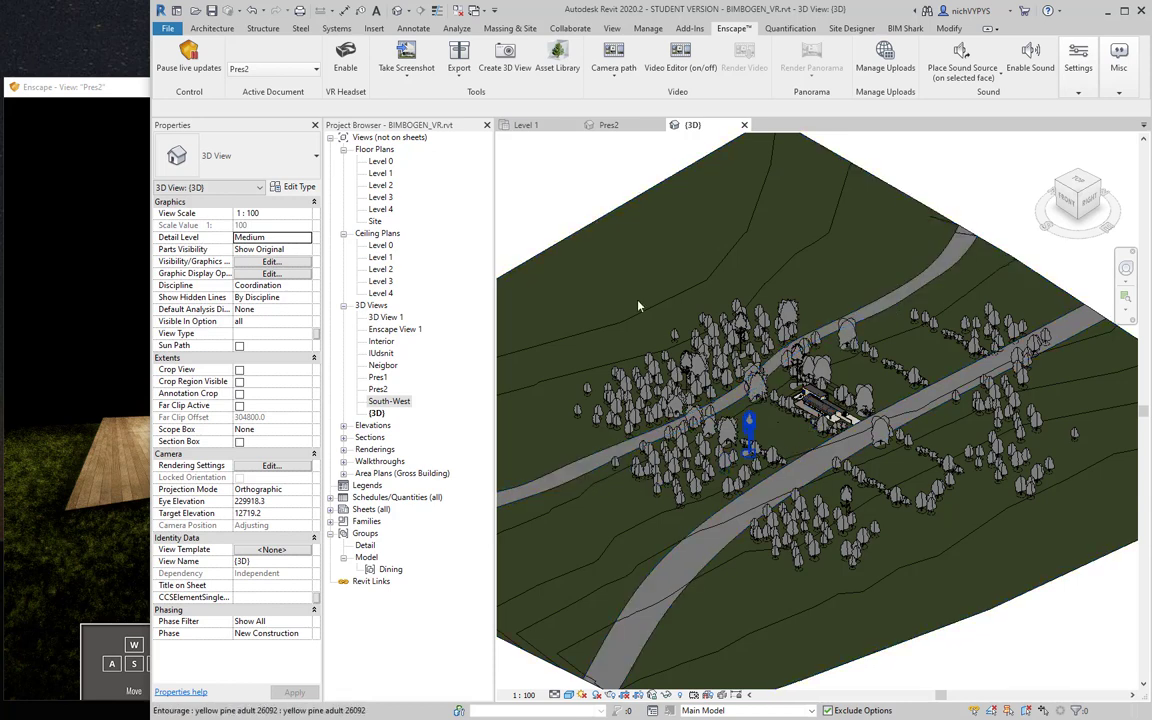
Step: Turn on Show Mass Form and Floors to display the neighbouring building masses around the house
click(505, 28)
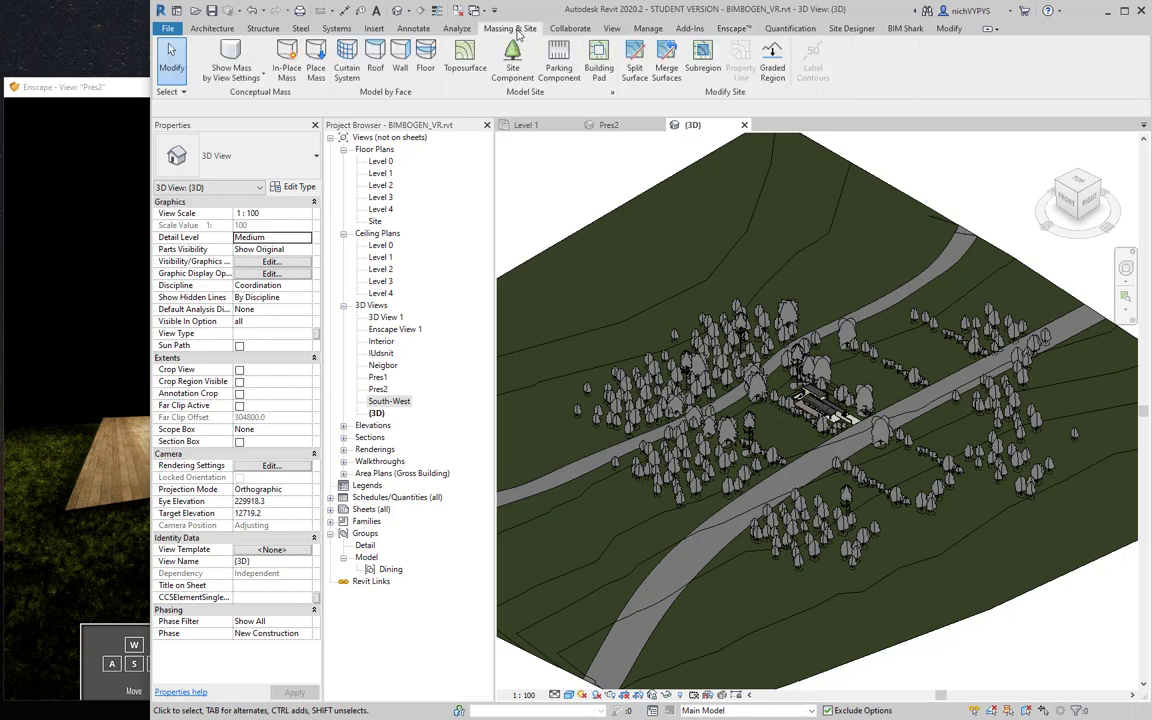
click(254, 80)
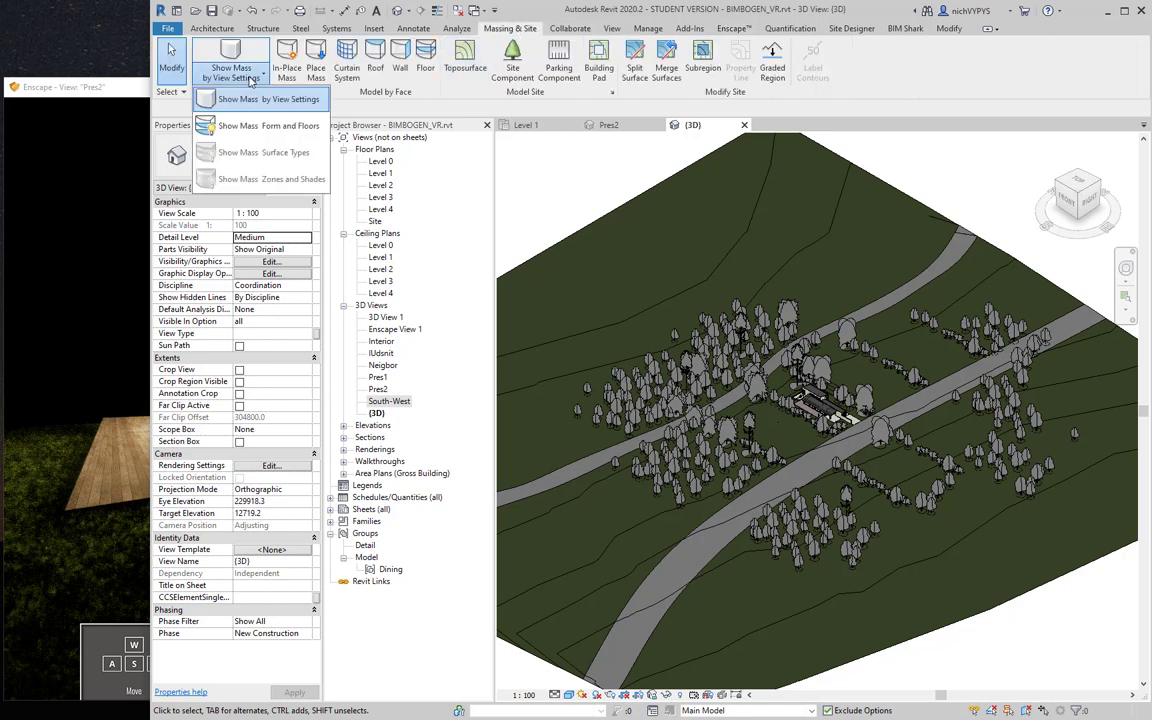
click(249, 128)
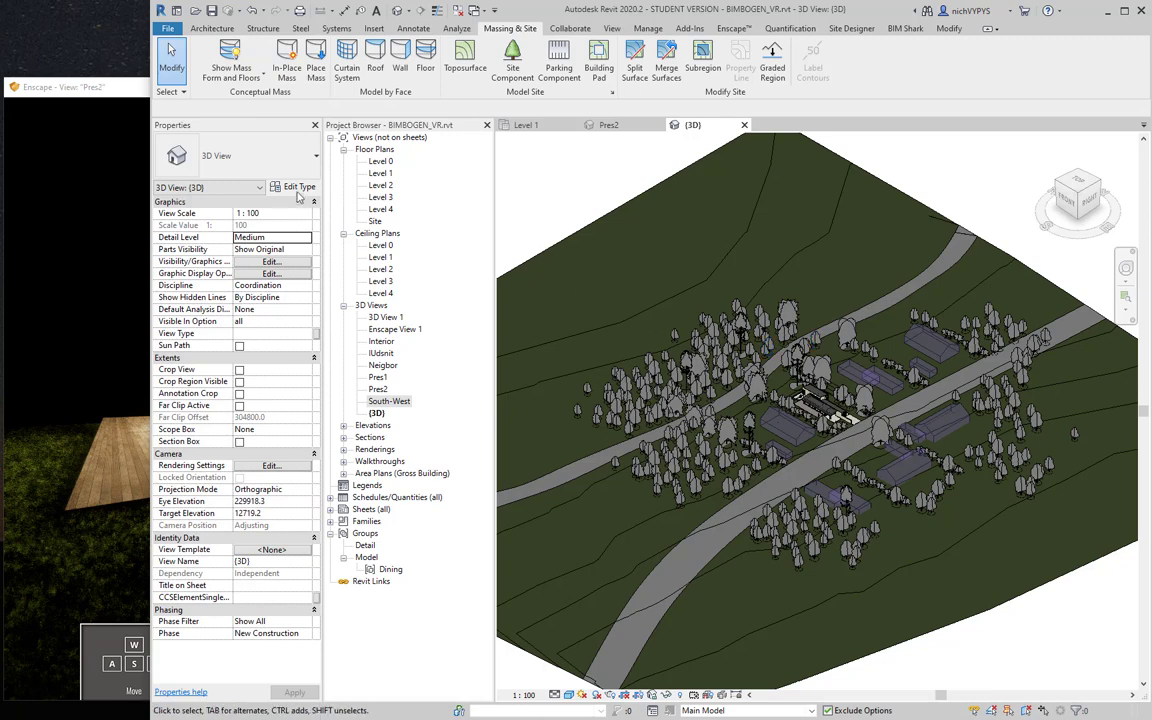
scroll(870, 450, up, 5)
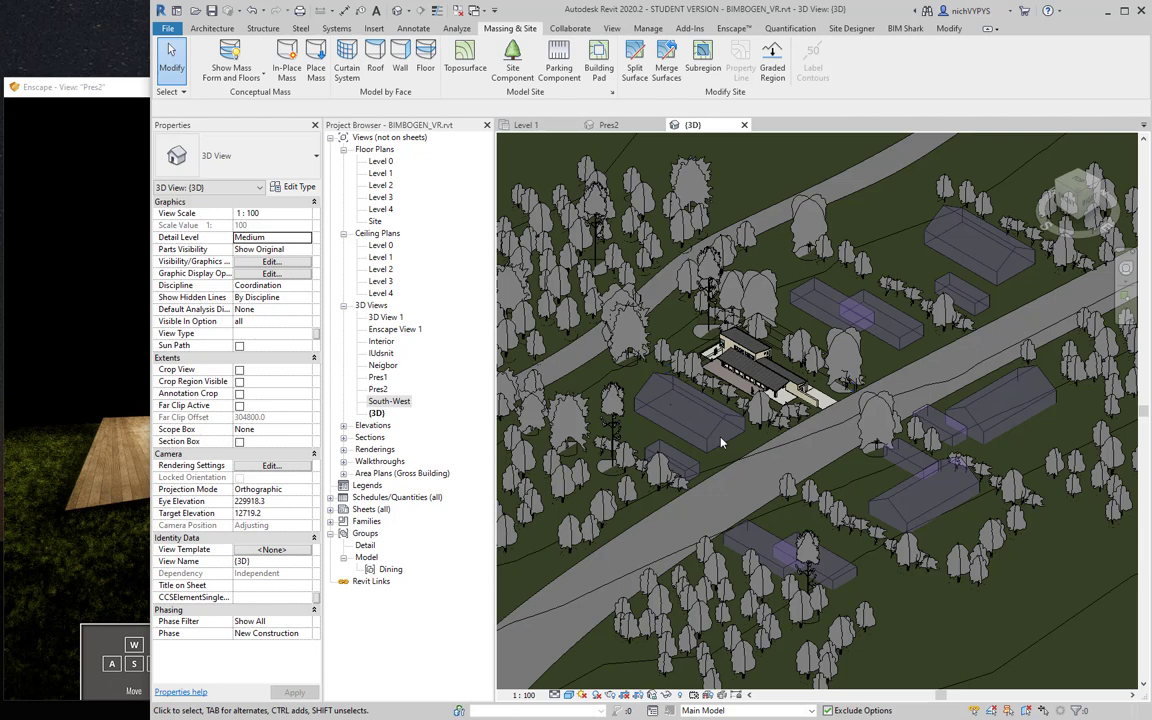
Step: Switch to the Pres2 view and frame the paved terrace, the steps and the grass beside the deck
click(626, 128)
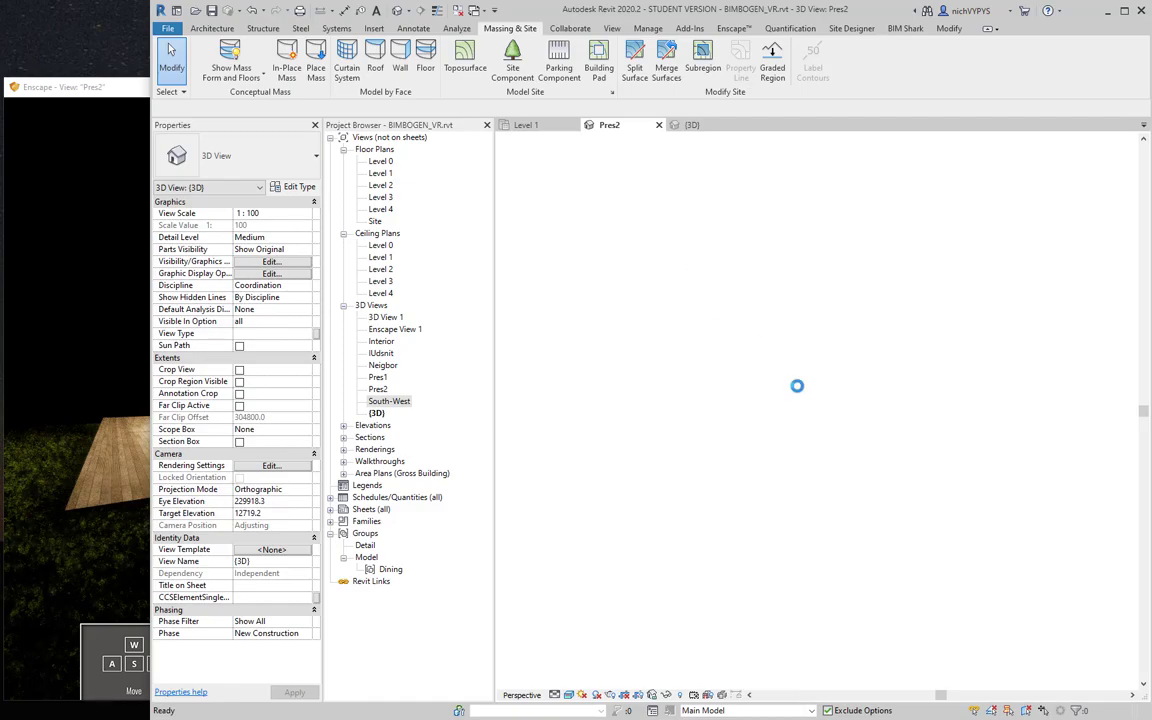
scroll(896, 366, up, 5)
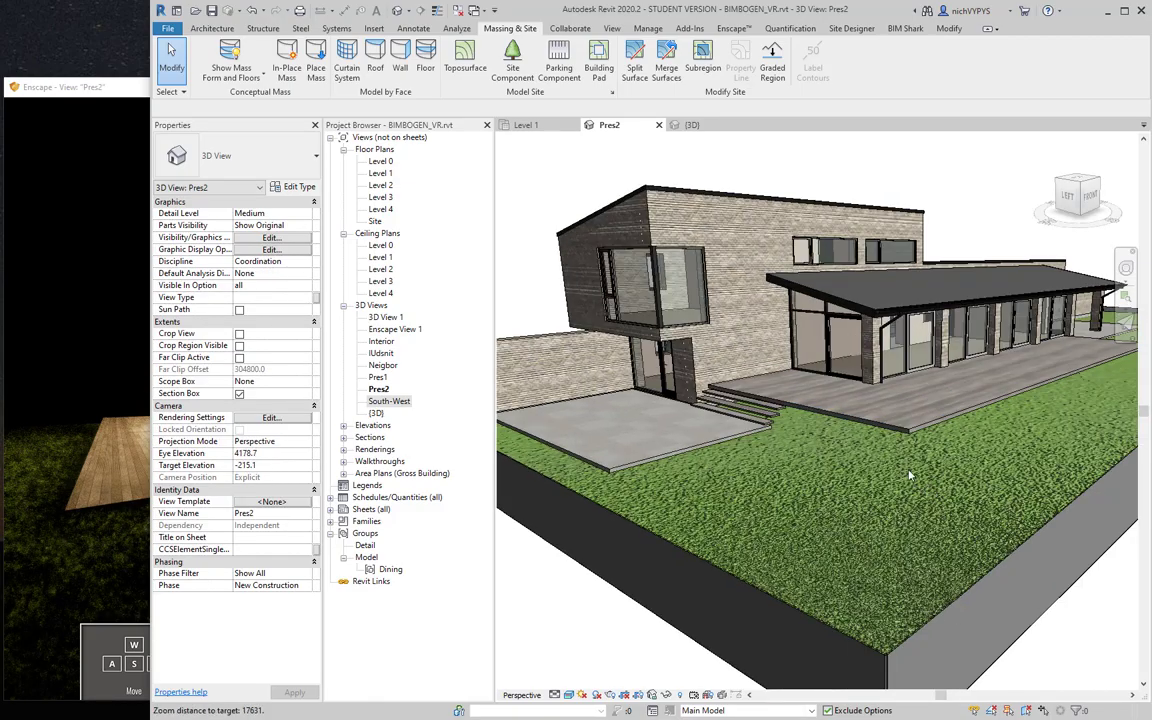
scroll(906, 400, down, 3)
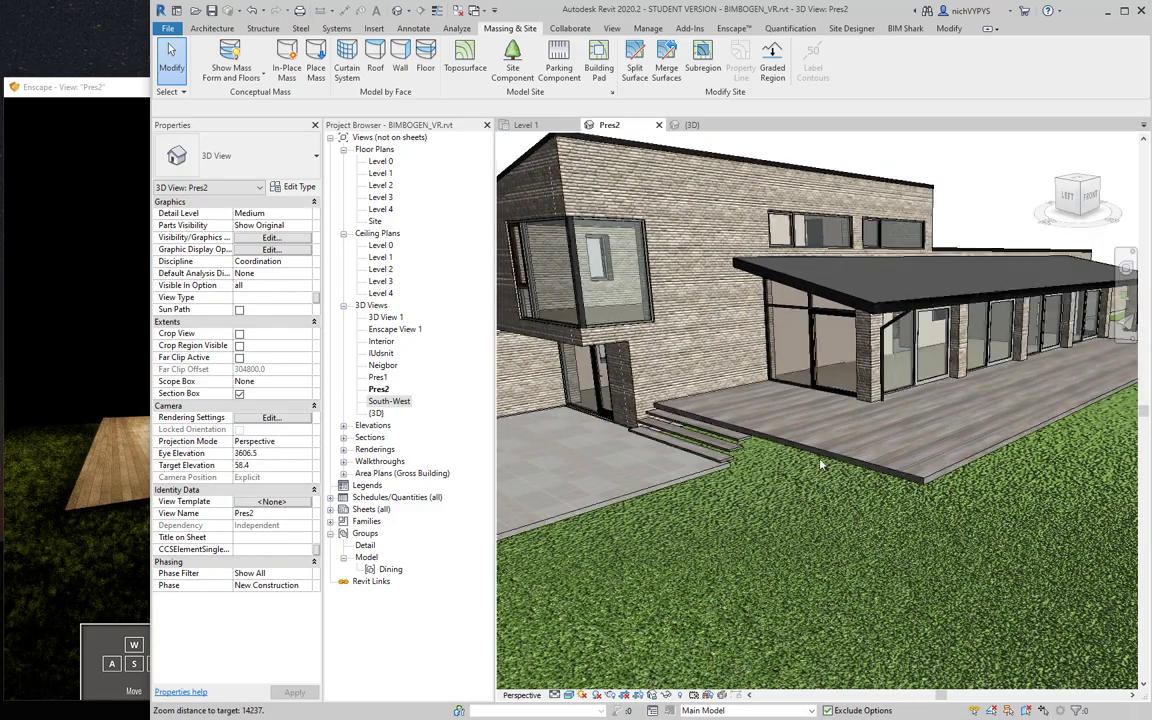
scroll(588, 439, up, 1)
scroll(588, 438, up, 3)
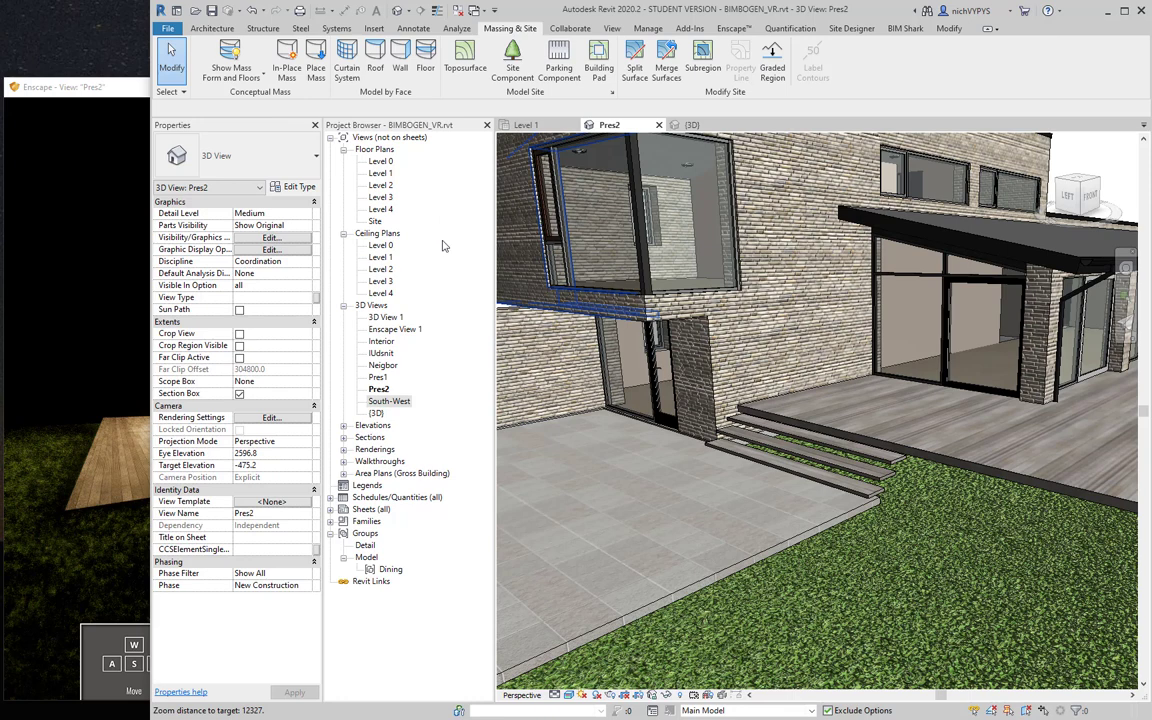
Step: Browse the project's placeable component types, including the Enscape assets, RPC people and trees, without placing any
click(212, 28)
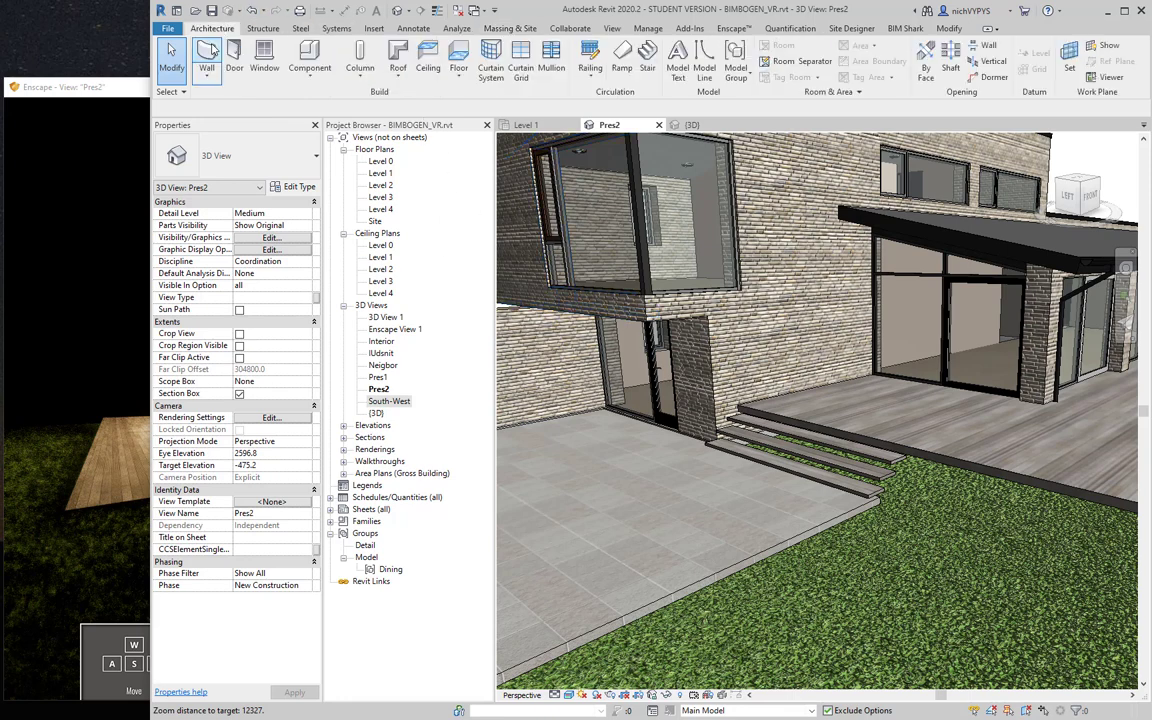
click(325, 62)
click(262, 155)
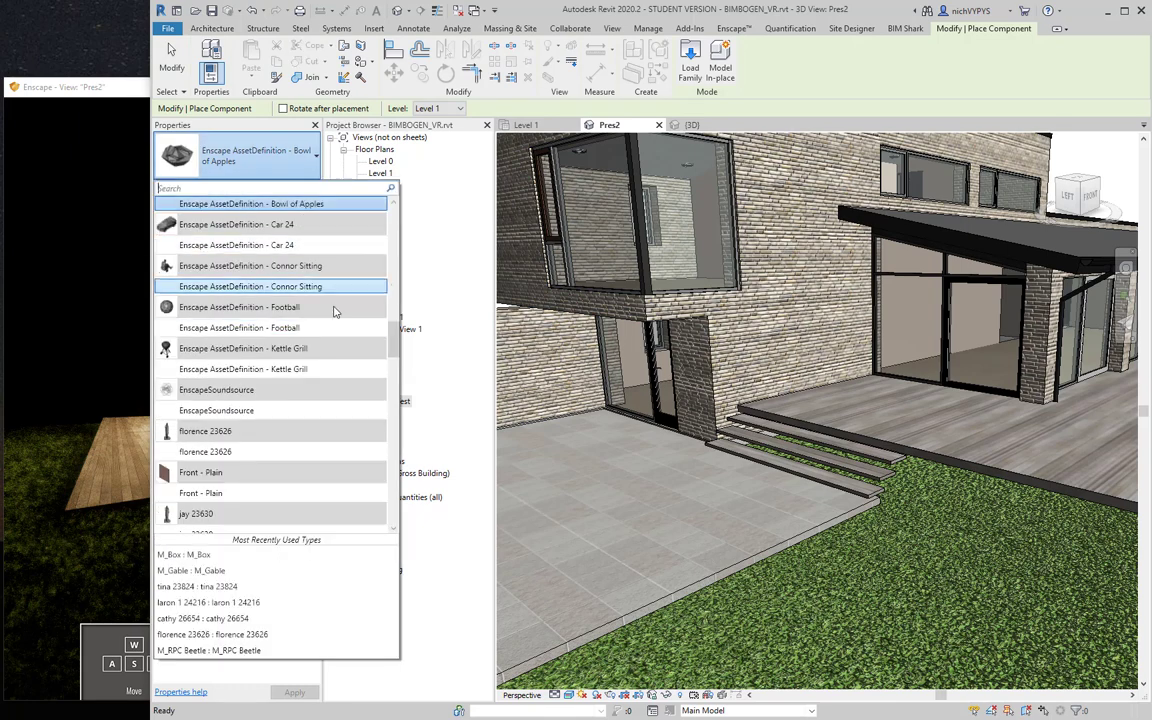
scroll(391, 357, down, 3)
drag(391, 355, 382, 445)
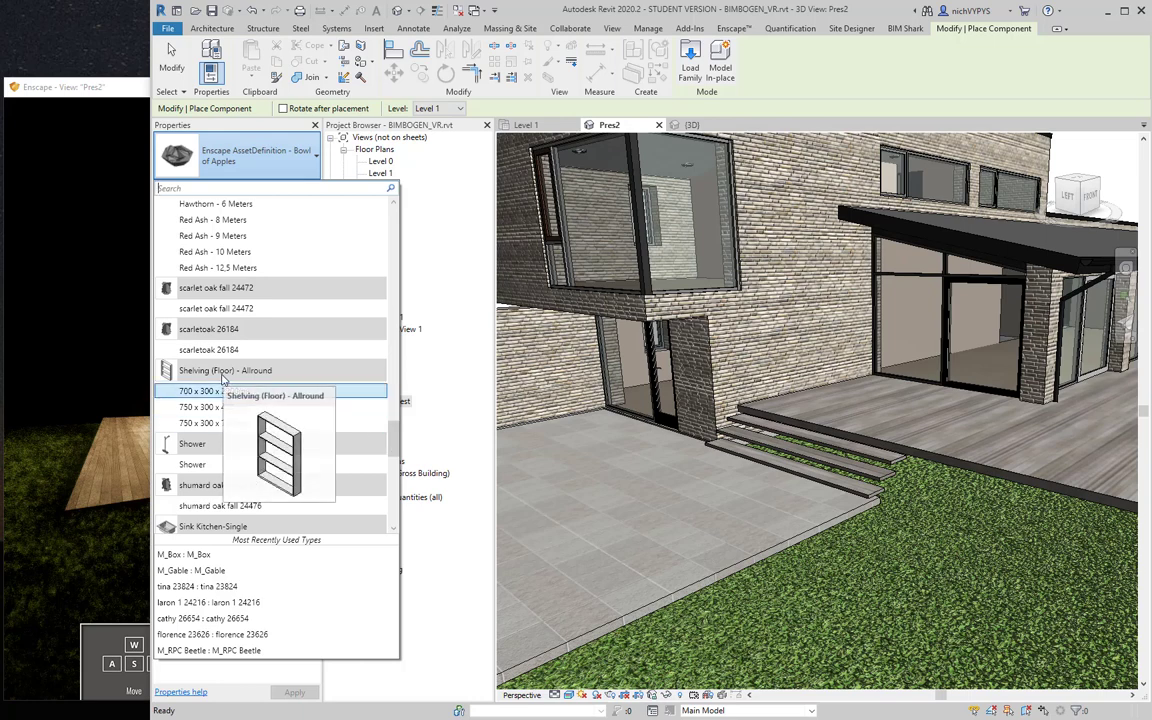
scroll(260, 477, down, 3)
scroll(260, 477, down, 7)
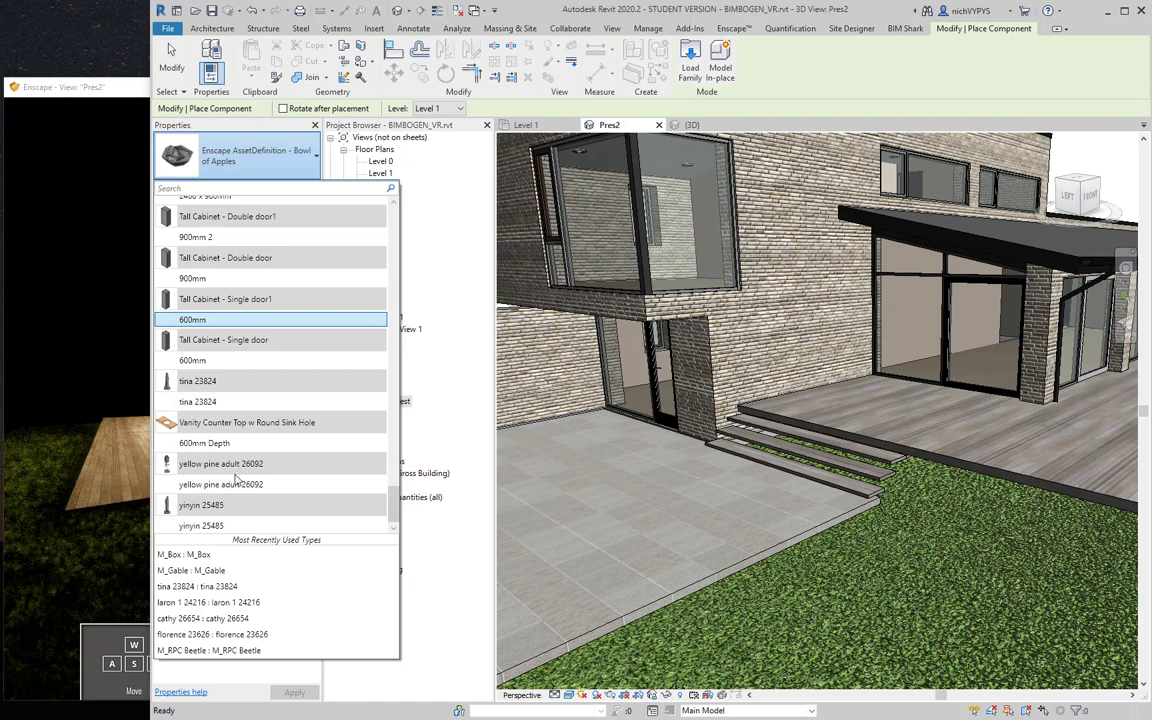
scroll(240, 480, up, 10)
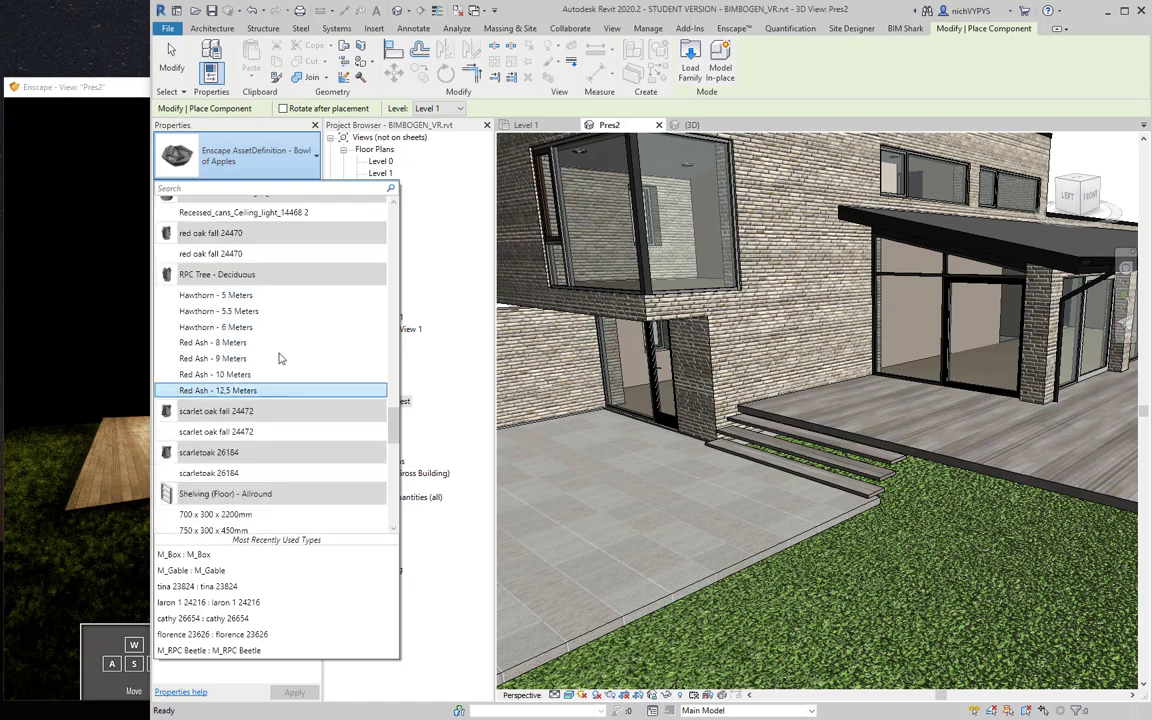
scroll(277, 355, up, 1)
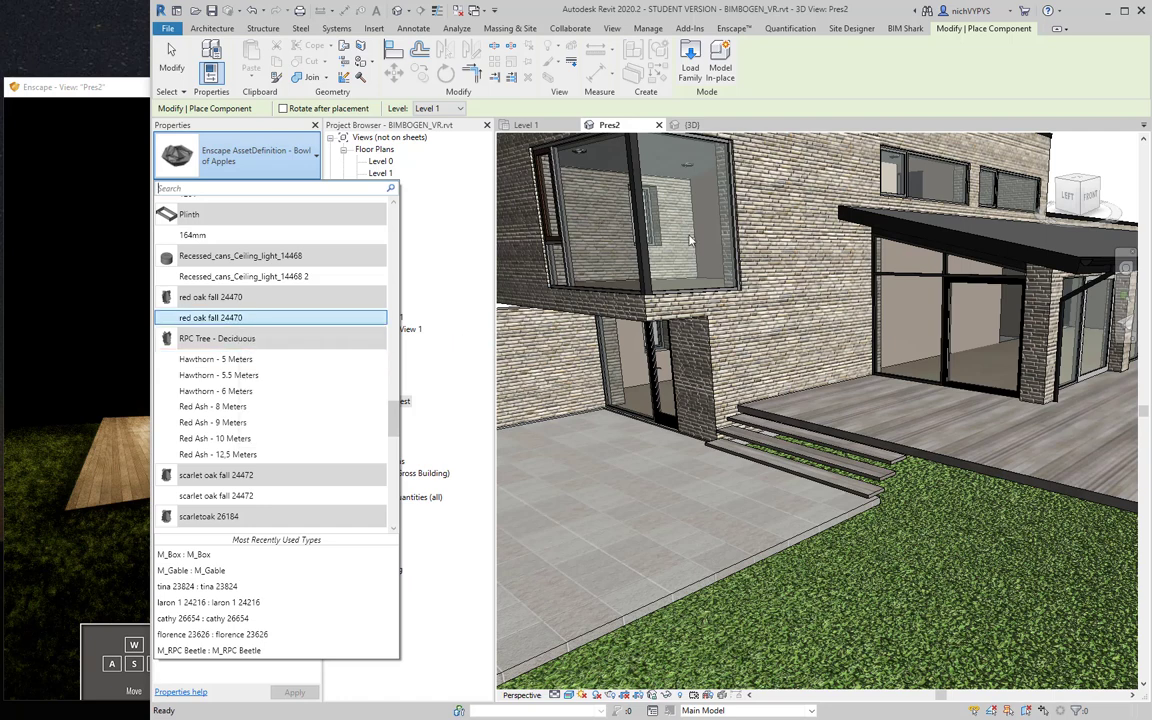
click(866, 8)
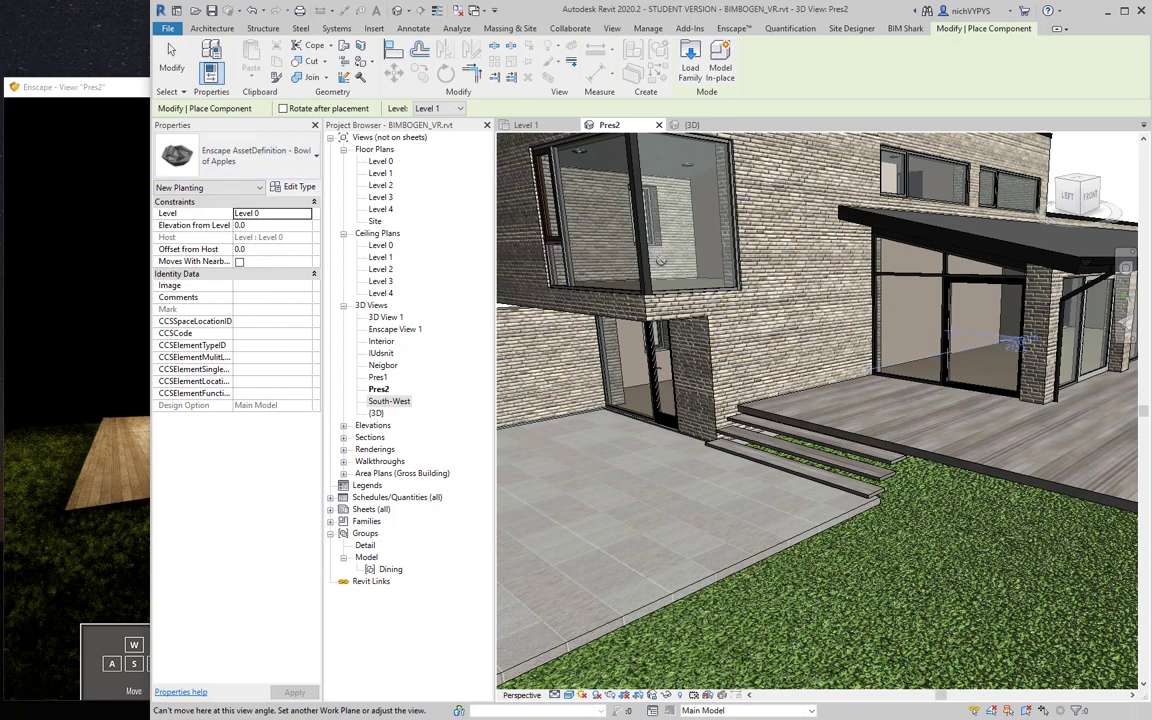
key(Escape)
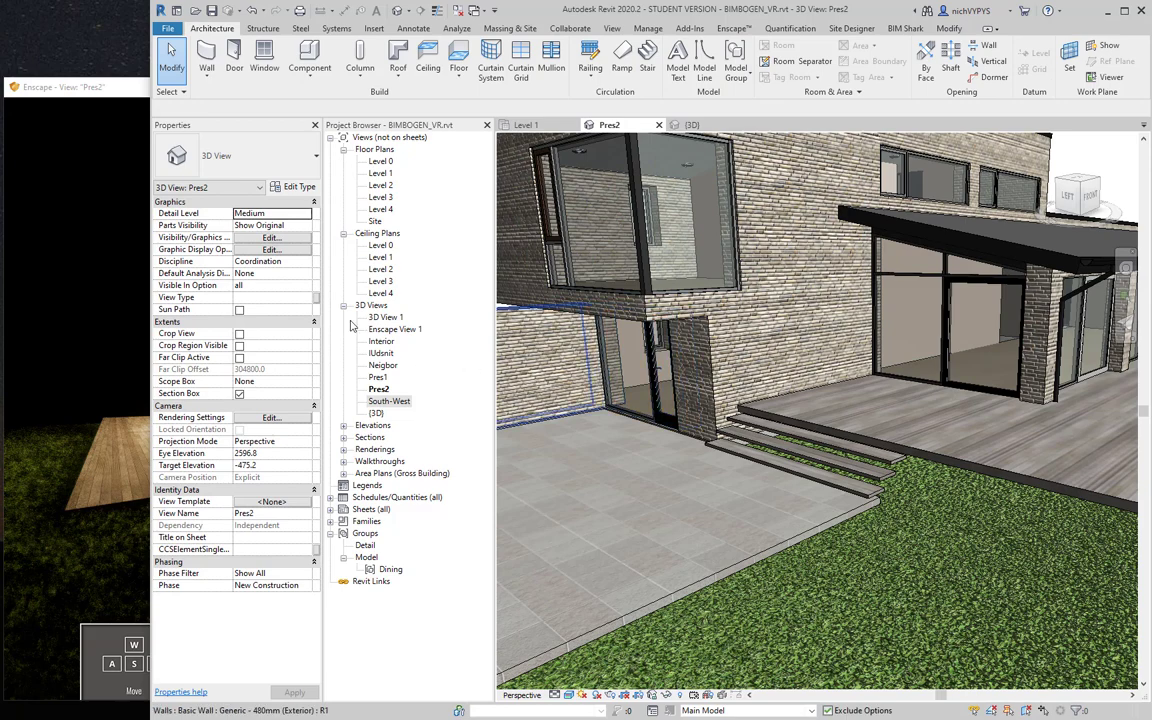
Step: Turn on the Furniture category in the Pres2 view's visibility overrides and frame the furnished house
click(274, 238)
scroll(494, 358, down, 2)
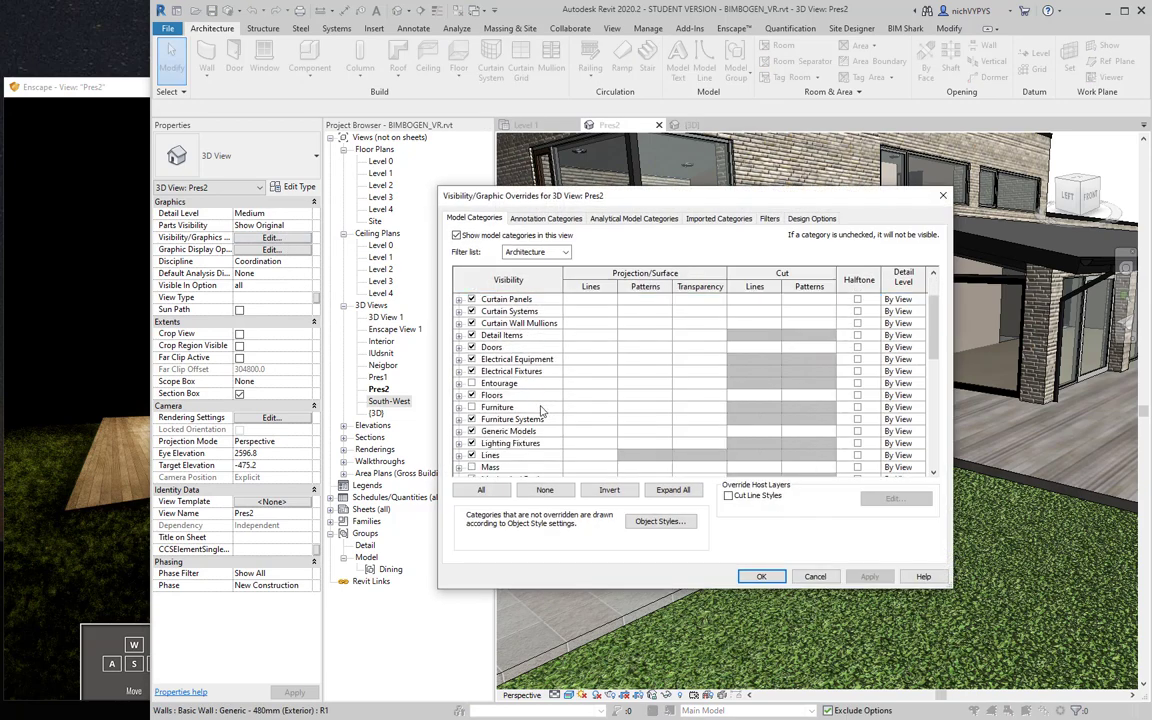
click(472, 407)
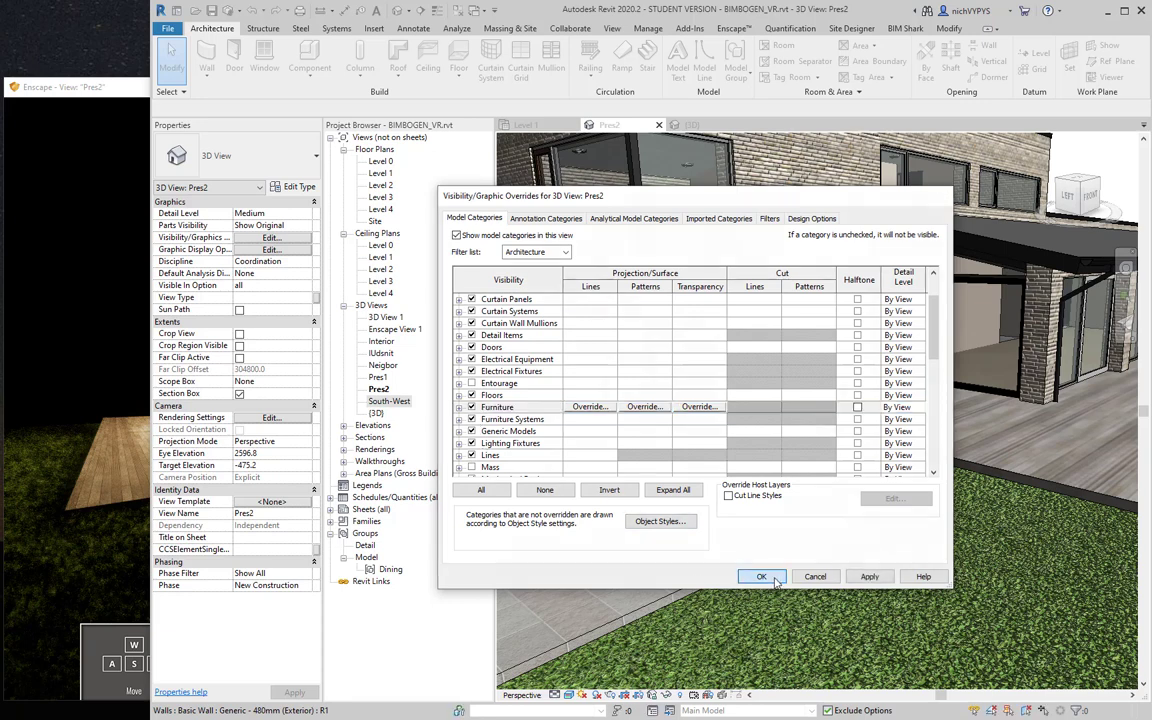
click(762, 577)
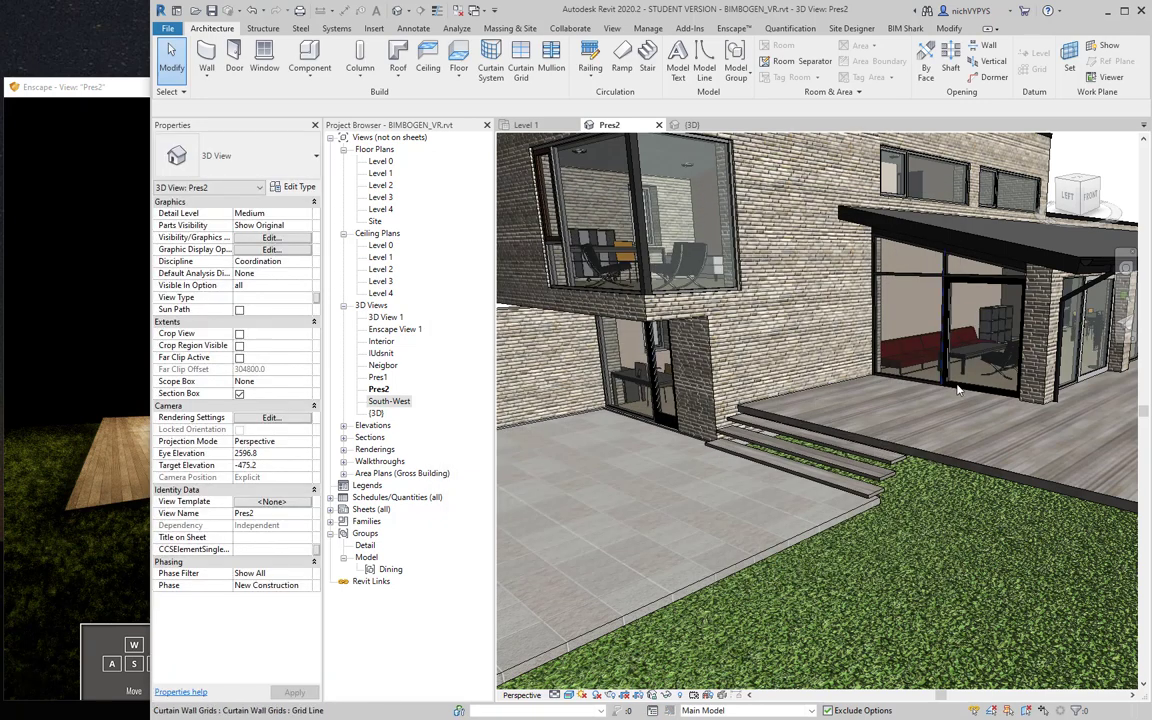
scroll(864, 421, down, 2)
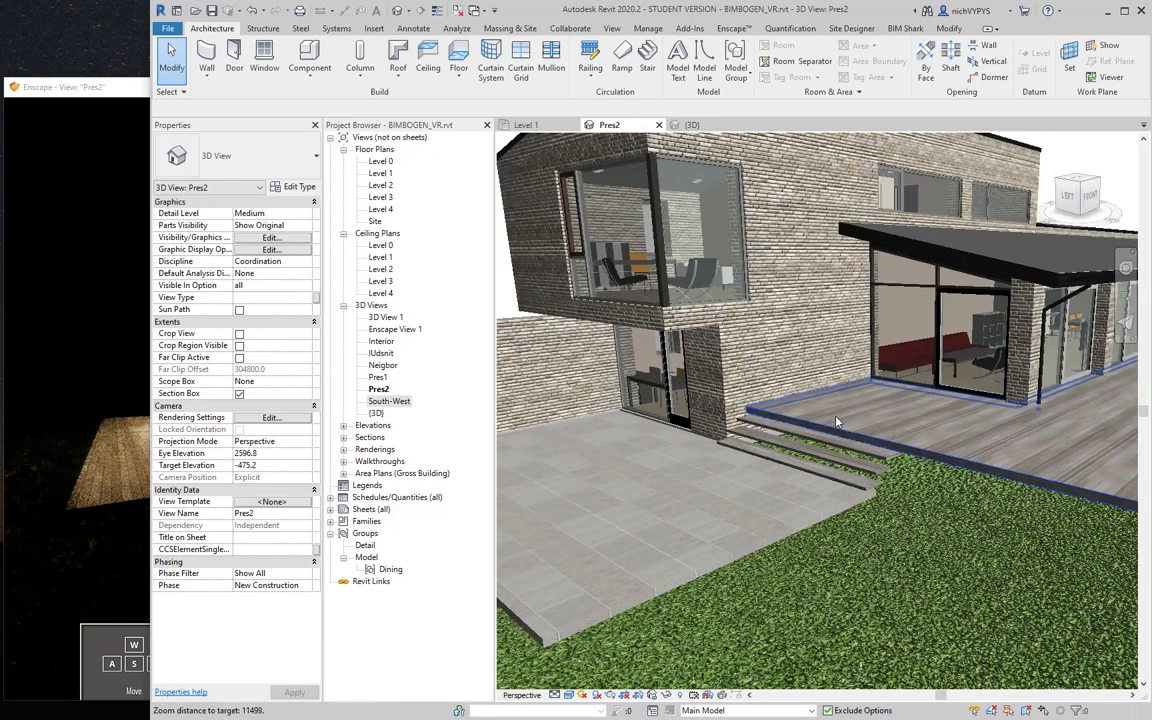
Step: Switch to Enscape and move through the night scene onto the wooden deck beside the lit windows
click(140, 93)
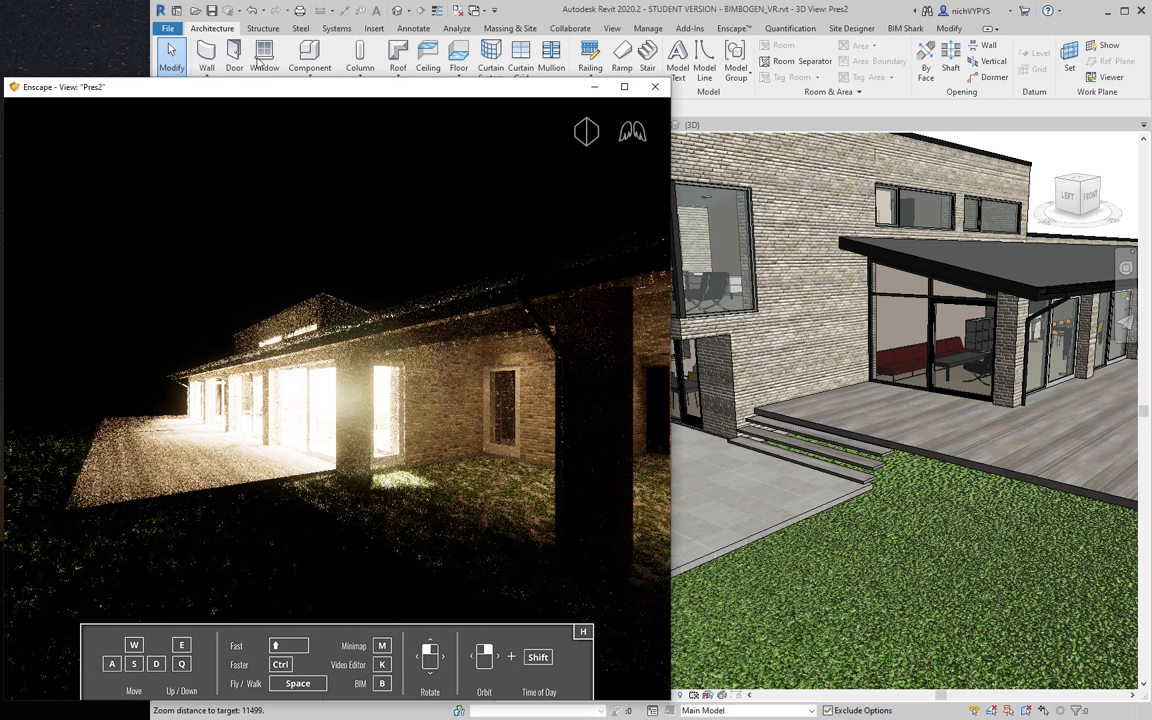
click(786, 14)
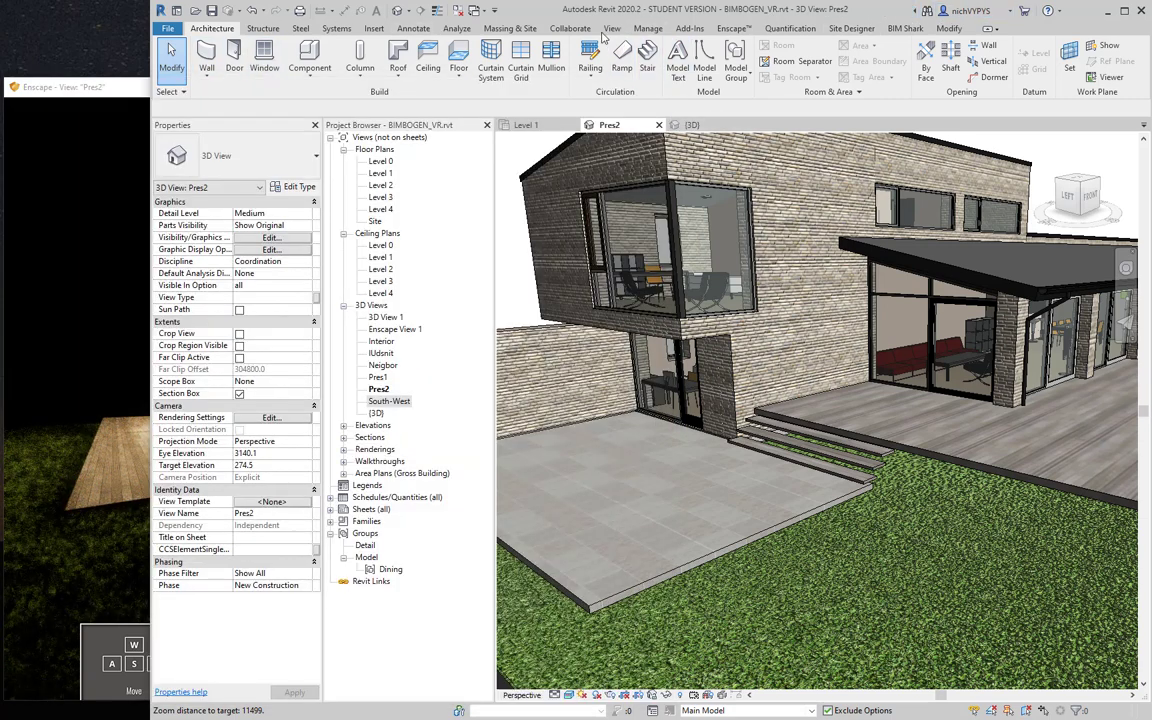
click(733, 28)
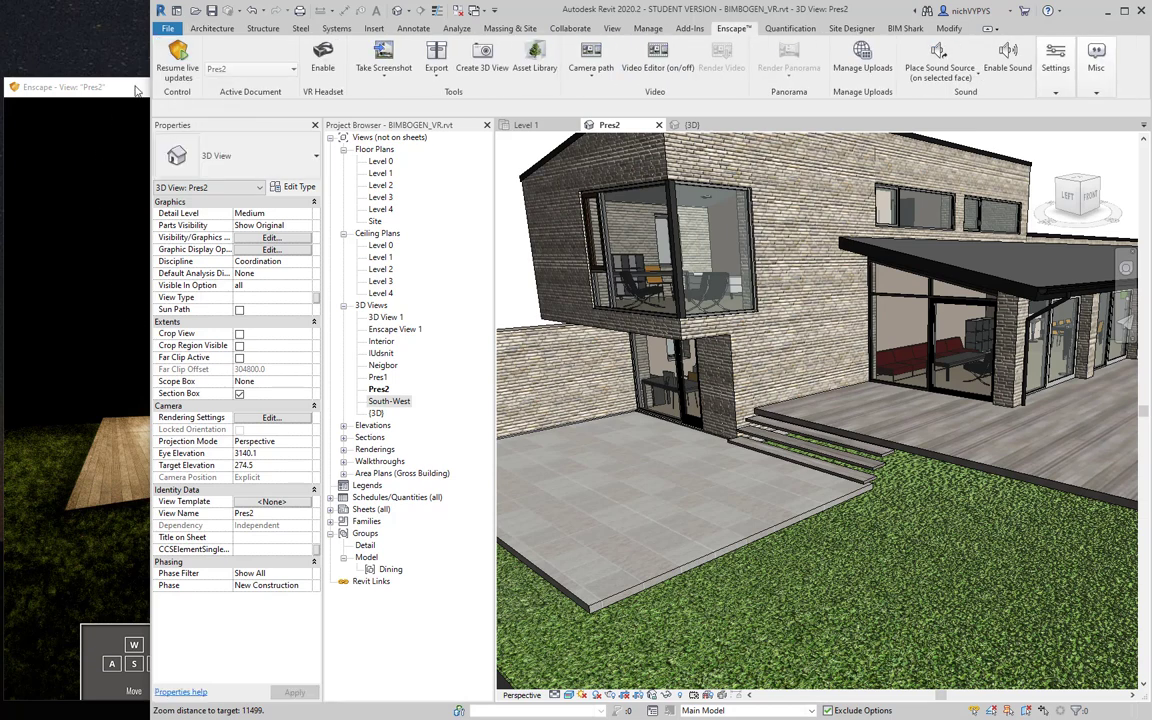
click(137, 89)
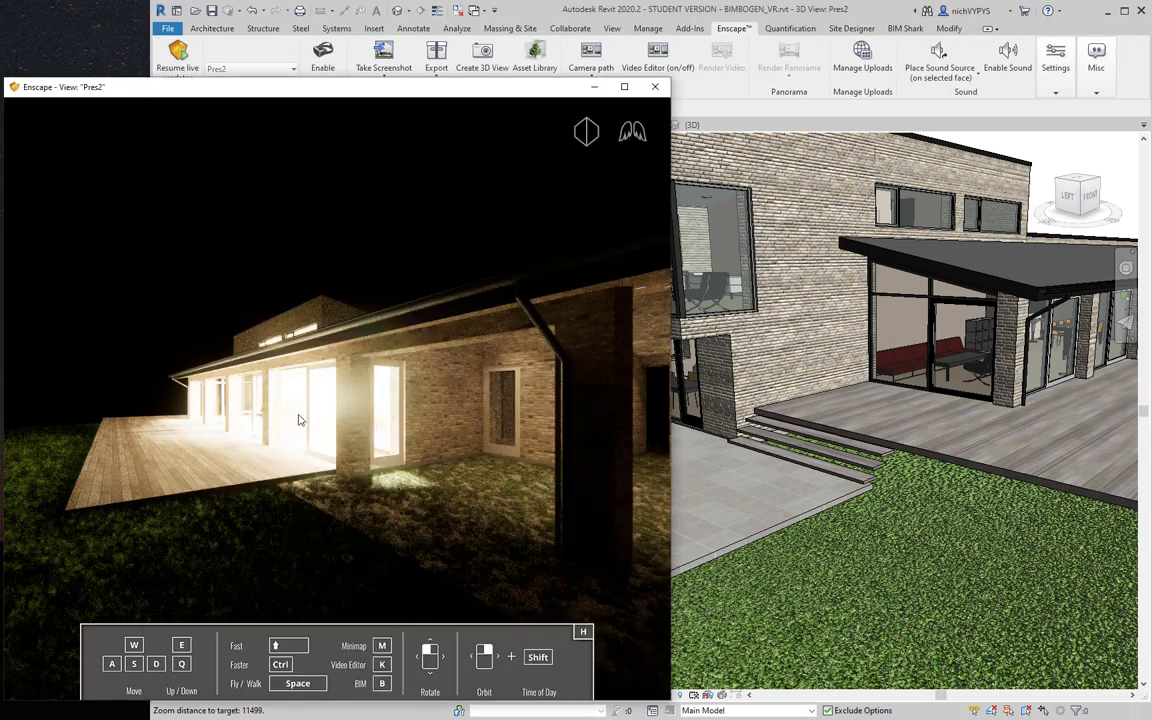
key(alt+Tab)
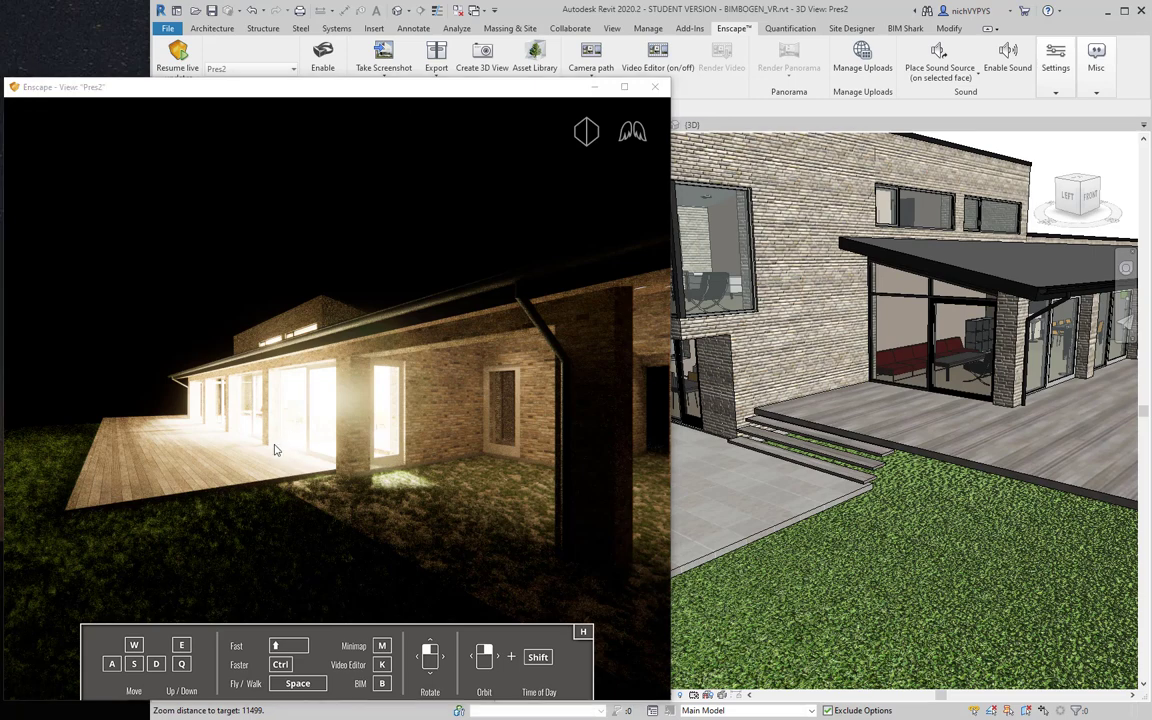
key(w)
mouse_move(268, 459)
mouse_down()
mouse_move(220, 430)
mouse_move(185, 430)
mouse_move(258, 451)
mouse_up()
key(w)
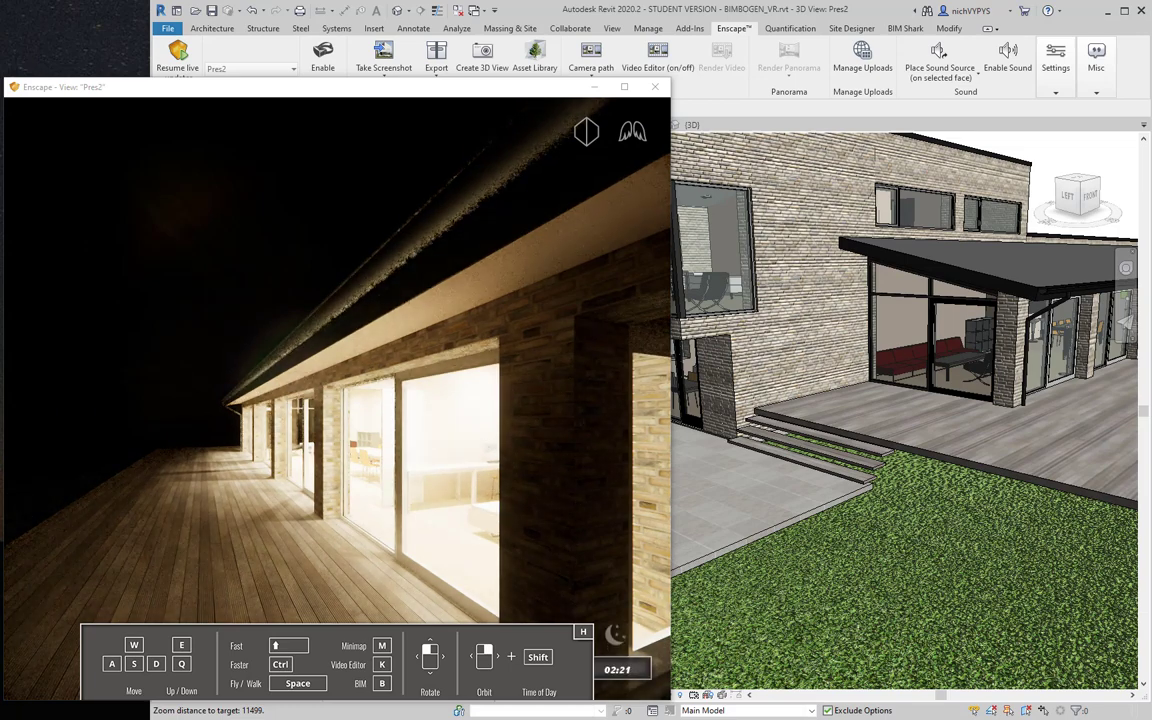
Step: Change the Enscape time of day from night to daylight and walk inside to the long dining table
key(i)
shift+right_drag(120, 445, 207, 445)
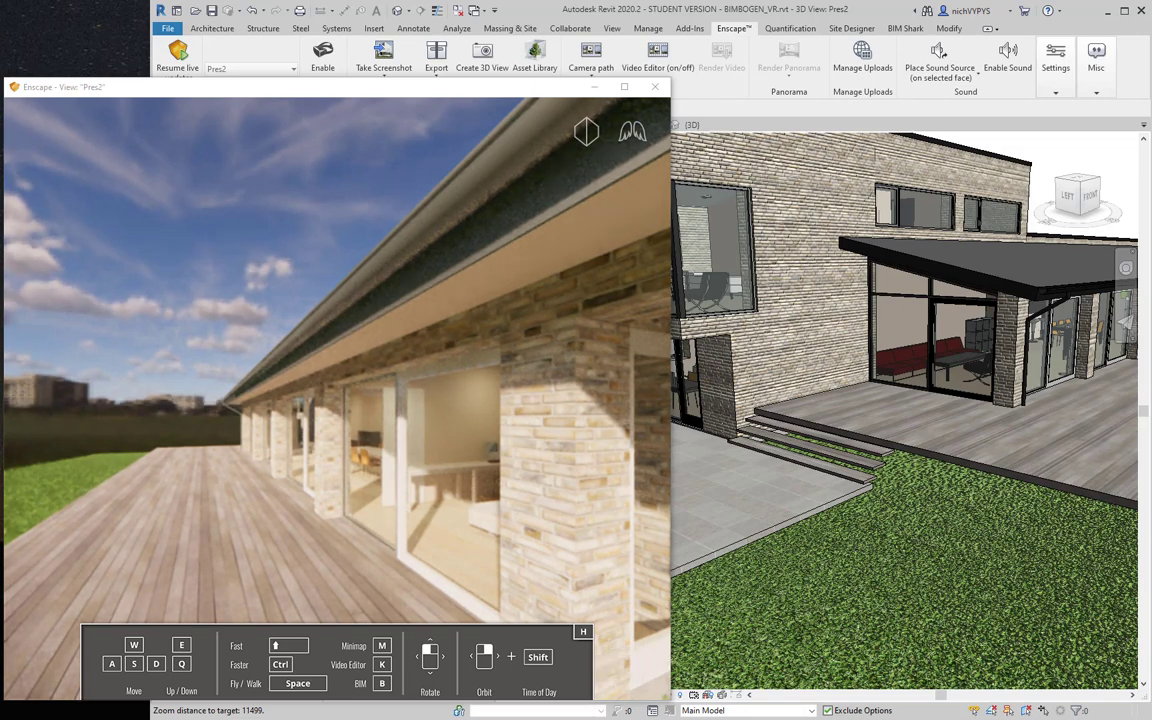
key(w)
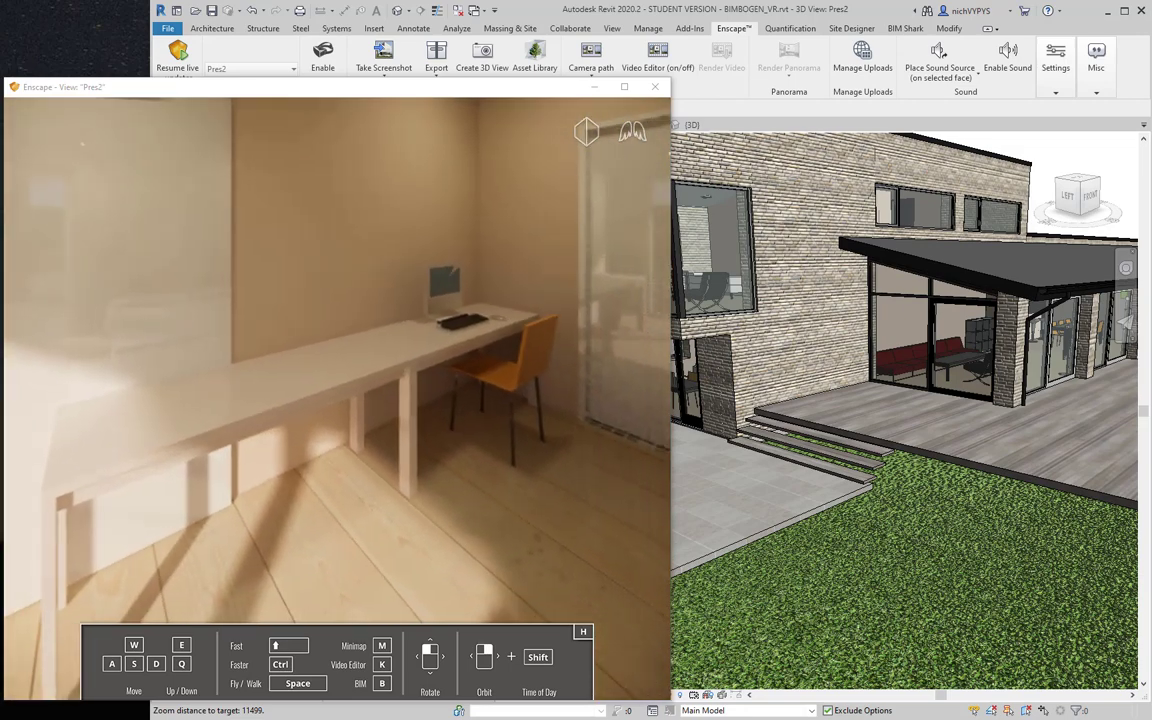
key(w)
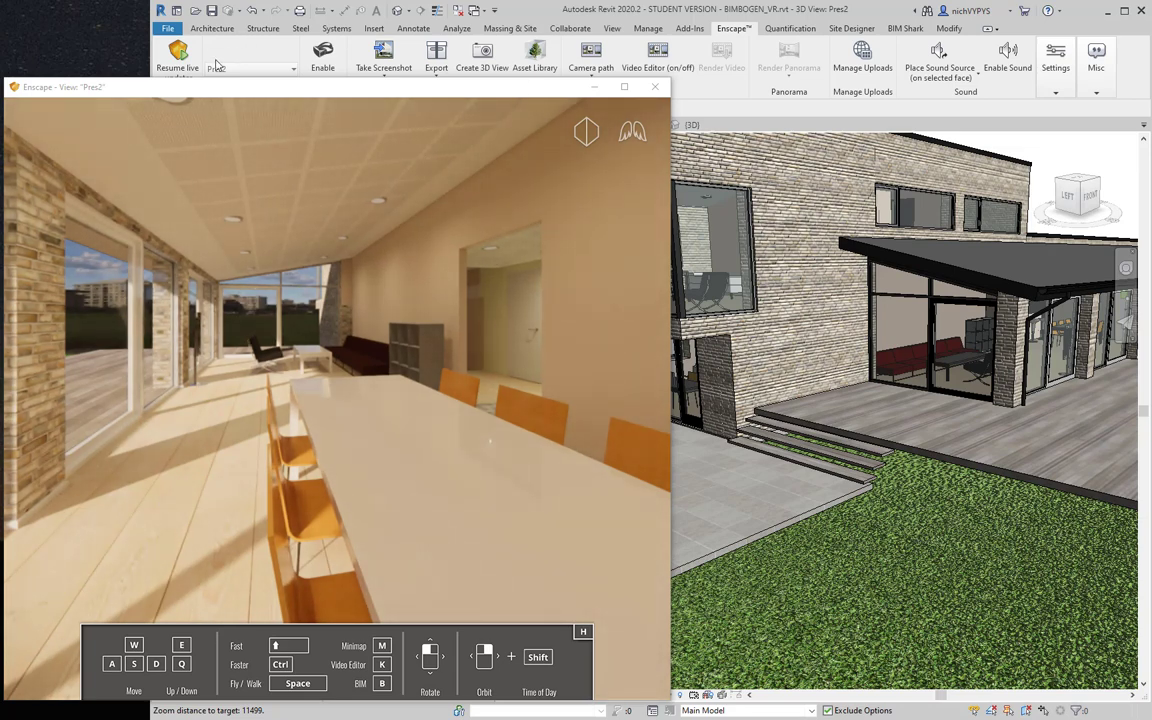
Step: Return to Revit, resume the Enscape live updates and view the People category of the Asset Library
click(178, 56)
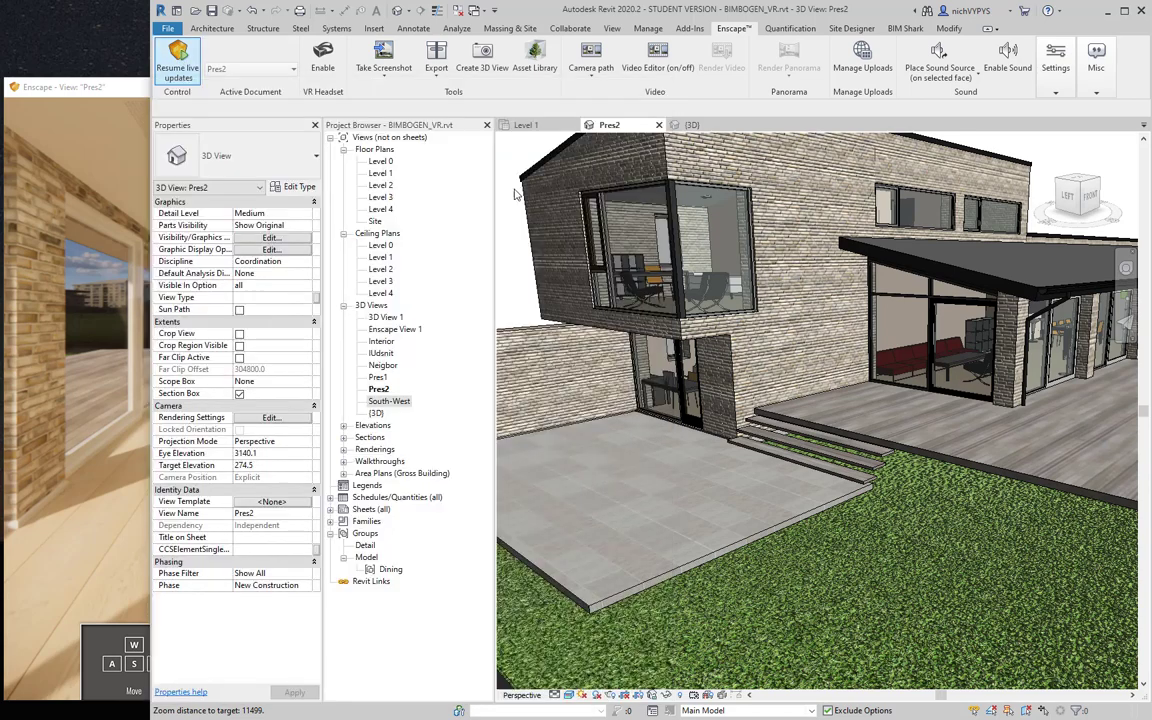
click(557, 58)
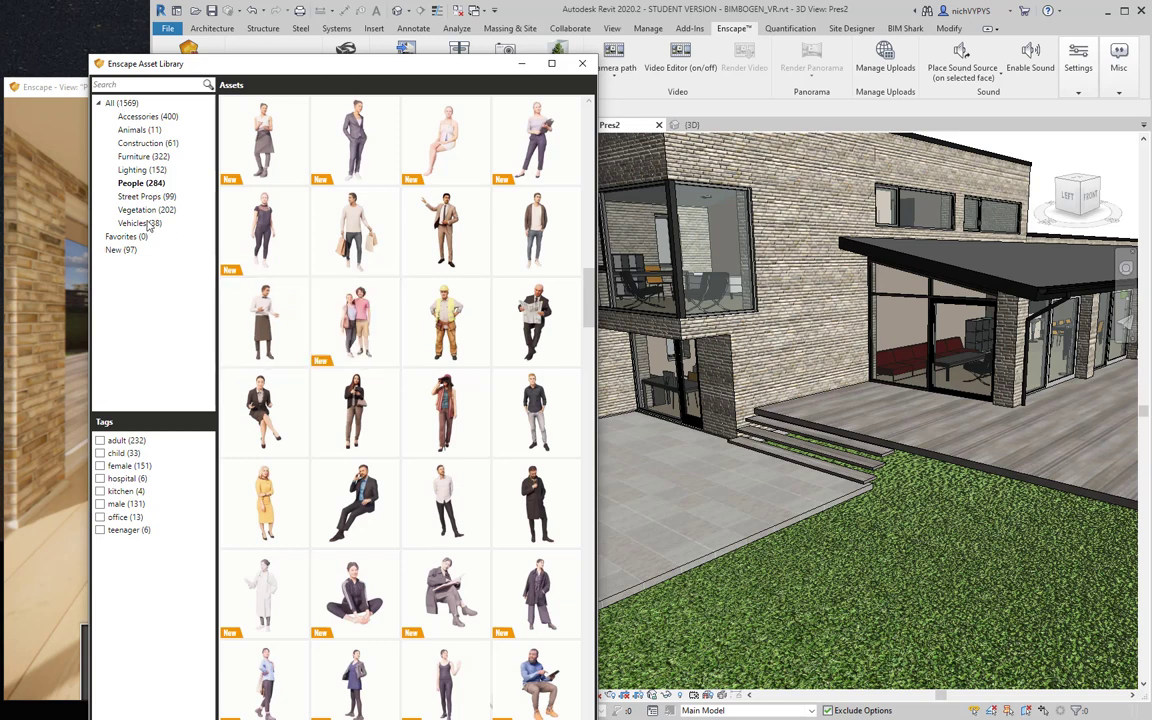
click(894, 6)
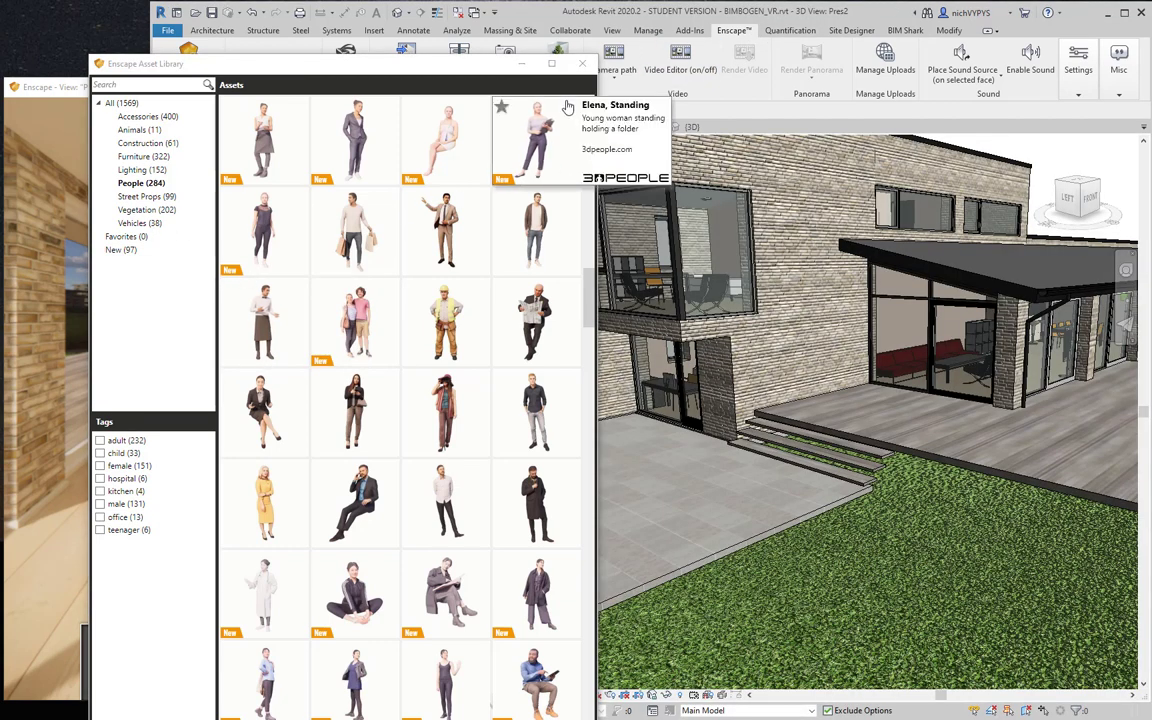
click(521, 63)
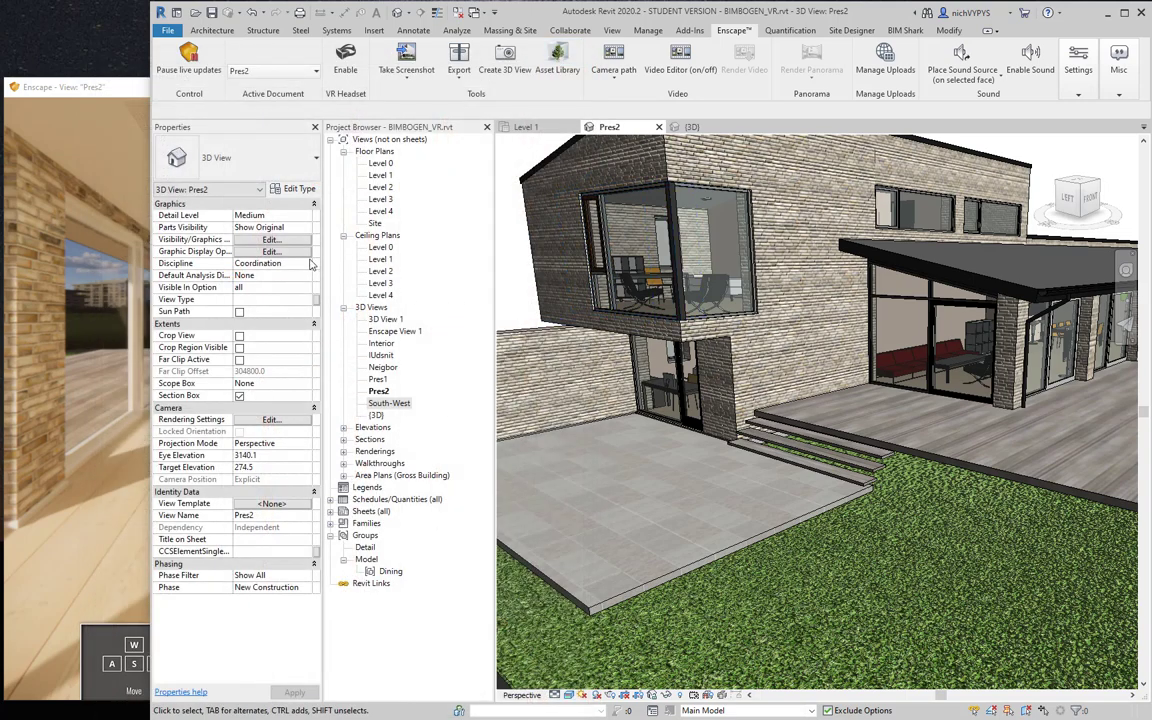
Step: Turn on the Entourage and Planting categories in the Pres2 view's visibility overrides
click(266, 241)
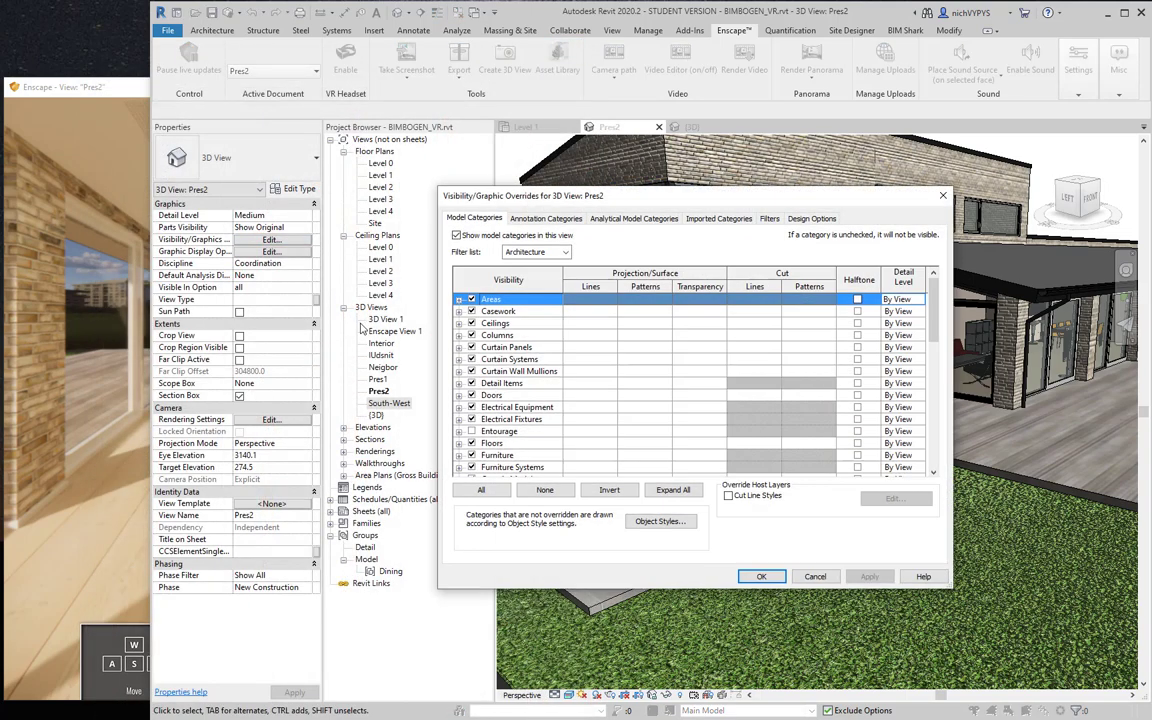
scroll(509, 424, down, 1)
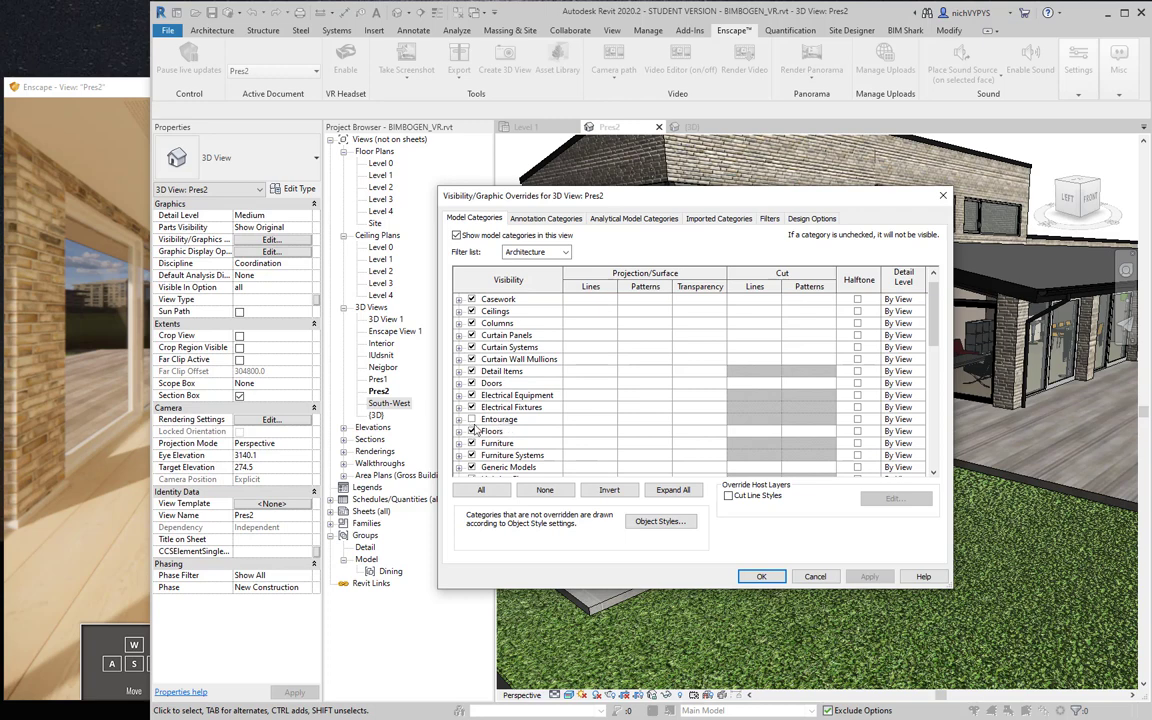
click(473, 424)
scroll(482, 430, down, 4)
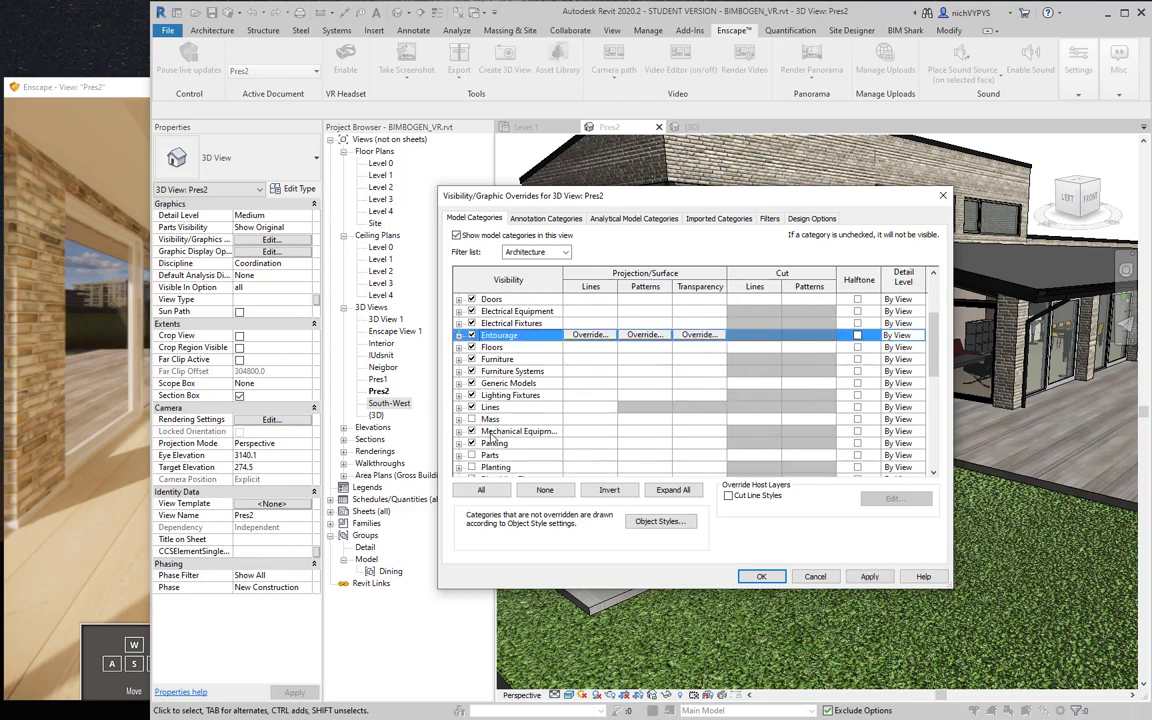
scroll(490, 437, down, 2)
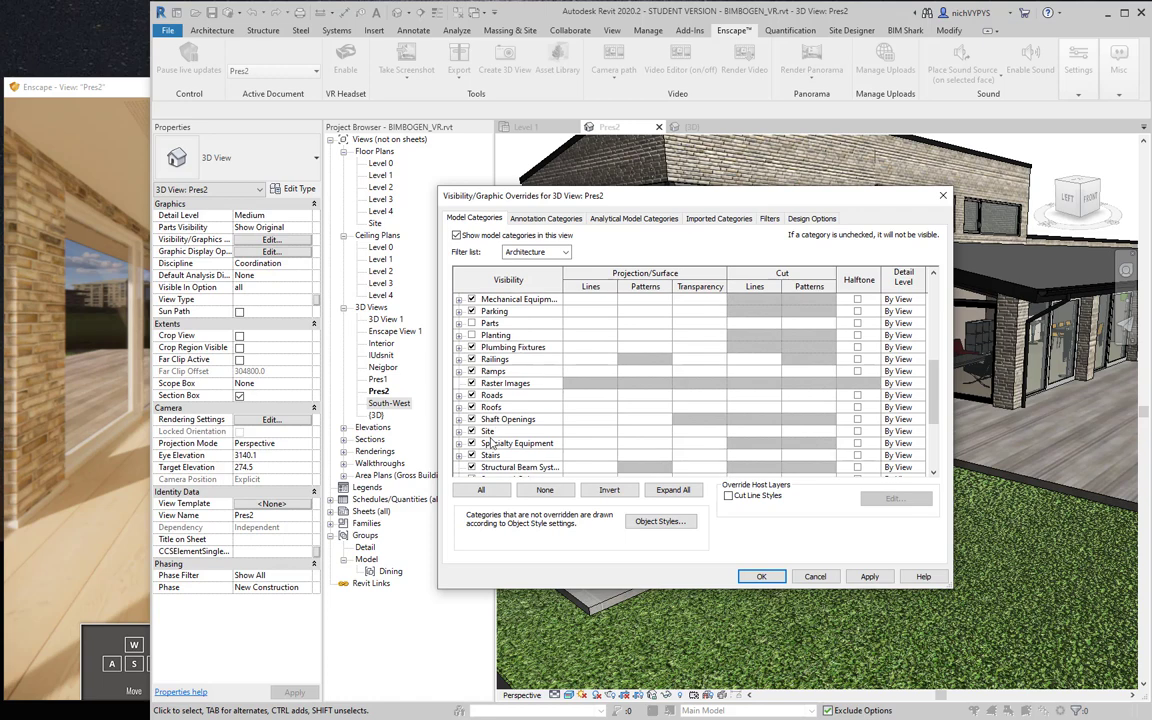
click(474, 338)
scroll(525, 448, down, 3)
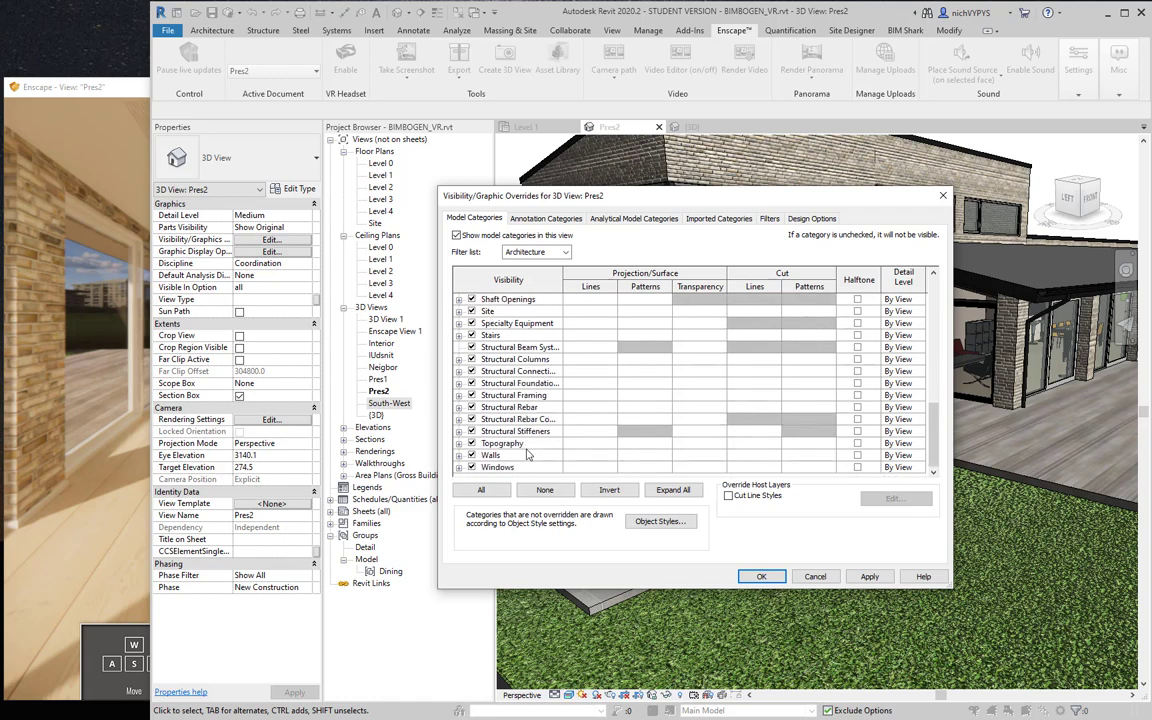
key(Return)
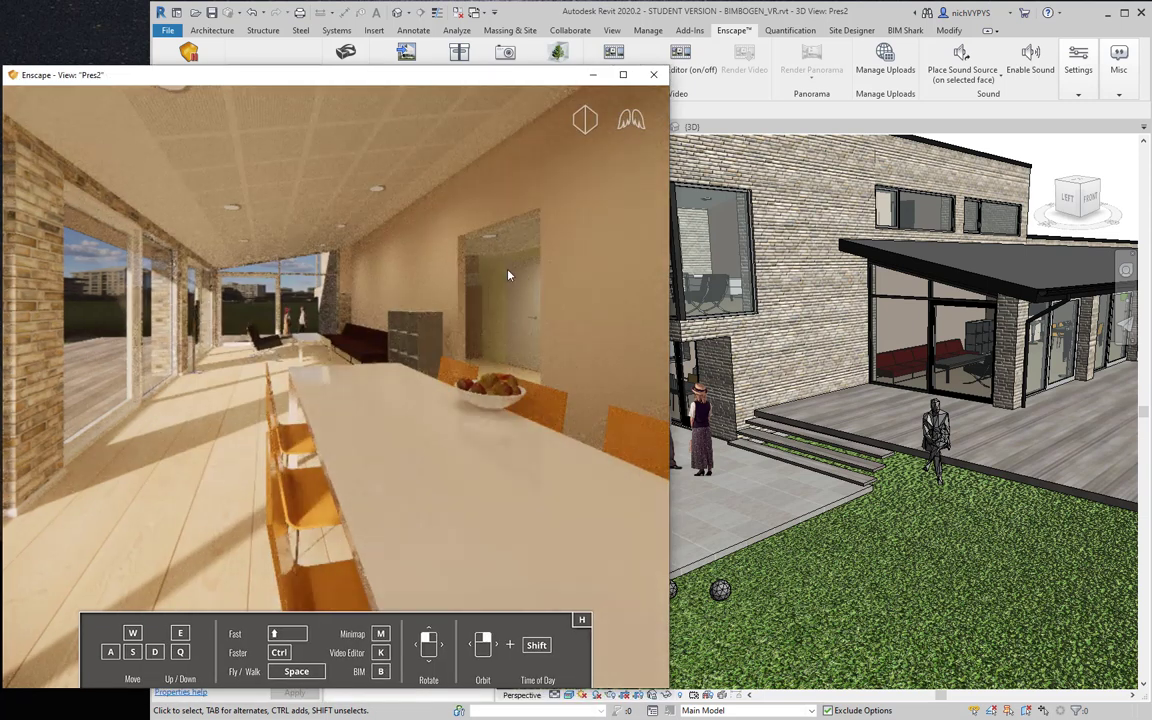
Step: In Enscape, walk from the dining table out onto the wooden deck facing the lawn
drag(277, 404, 220, 380)
key(w)
key(w)
key(w)
key(w)
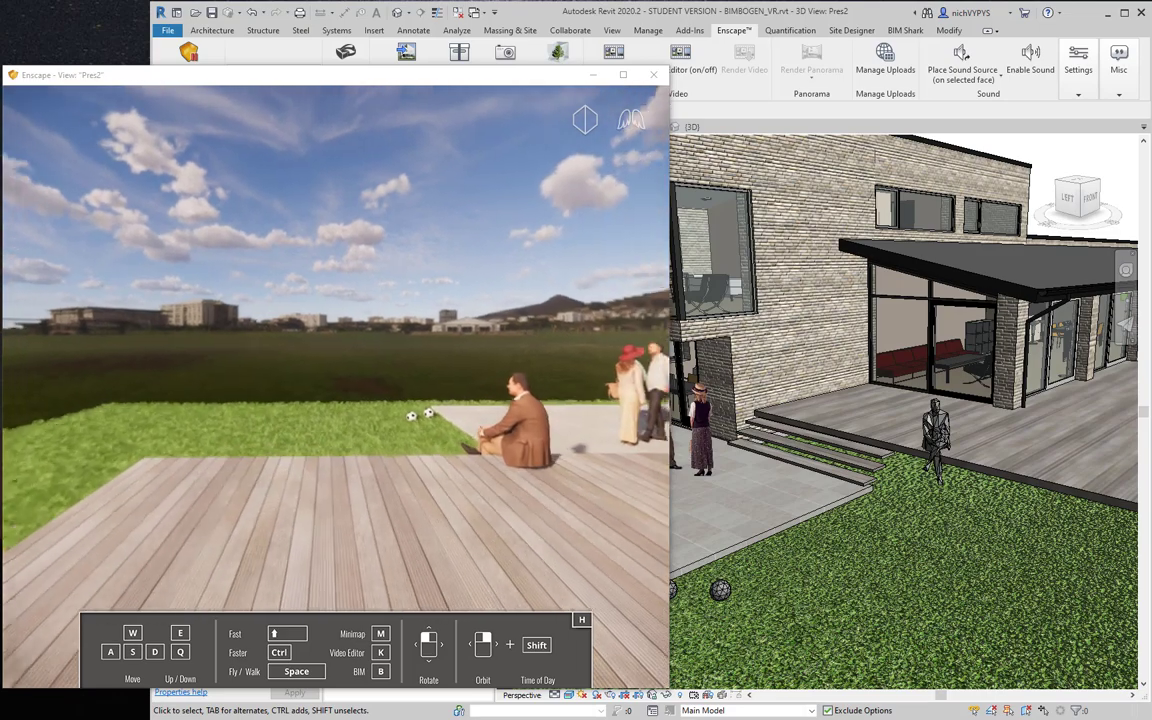
Step: Move from the deck down to the two footballs on the grass beside the paved terrace
key(w)
drag(220, 380, 185, 545)
key(s)
key(w)
key(w)
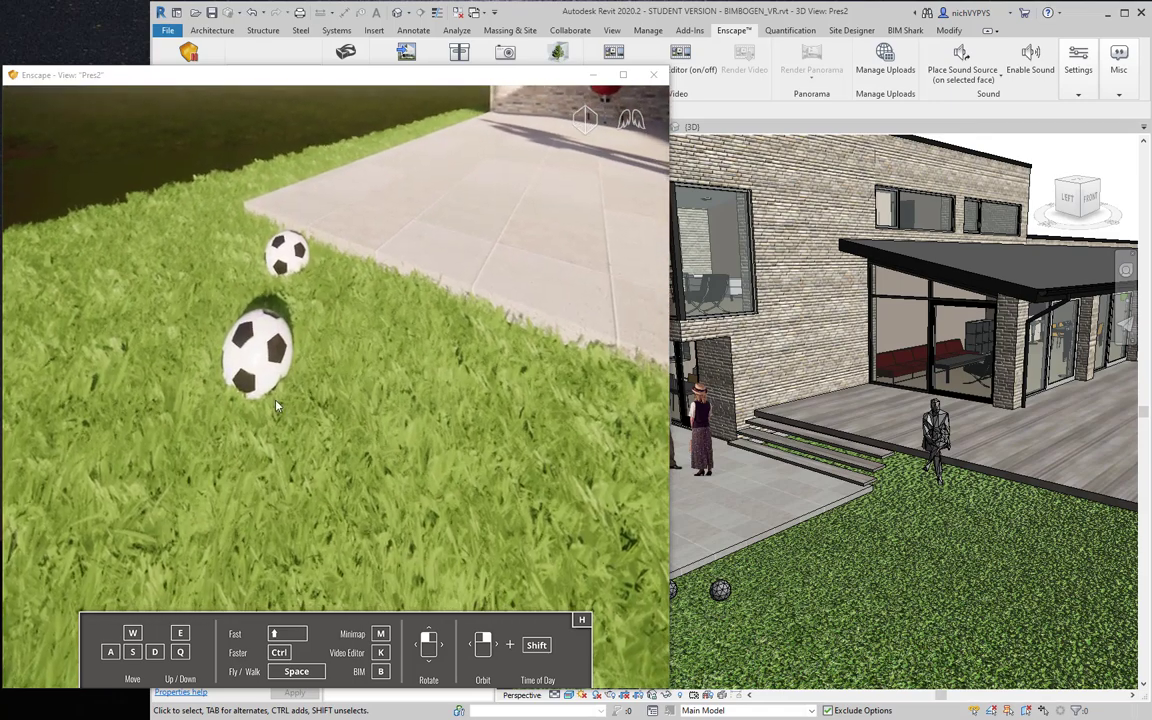
Step: Turn from the footballs and approach the couple standing on the paved terrace in front of the house
drag(172, 298, 219, 295)
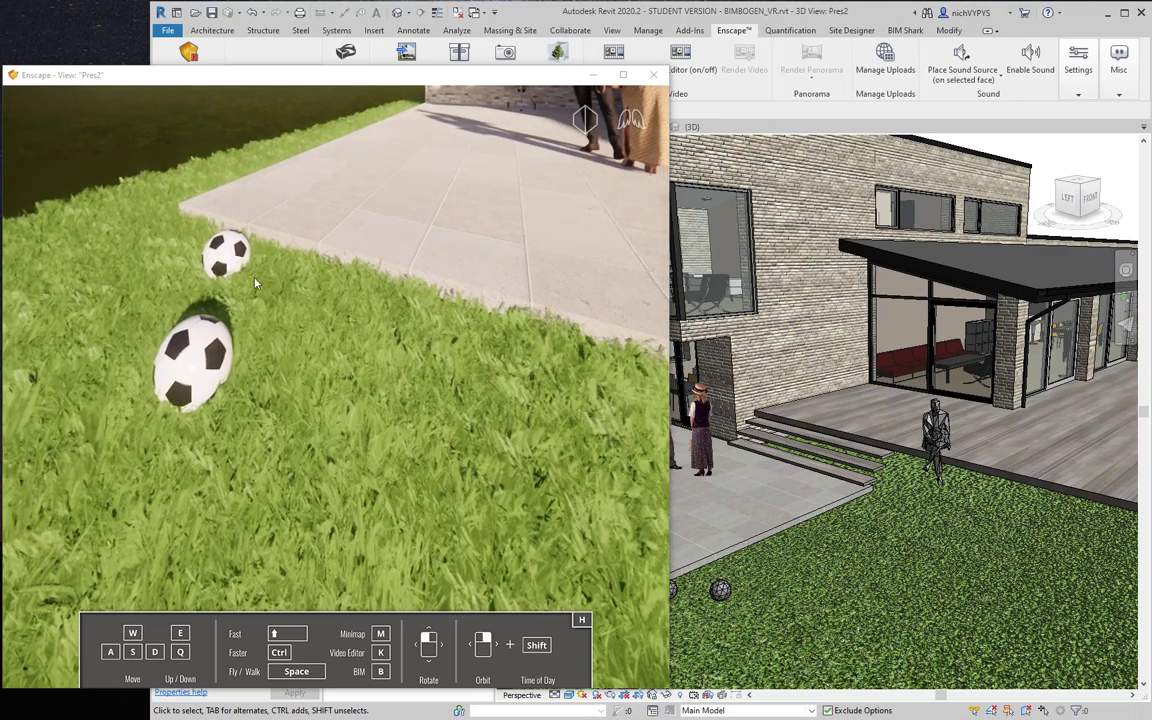
drag(625, 414, 645, 314)
key(w)
key(w)
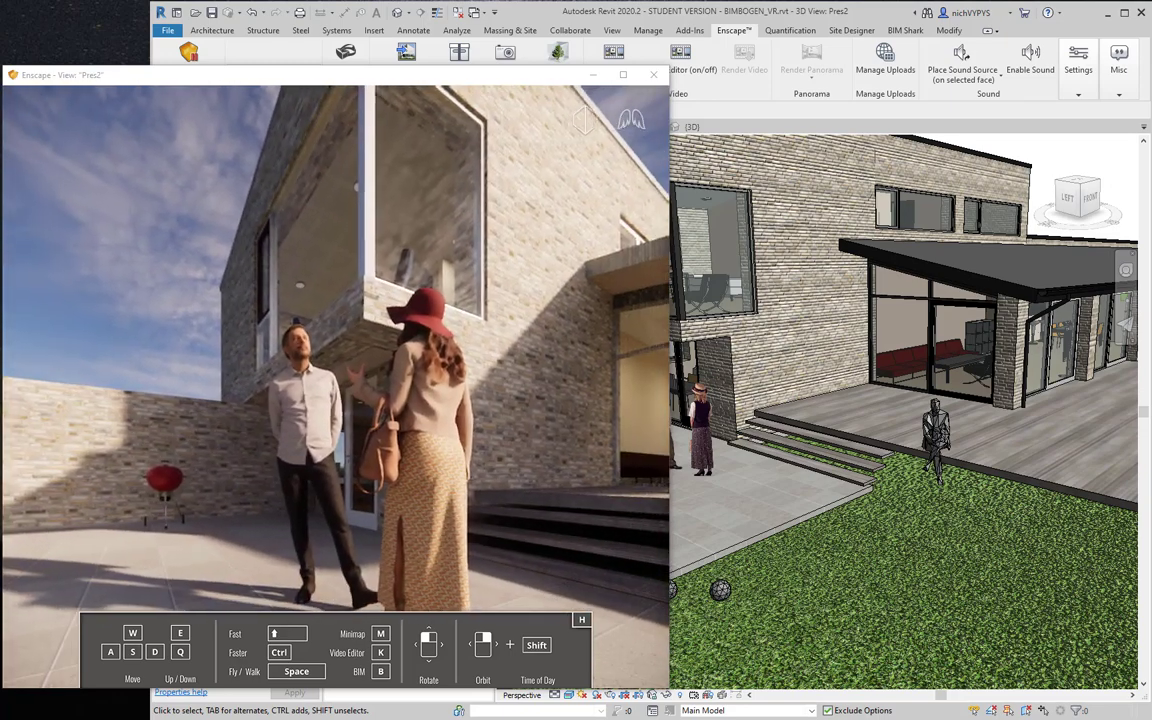
Step: Circle the couple on the terrace, then walk past the seated man and along the wooden deck beside the house
key(w)
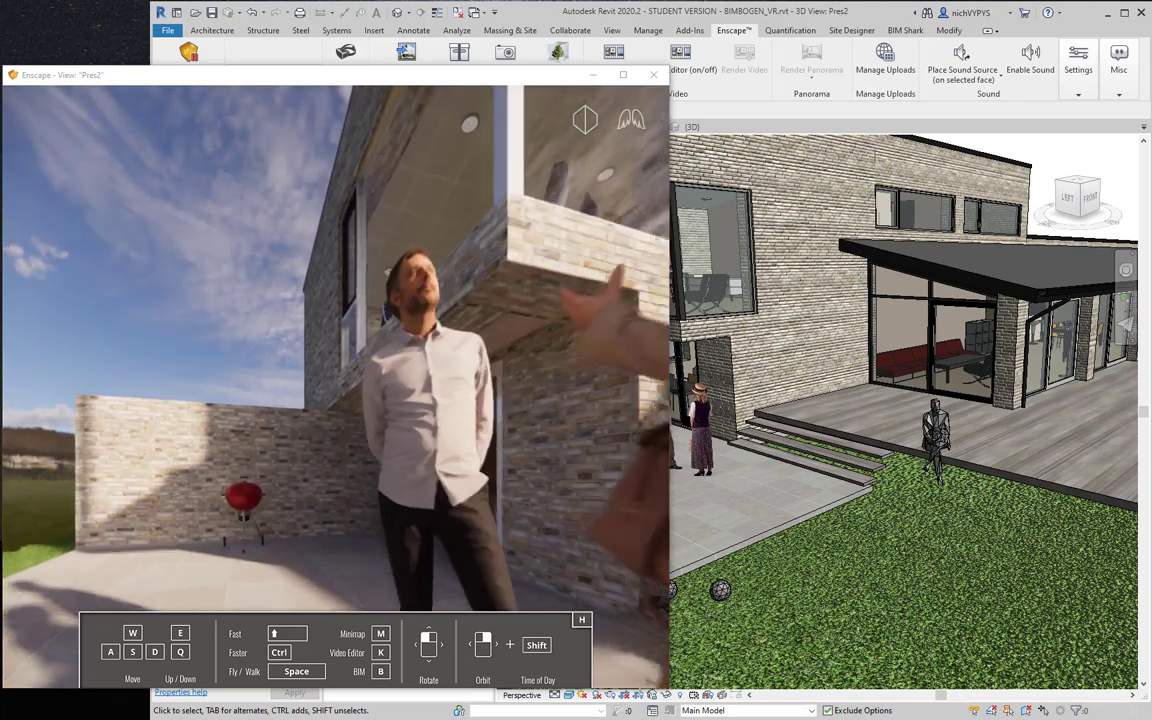
key(s)
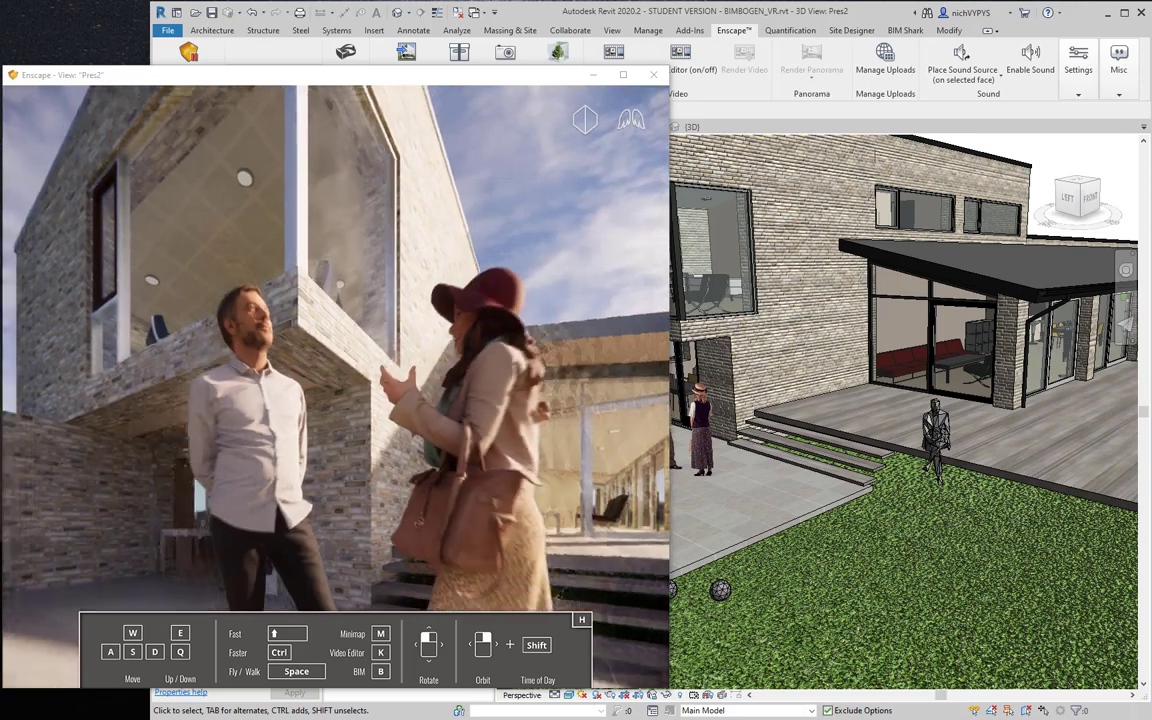
key(w)
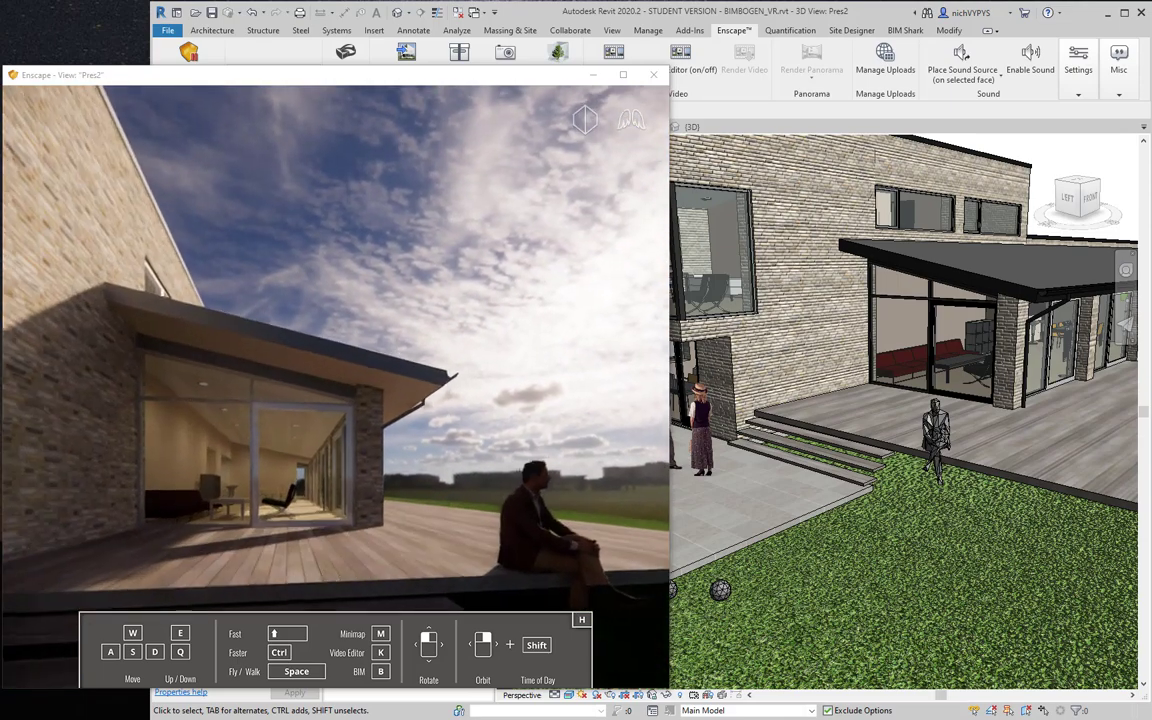
key(w)
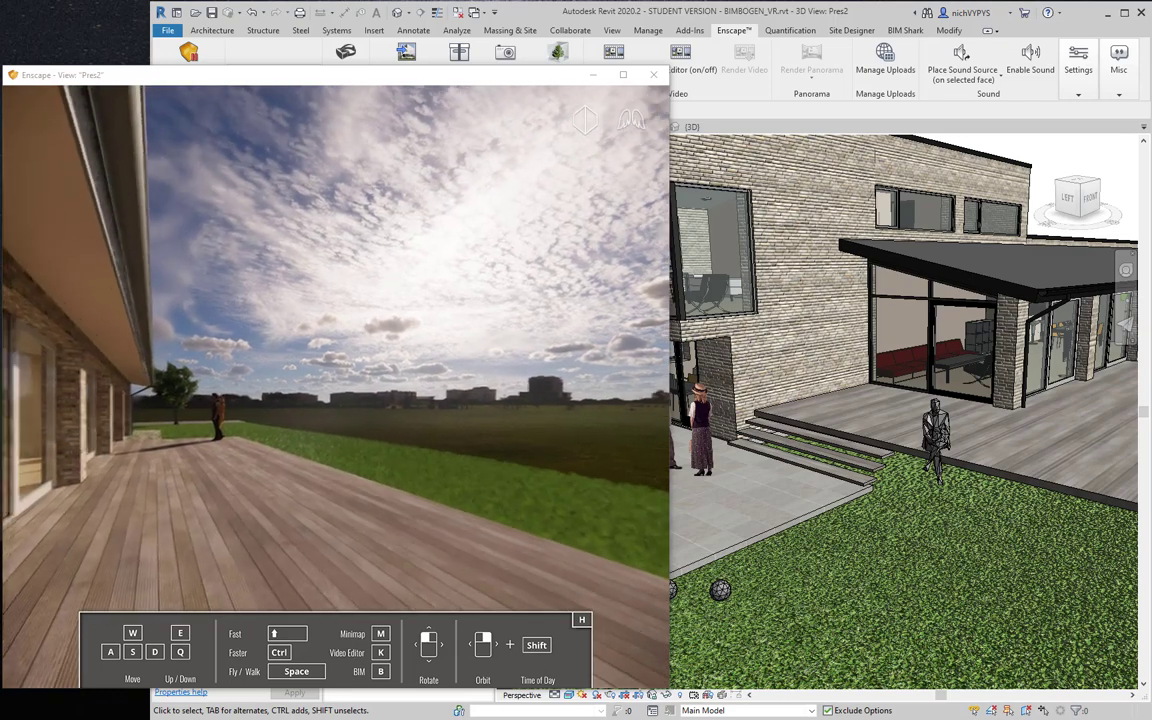
Step: Switch to Revit and open the South-West 3D view
click(877, 17)
scroll(790, 404, down, 2)
scroll(790, 404, down, 4)
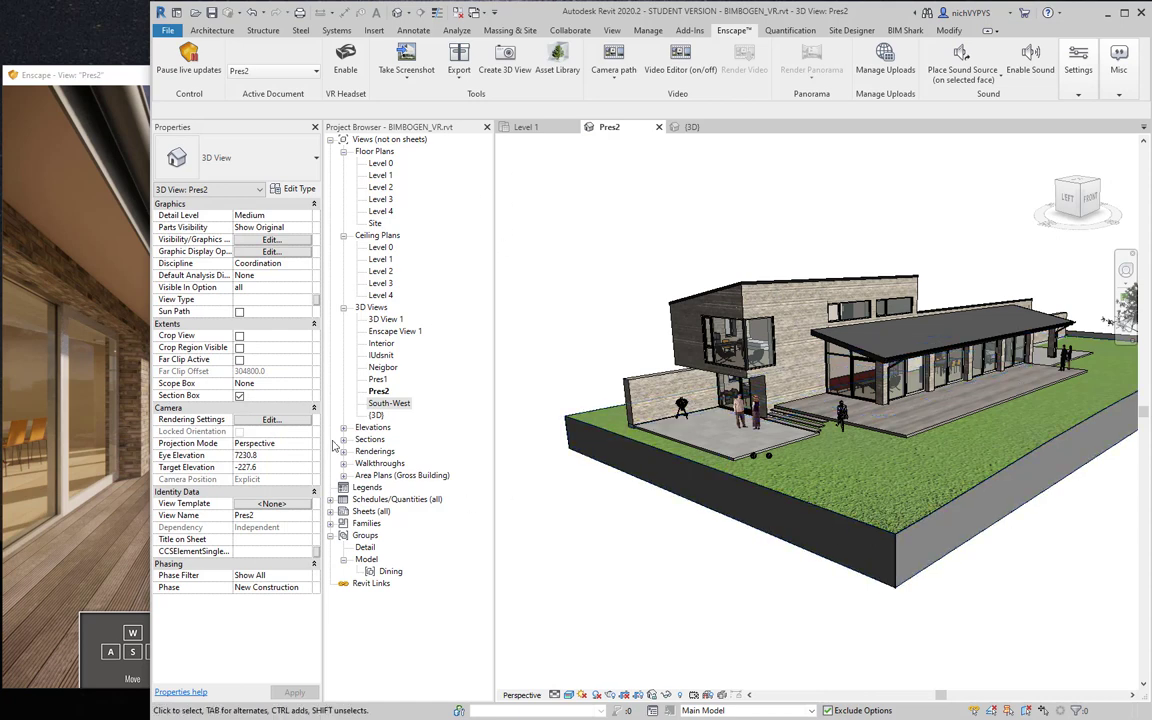
click(386, 404)
double_click(387, 404)
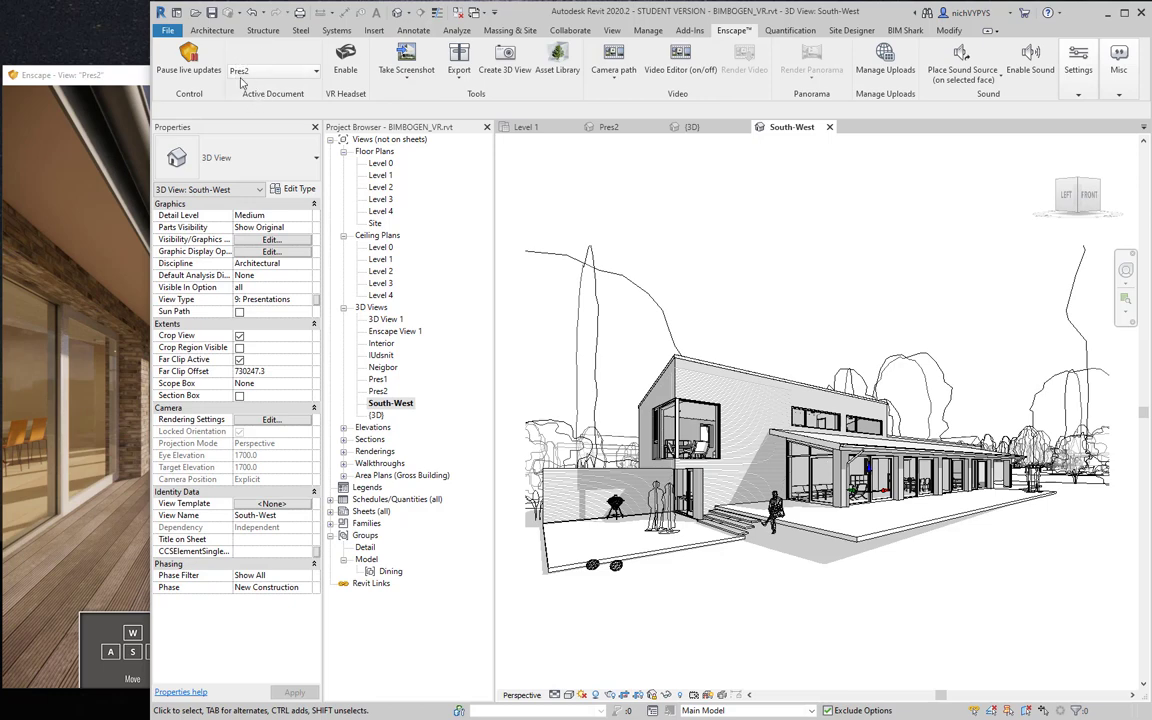
Step: Set Enscape's active view to Exterior South-West
click(128, 77)
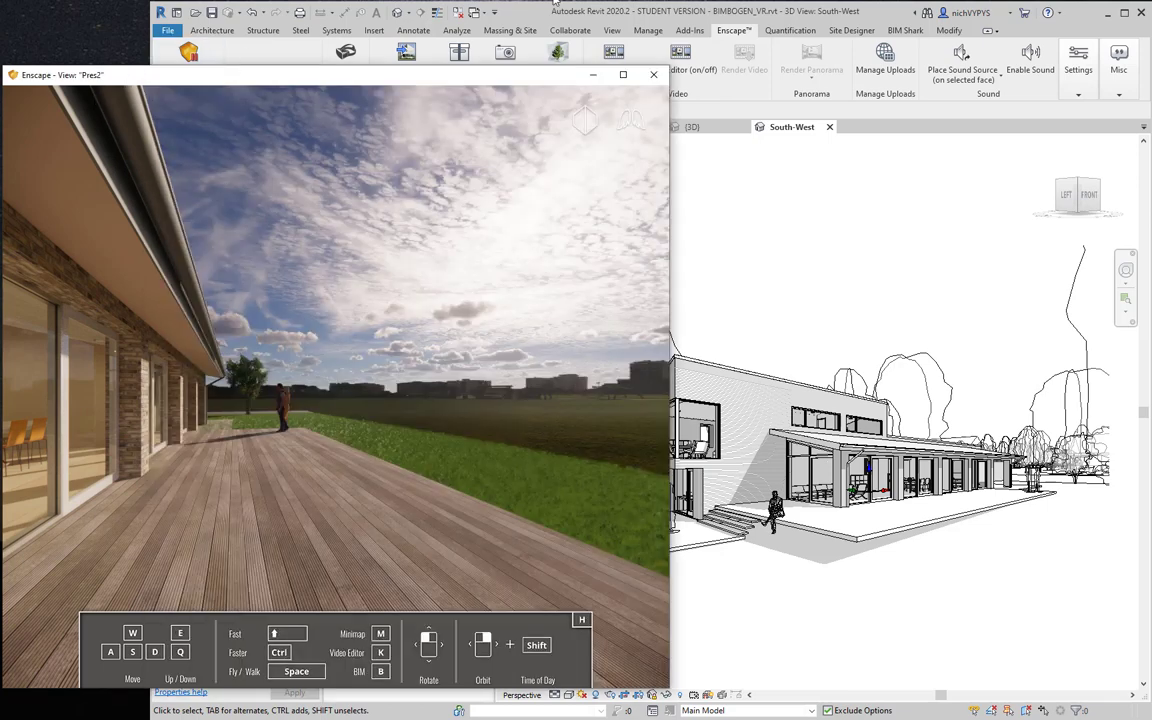
click(622, 12)
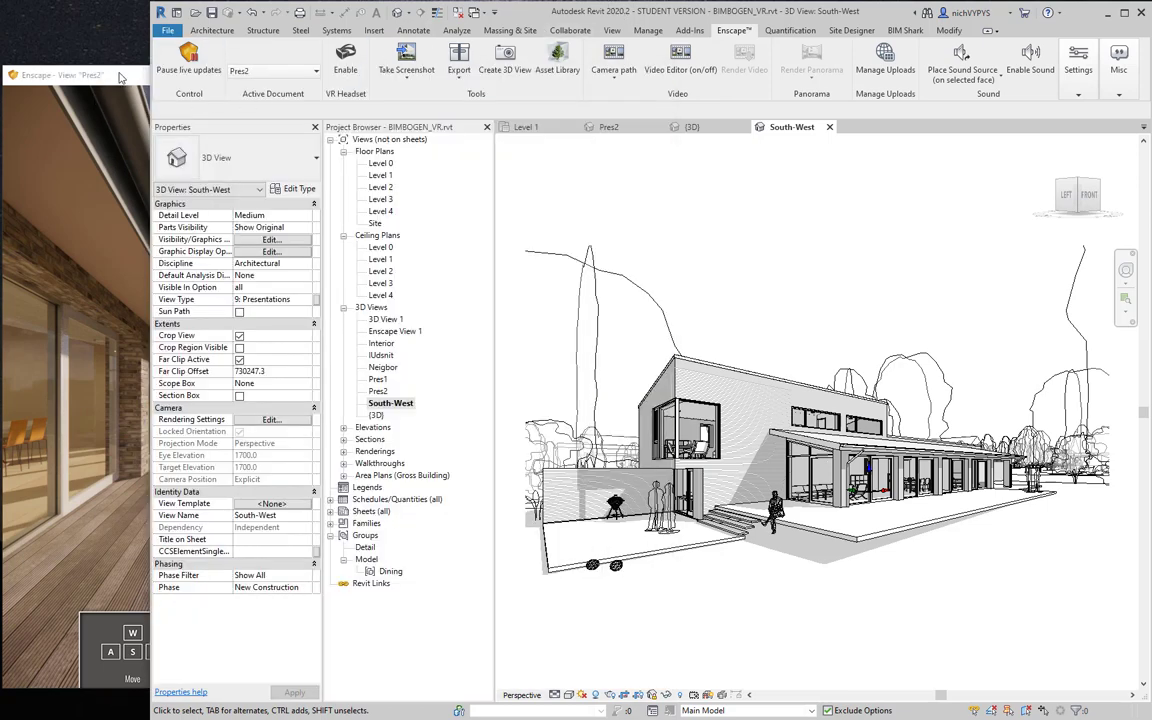
click(288, 71)
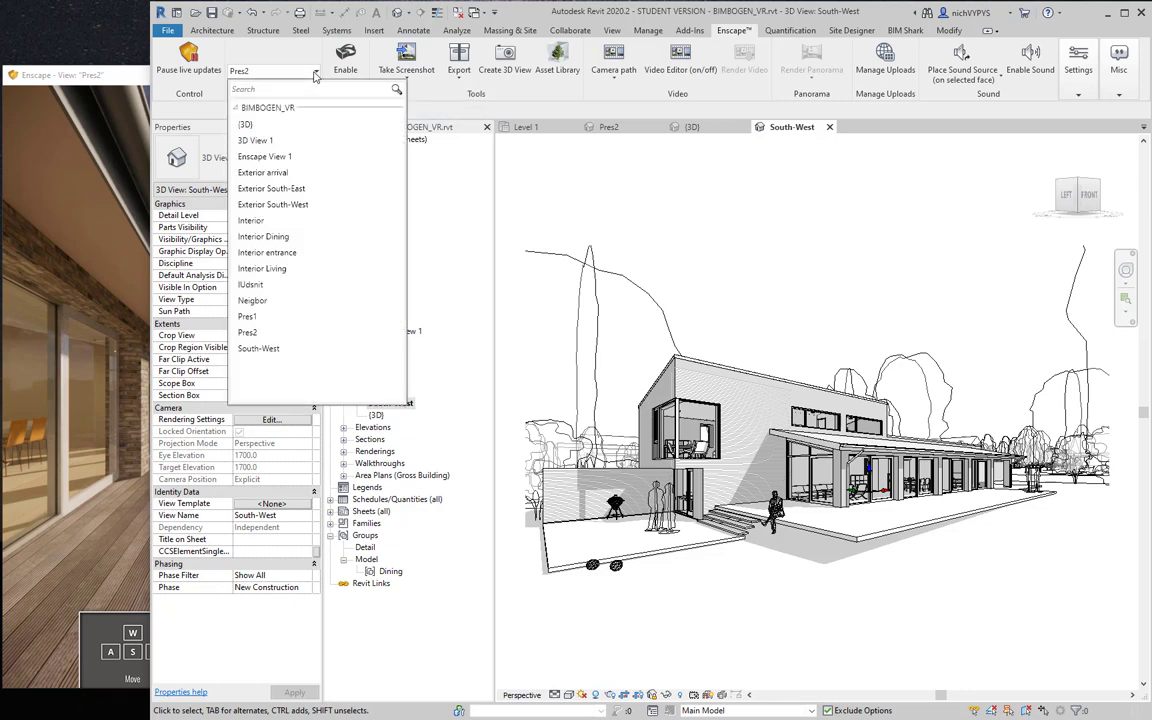
click(288, 214)
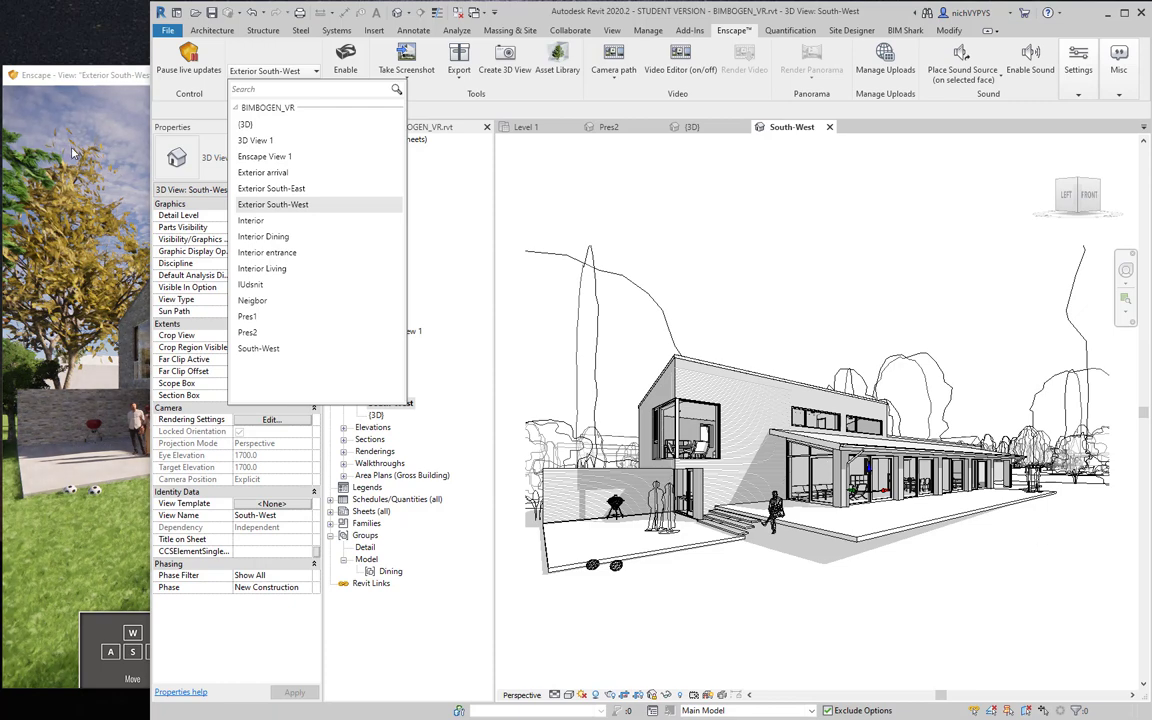
Step: Switch to the Enscape window and move towards the couple on the terrace, looking up at the trees and corner window
drag(103, 82, 153, 74)
key(w)
drag(227, 429, 90, 370)
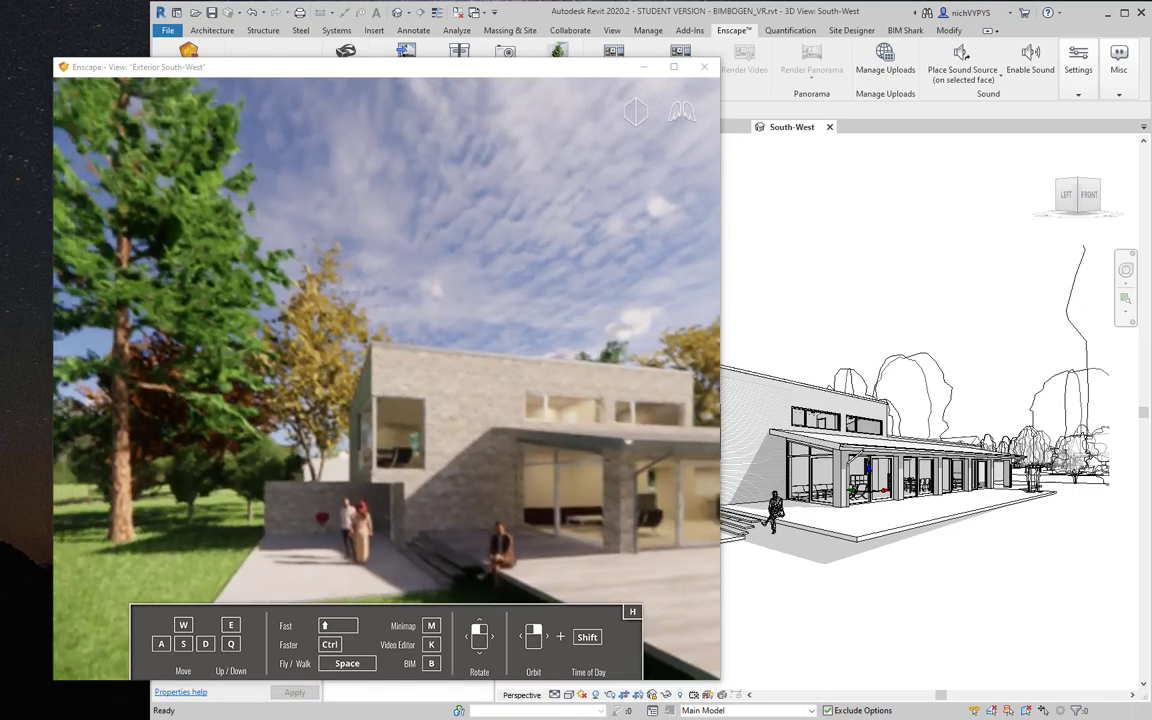
key(w)
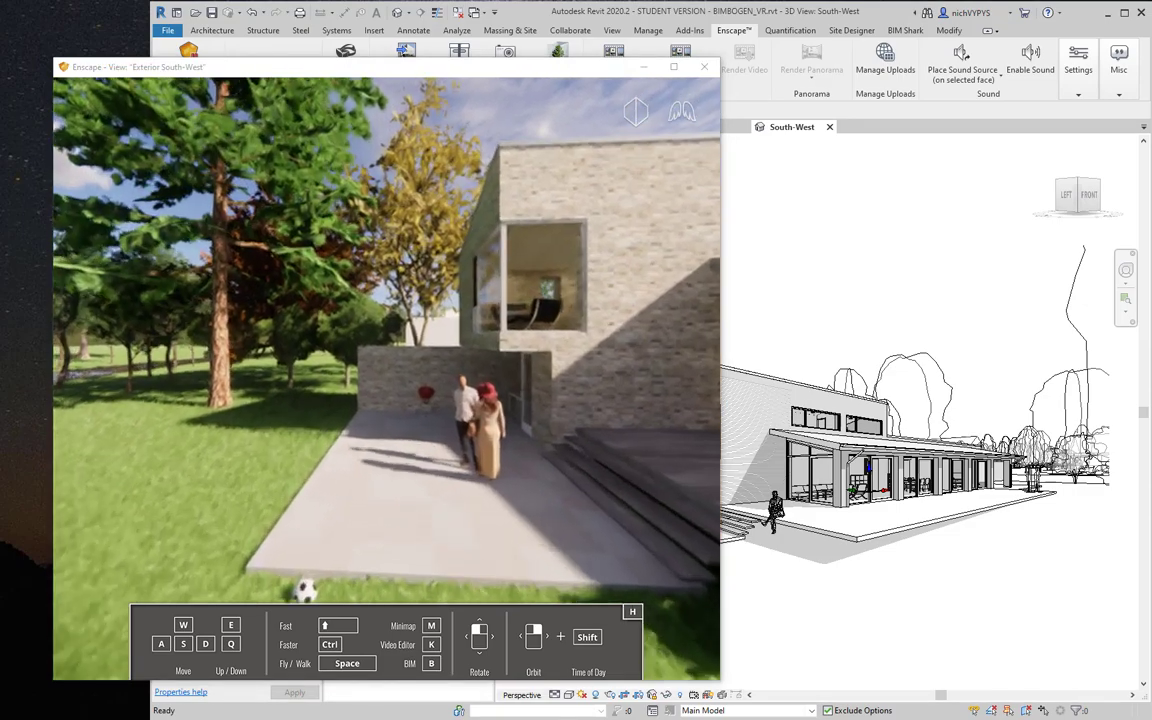
key(w)
drag(325, 374, 325, 262)
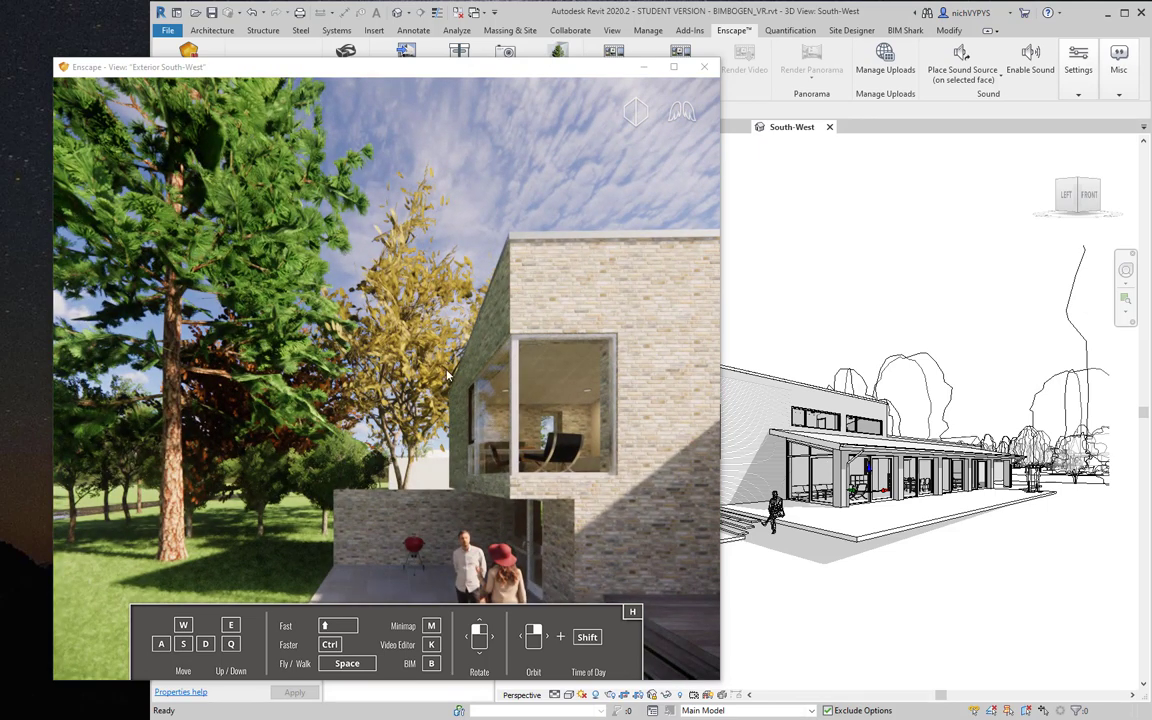
key(w)
Step: Travel across the deck to view the neighbouring white masses and trees, then look over the roof towards the horizon
drag(416, 379, 995, 466)
key(w)
key(w)
key(w)
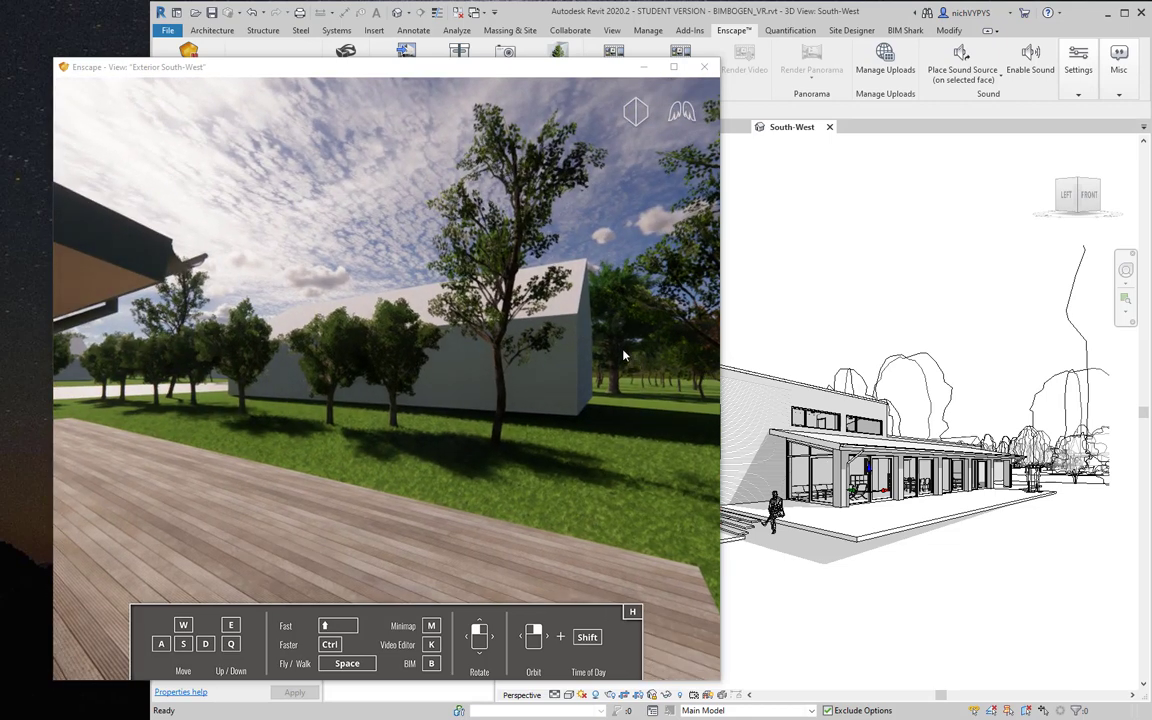
key(w)
drag(584, 329, 395, 100)
drag(398, 225, 250, 390)
drag(400, 390, 375, 391)
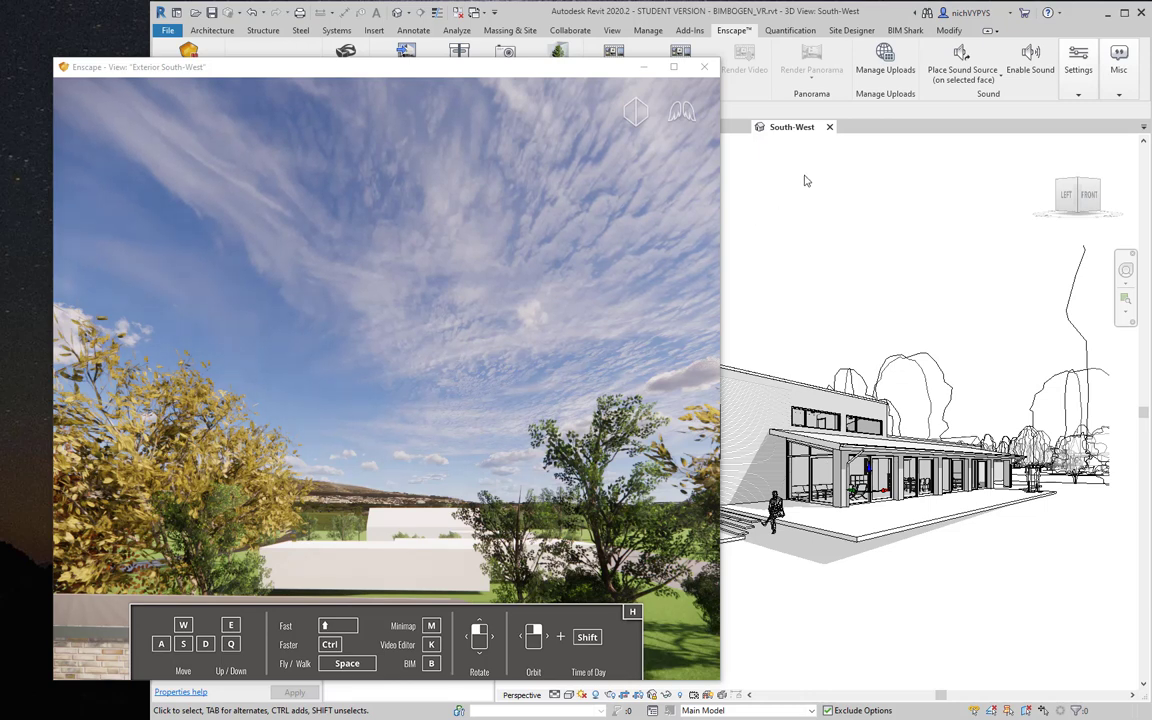
Step: Switch to Revit and open the atmosphere options in Enscape's Visual Settings
click(1081, 96)
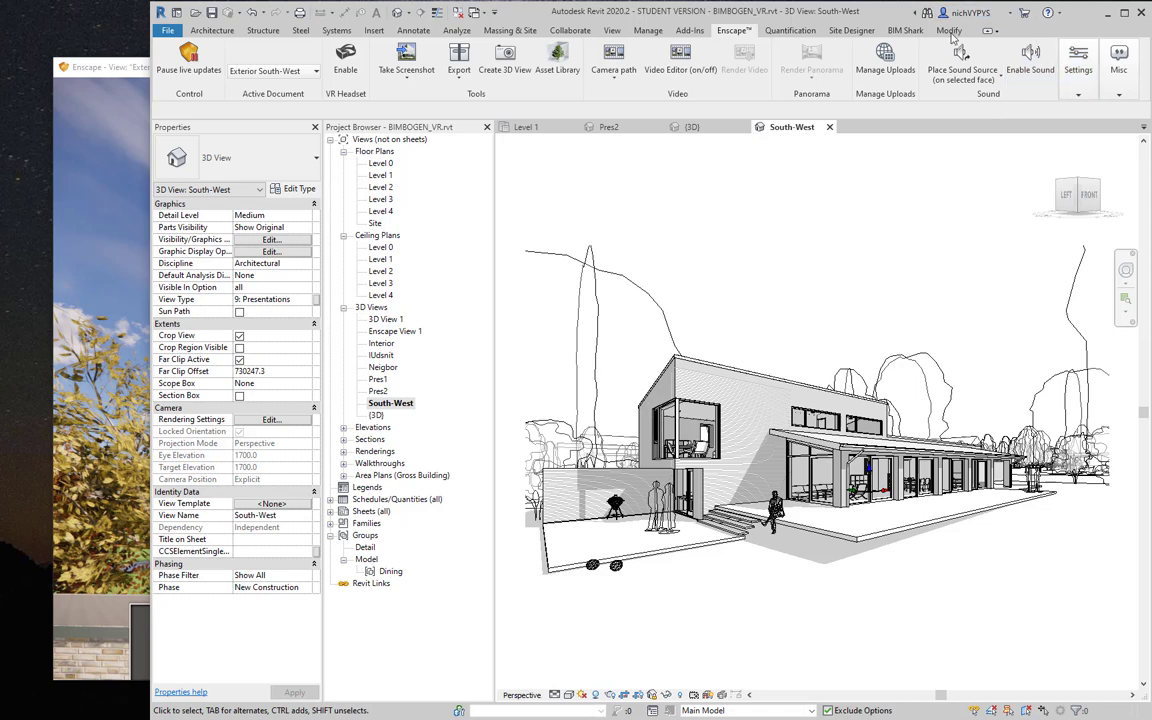
click(1080, 95)
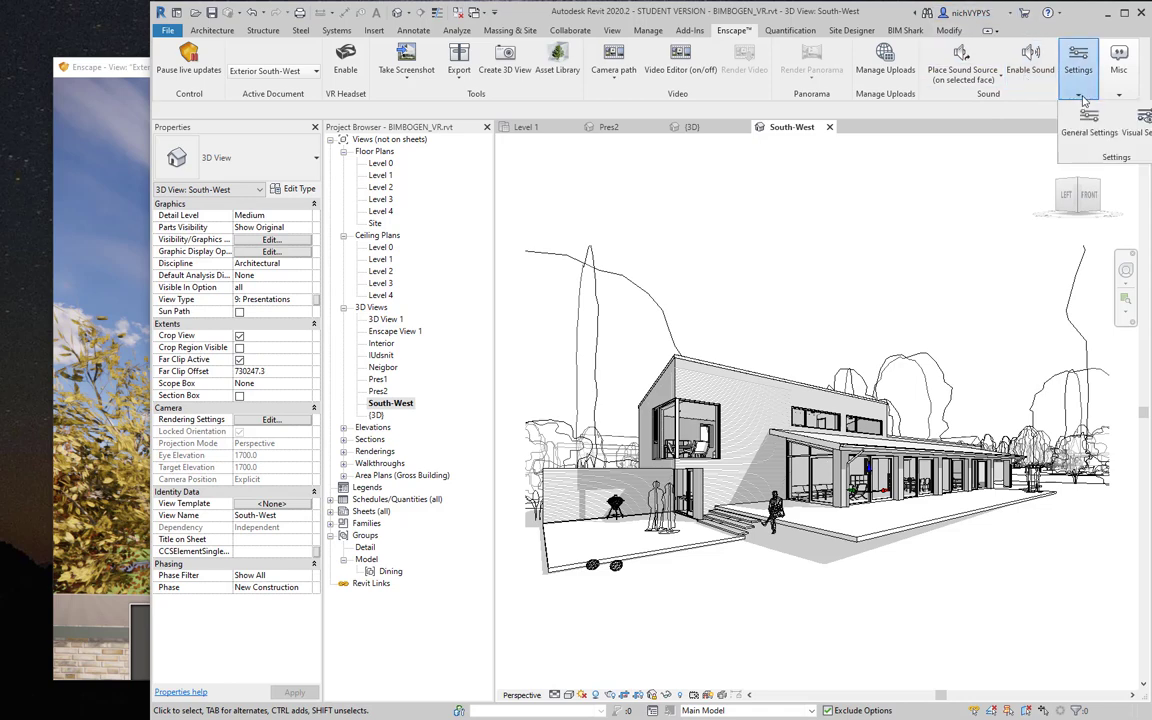
click(1141, 136)
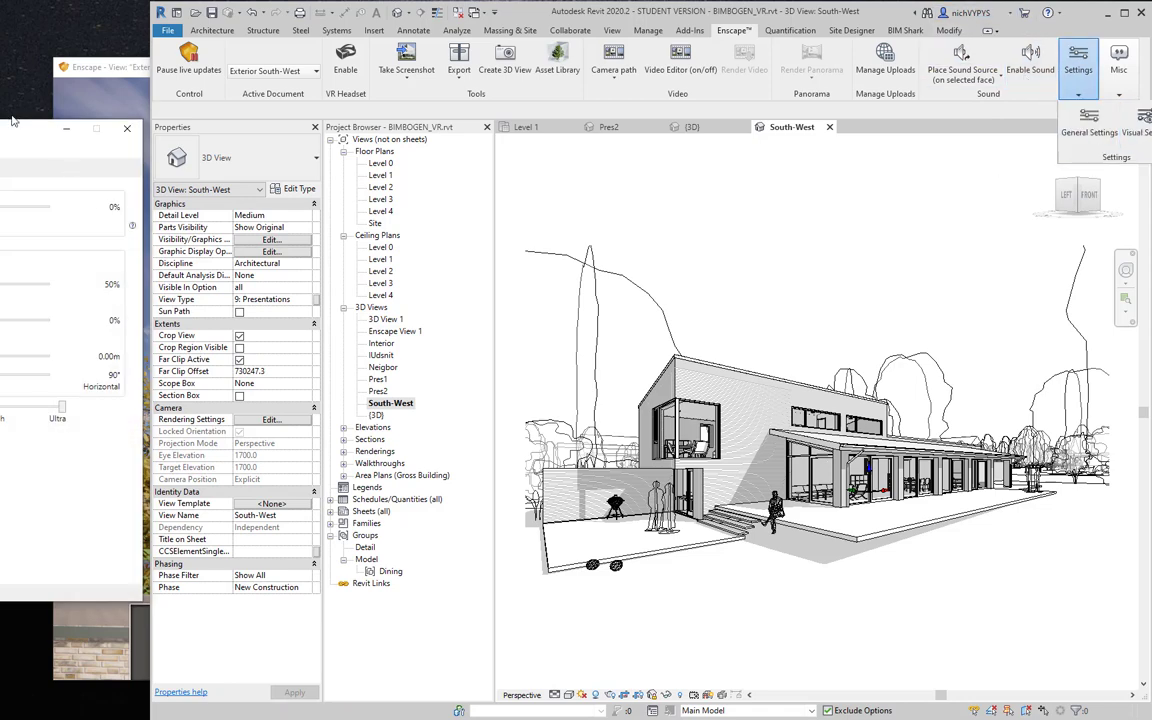
drag(8, 112, 661, 129)
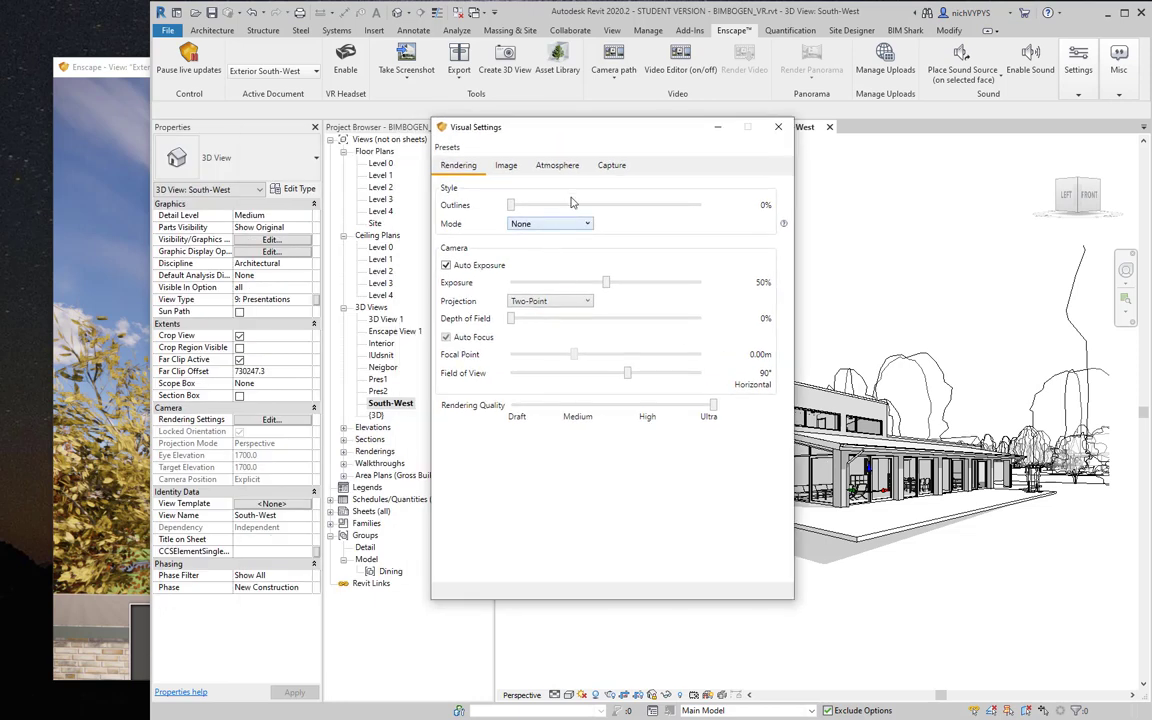
click(550, 170)
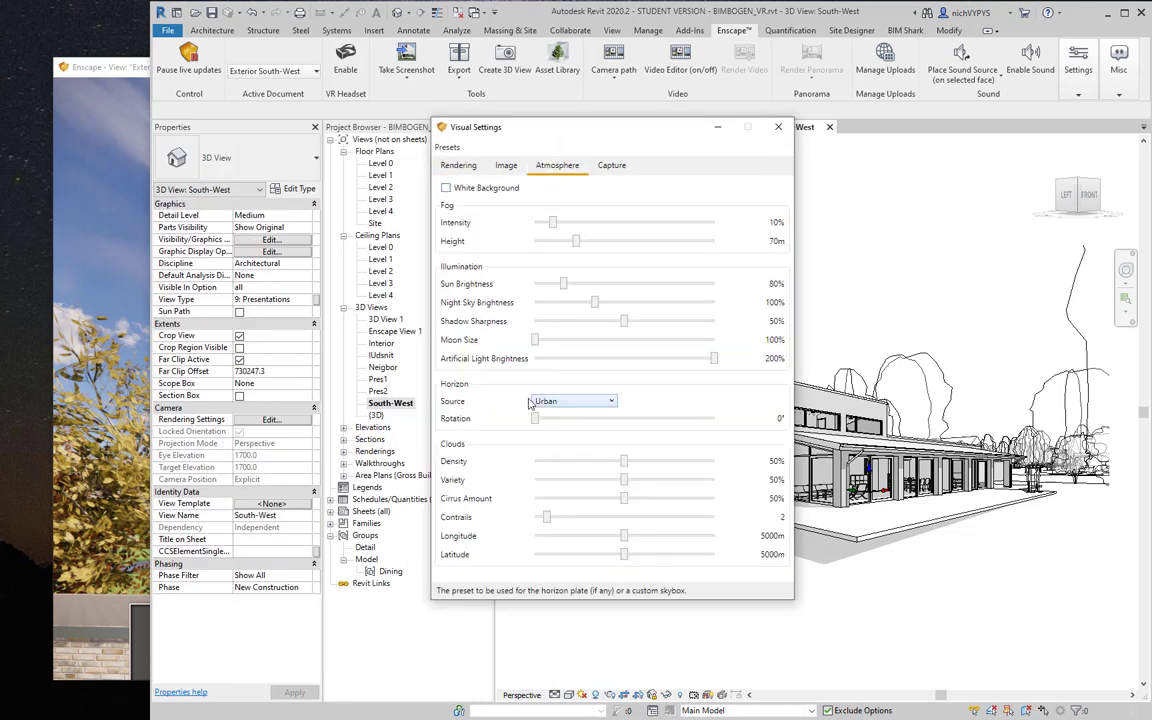
Step: Reposition the Visual Settings dialog and narrow the Revit window so the Enscape render can be seen beside them
click(112, 73)
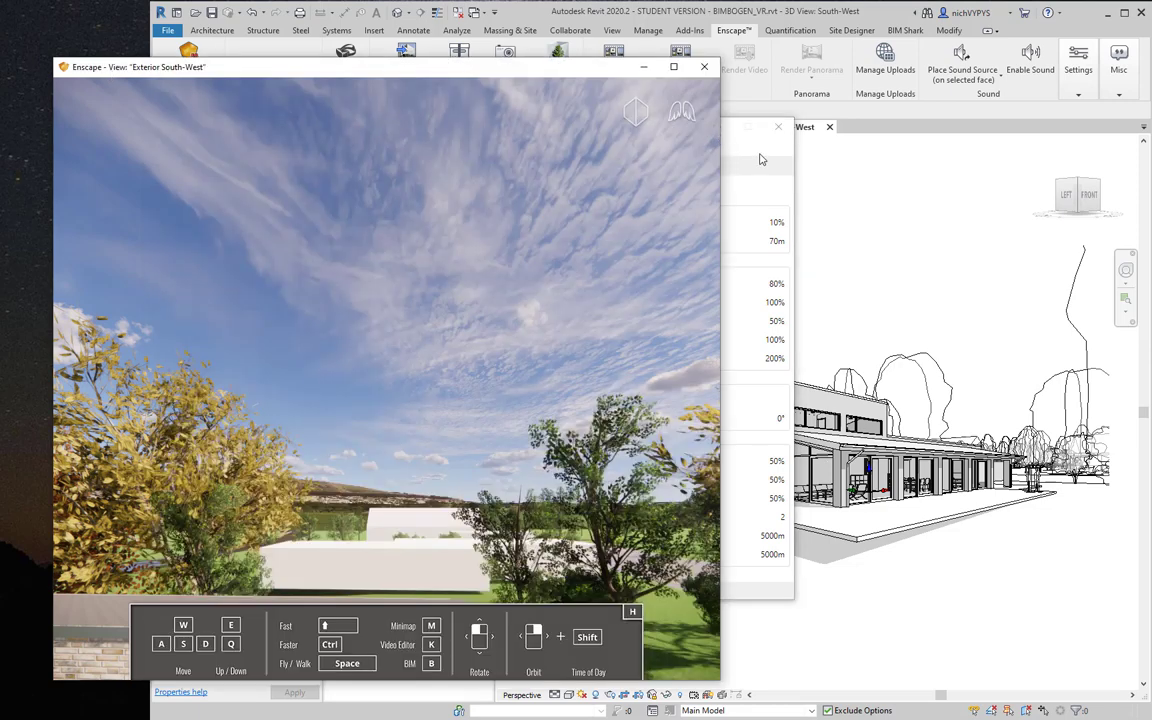
click(759, 160)
drag(558, 118, 619, 122)
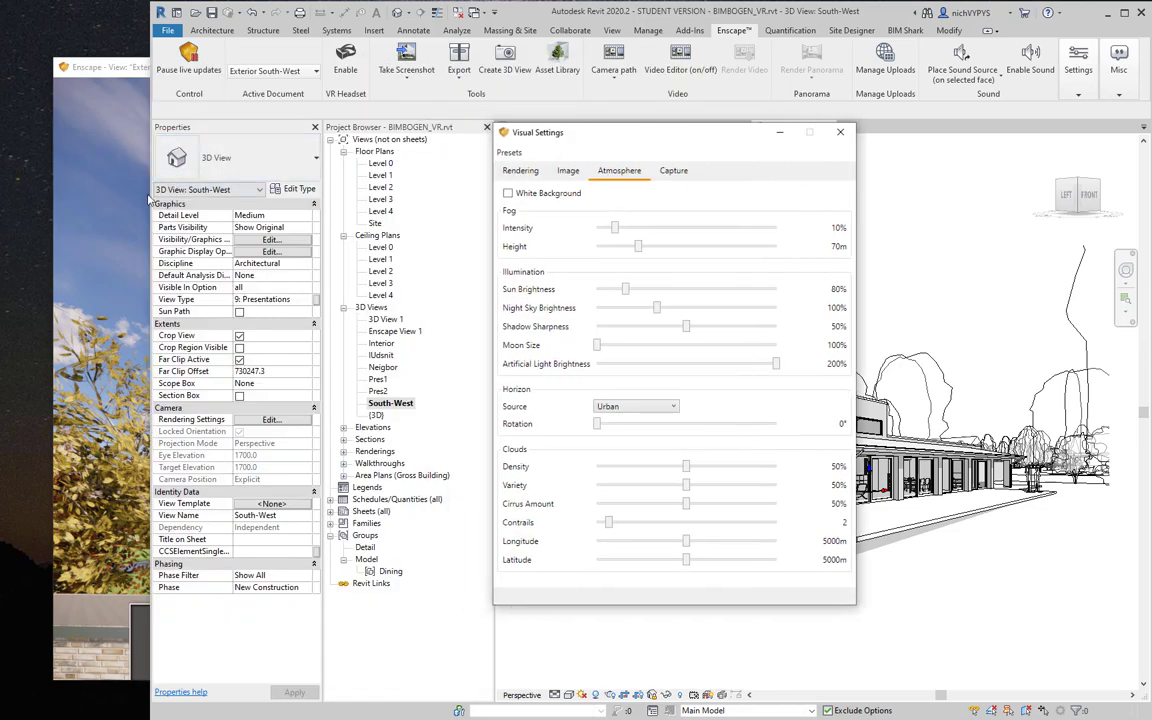
drag(146, 200, 439, 200)
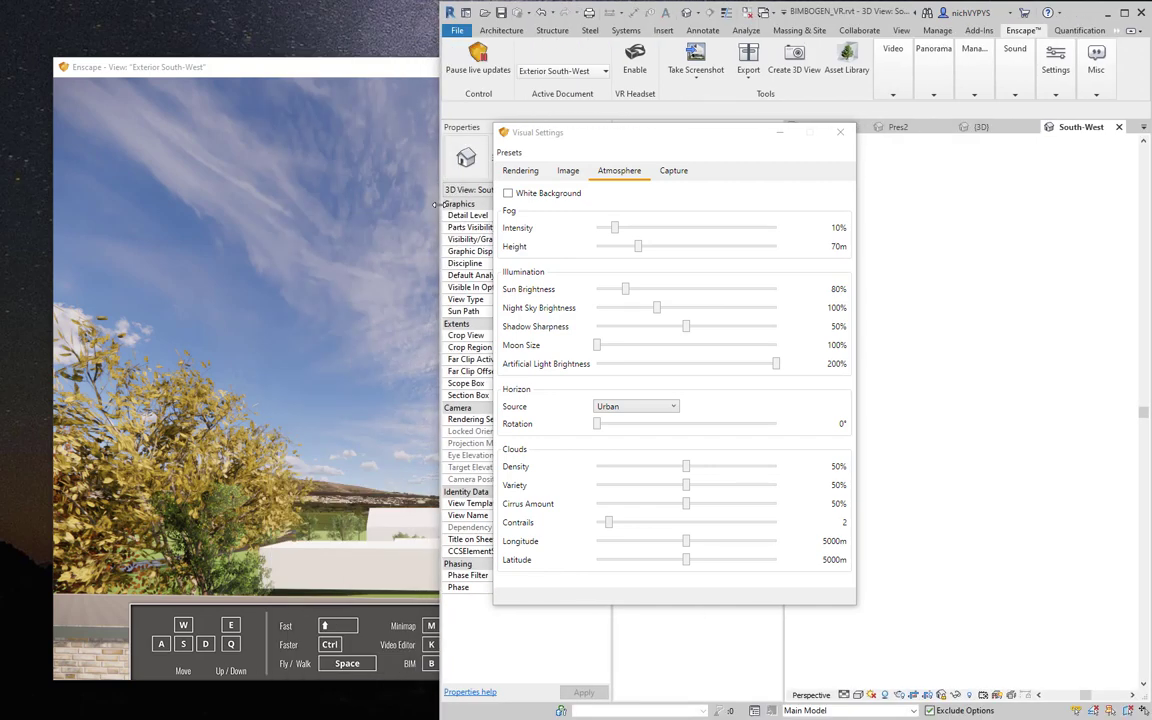
Step: Change the horizon source to Forest and close Visual Settings
click(621, 408)
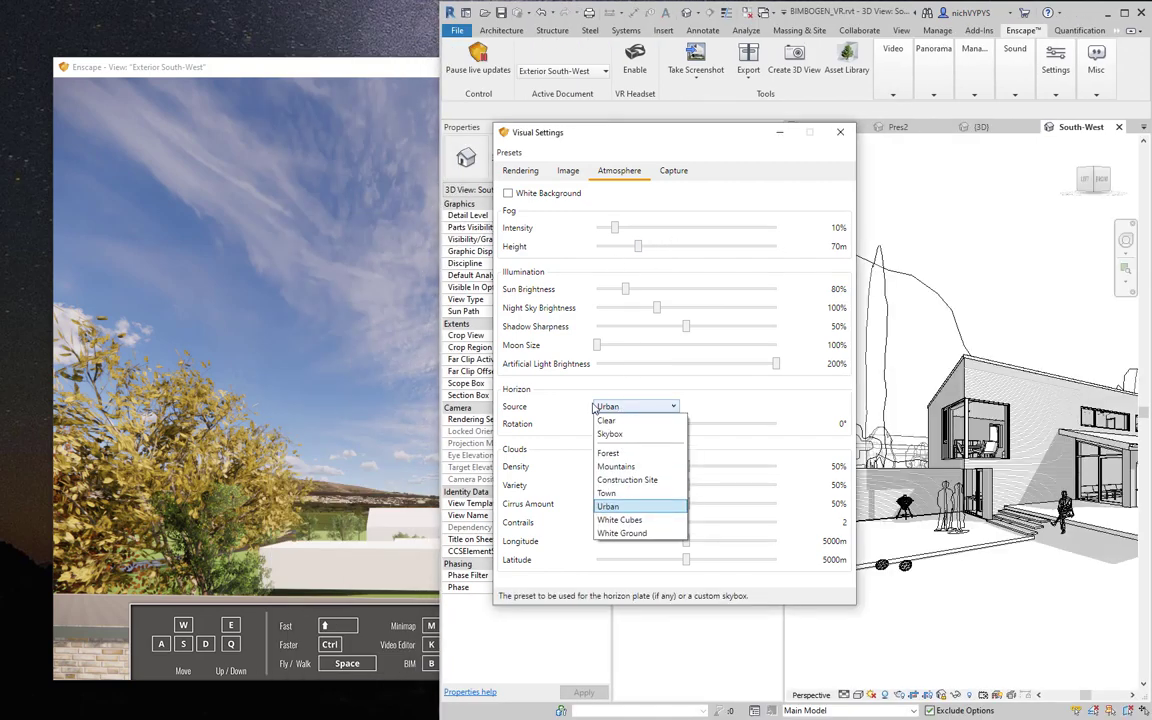
click(612, 453)
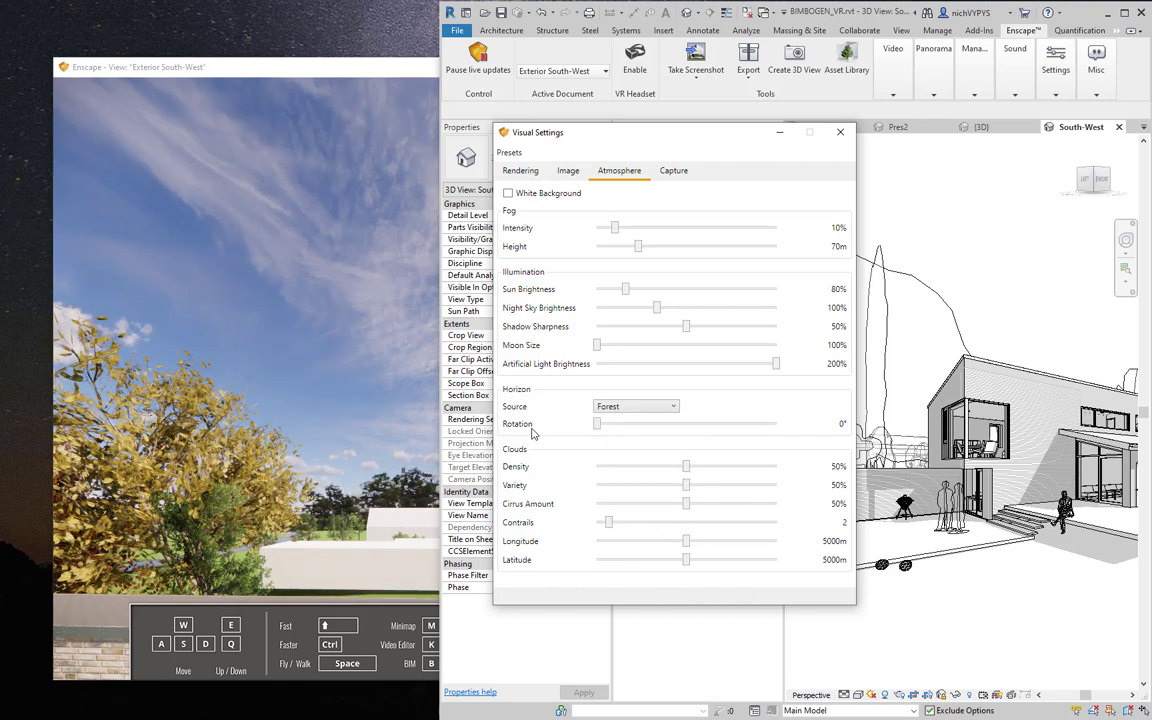
click(665, 408)
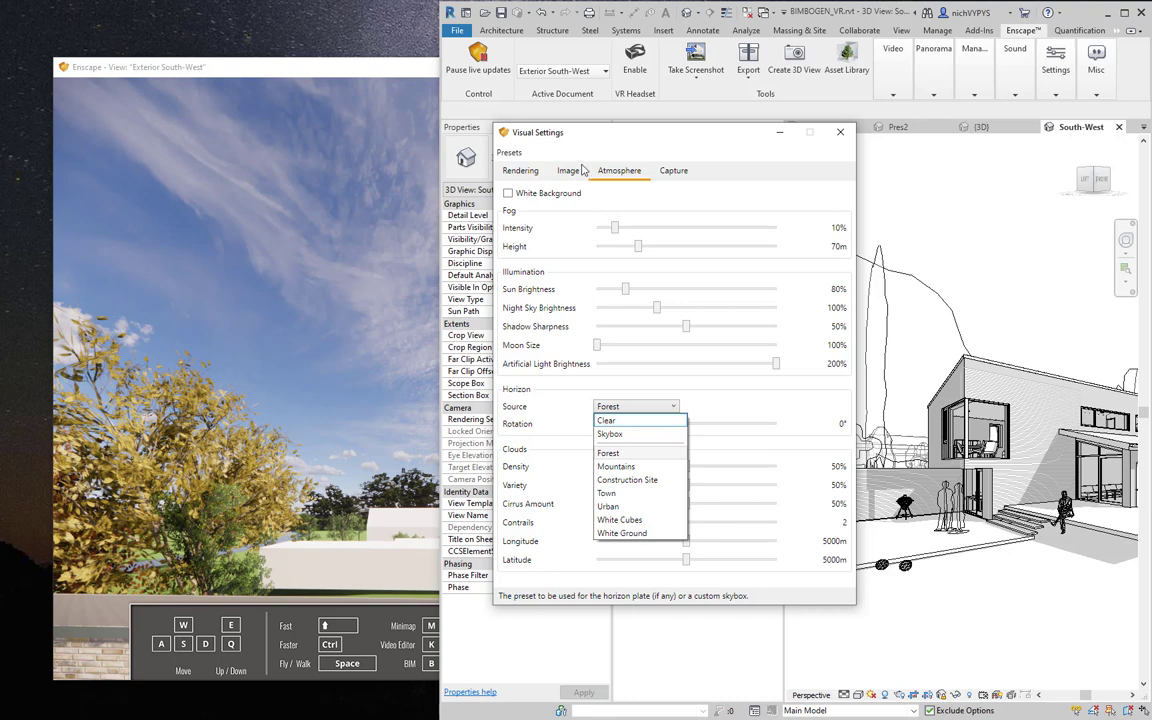
click(839, 134)
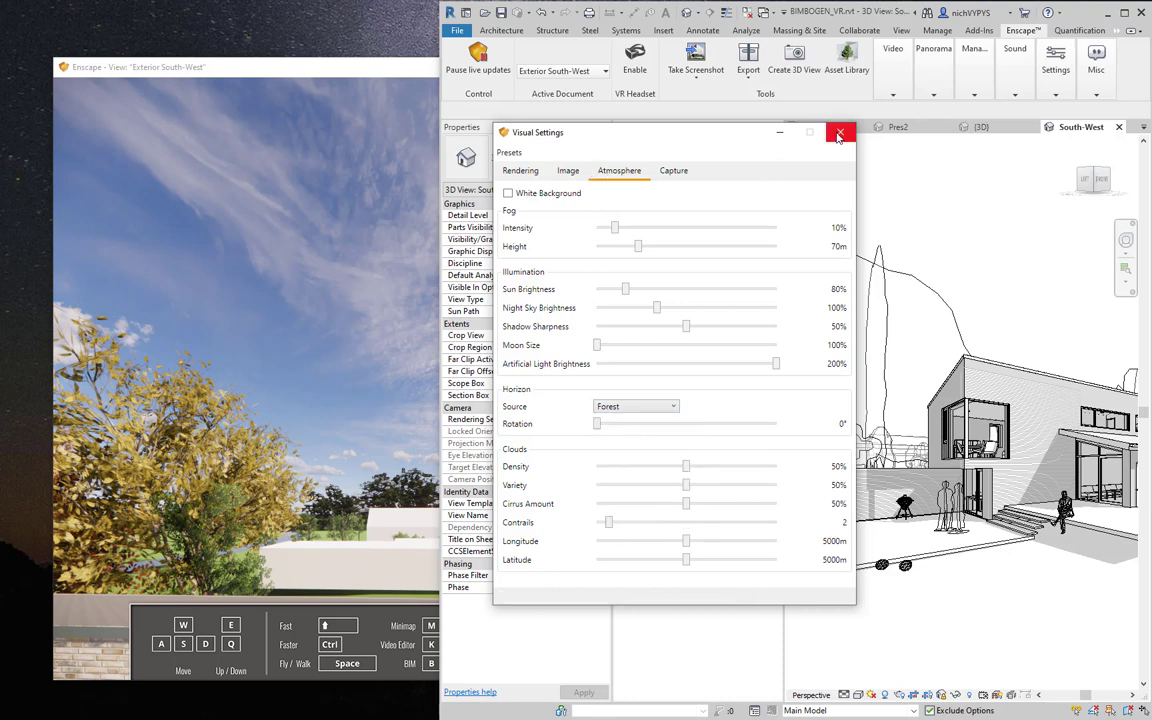
click(839, 134)
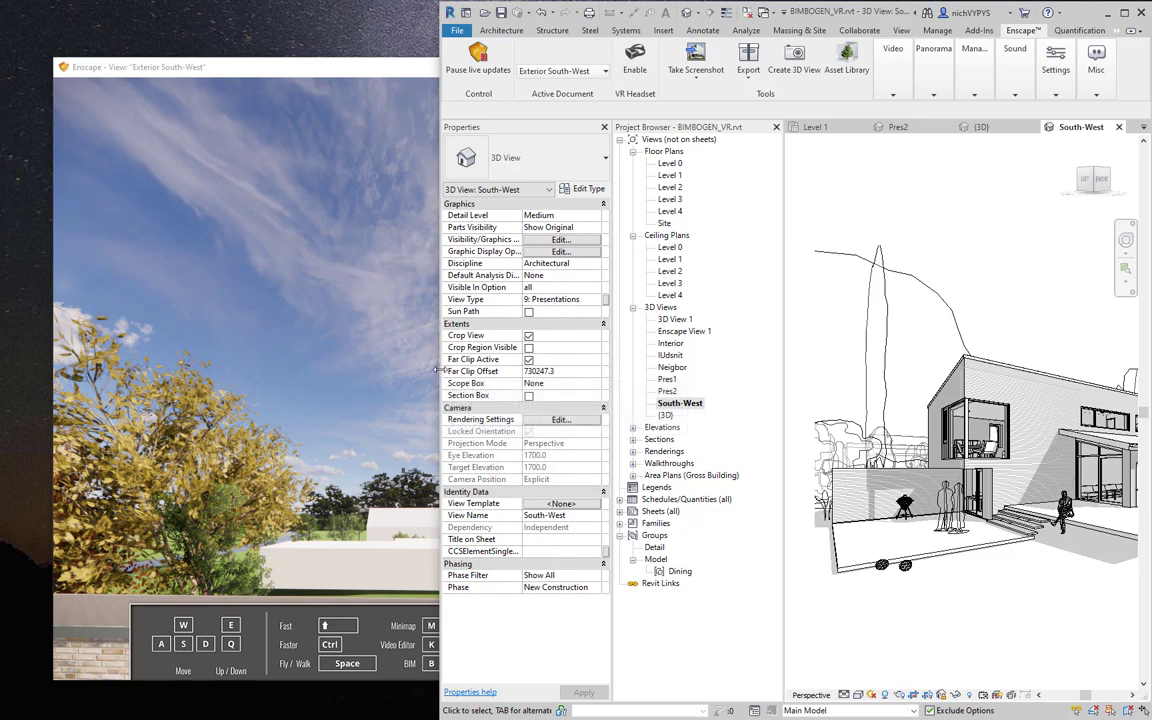
Step: Widen the Revit window, open sheet A1.10 - Ground Floor Plan and dismiss the save reminder
drag(437, 371, 59, 372)
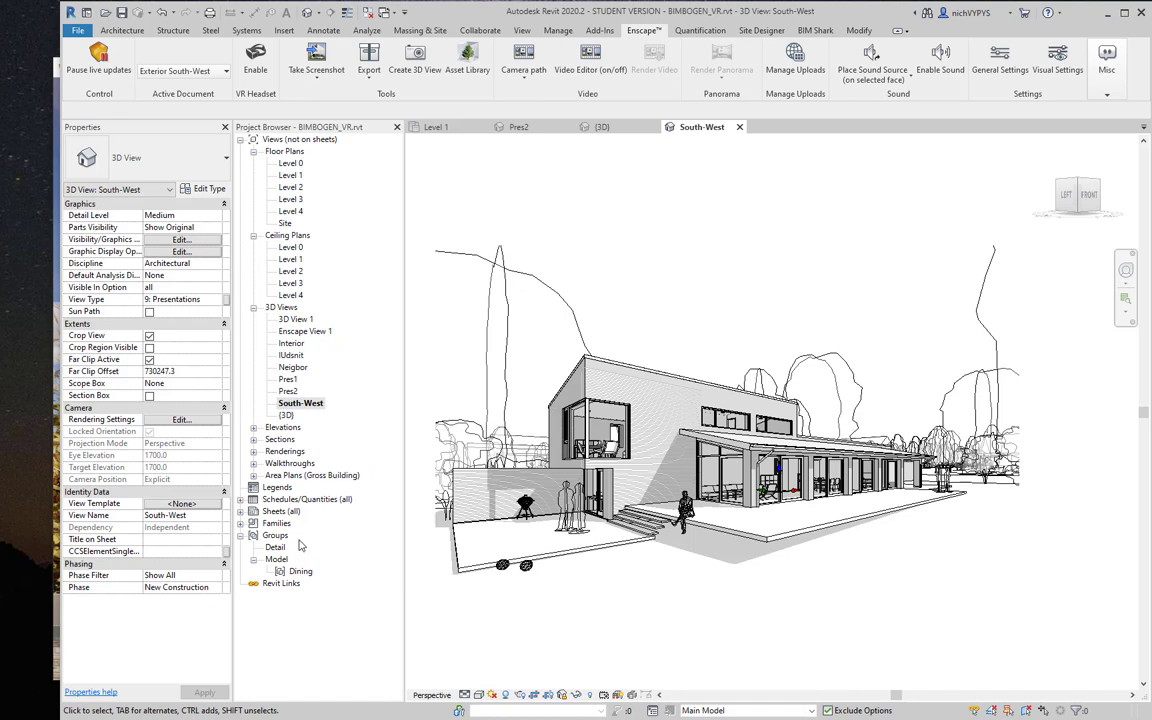
click(240, 511)
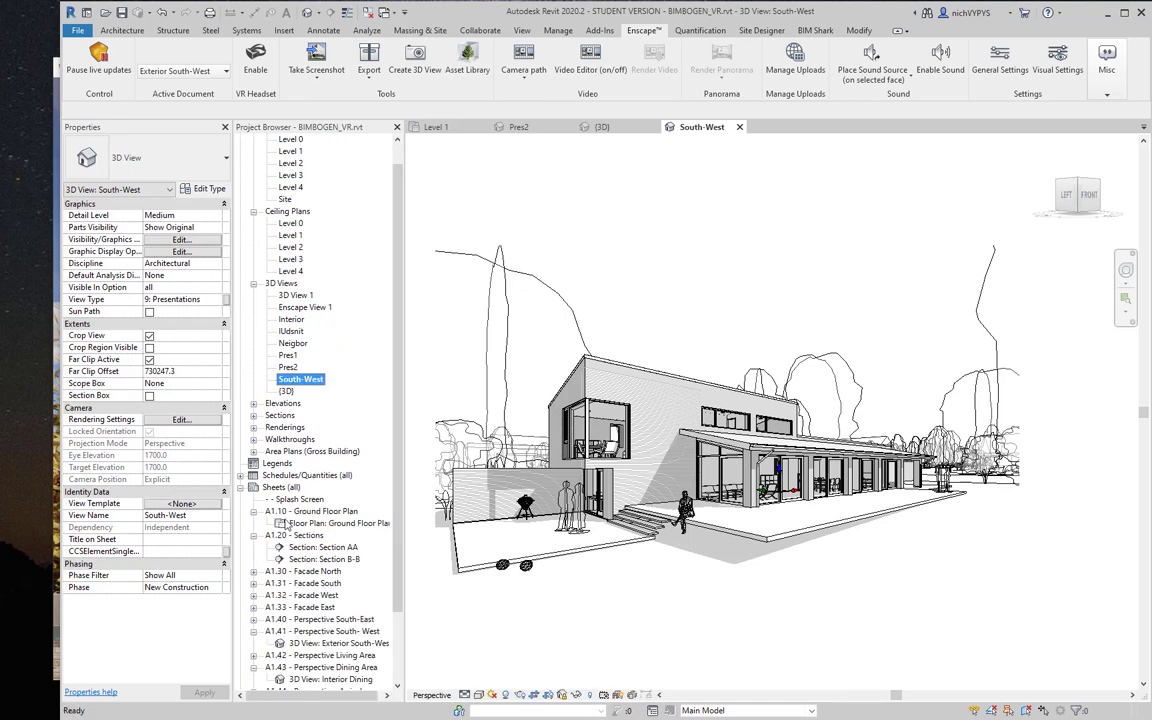
click(325, 513)
double_click(325, 513)
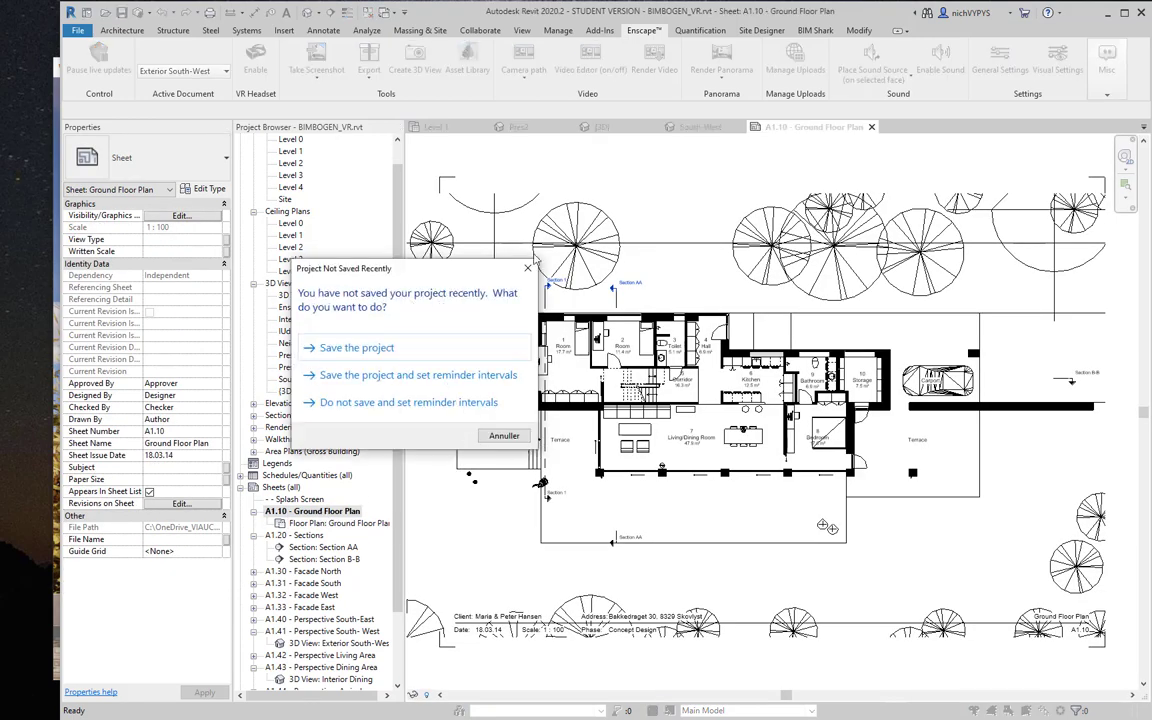
click(527, 268)
Step: Examine the ground floor plan sheet, focusing on the paved terrace with its barbecue, people and footballs
scroll(740, 382, down, 3)
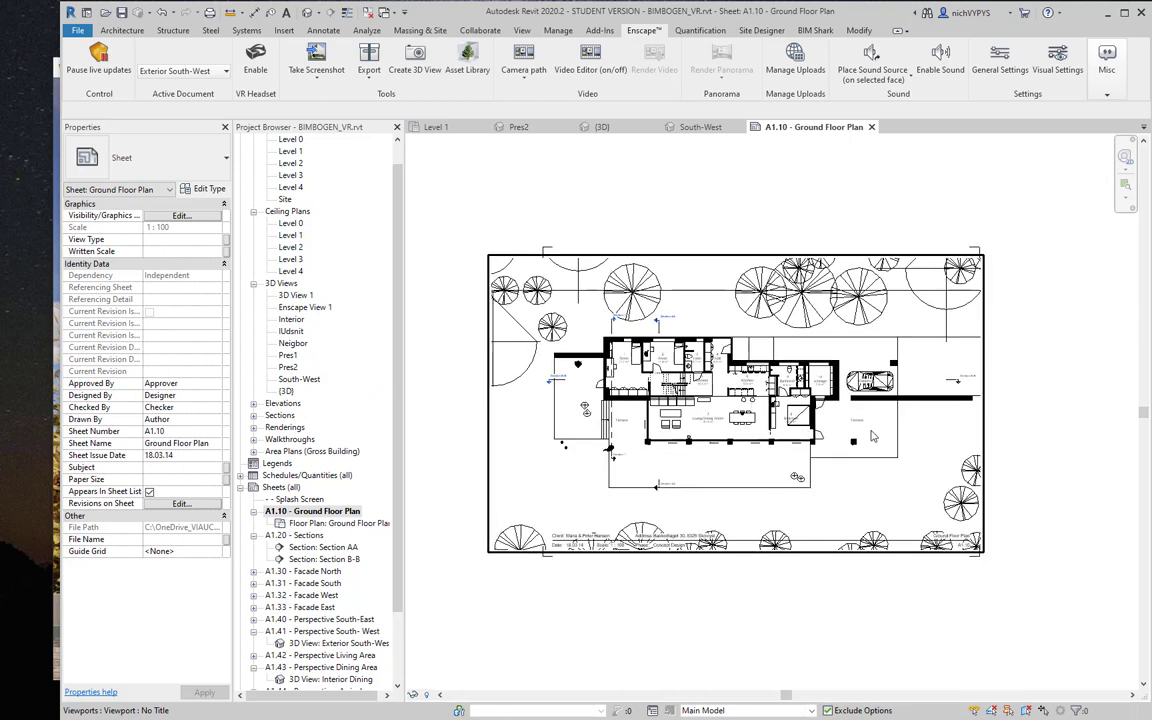
scroll(647, 426, up, 4)
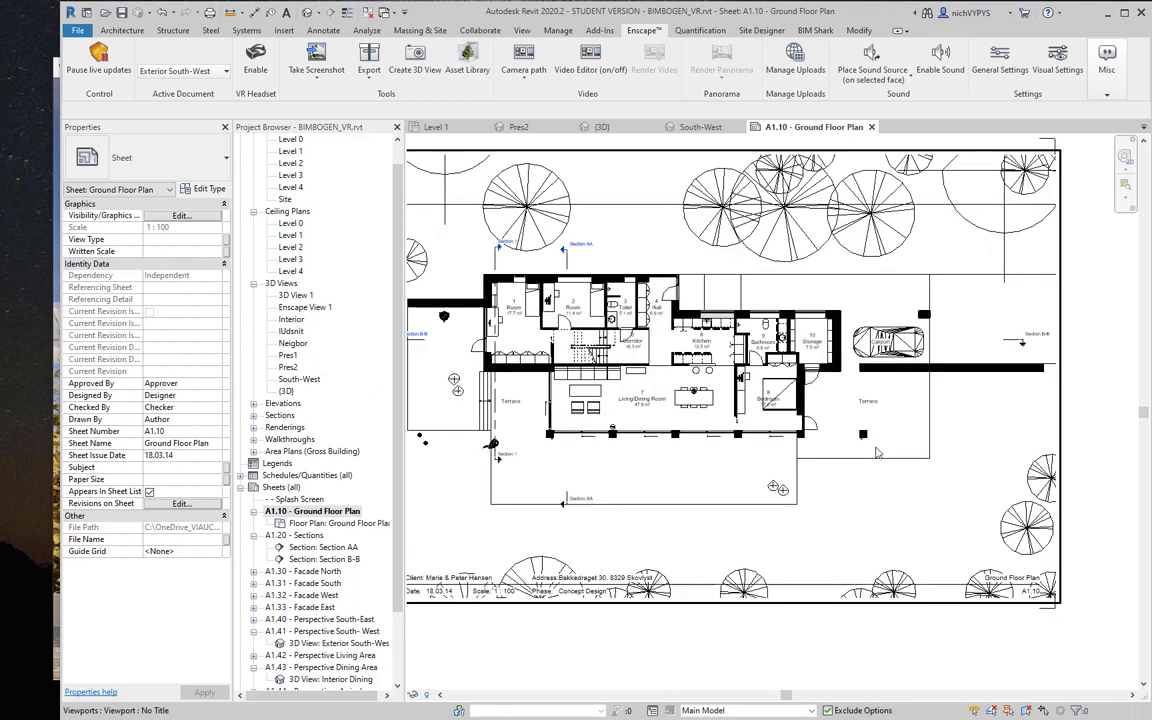
scroll(829, 392, down, 2)
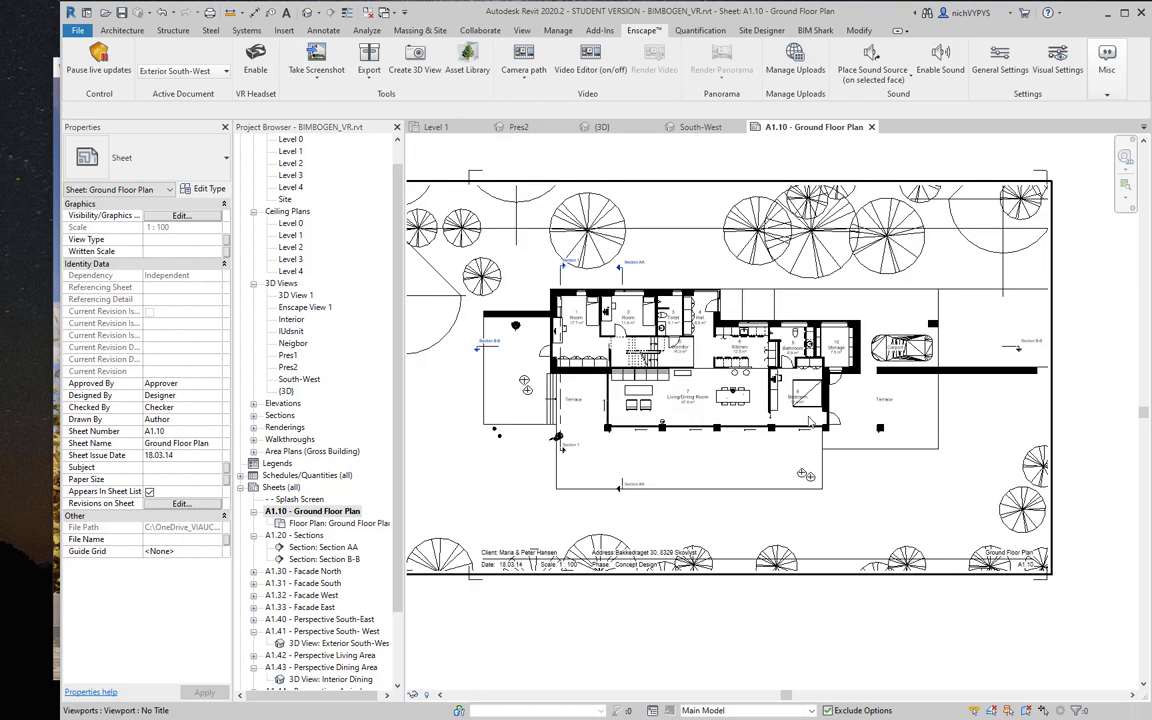
scroll(488, 347, up, 5)
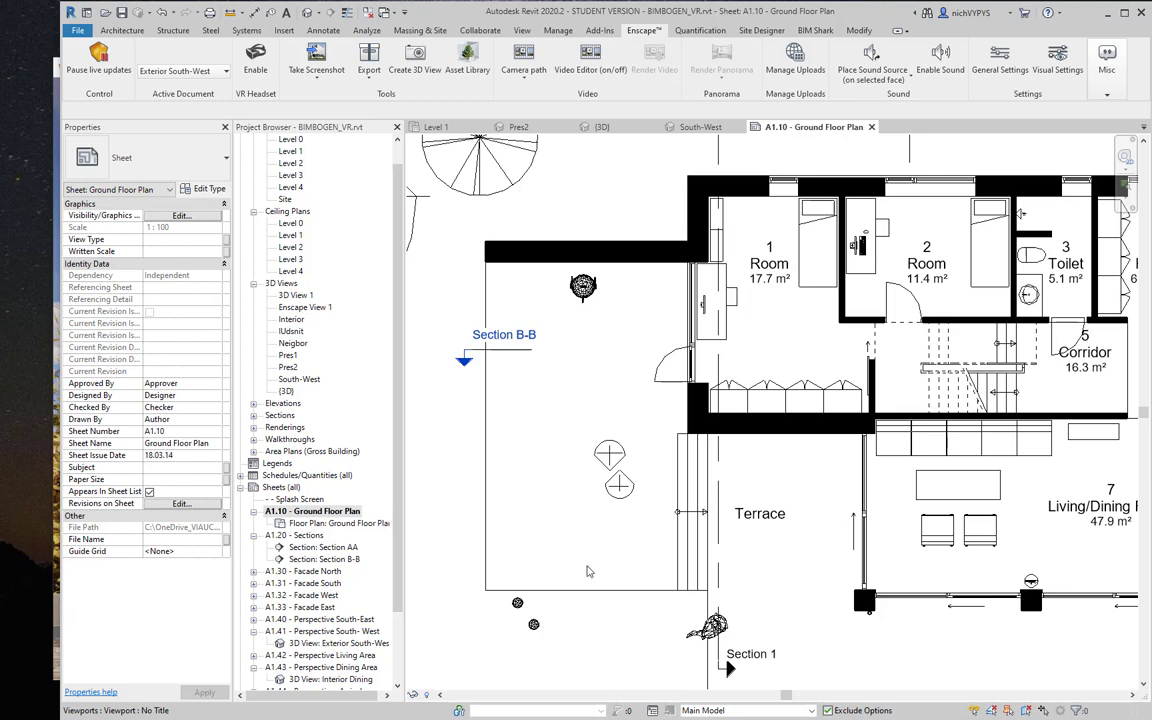
Step: Examine how the seated person at the terrace corner by the Section 1 marker is drawn on the ground floor plan sheet
scroll(660, 593, down, 5)
scroll(715, 581, up, 6)
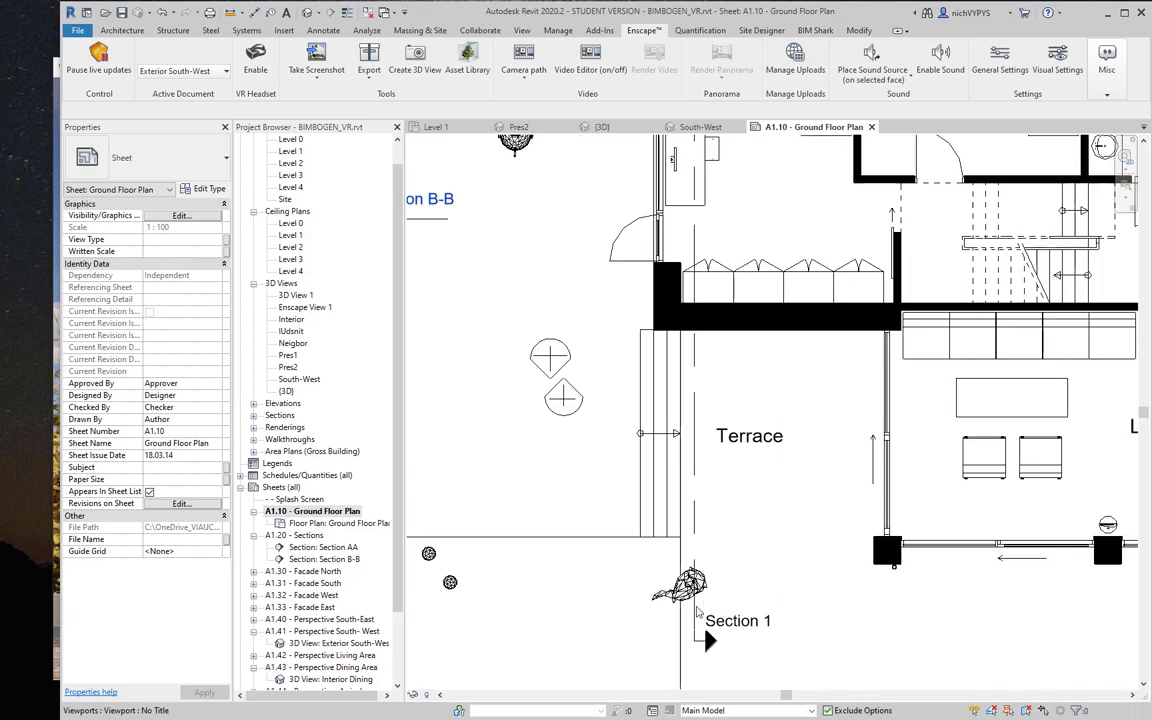
scroll(716, 581, down, 3)
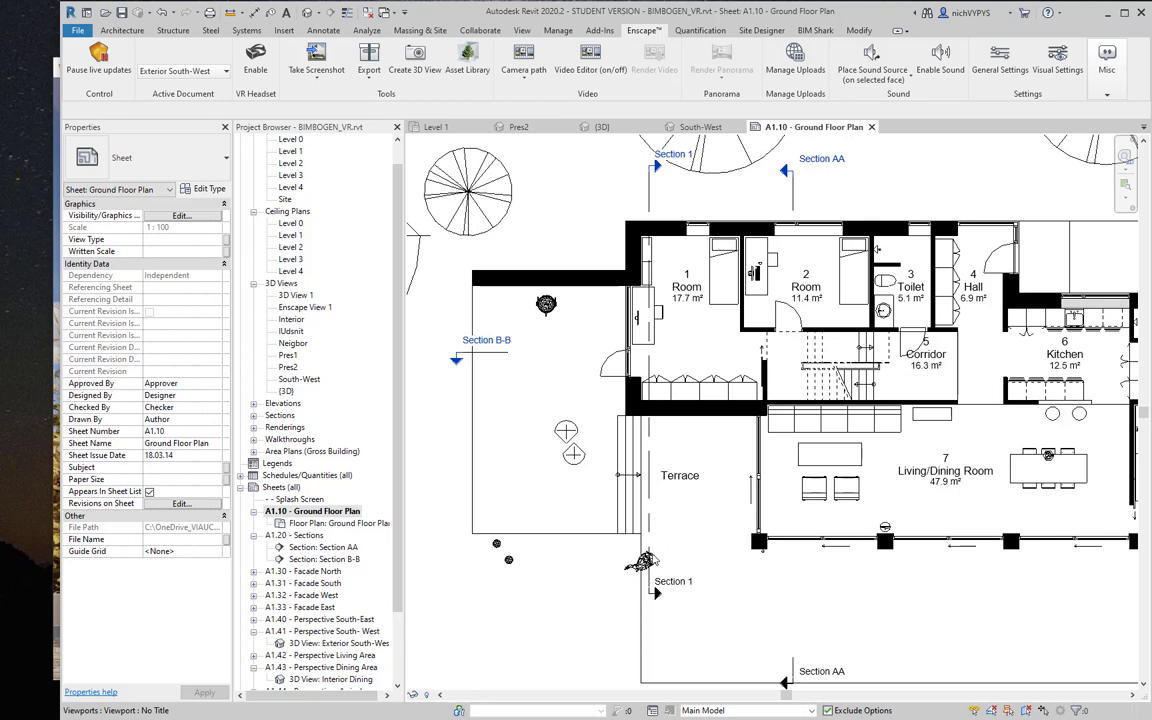
scroll(596, 553, down, 4)
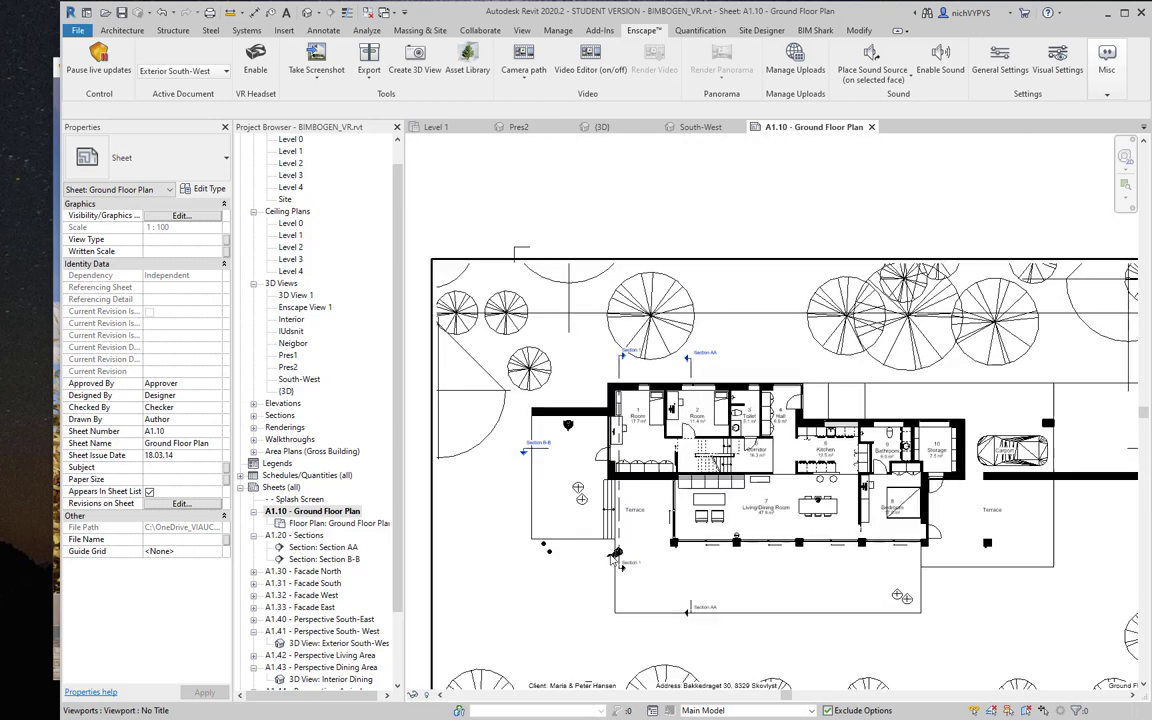
scroll(600, 548, up, 4)
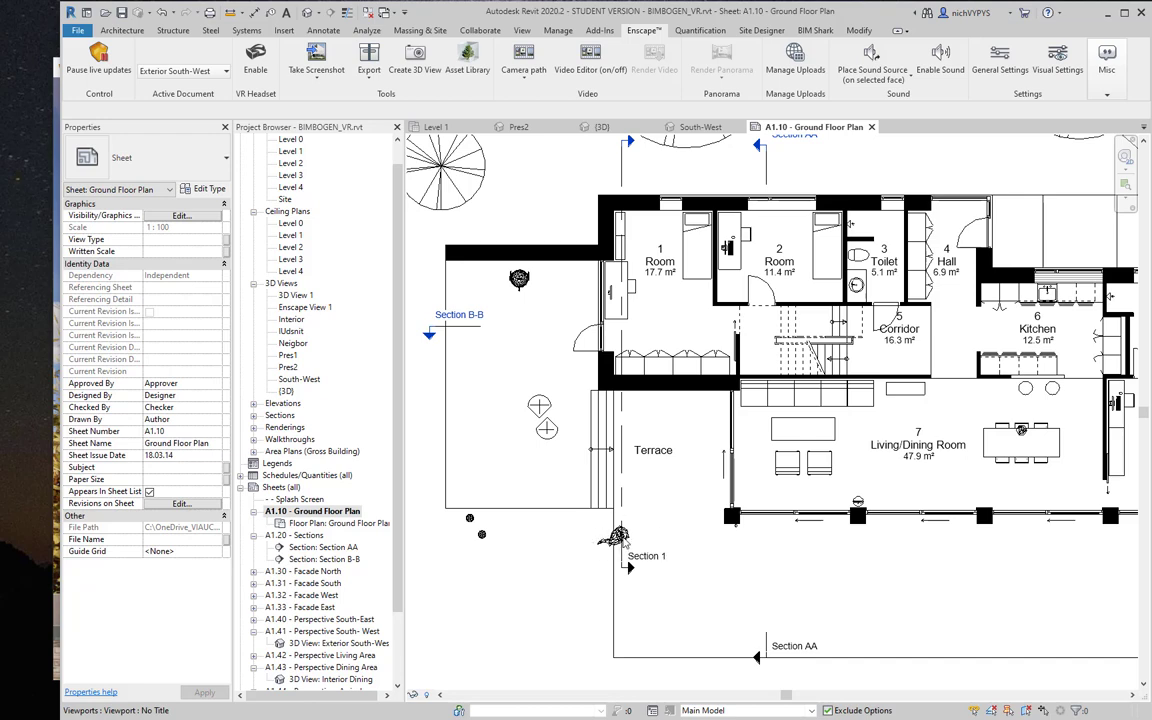
scroll(612, 538, down, 3)
scroll(614, 424, up, 2)
scroll(605, 508, up, 3)
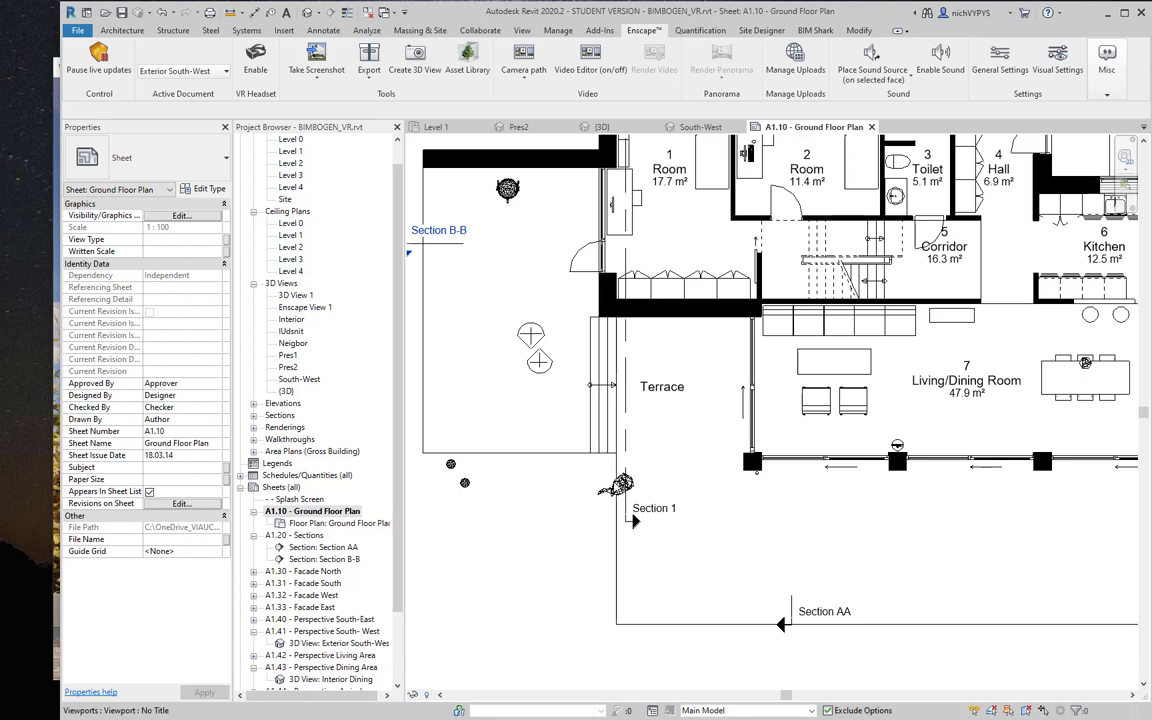
Step: Activate the ground floor plan viewport on the sheet and inspect the terrace area with its people and footballs
double_click(618, 486)
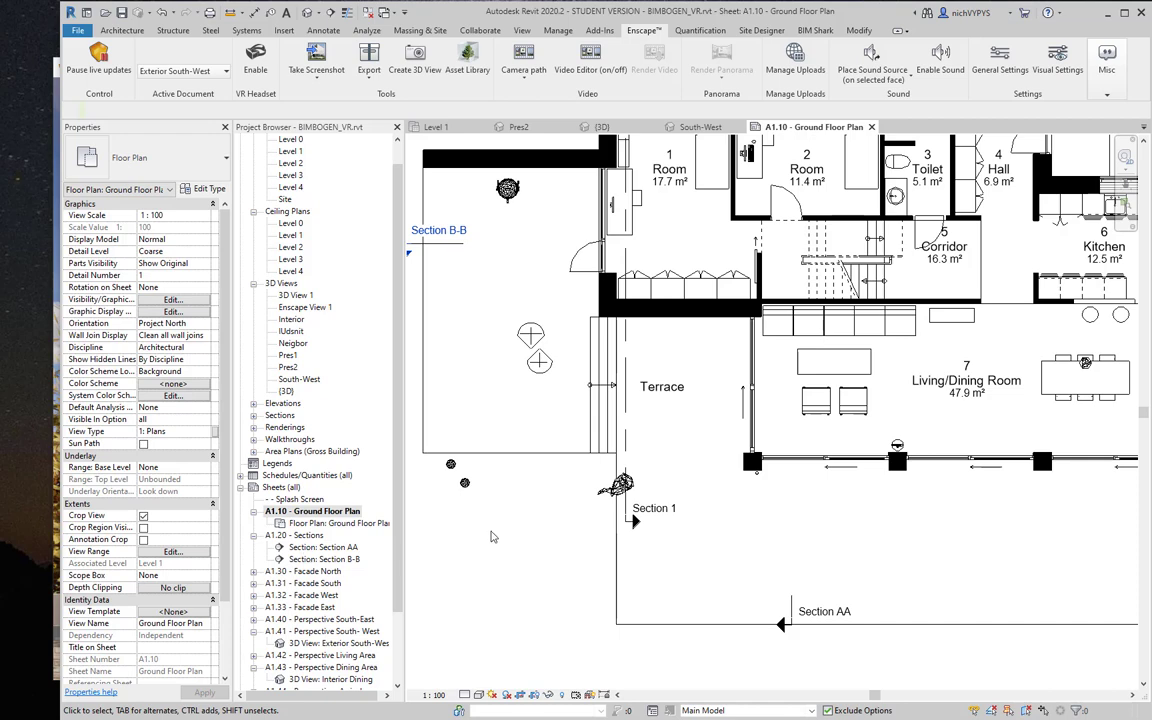
scroll(537, 523, down, 3)
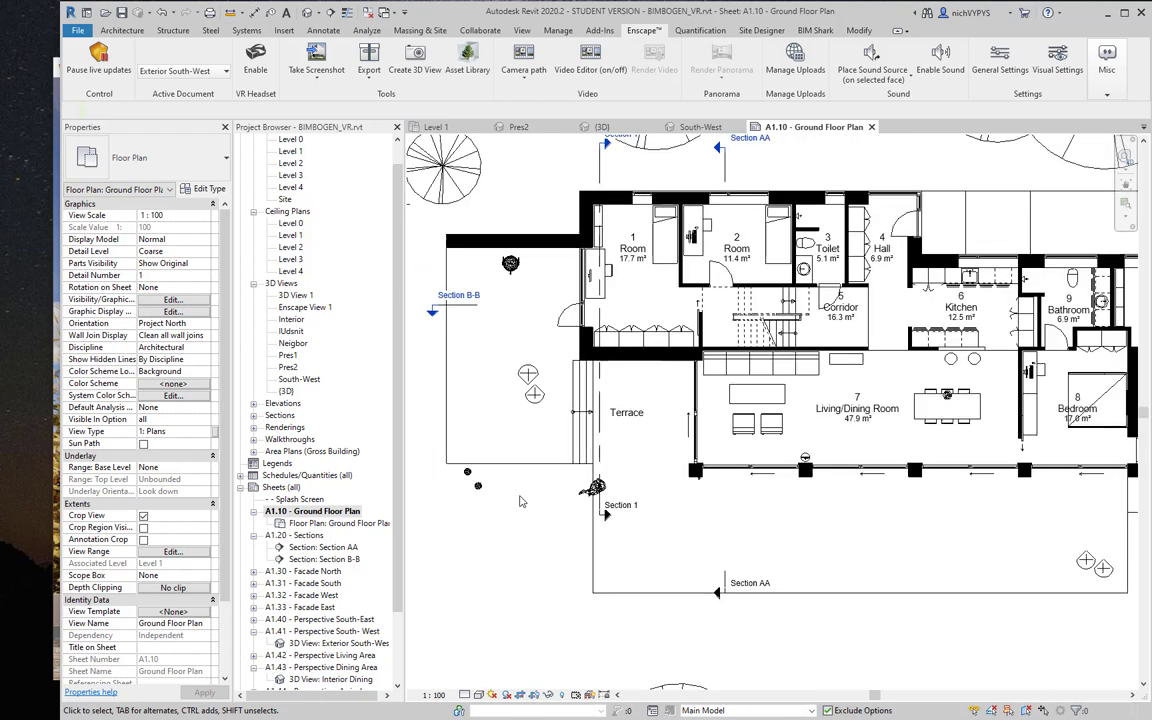
scroll(568, 492, up, 2)
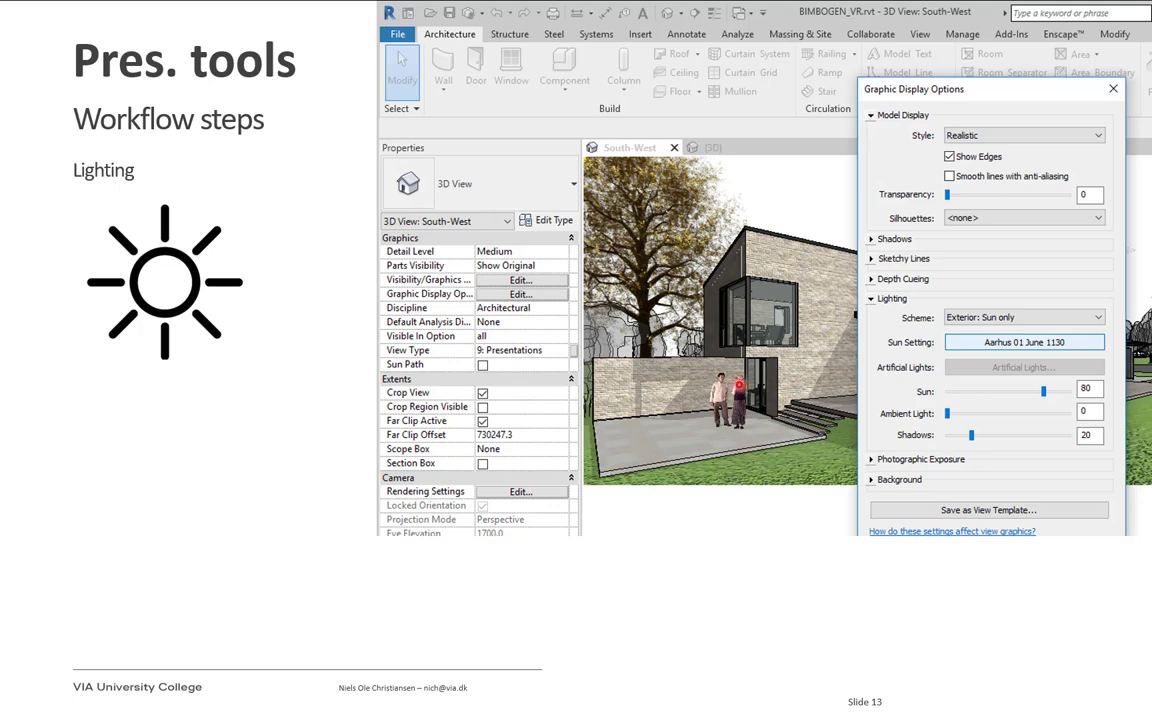
key(Right)
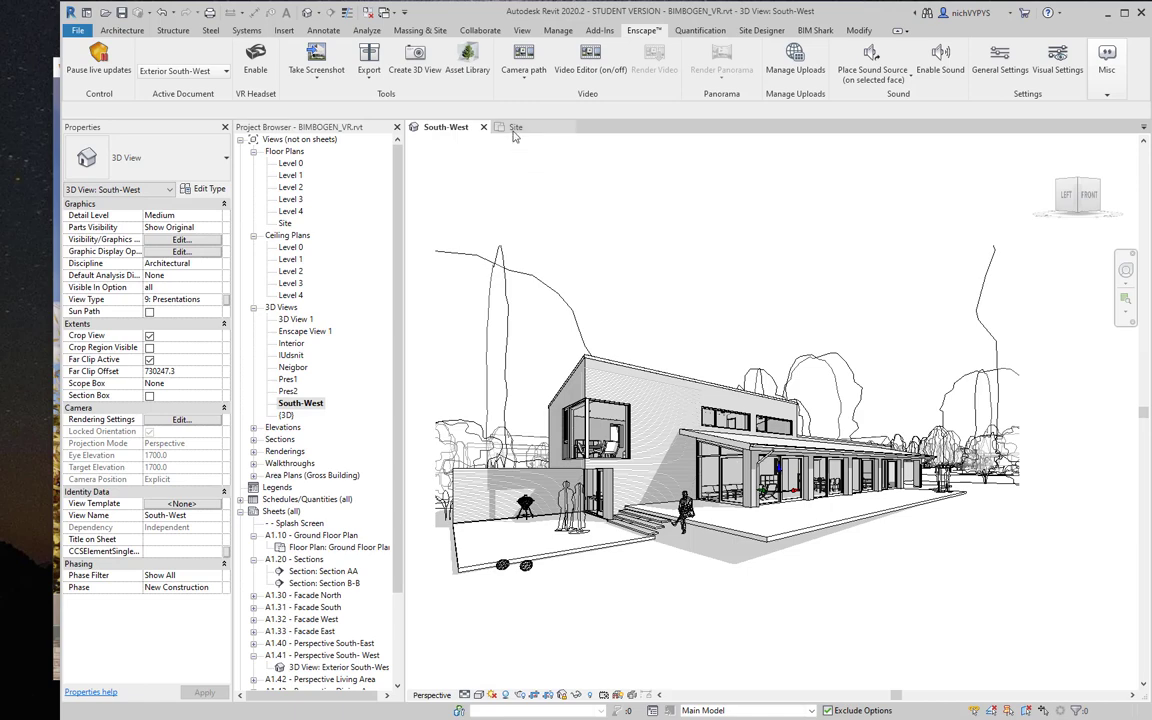
click(513, 131)
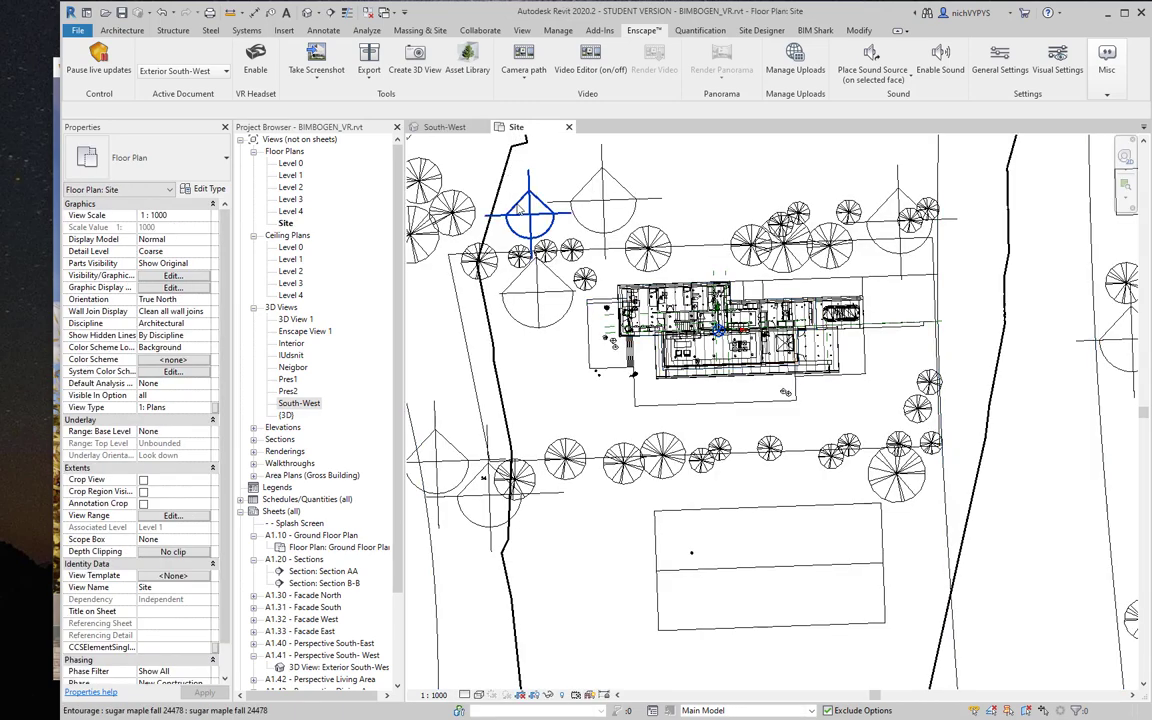
click(320, 13)
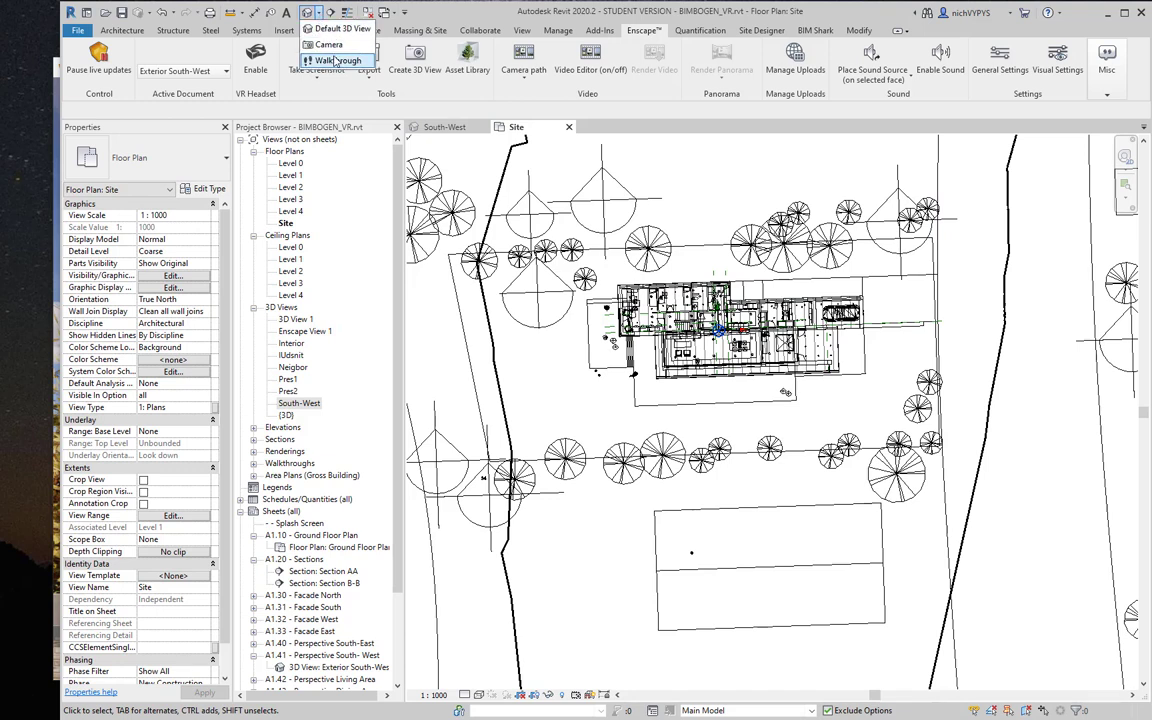
click(333, 48)
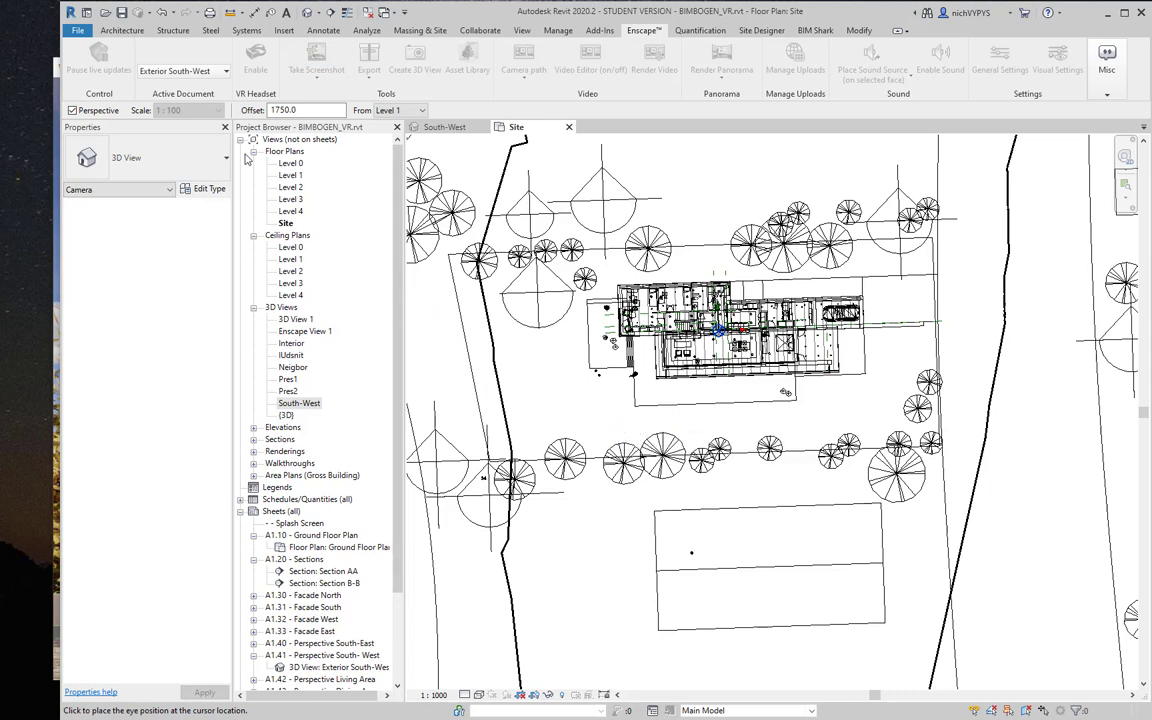
drag(304, 111, 268, 111)
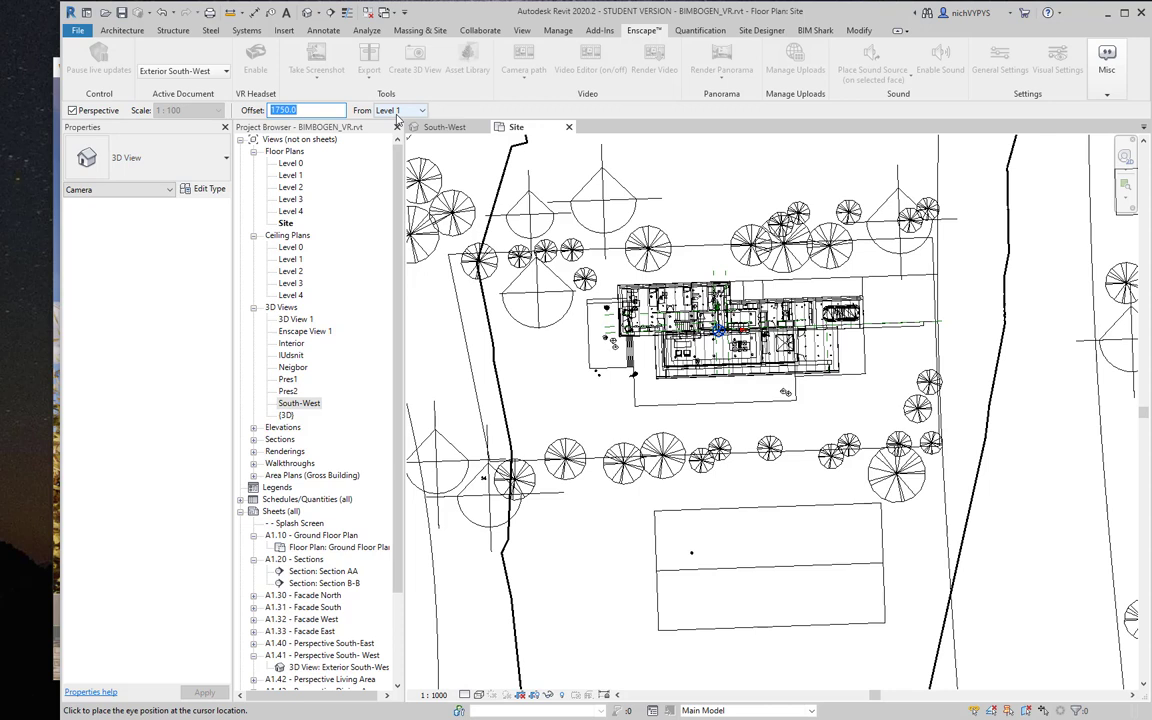
click(632, 427)
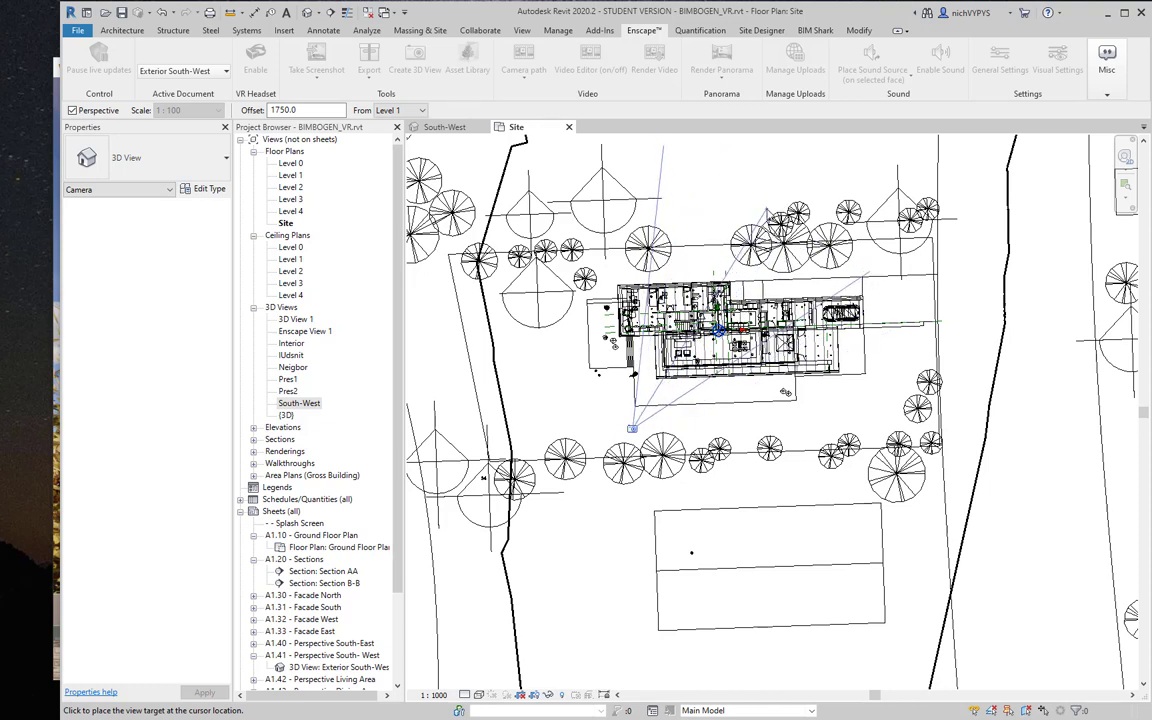
key(Escape)
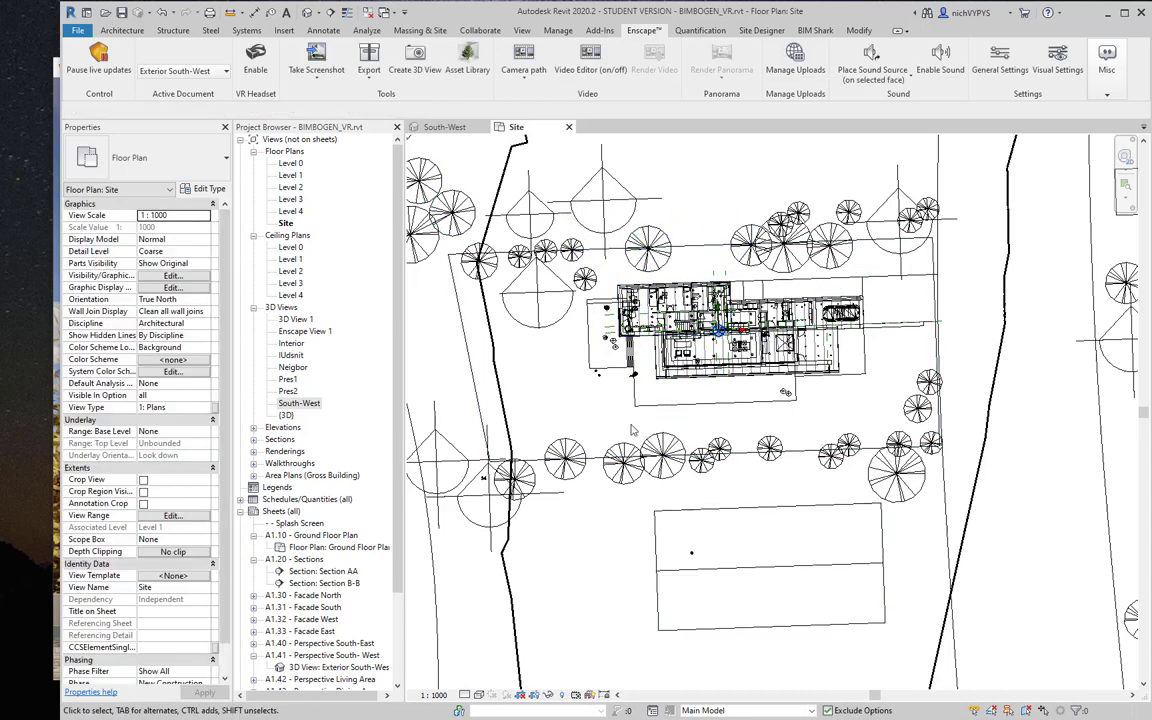
click(440, 127)
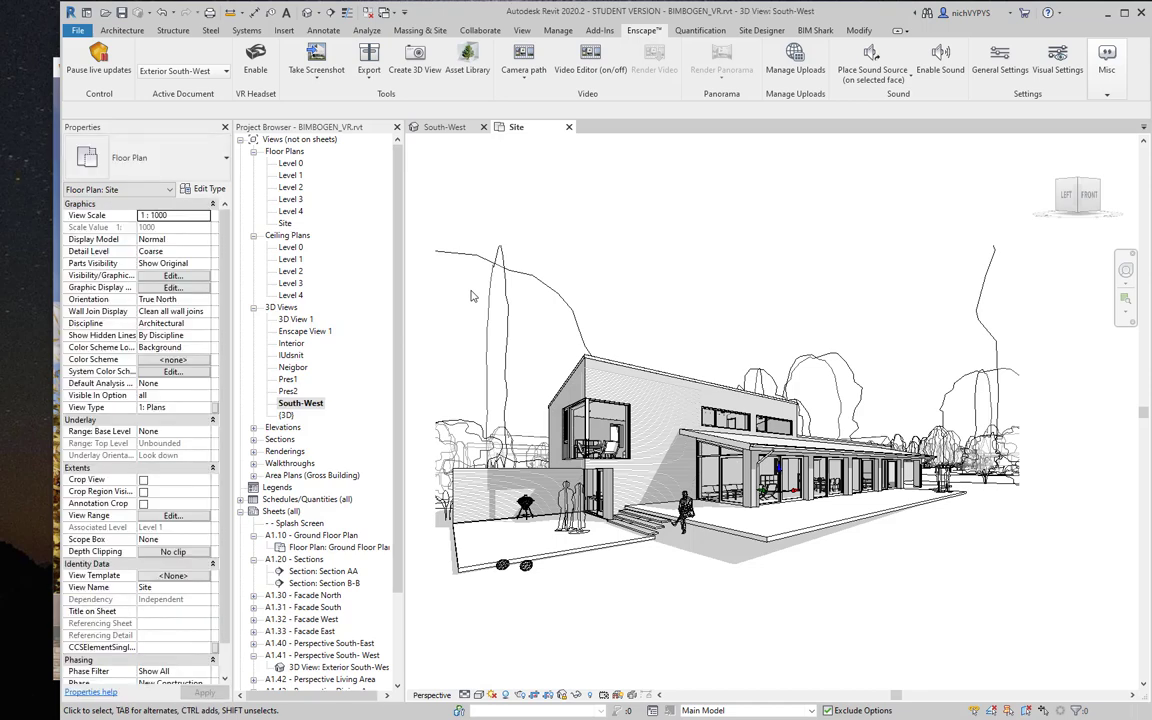
Step: Show the South-West view's camera in the Site plan and return to the South-West 3D view
click(515, 127)
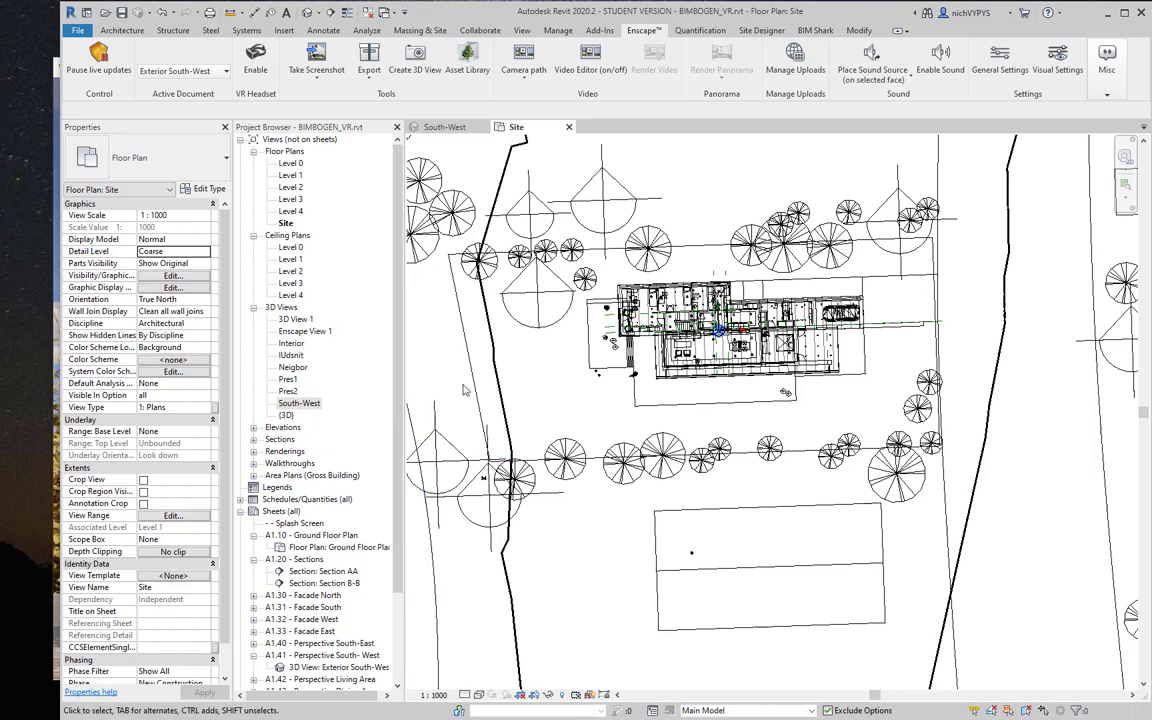
right_click(313, 410)
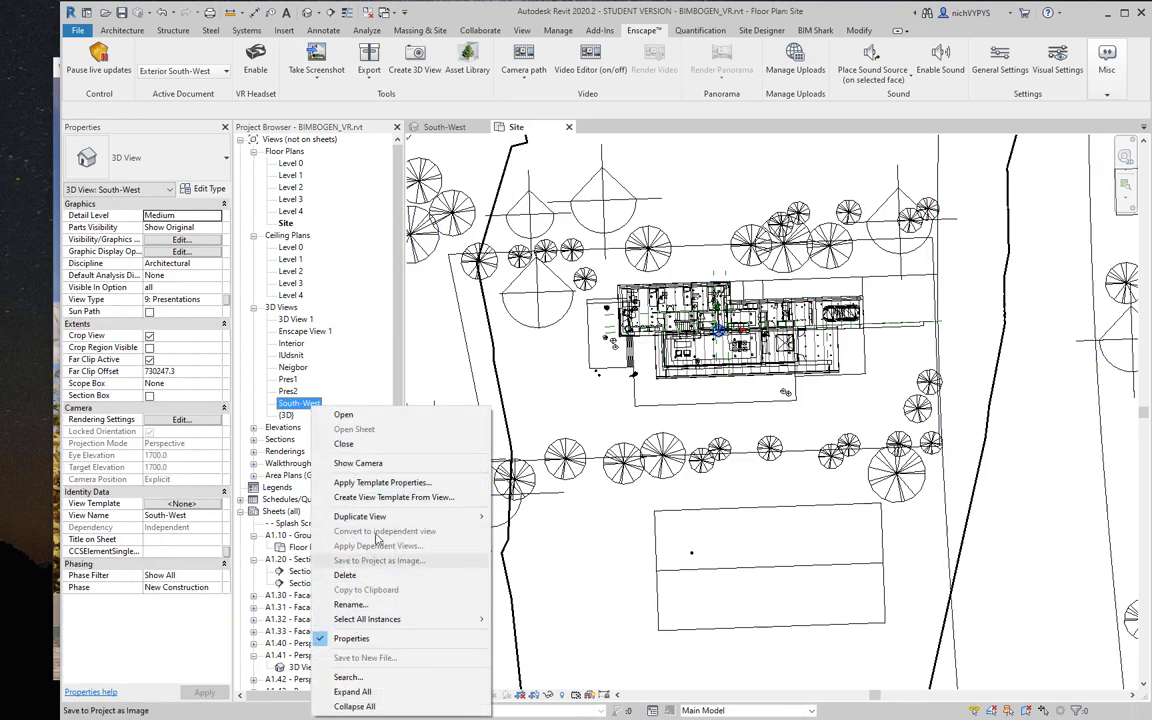
click(357, 463)
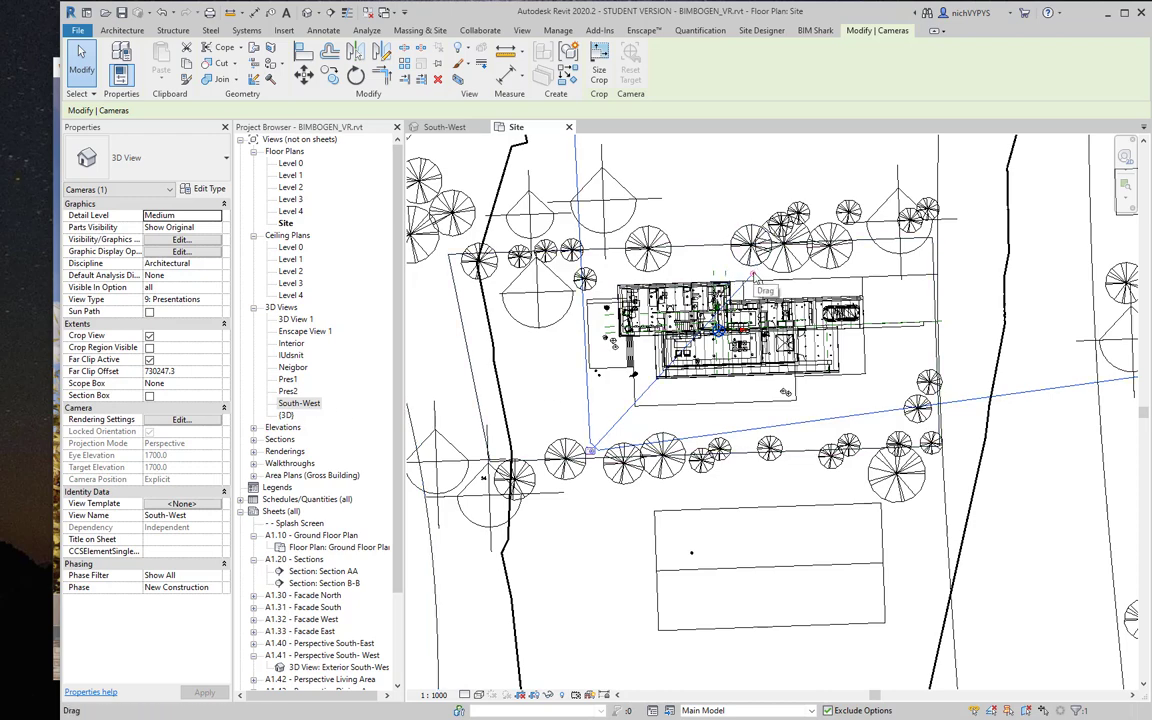
click(444, 126)
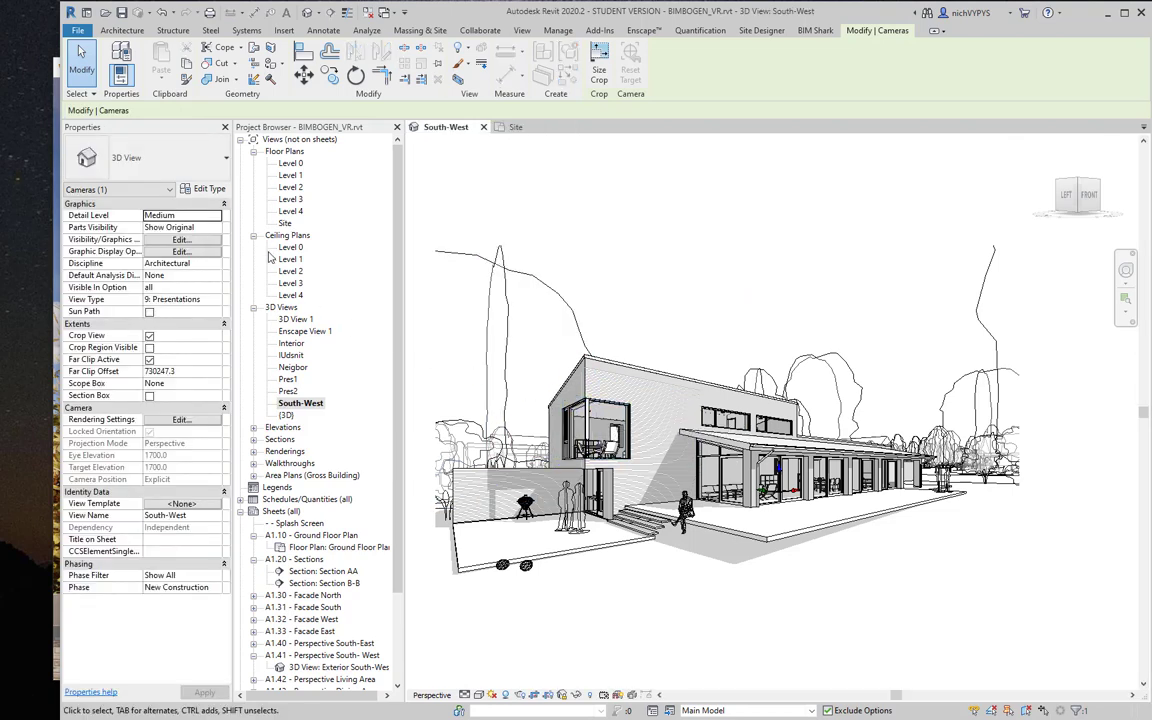
Step: Review the project's location settings and accept them as they are
click(522, 31)
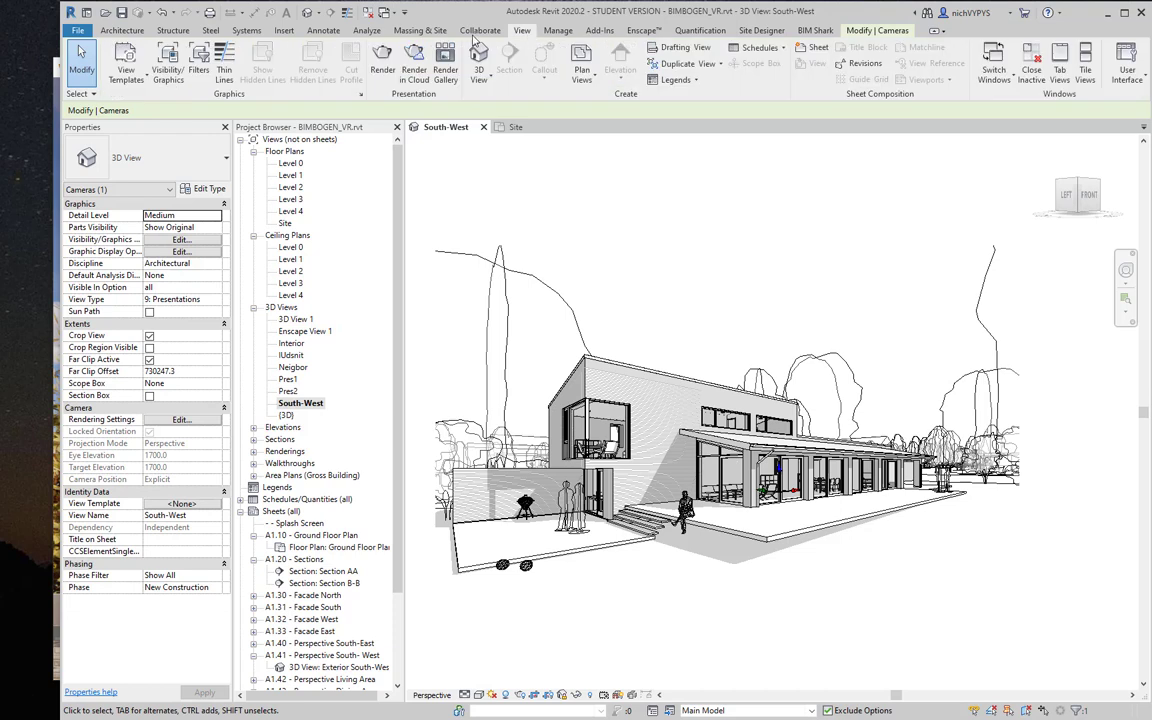
click(566, 34)
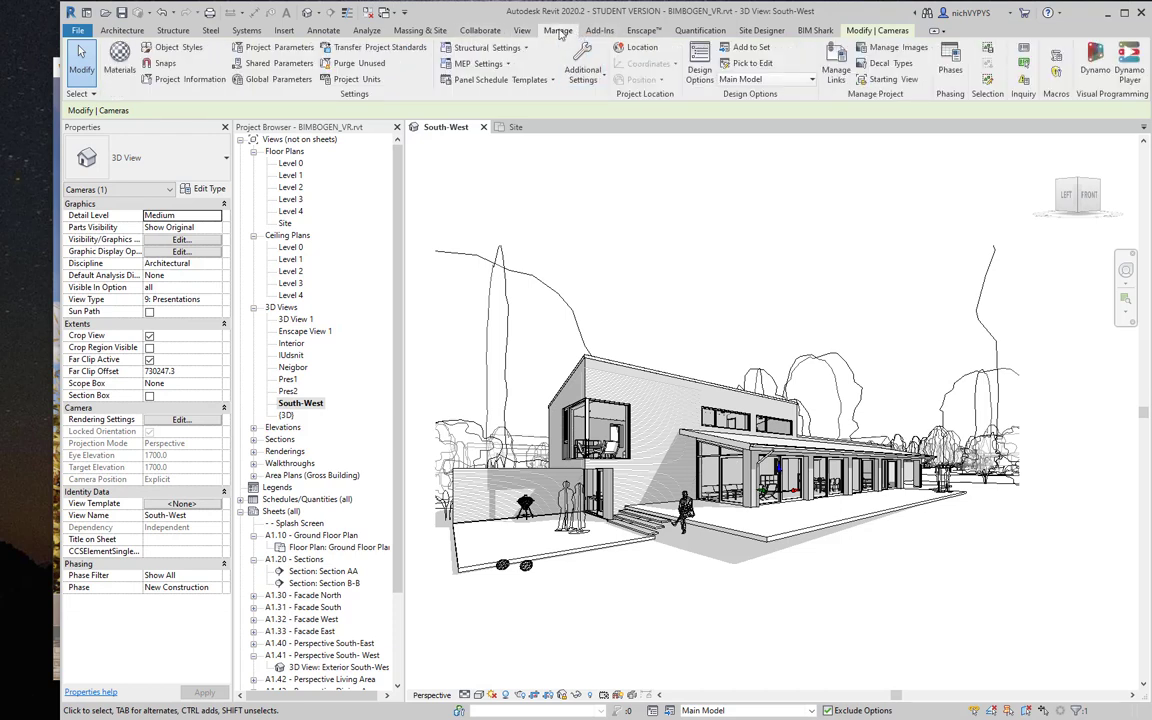
click(642, 49)
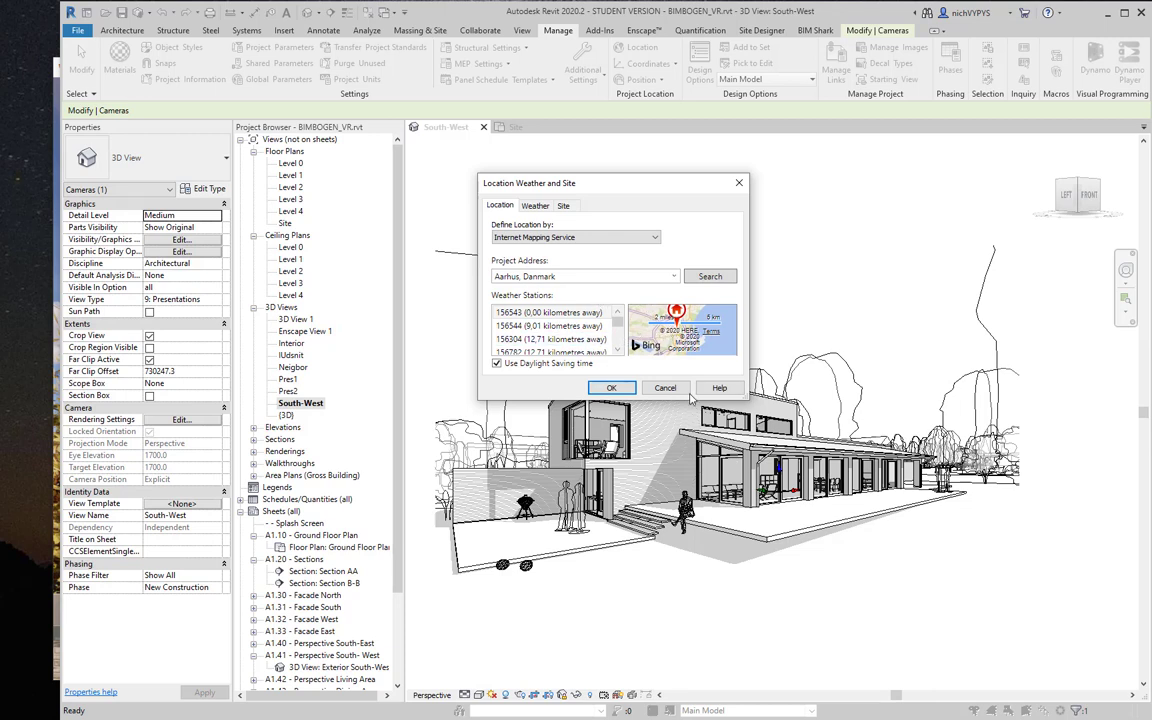
click(611, 387)
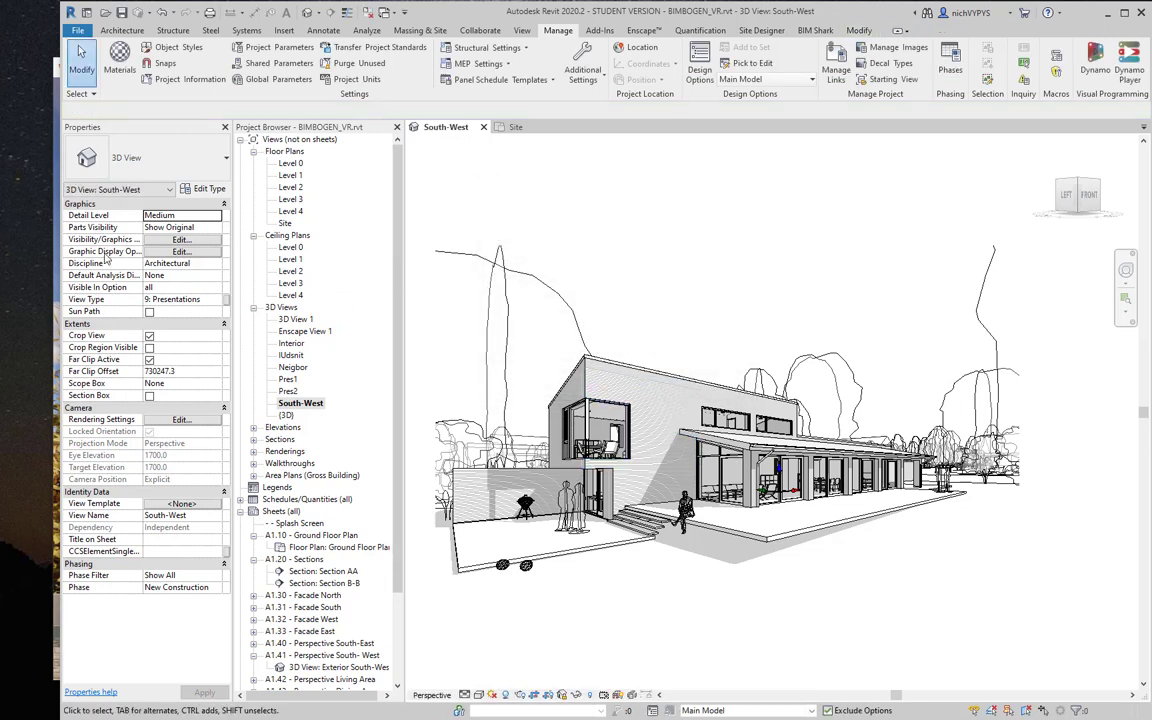
Step: Open the Sun Settings from the lighting section of the South-West view's Graphic Display Options and reposition the dialog
click(180, 251)
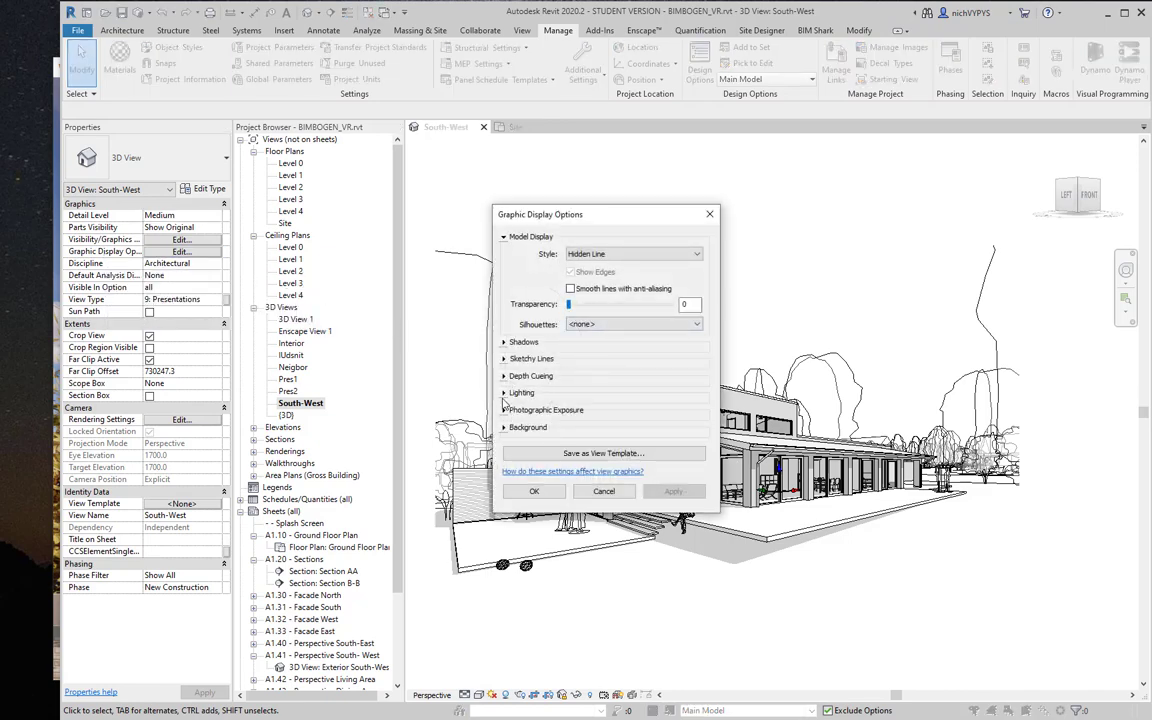
click(504, 393)
click(612, 430)
drag(880, 220, 747, 151)
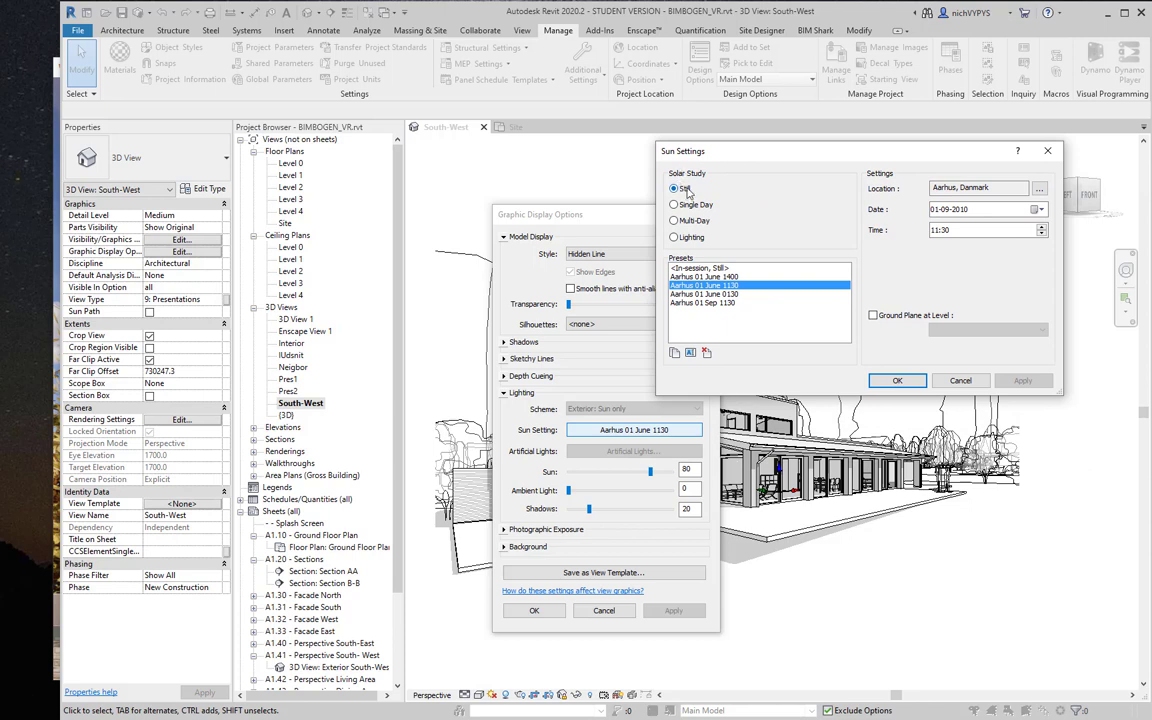
Step: Check the location used by the Sun Settings, cancel the location dialog, and accept the sun and graphic display settings
click(1040, 190)
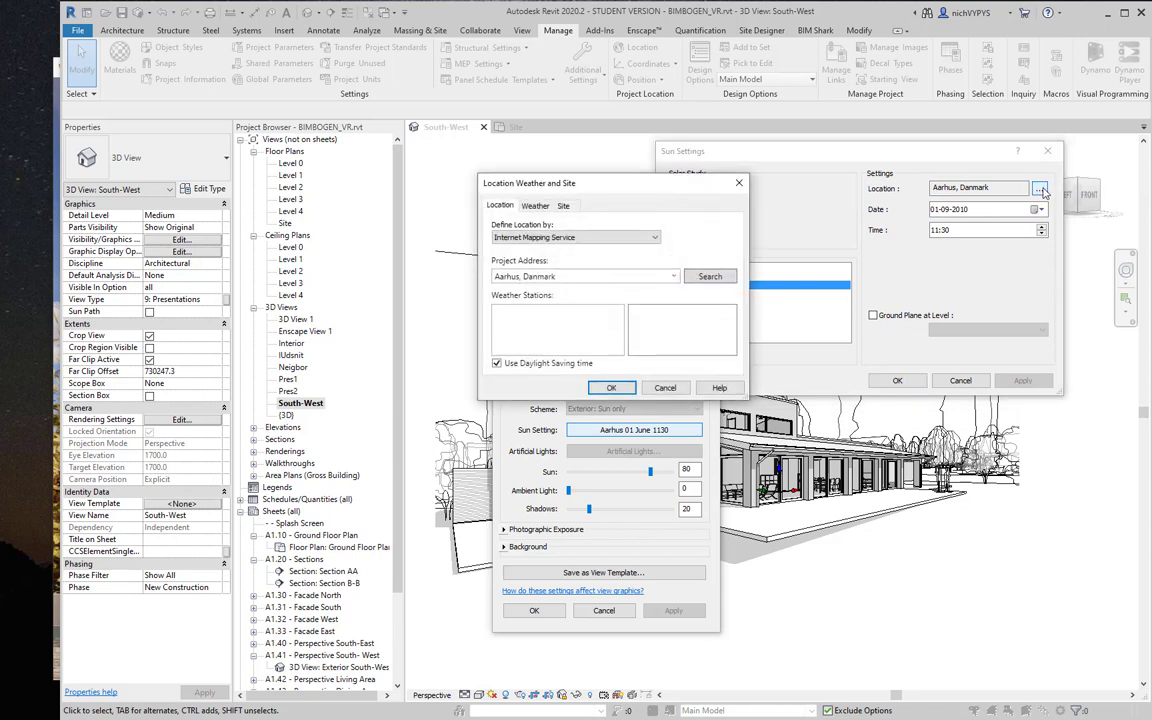
drag(662, 186, 650, 141)
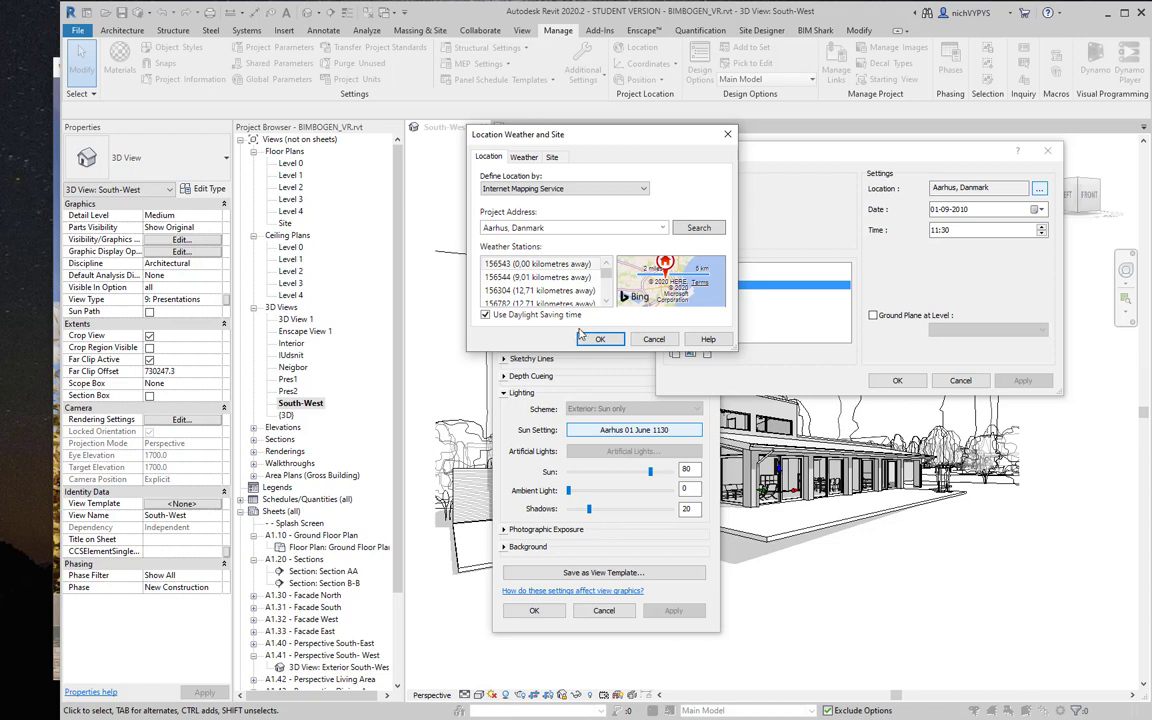
click(654, 340)
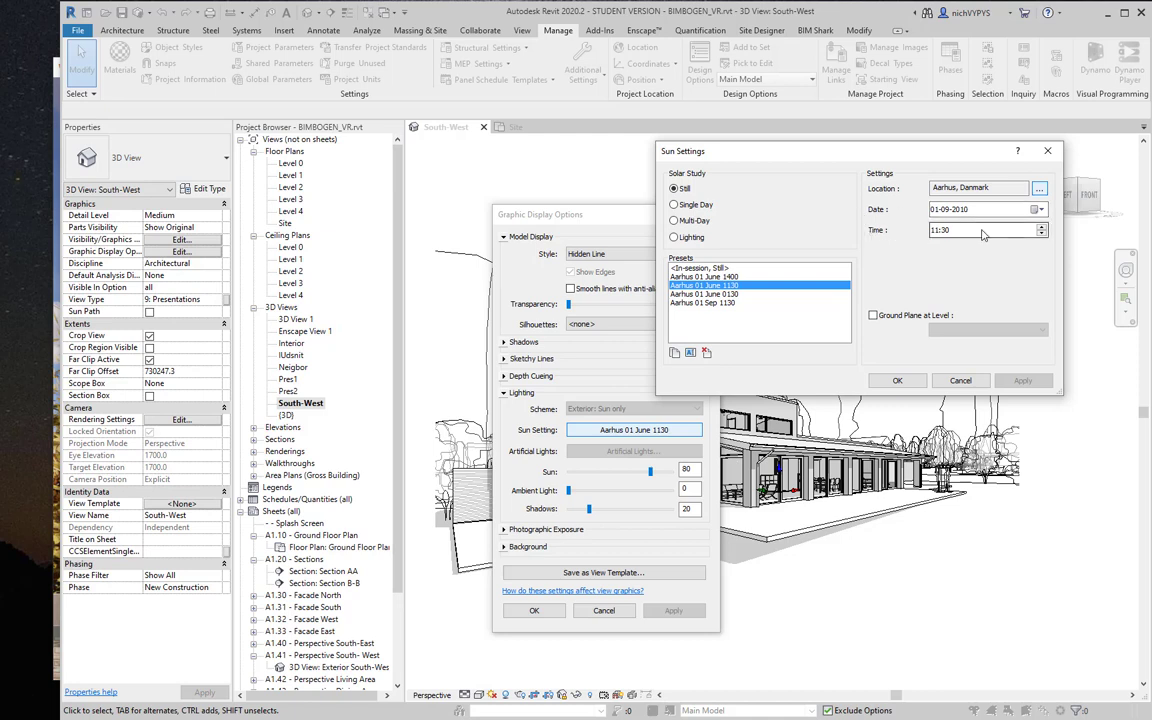
click(892, 378)
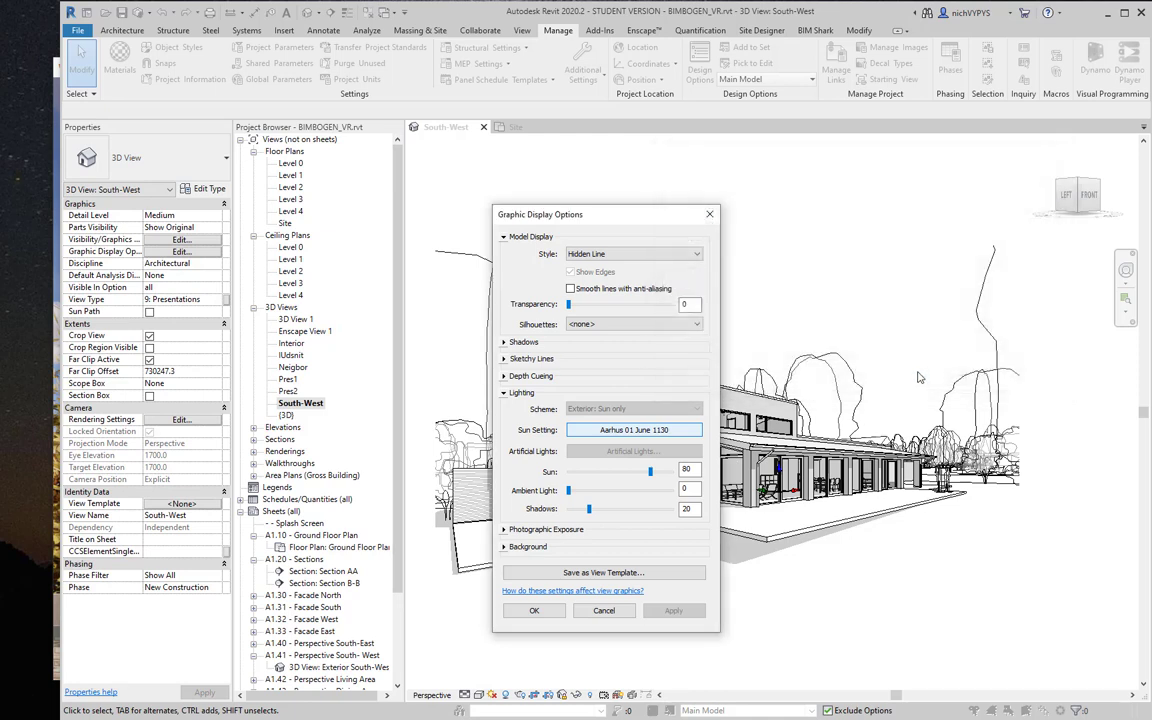
click(536, 611)
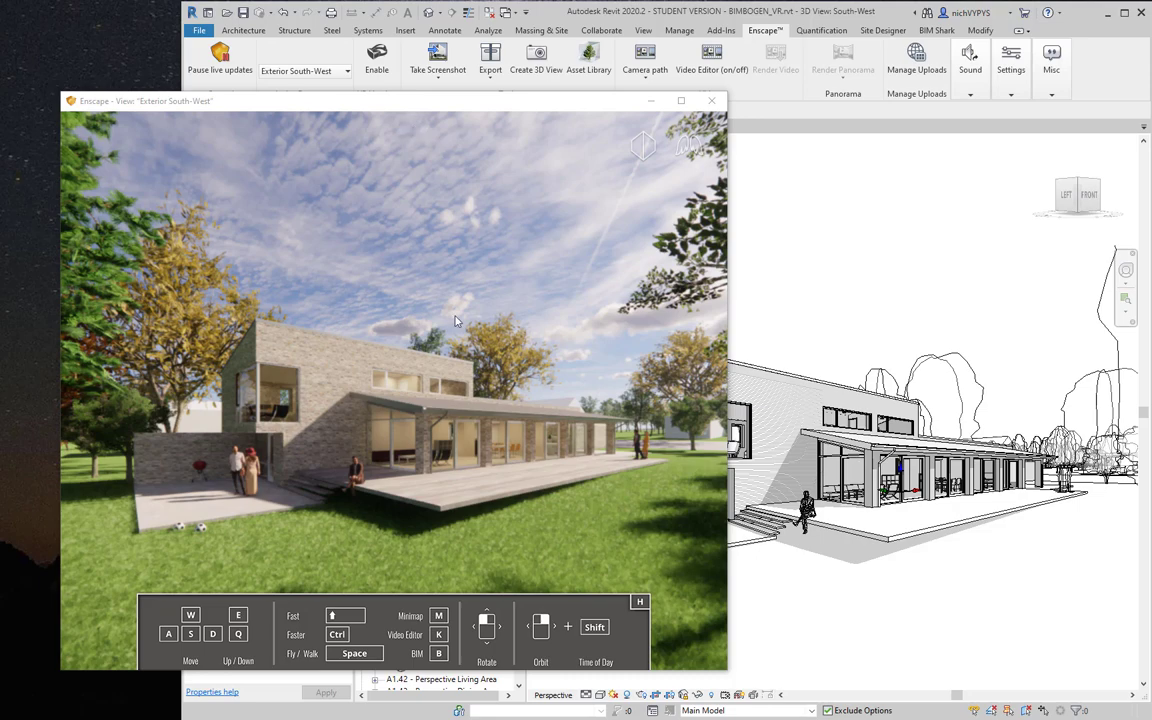
Step: In the Enscape window, turn the view and move closer to the house's terraces
drag(404, 304, 456, 320)
key(w)
key(a)
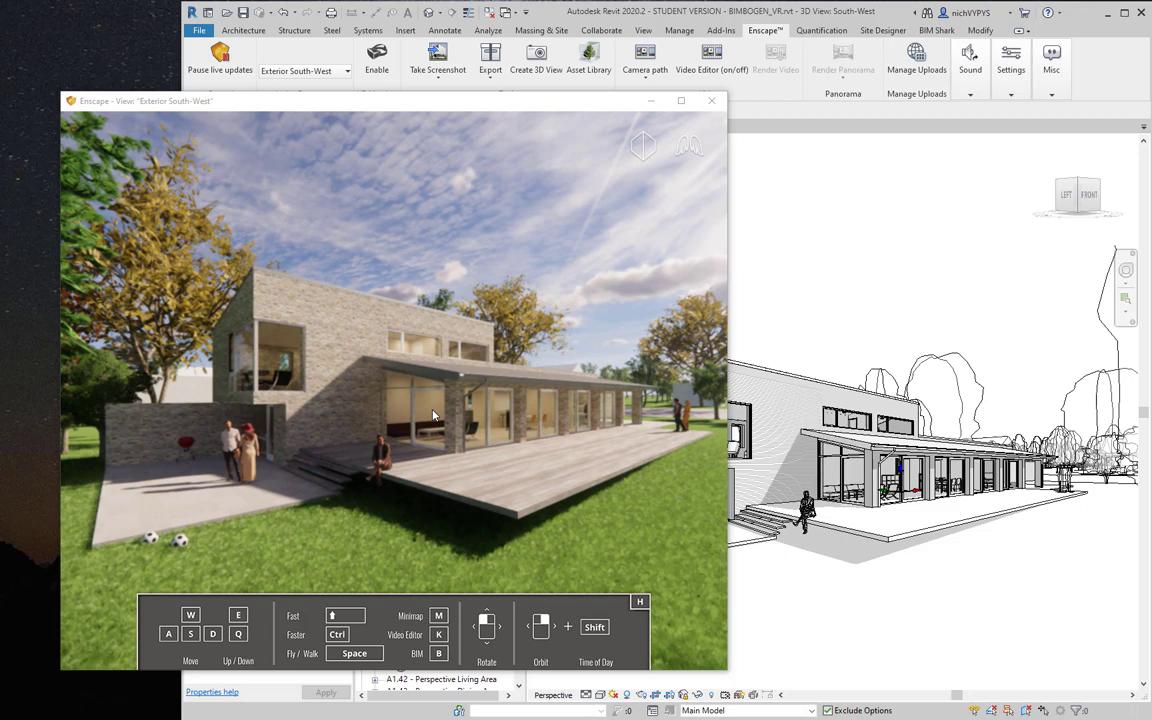
Step: Open Enscape's Visual Settings from Revit and display the capture options for images, video and panoramas
click(1016, 98)
click(1011, 95)
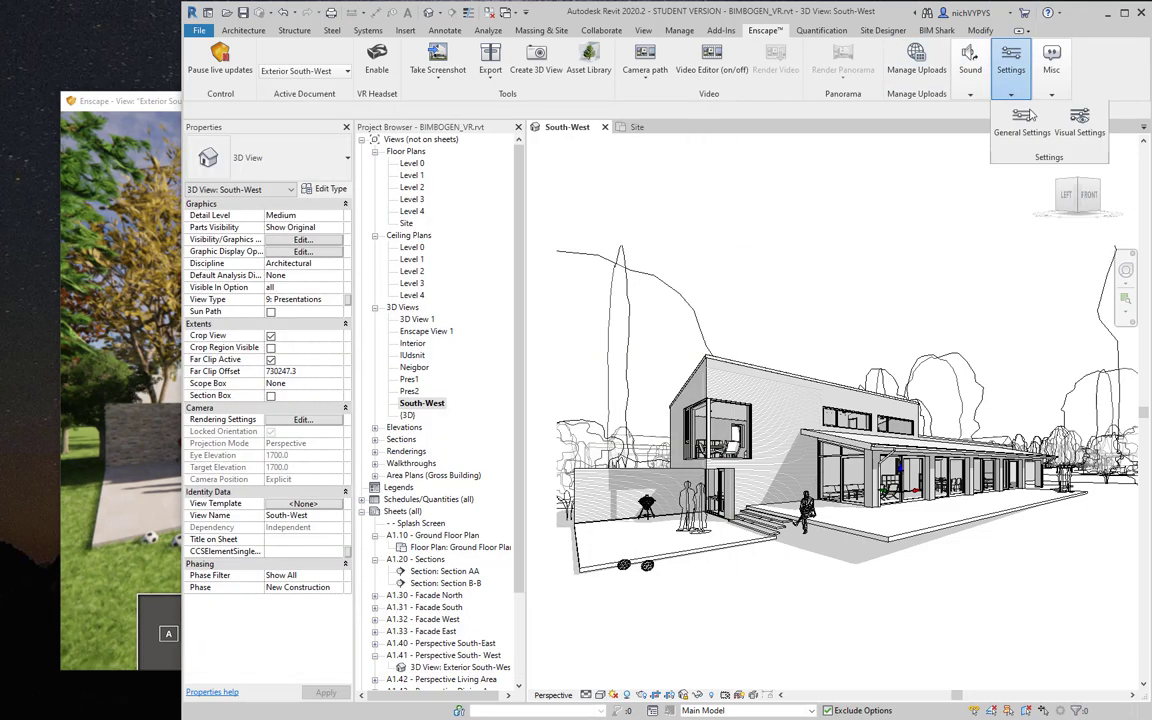
click(1079, 122)
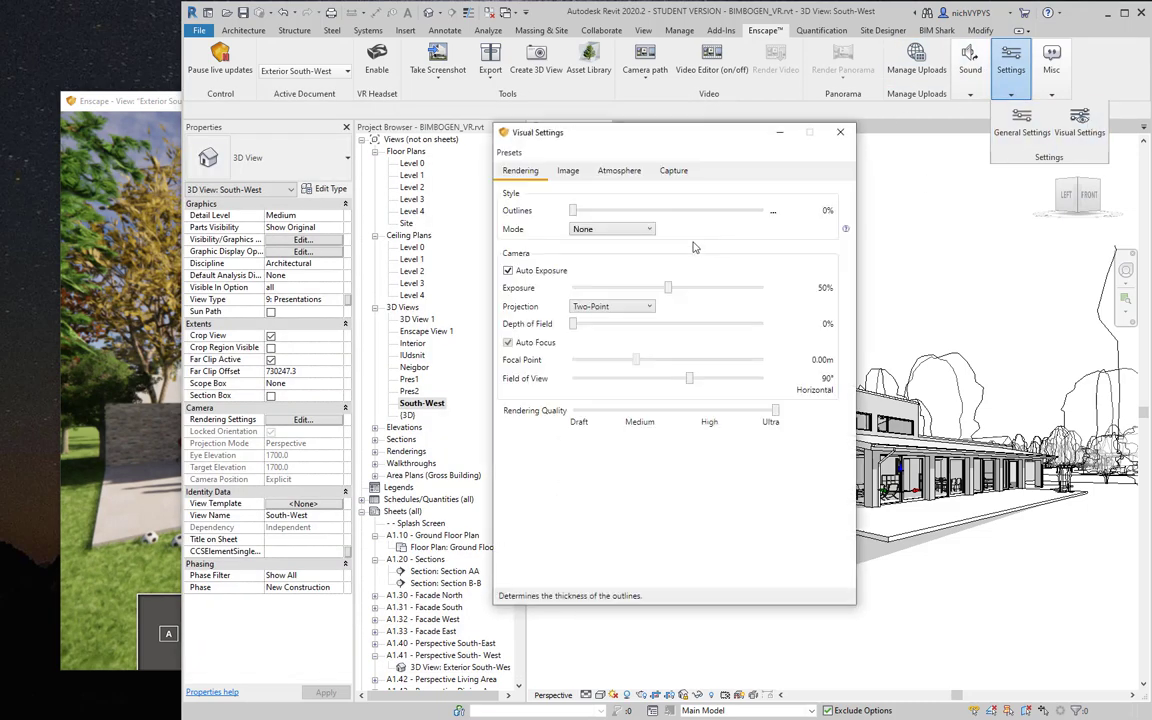
click(673, 172)
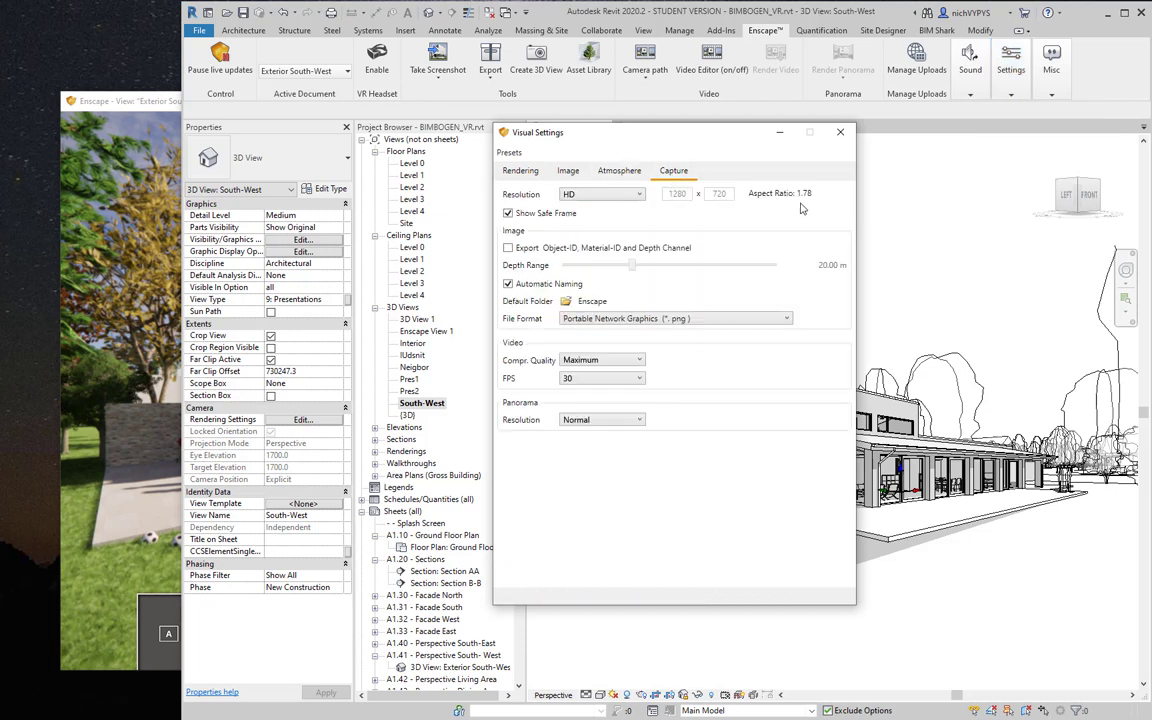
Step: Set the capture resolution to Window, look through the image and rendering settings, and close the Visual Settings
click(640, 198)
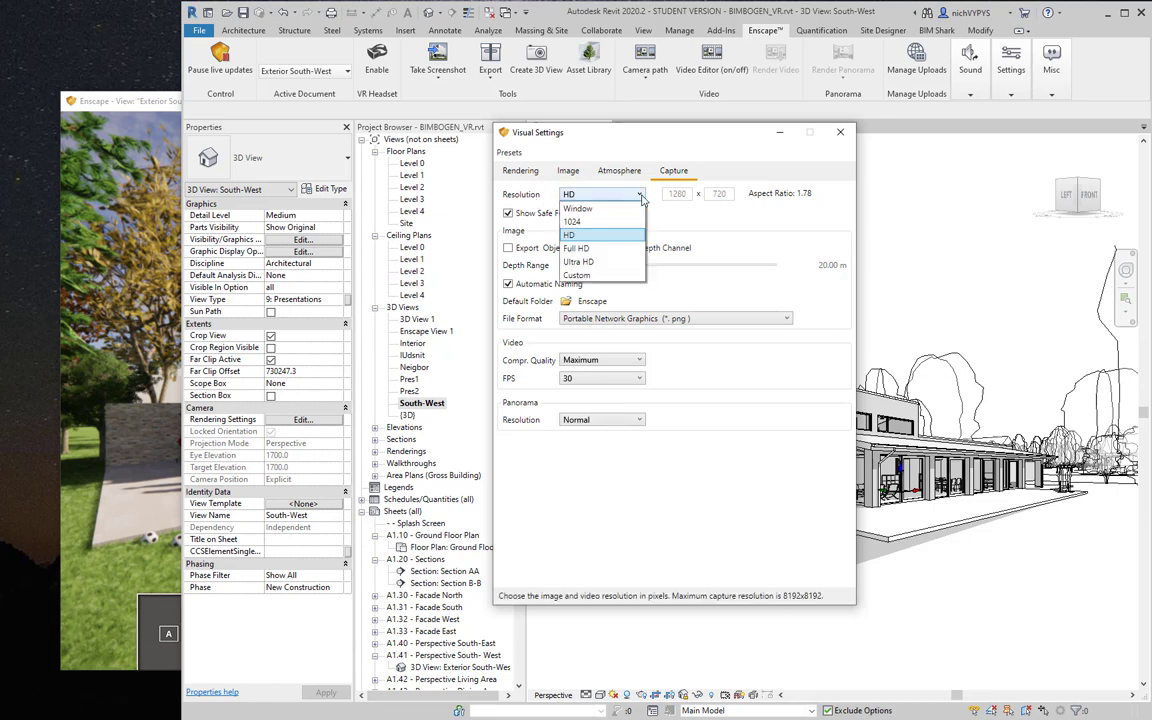
click(606, 209)
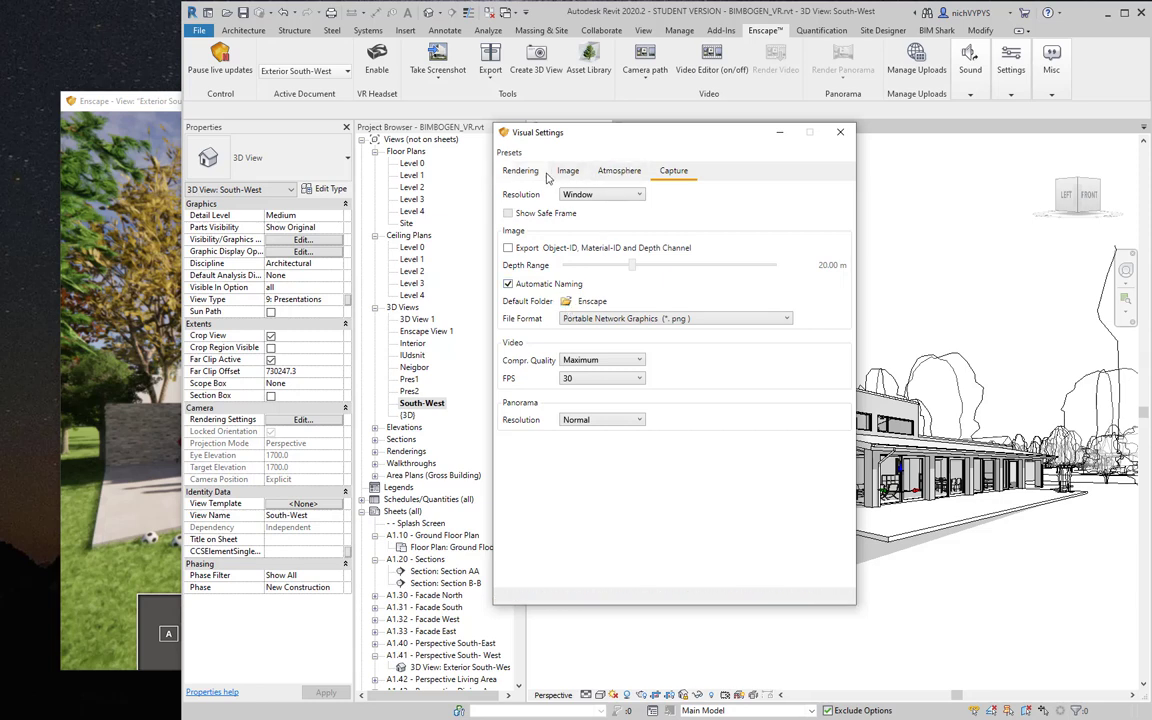
click(577, 172)
click(531, 172)
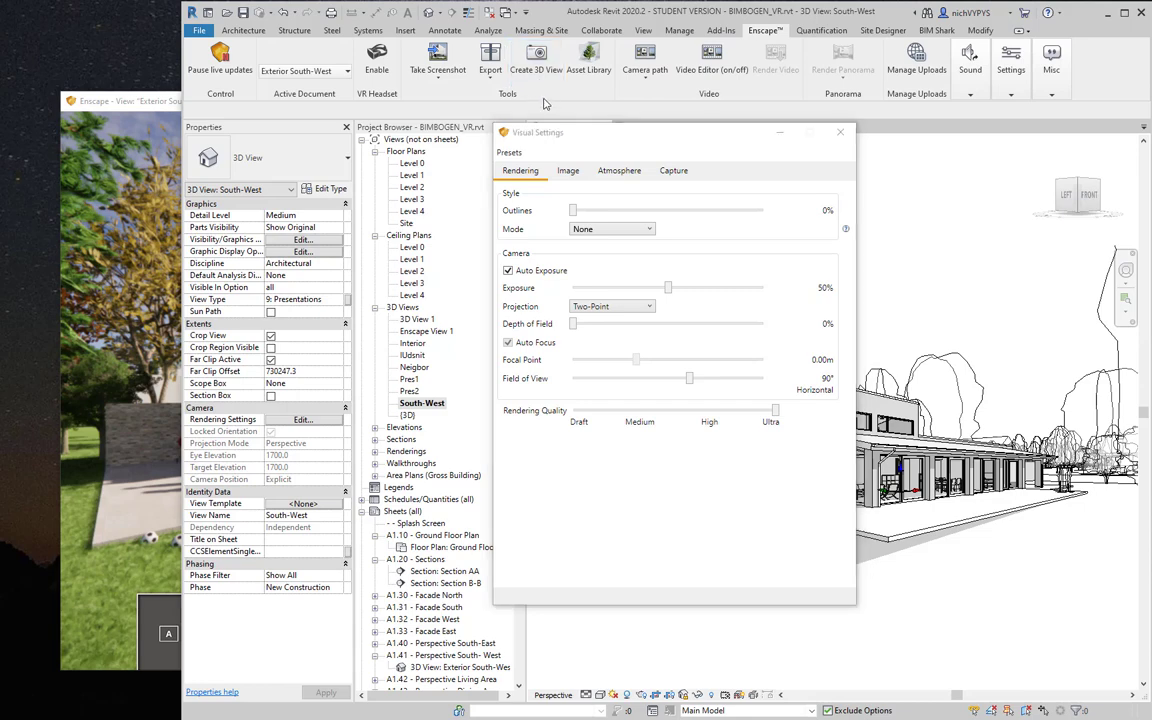
click(840, 132)
click(482, 80)
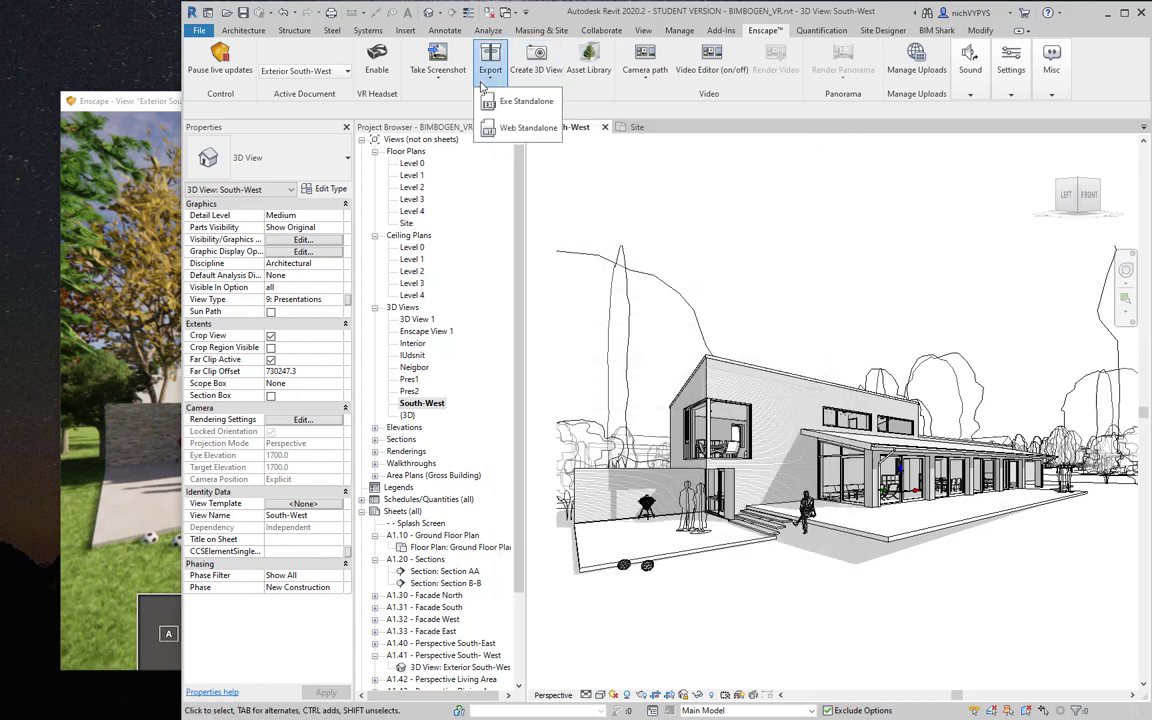
click(530, 68)
click(725, 383)
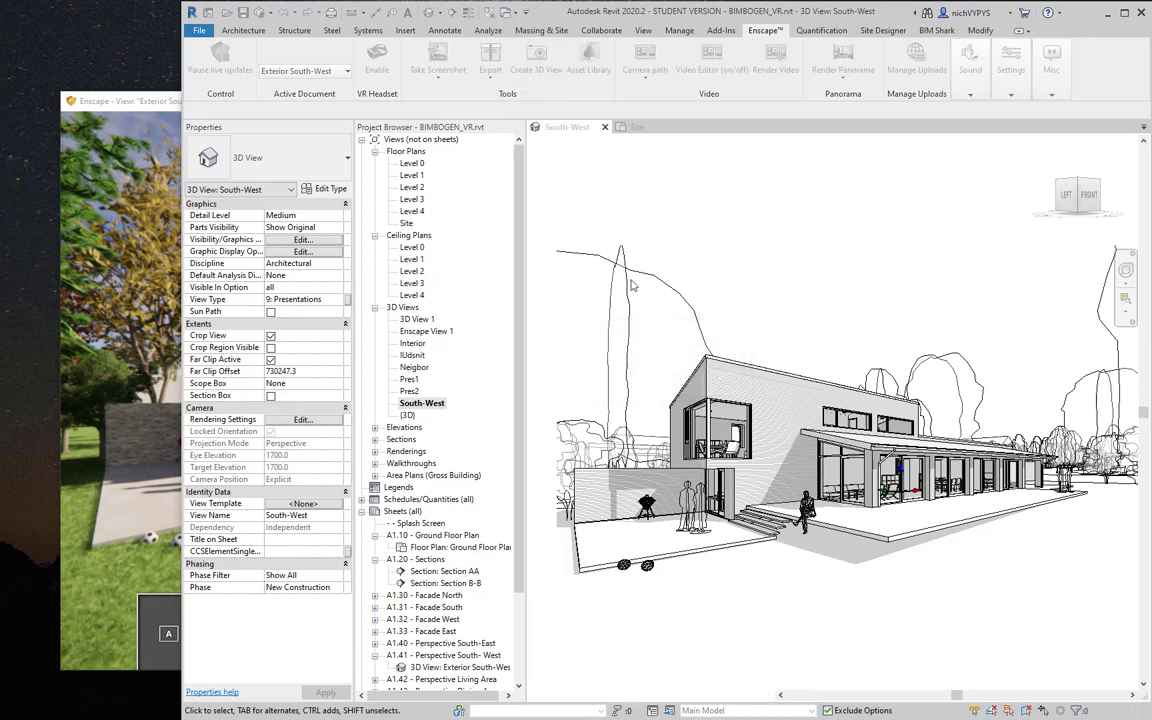
click(438, 75)
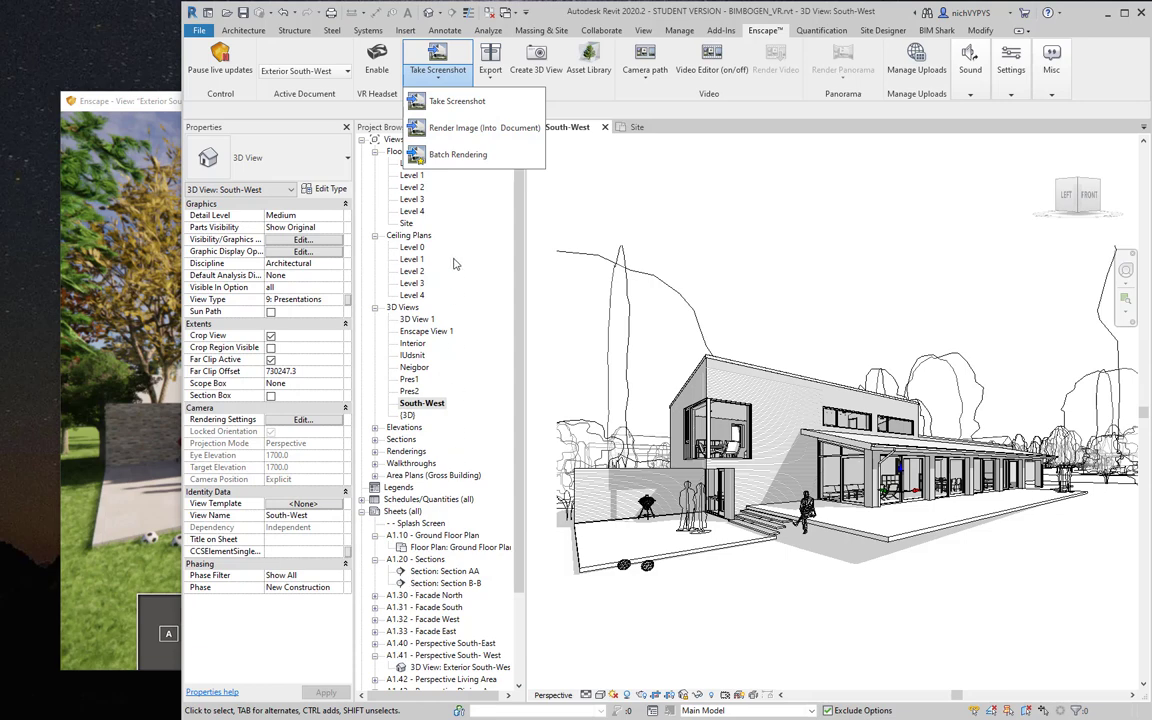
click(455, 104)
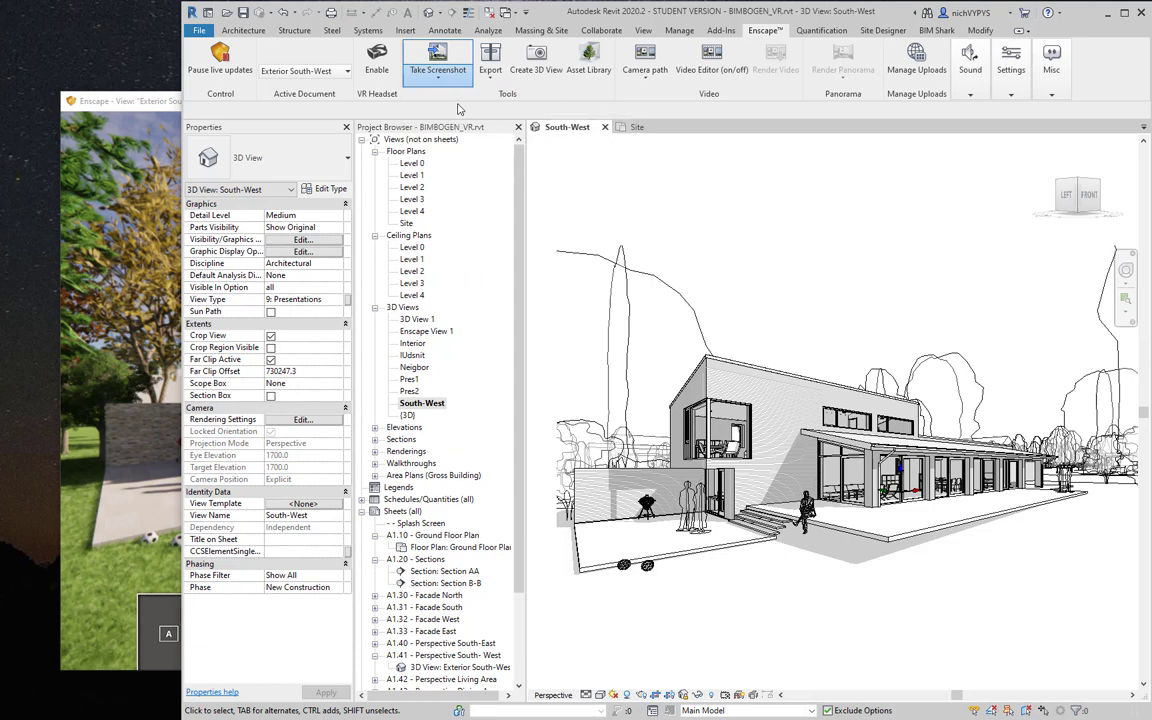
click(139, 104)
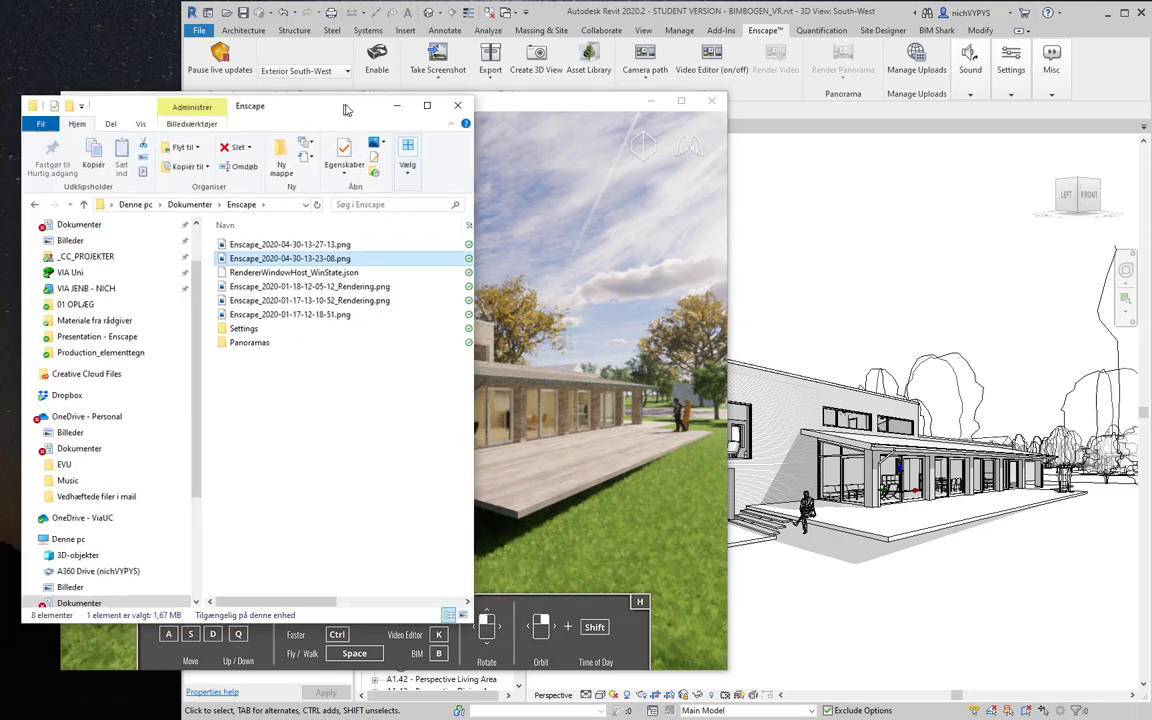
double_click(326, 244)
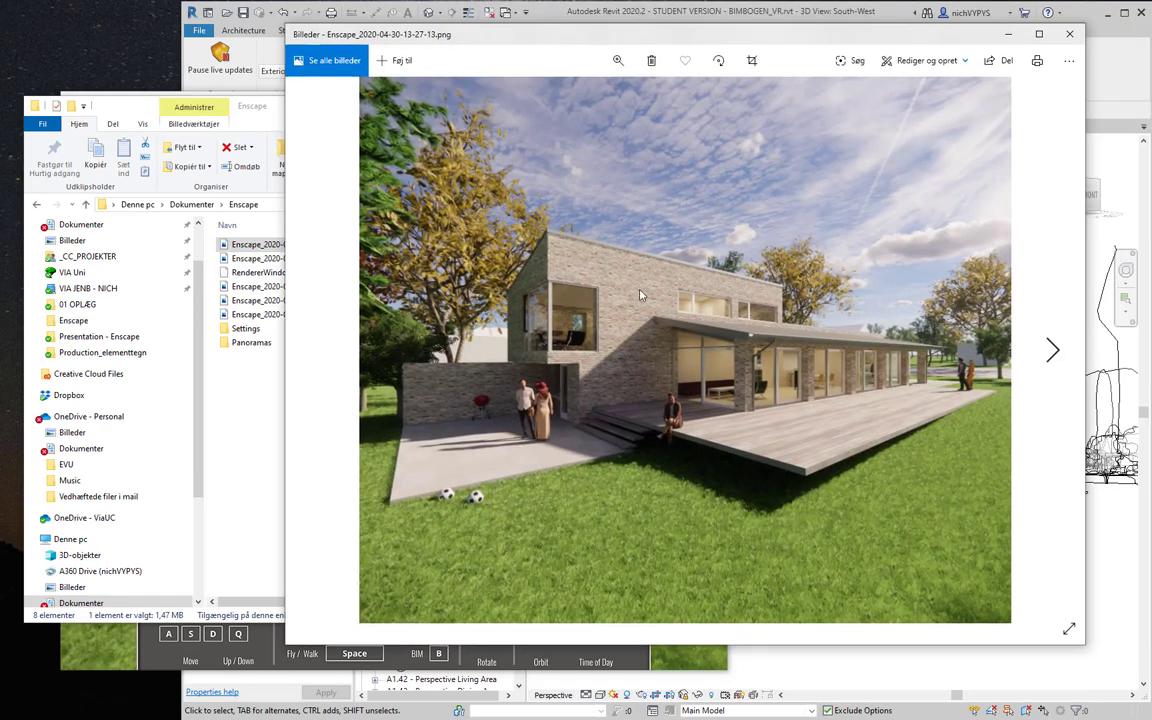
scroll(636, 383, up, 2)
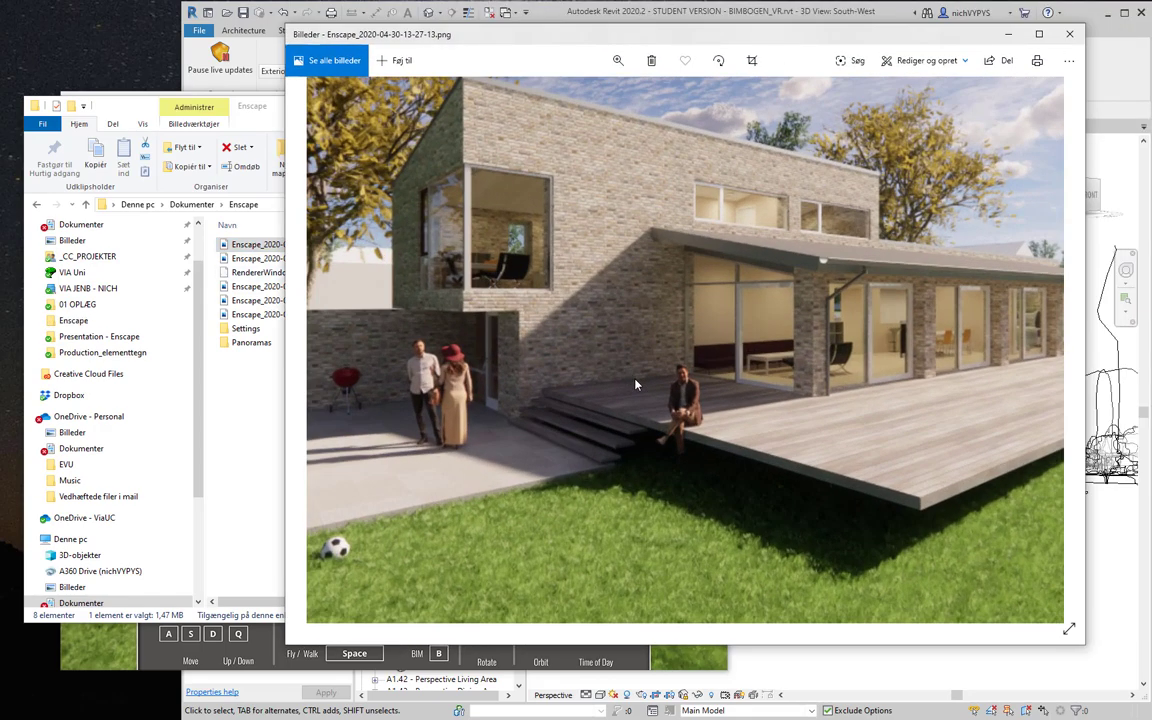
scroll(636, 383, down, 2)
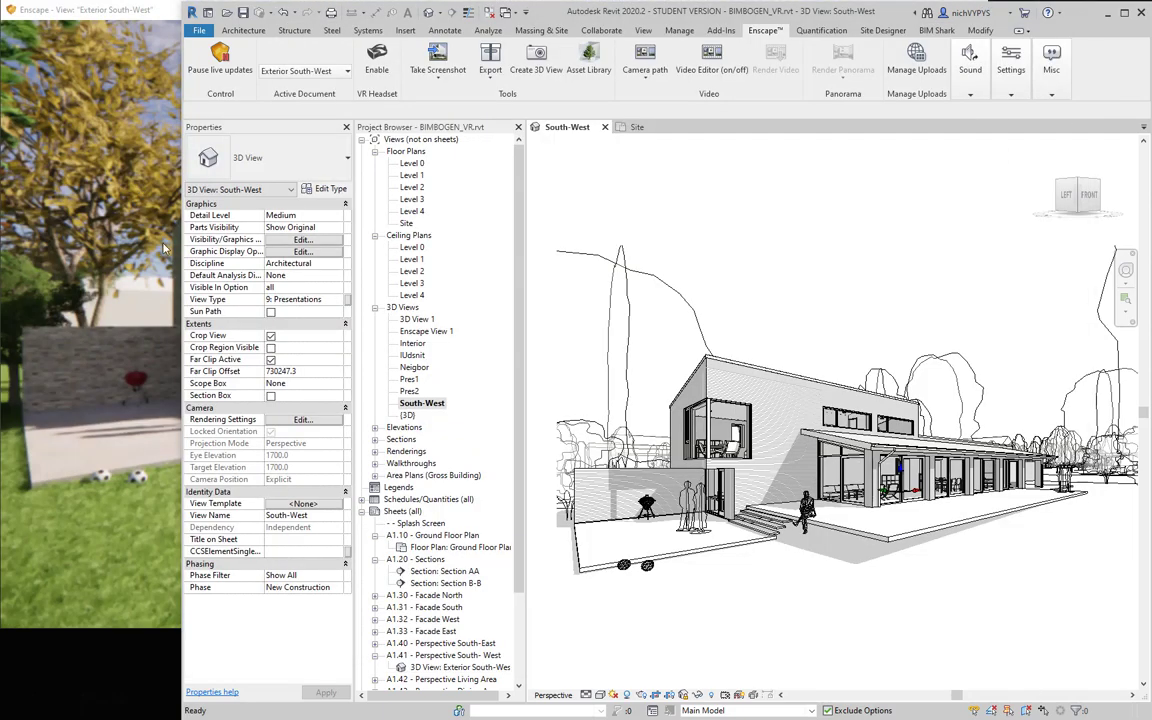
Step: Turn on Enscape's Video Editor from Revit and bring the Enscape window to the front
click(170, 14)
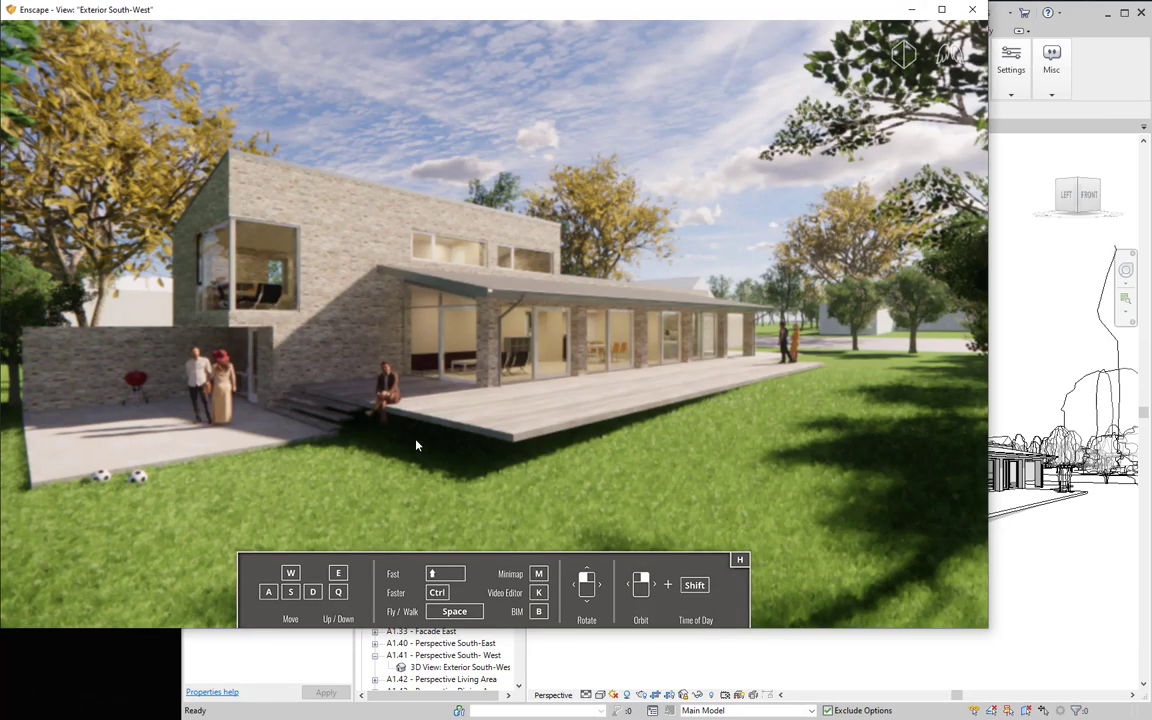
click(1000, 160)
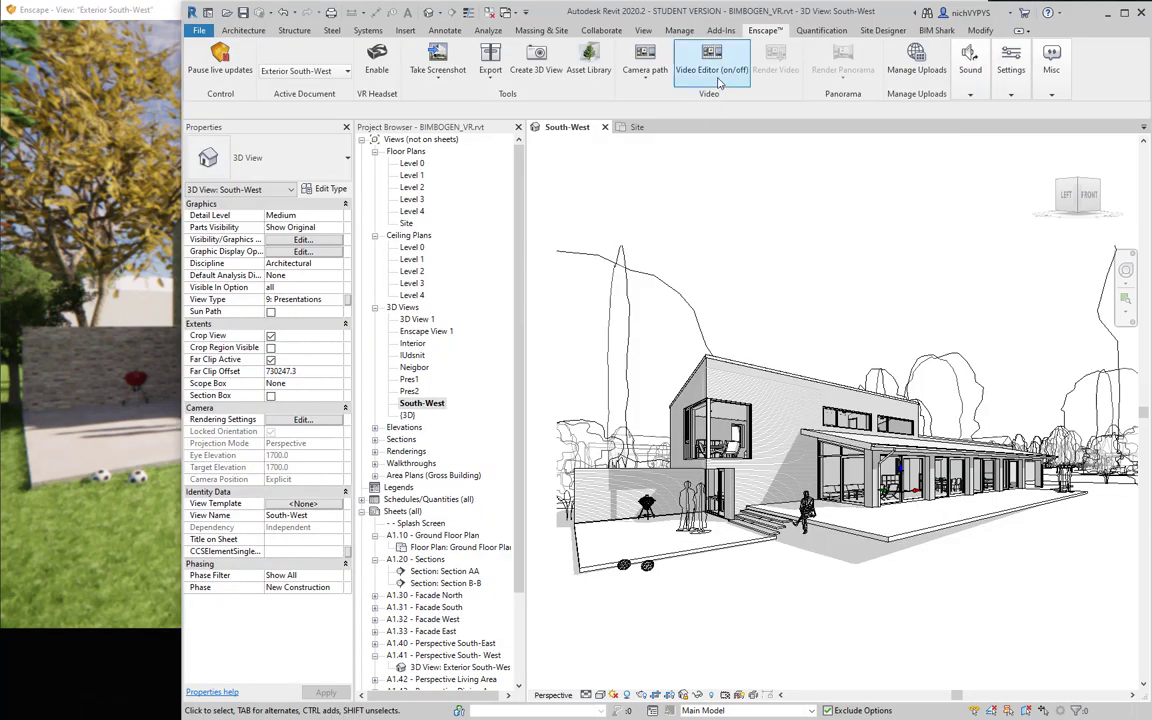
click(145, 15)
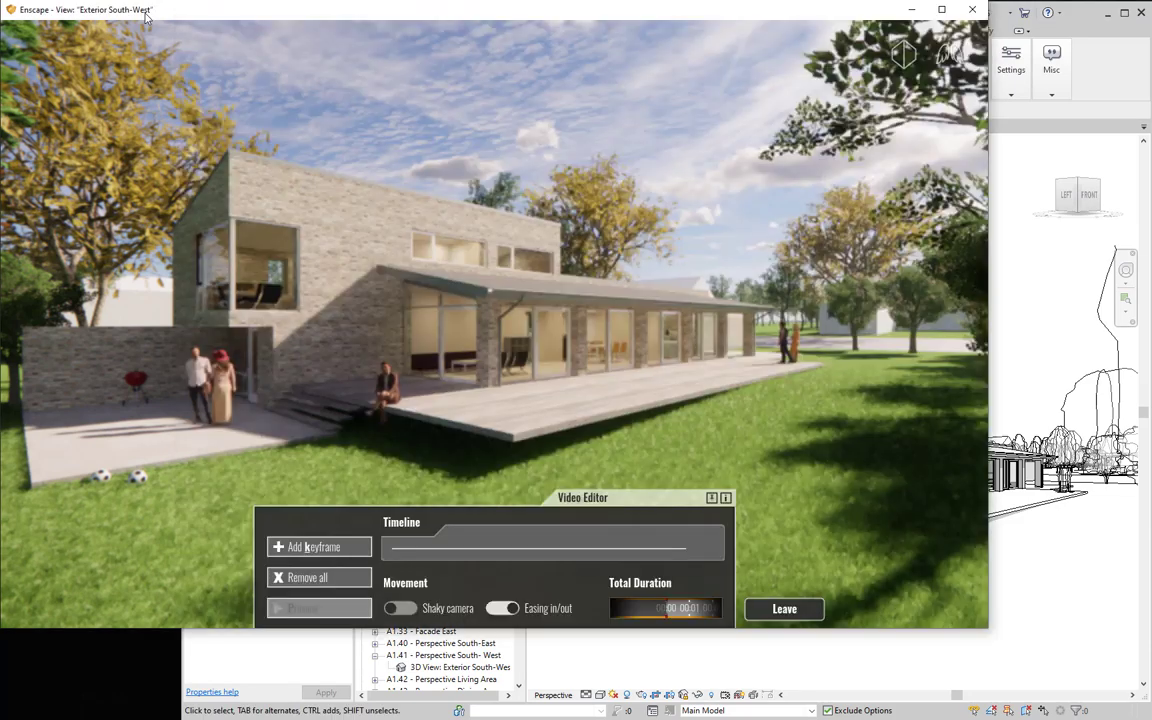
click(311, 552)
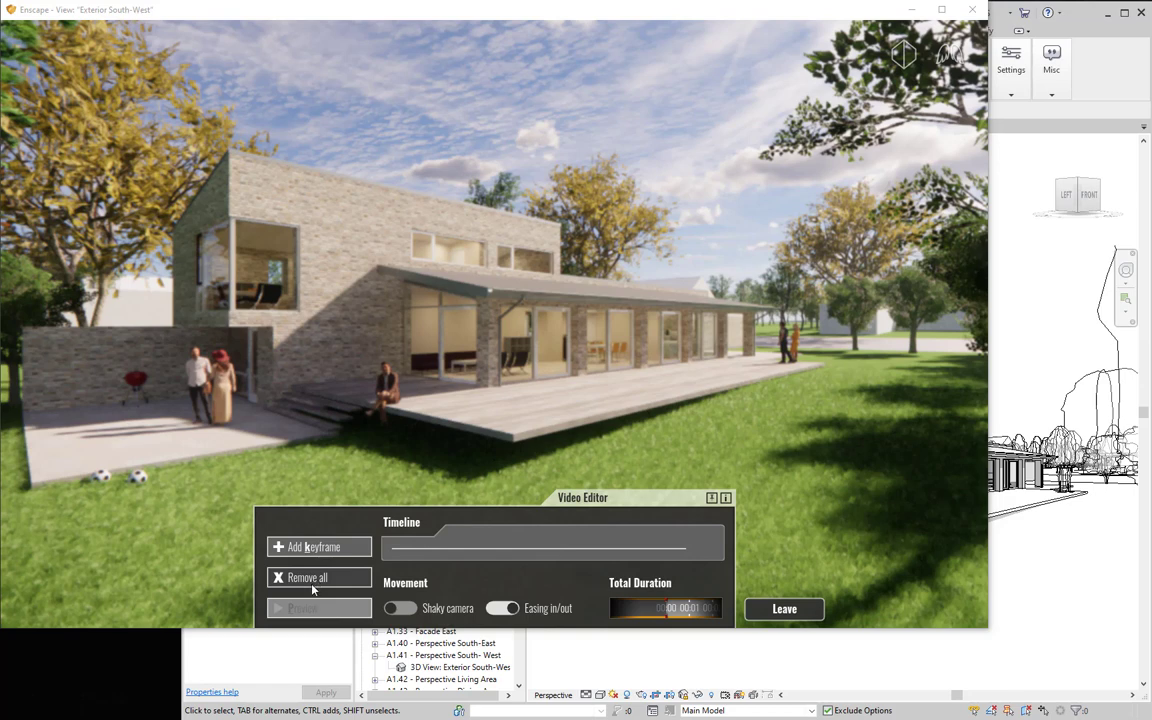
Step: Switch Enscape to walk mode, frame the whole house from the lawn, and add the first video keyframe
click(963, 63)
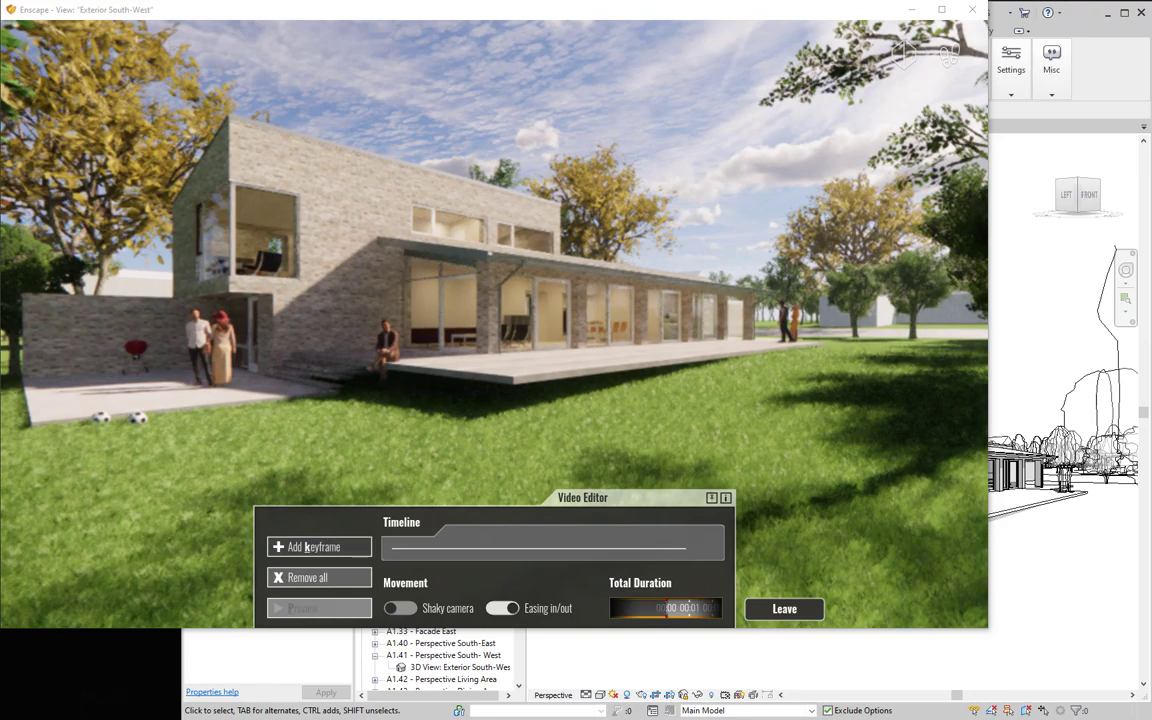
drag(358, 470, 268, 470)
drag(377, 389, 387, 384)
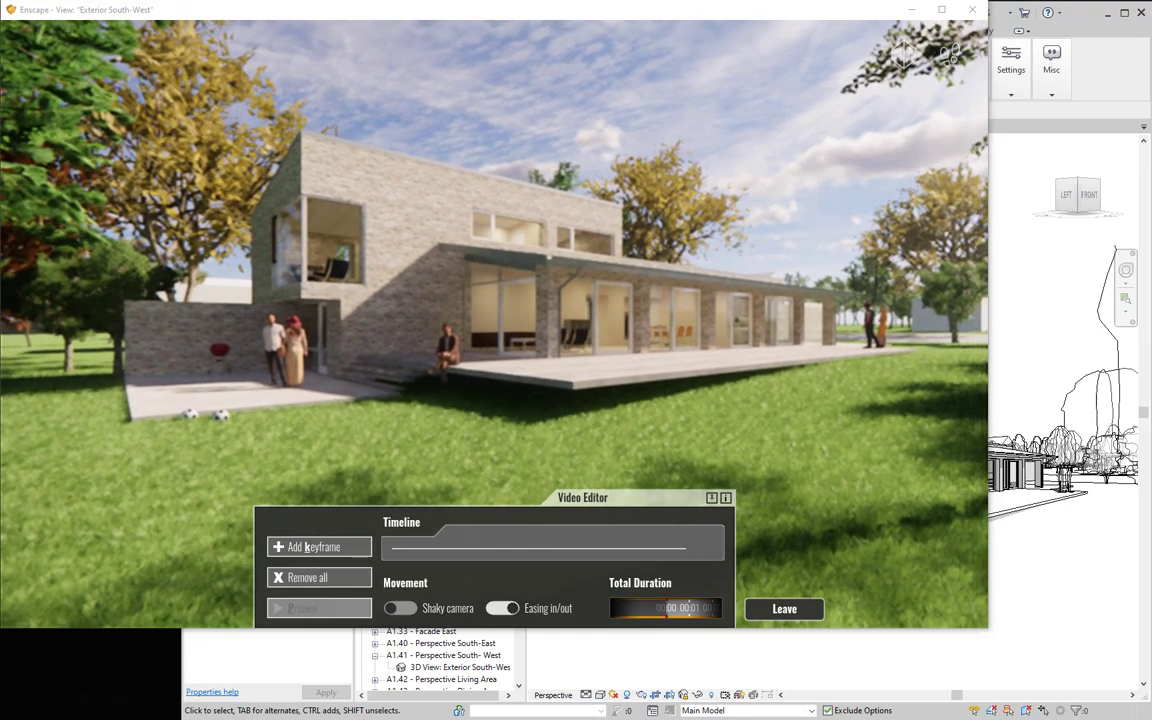
click(333, 549)
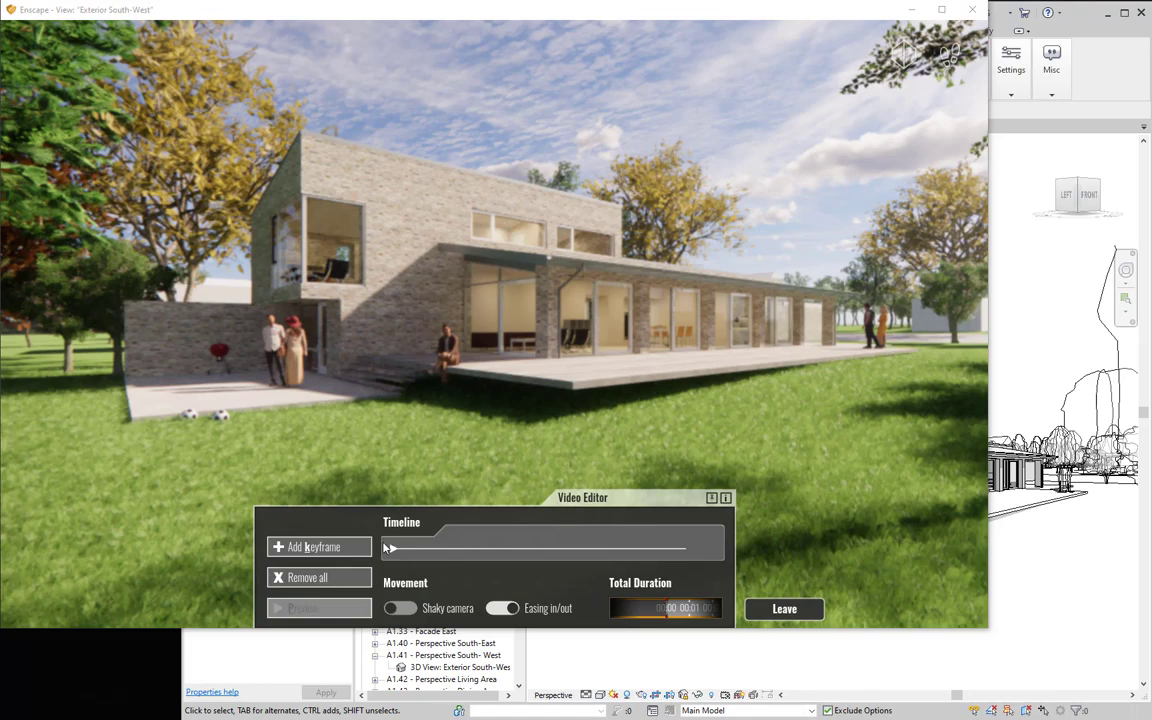
Step: Walk up to the brick wall beside the raised deck, facing the living room glazing, and add a second keyframe
key(w)
drag(350, 489, 250, 489)
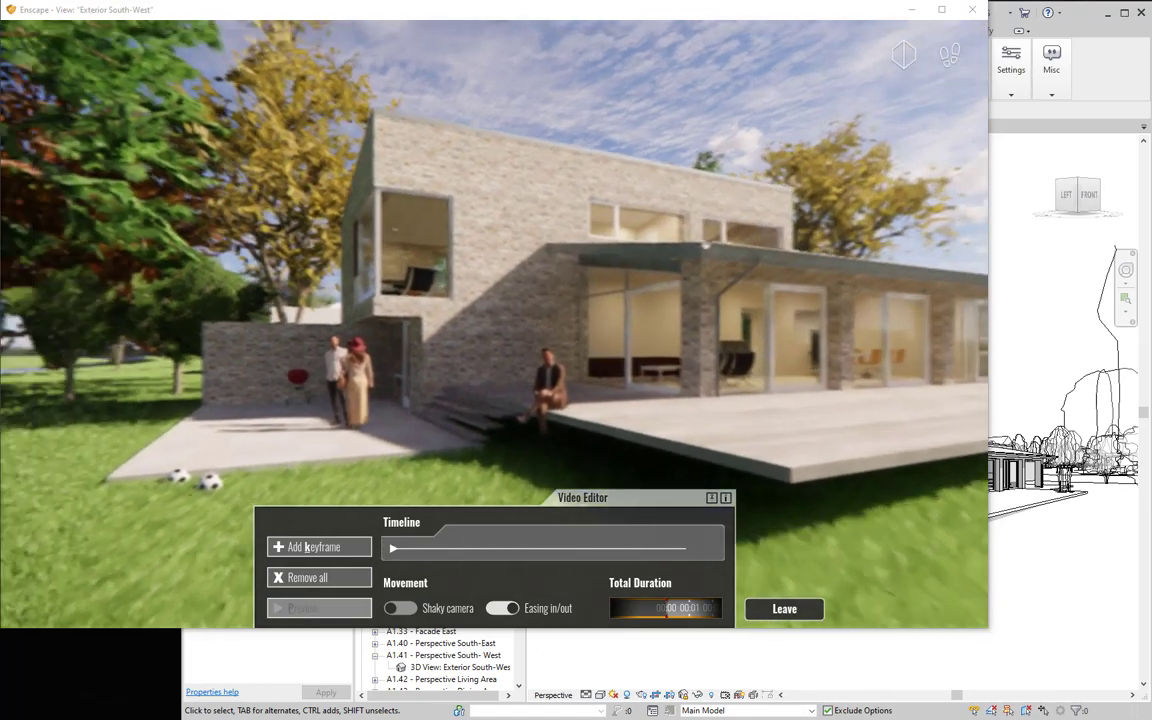
key(w)
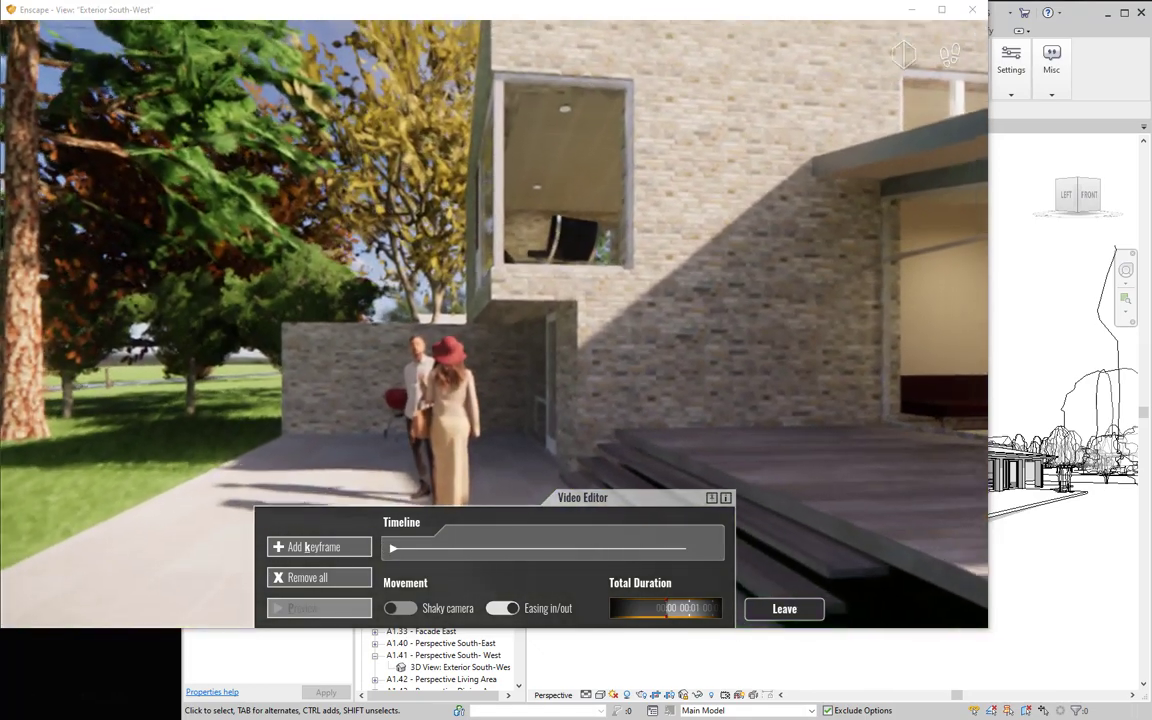
key(w)
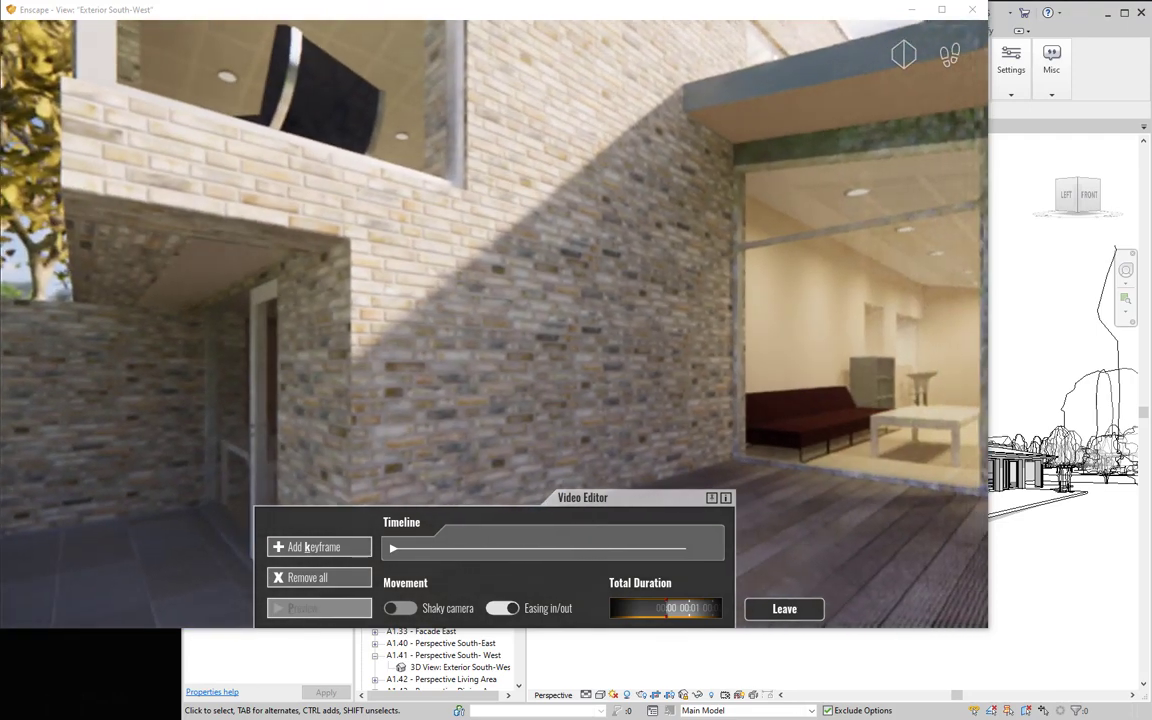
drag(256, 459, 292, 454)
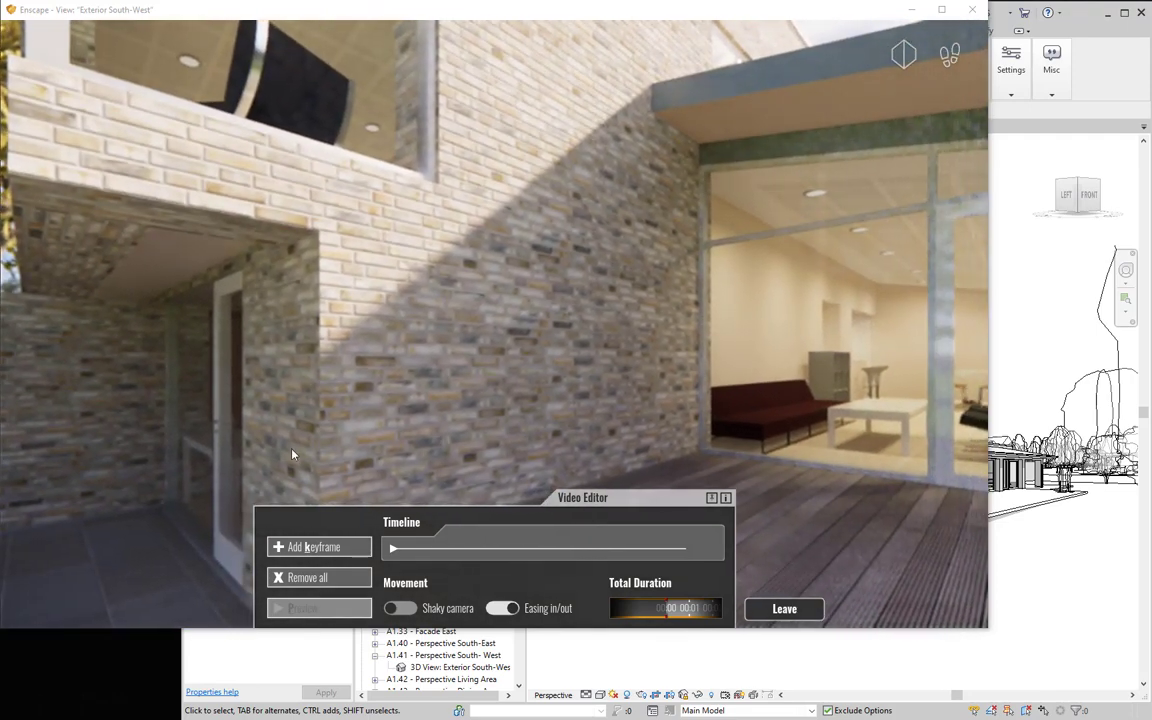
click(331, 553)
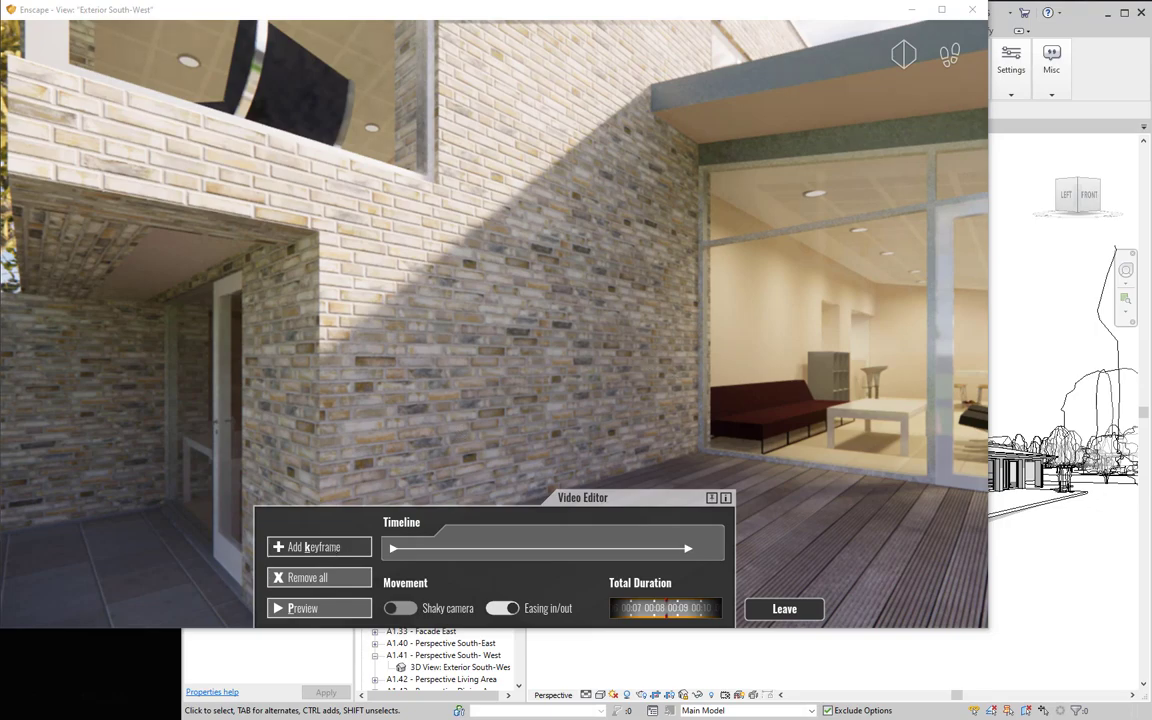
Step: Move past the brick wall to a view along the living room's window wall and add a third keyframe
key(w)
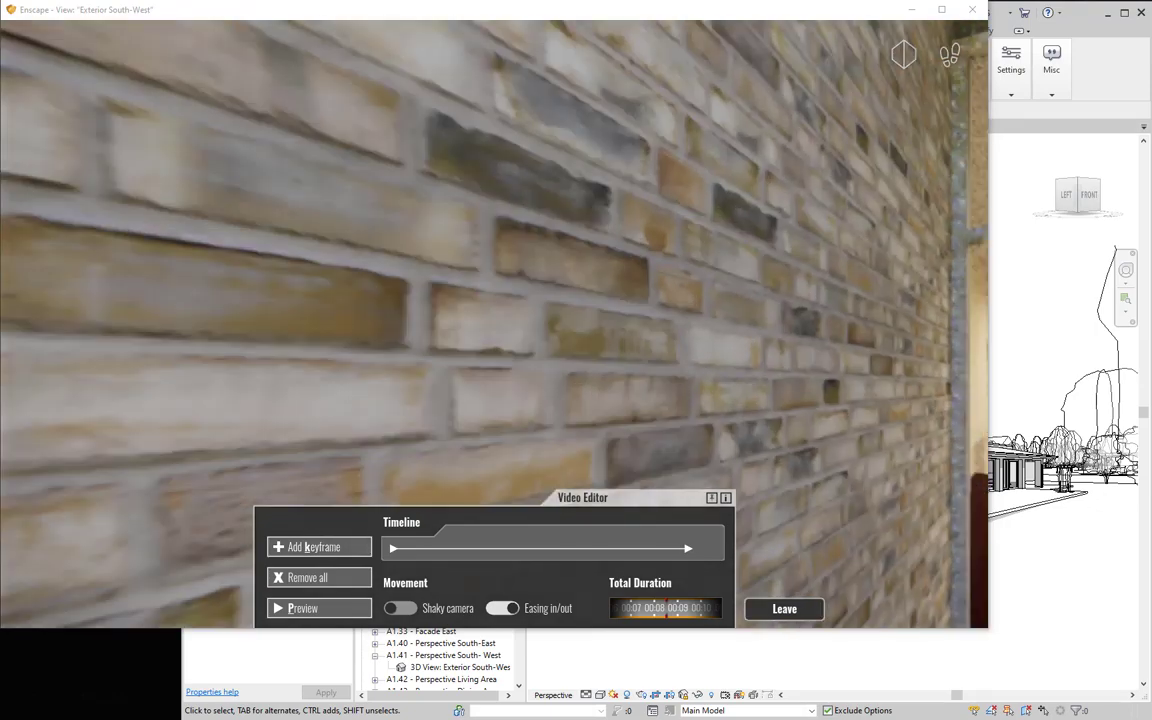
key(w)
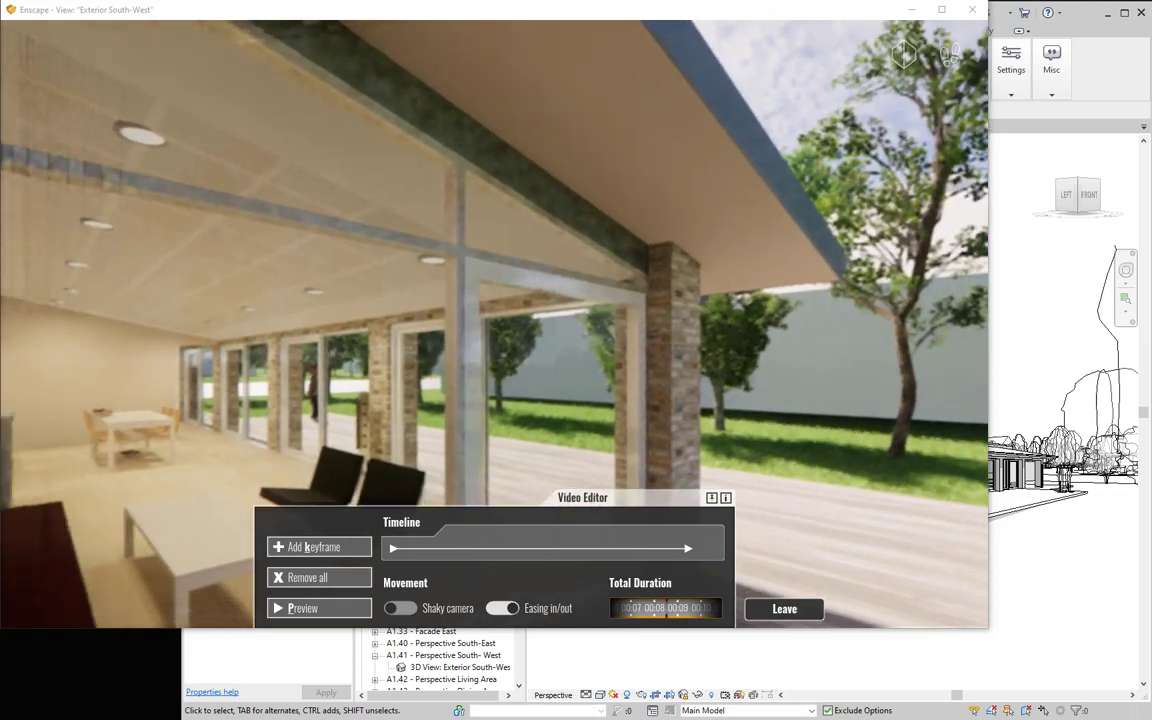
key(w)
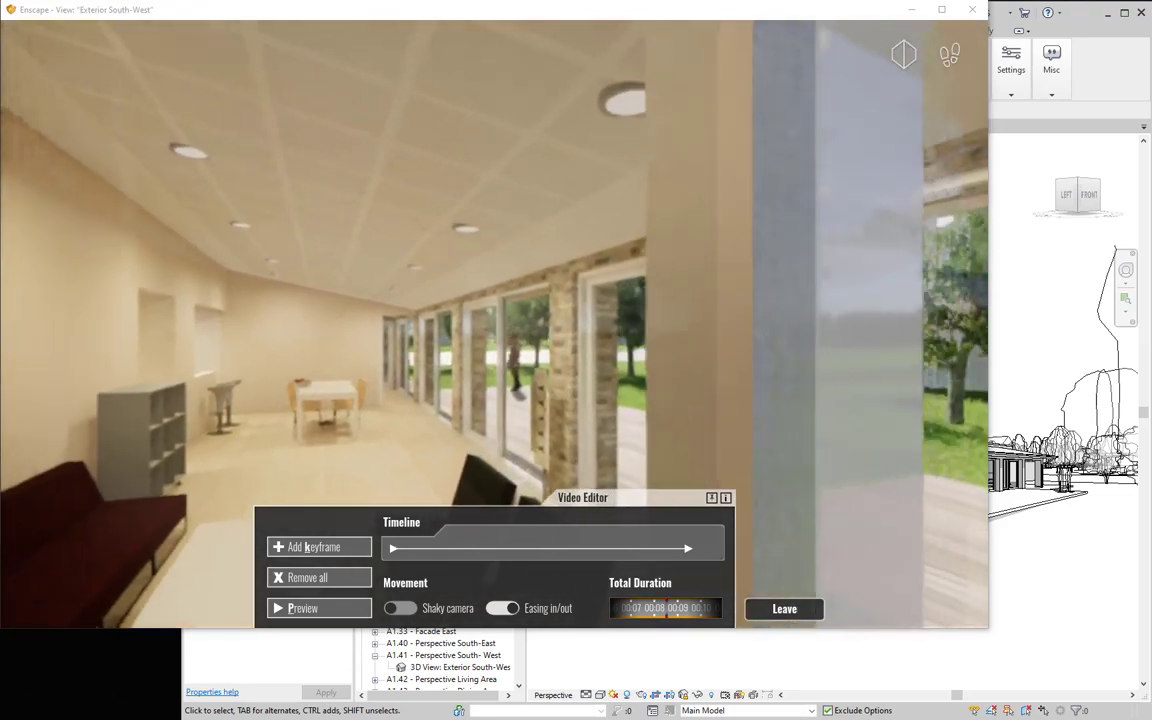
key(w)
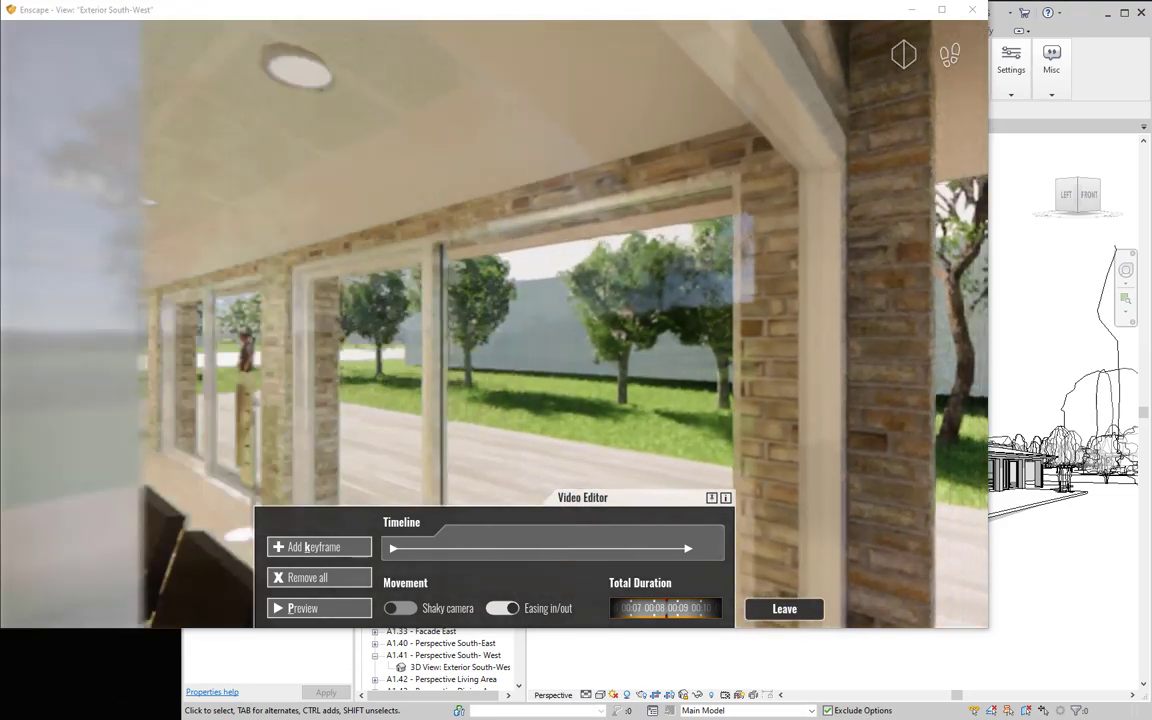
key(s)
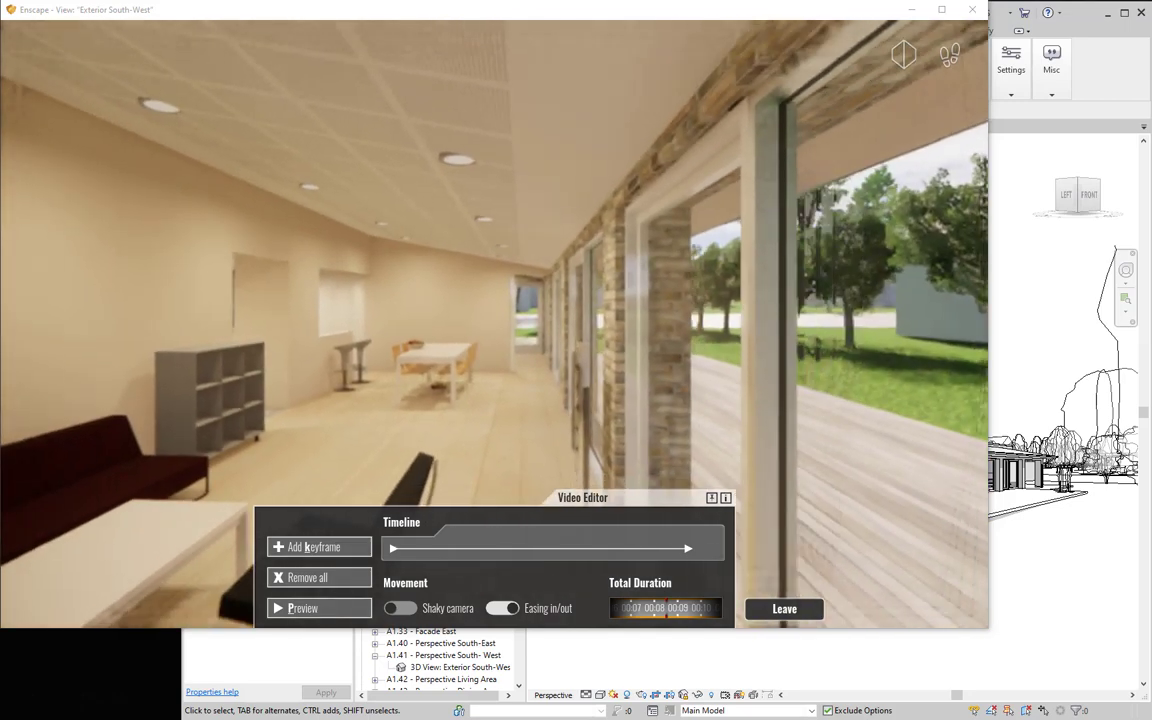
key(s)
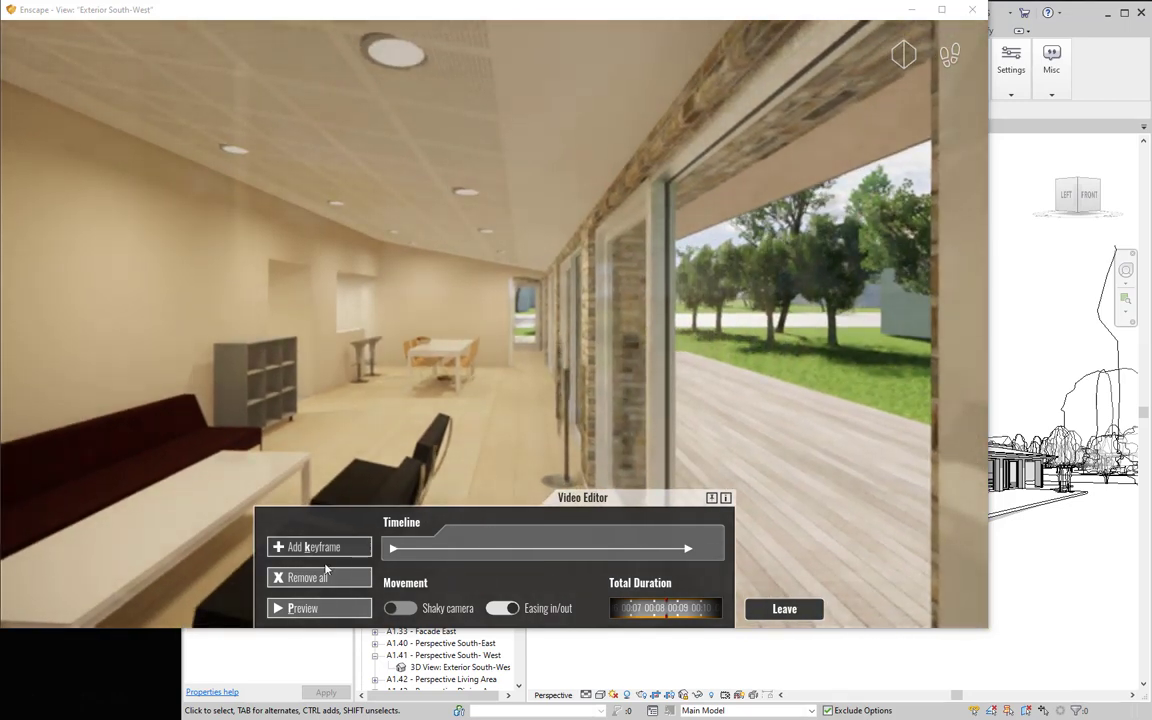
key(k)
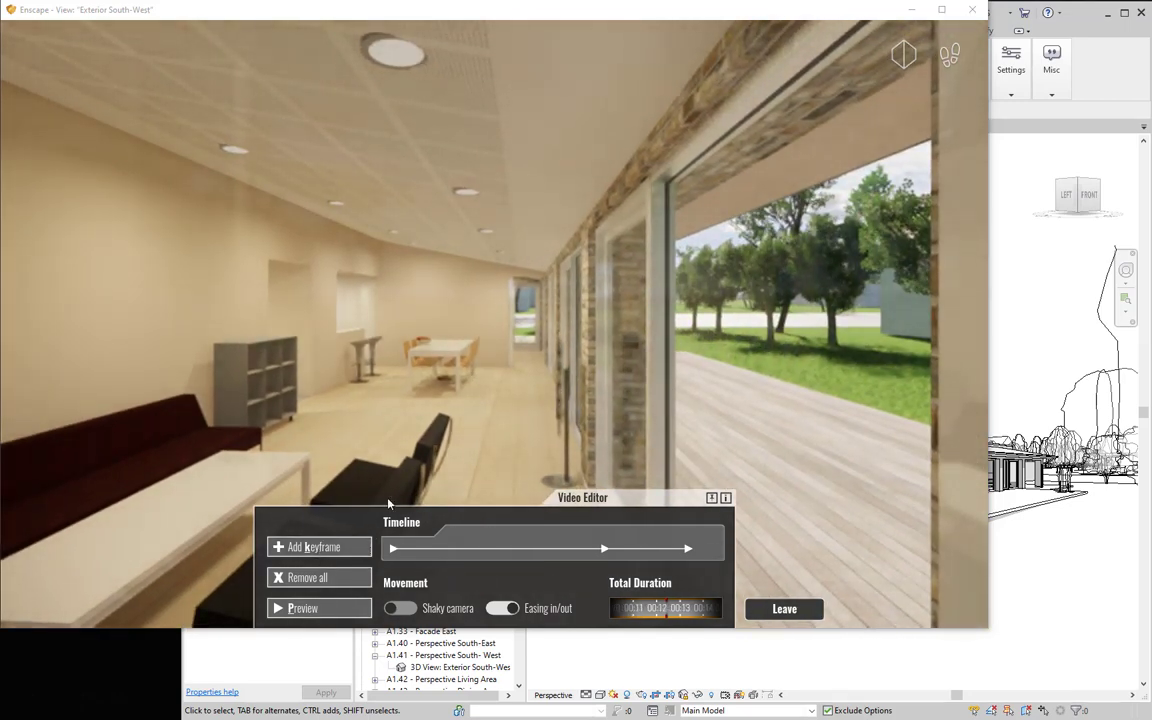
Step: Move along the house to the standing couple at the terrace's far end and add a fourth keyframe
key(w)
drag(449, 399, 304, 280)
key(w)
key(w)
key(w)
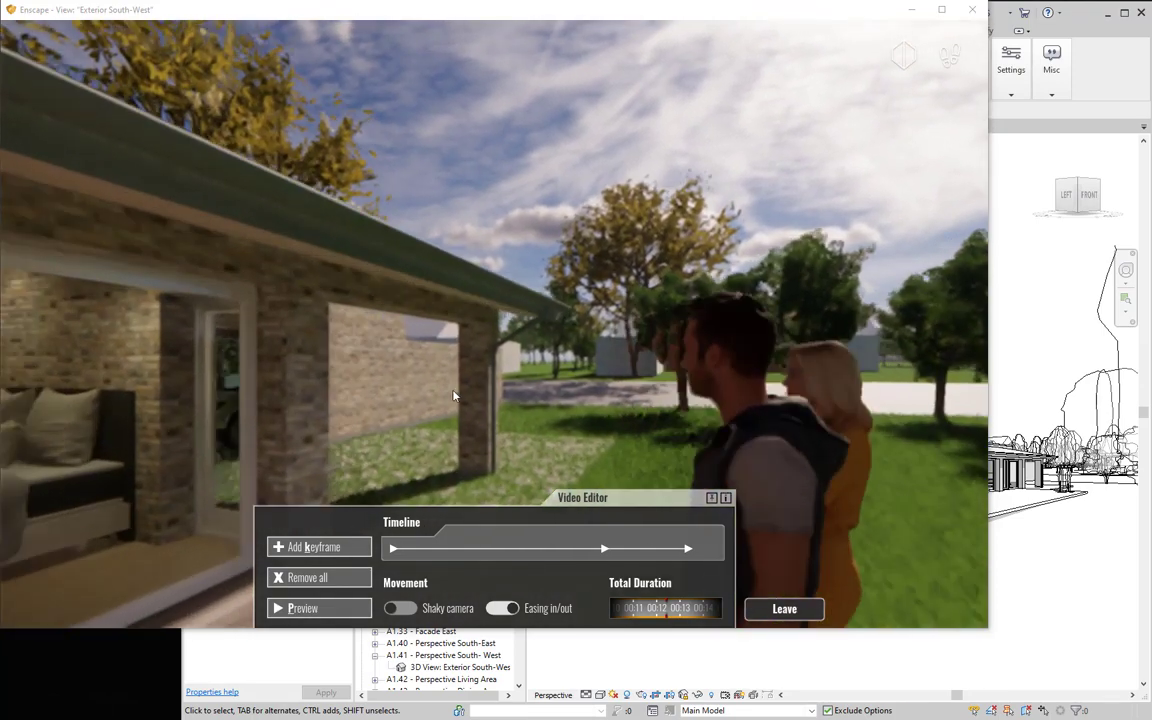
click(321, 551)
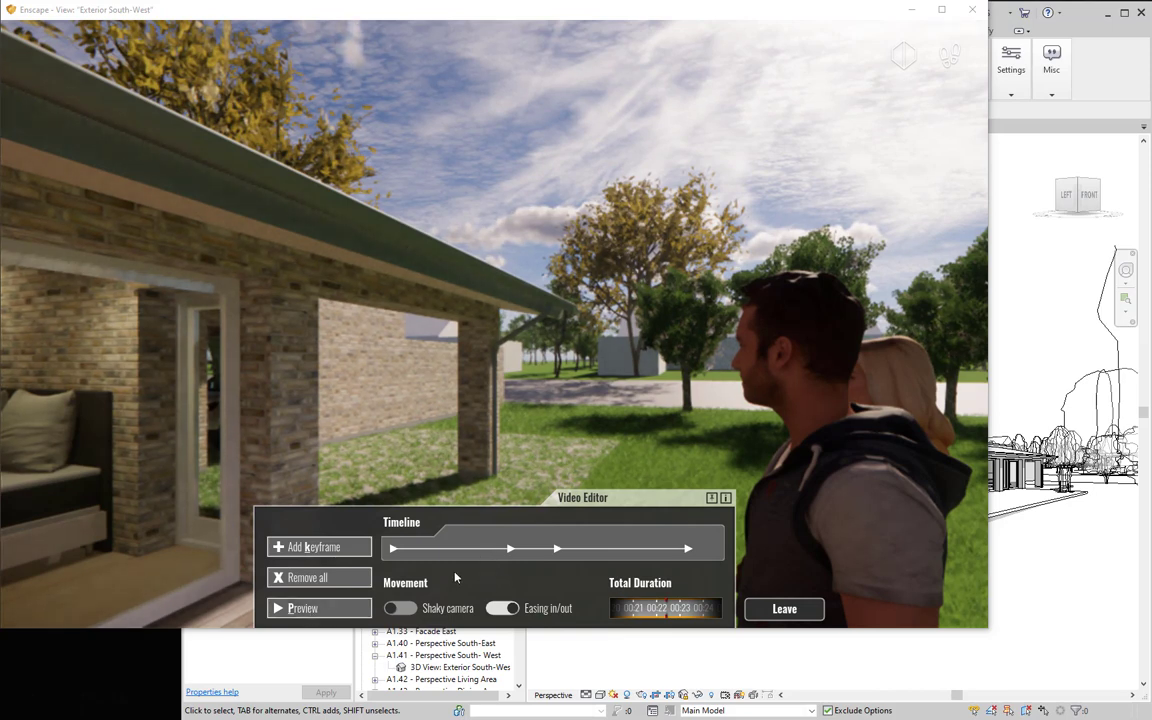
Step: Preview the camera path video, reposition the Enscape window, and leave the Video Editor
click(301, 609)
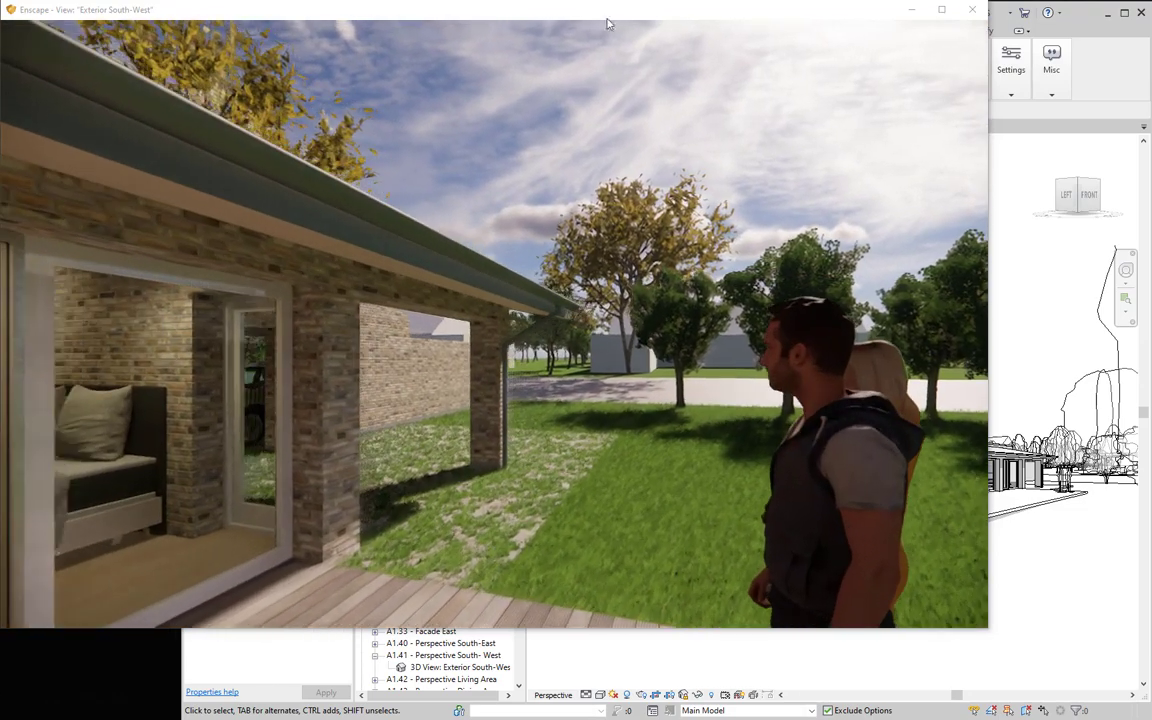
mouse_move(610, 14)
mouse_down()
mouse_move(612, 50)
mouse_move(612, 38)
mouse_up()
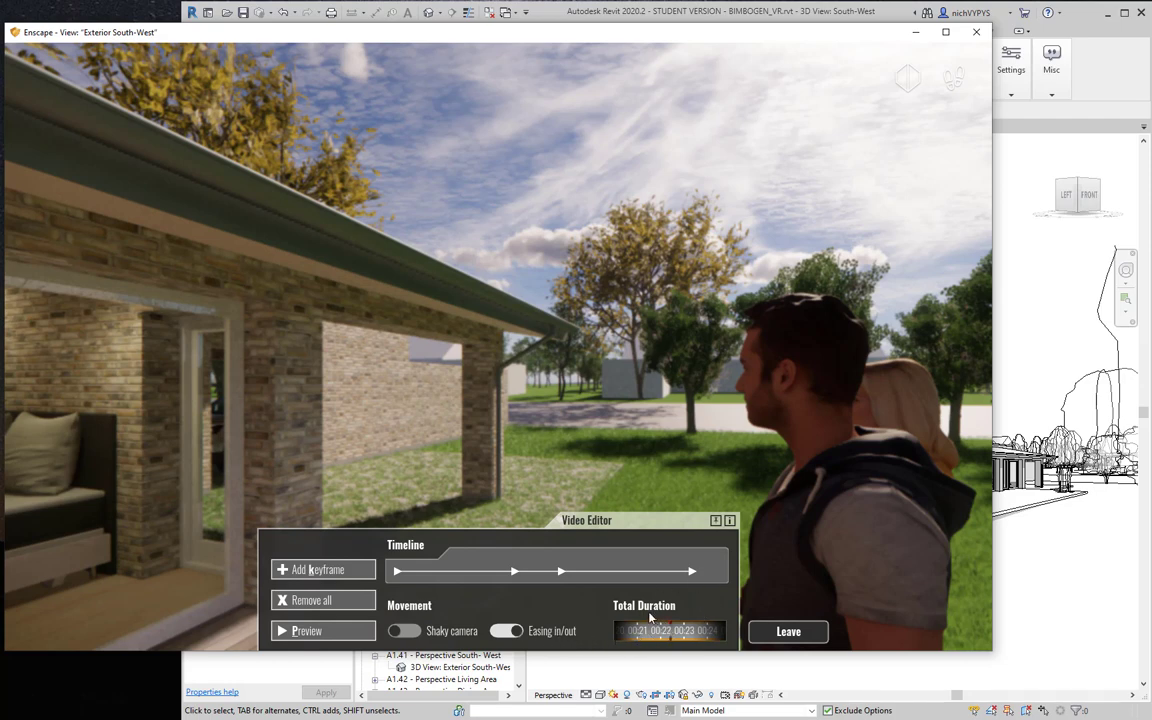
click(760, 632)
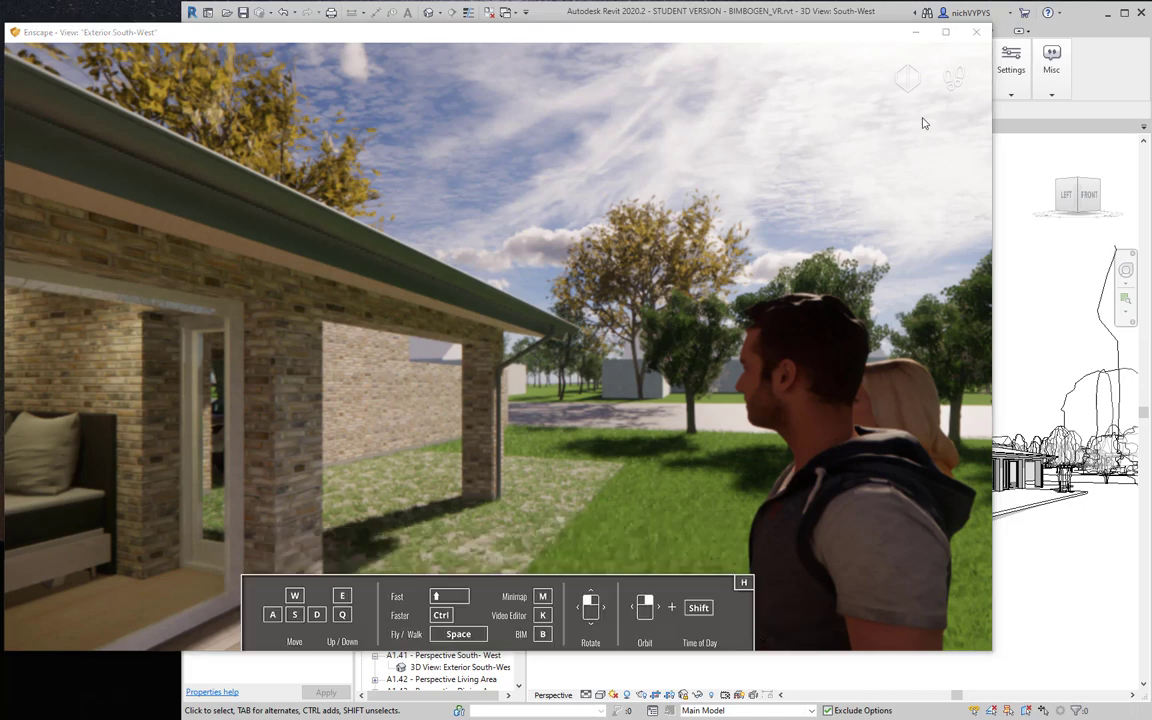
click(1109, 70)
click(776, 70)
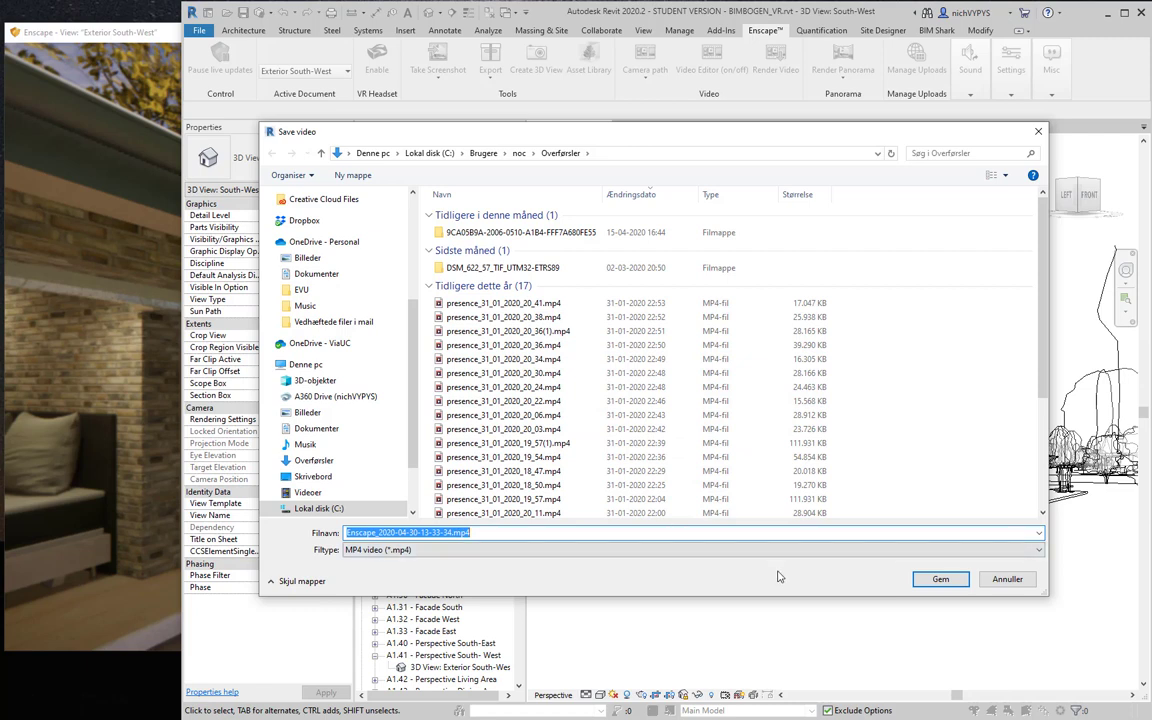
click(938, 580)
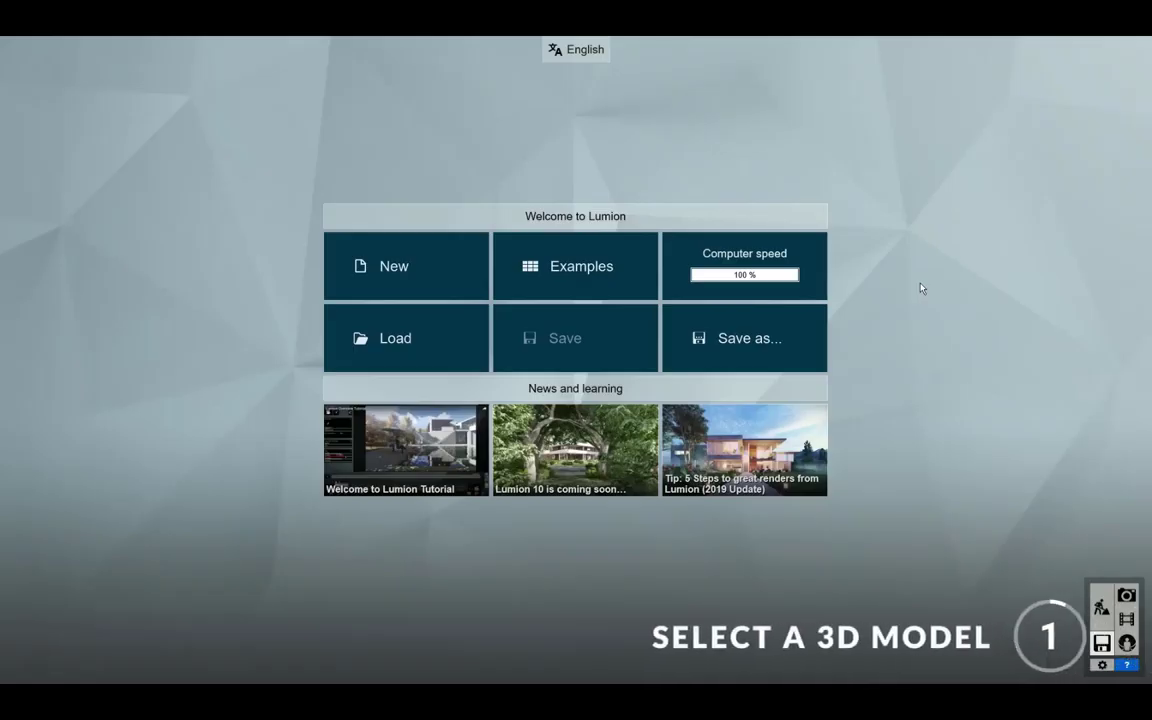
Step: In Lumion, start a new project and choose the SketchUp file My Project as the model to import
click(409, 262)
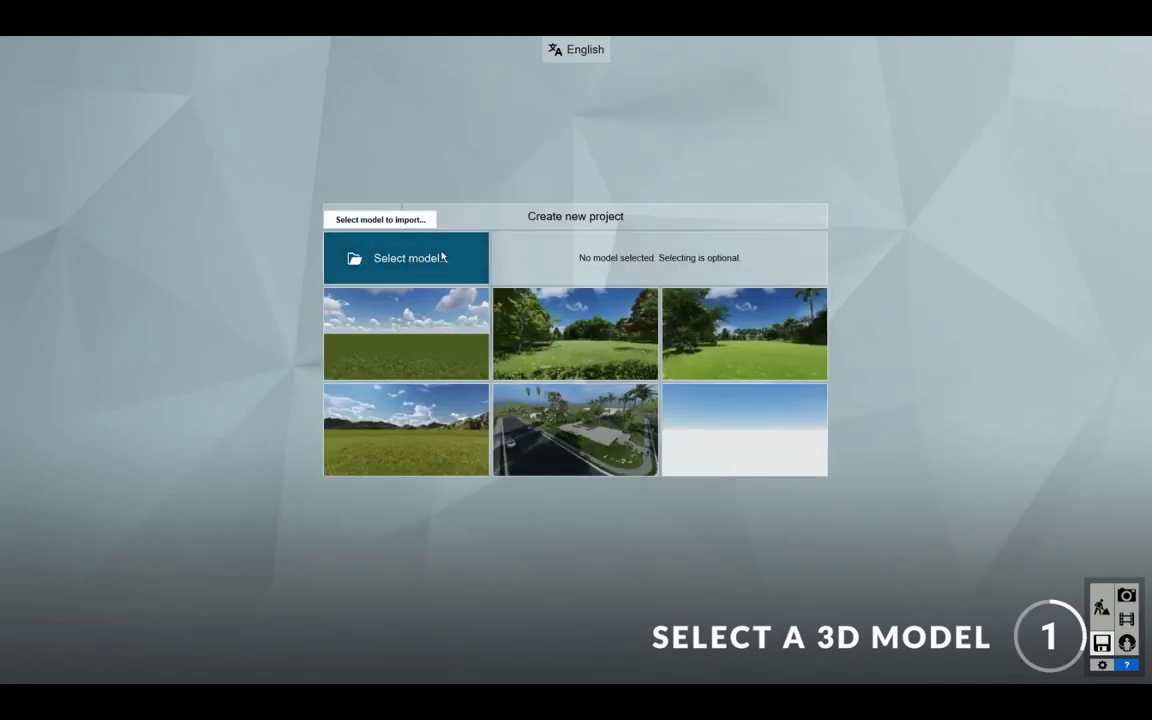
click(442, 258)
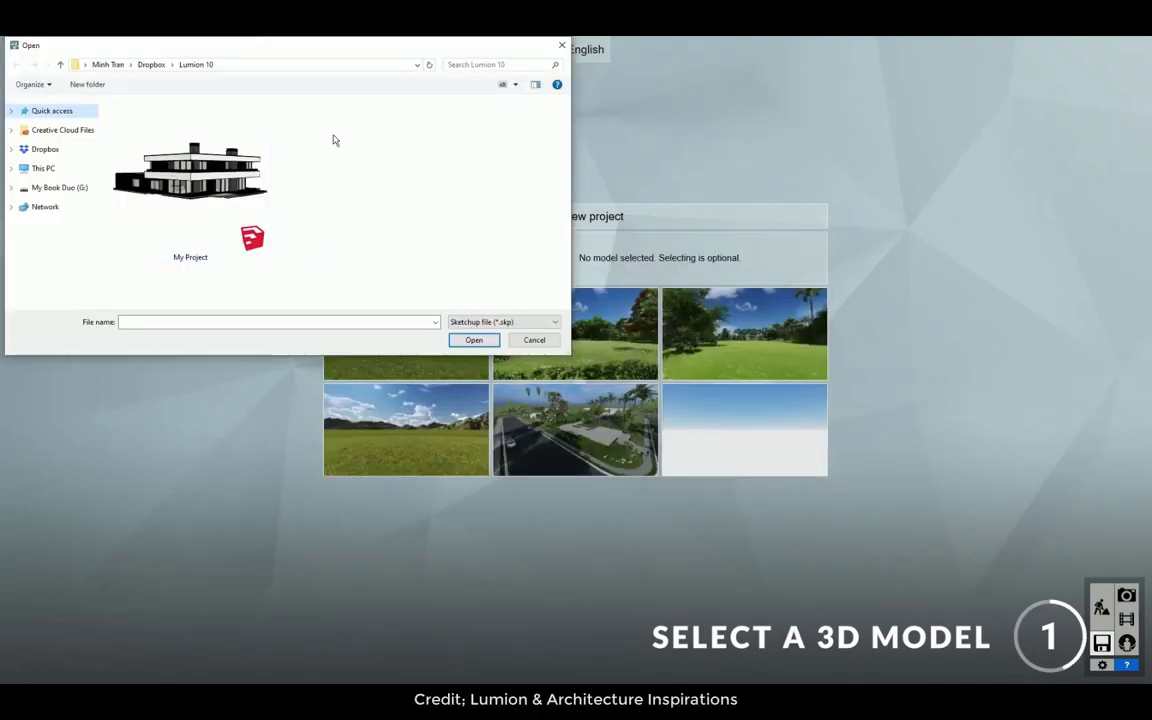
click(492, 322)
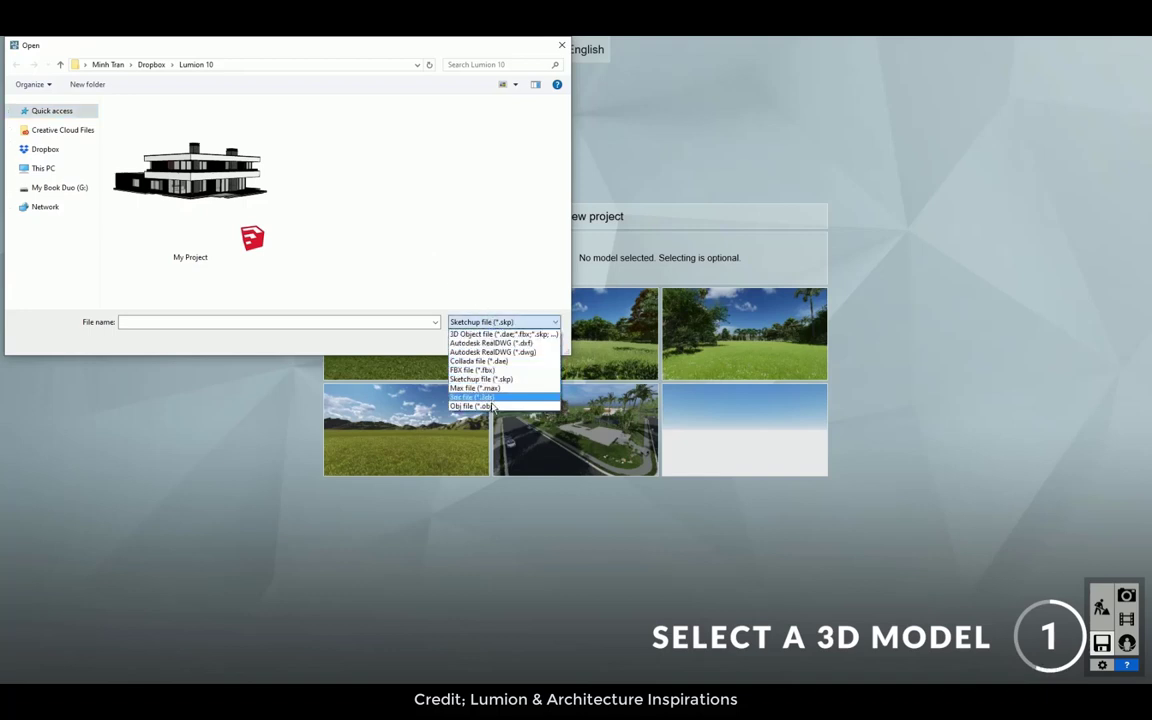
click(491, 325)
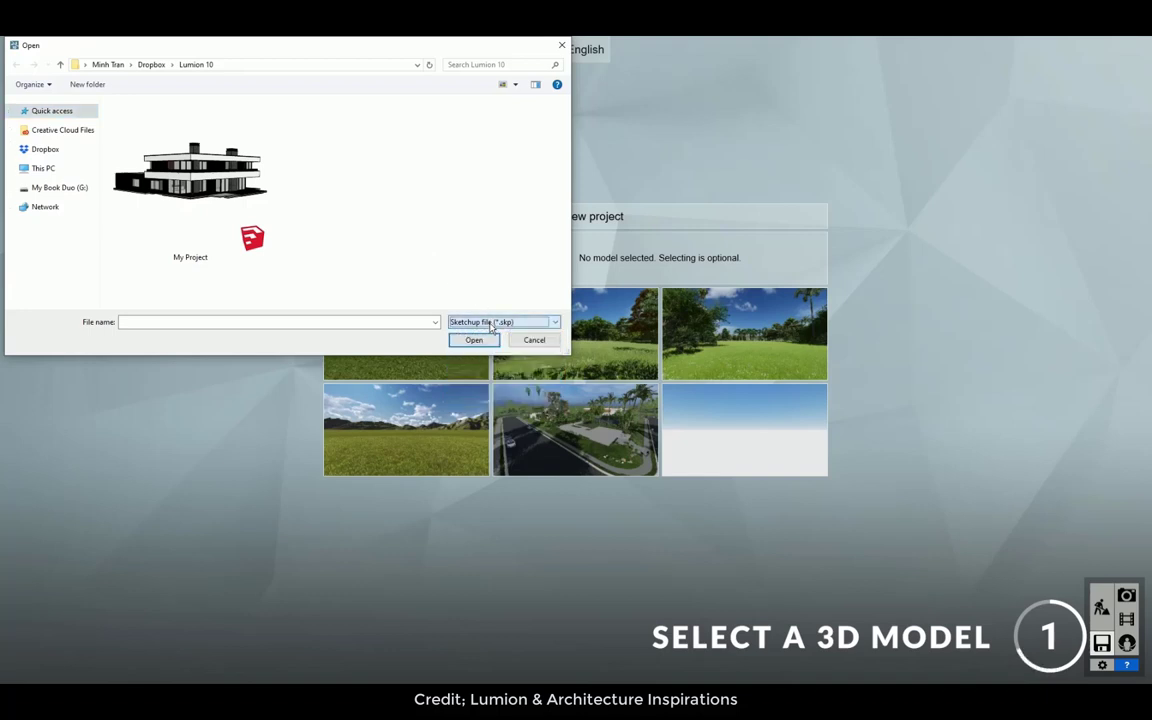
click(228, 195)
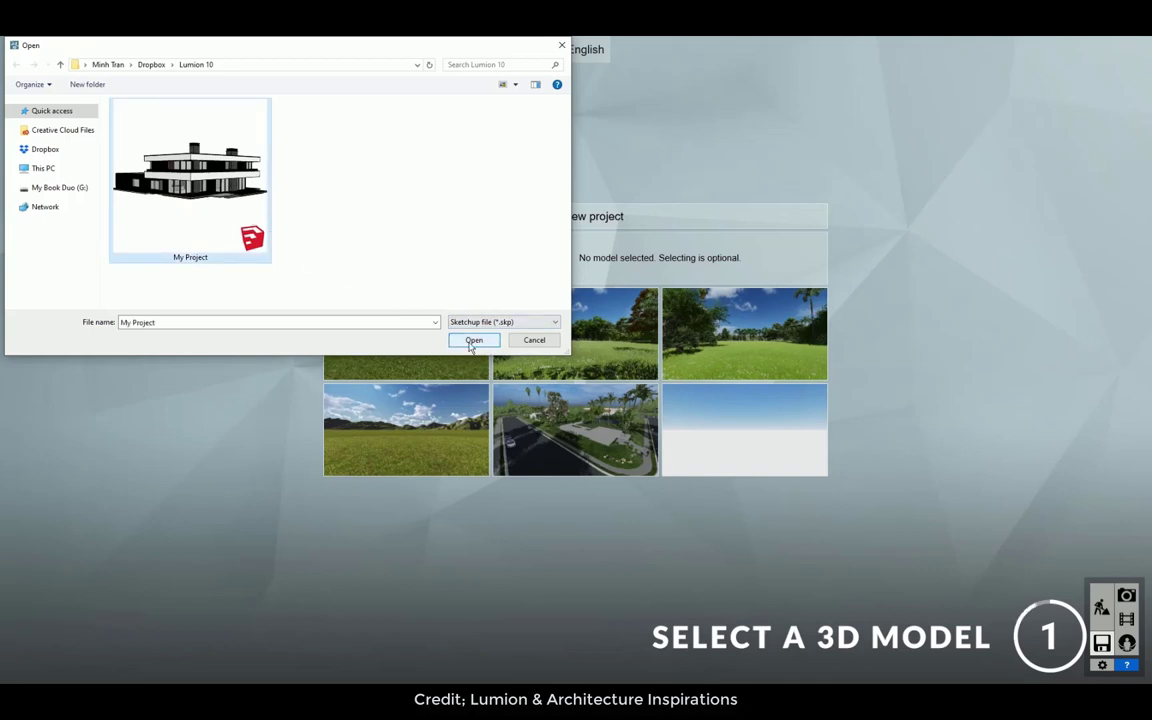
click(473, 340)
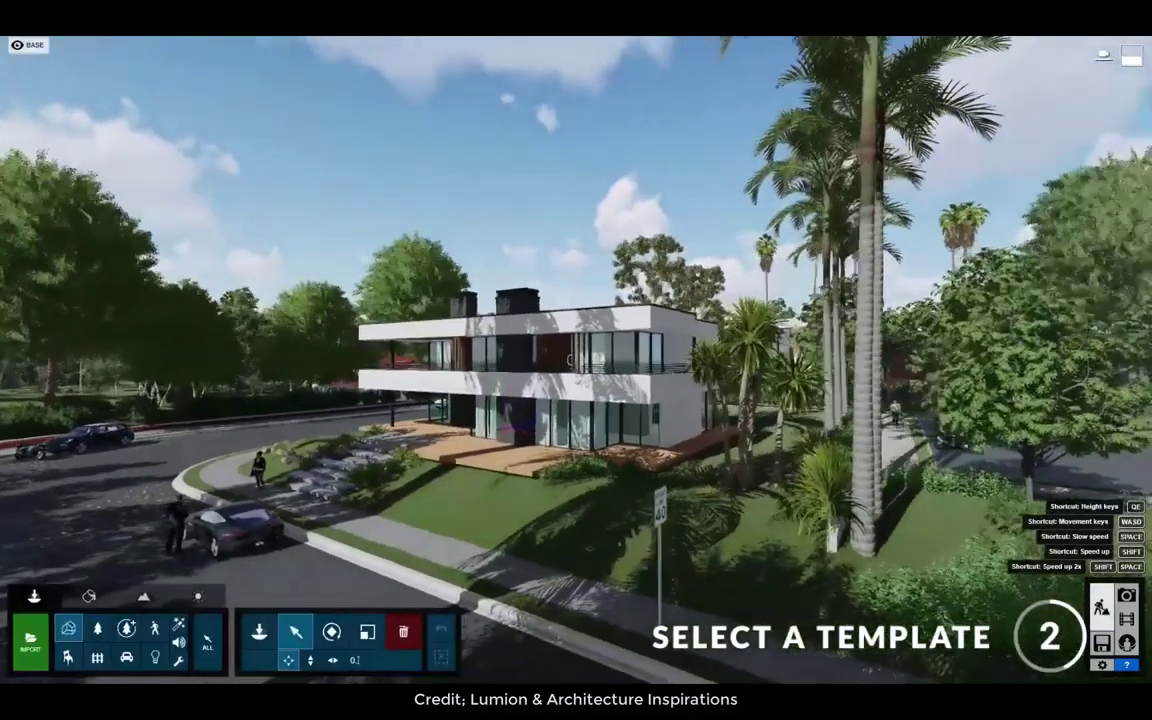
Step: Try moving the imported house farther back on its lot, and undo the move
right_drag(570, 360, 576, 440)
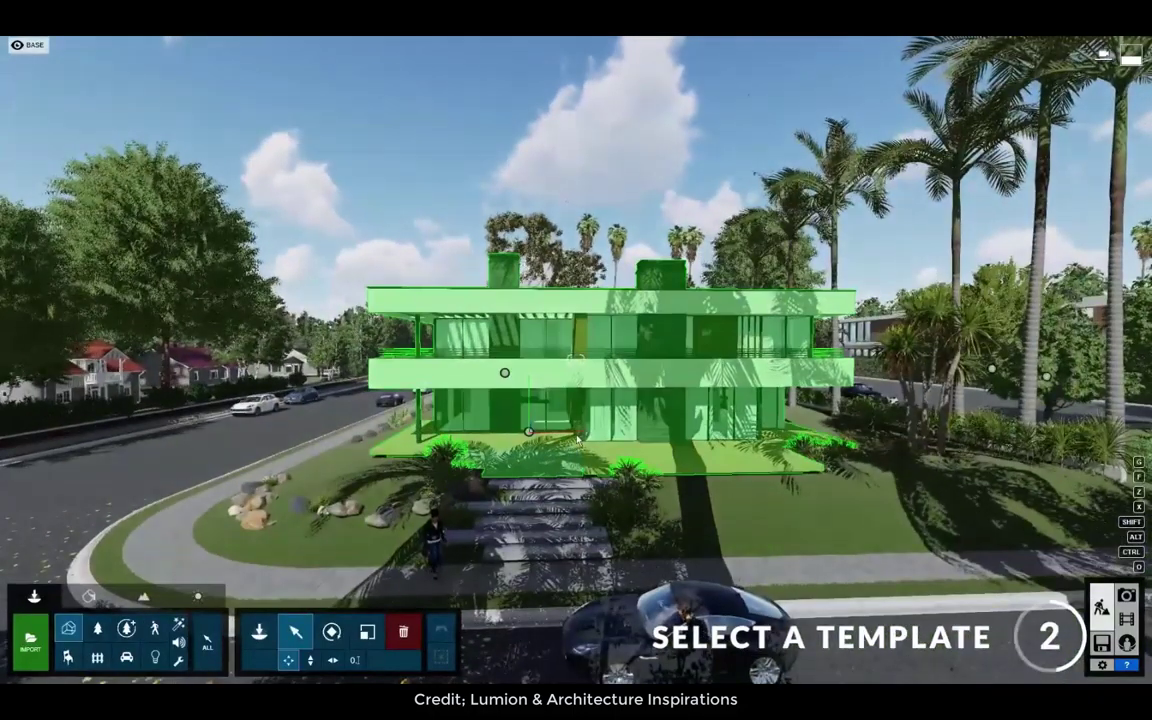
click(588, 433)
drag(598, 424, 531, 420)
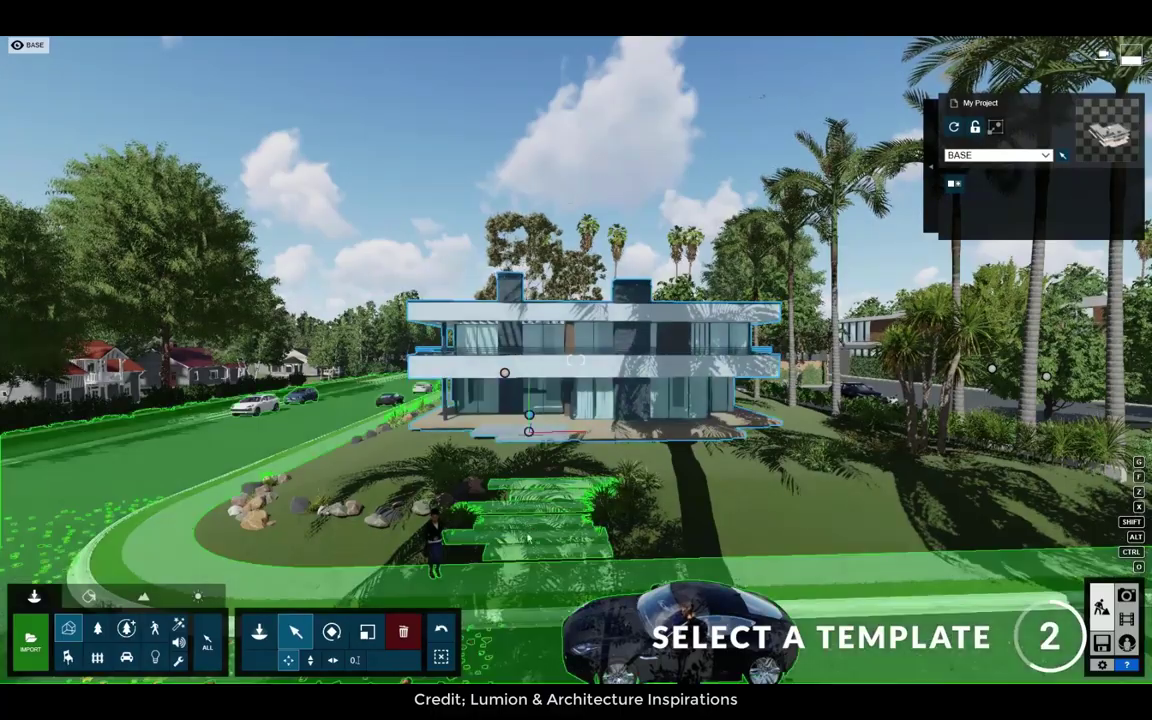
click(442, 631)
Step: Examine the imported house and its surroundings from the street corner and from across the road
key(a)
right_drag(470, 491, 555, 486)
key(e)
key(q)
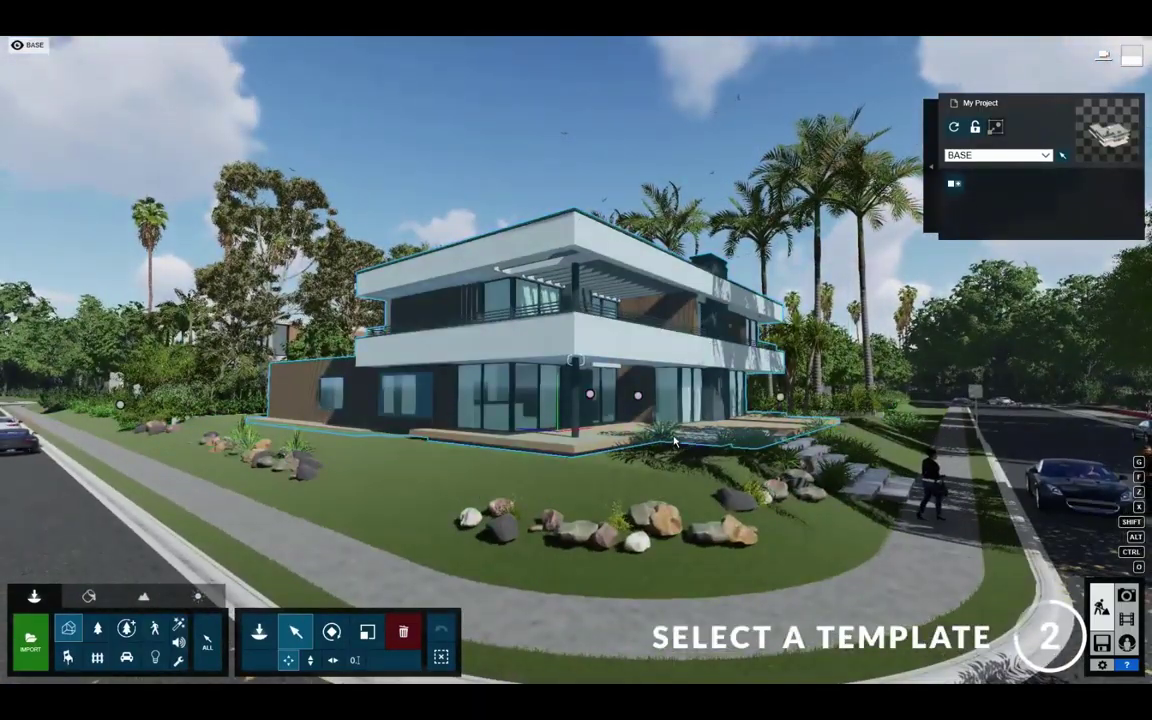
key(d)
right_drag(674, 441, 530, 441)
key(s)
key(e)
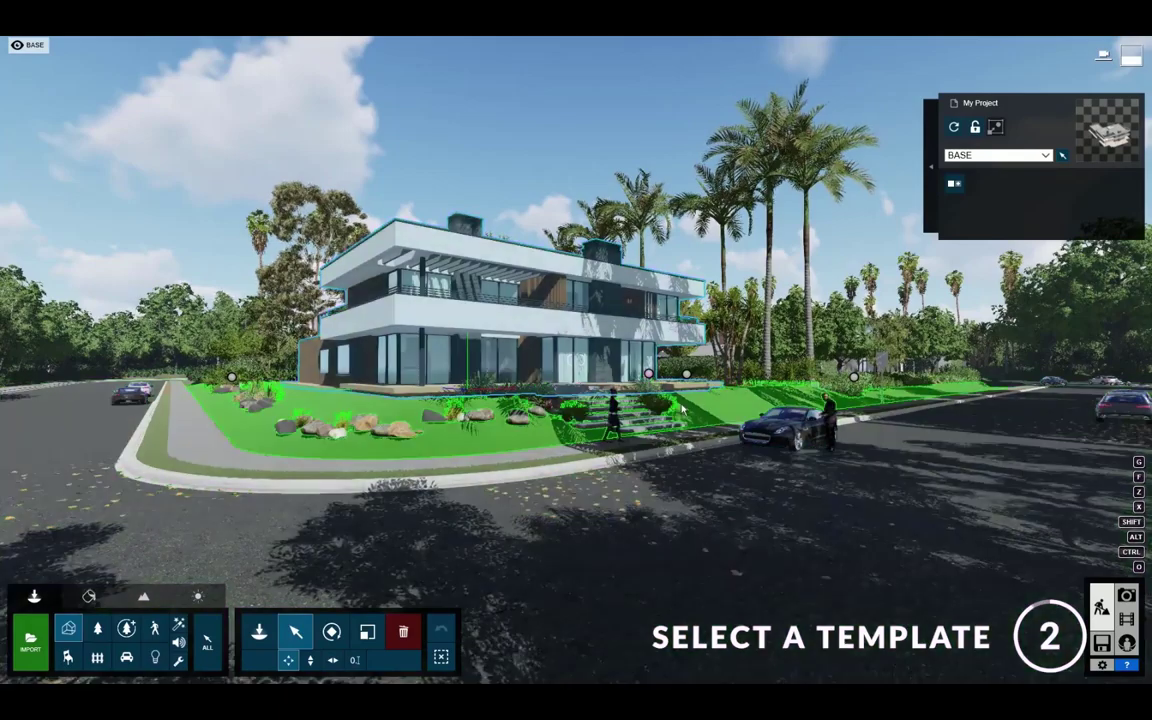
right_drag(683, 408, 555, 427)
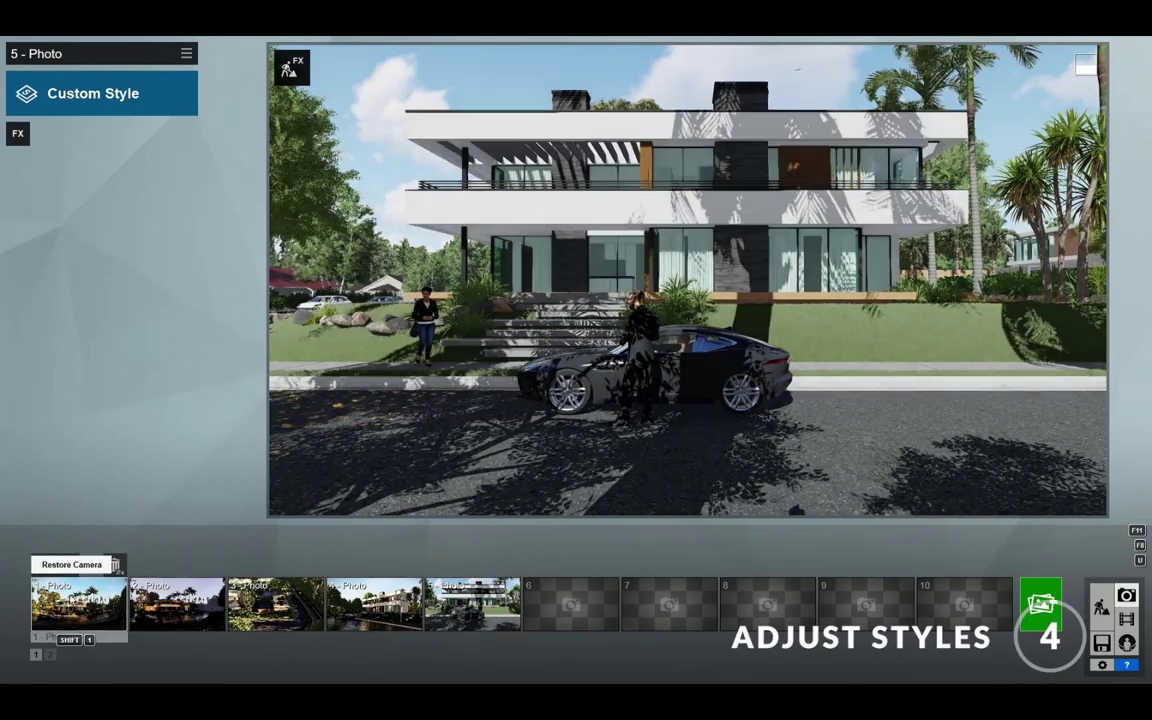
Step: Apply the Realistic style to photo 5, the street-front view of the house with the parked car
click(74, 600)
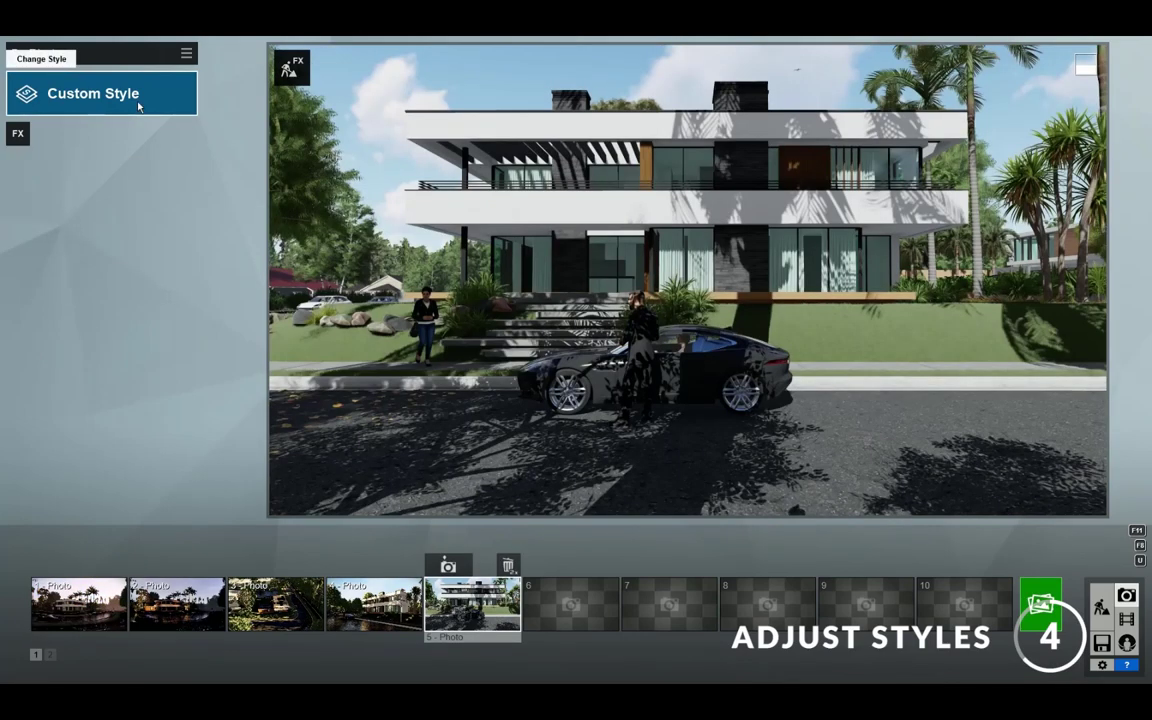
click(139, 106)
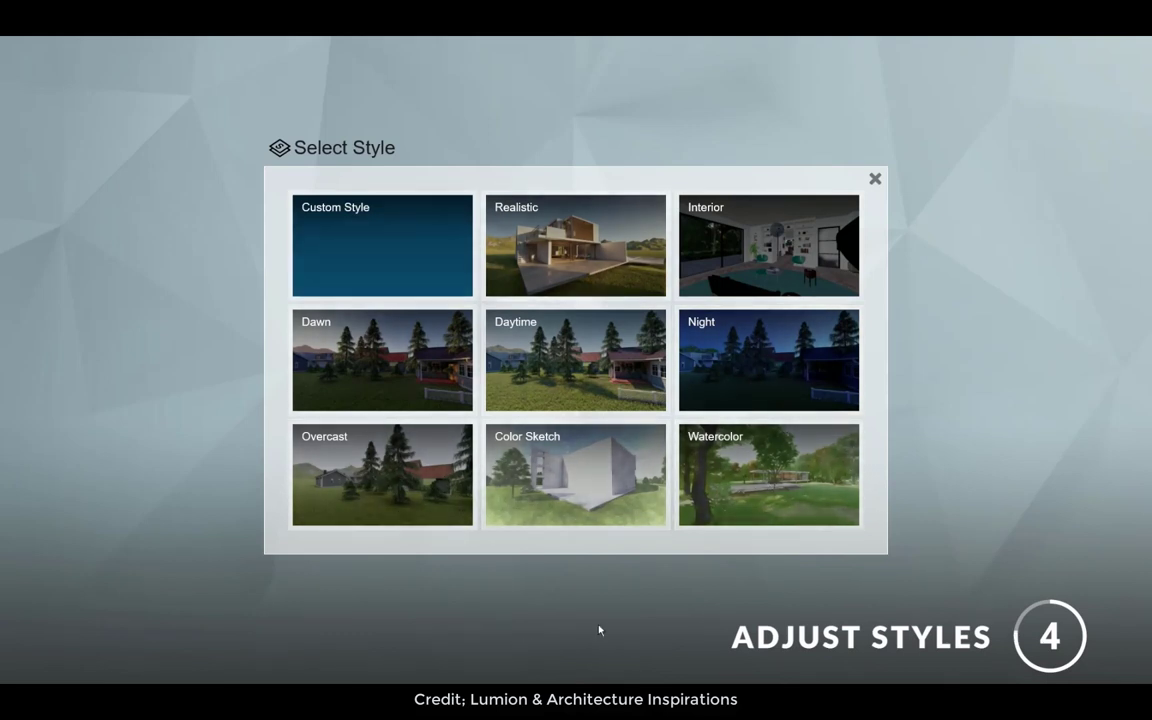
click(585, 245)
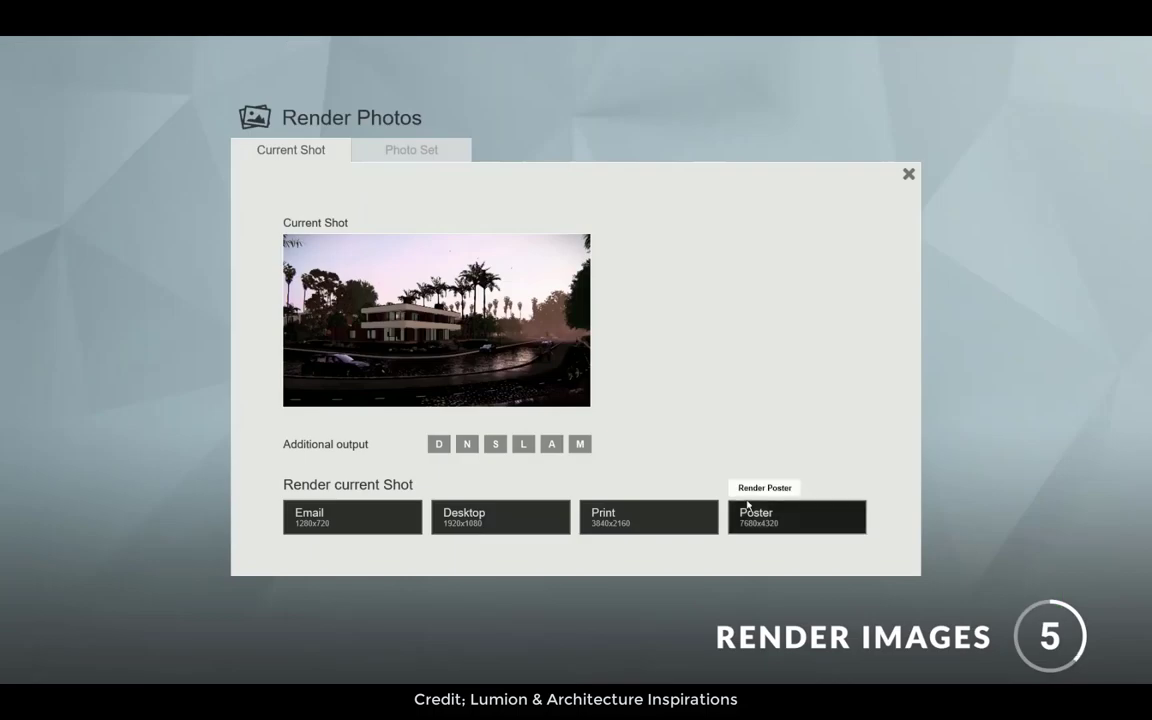